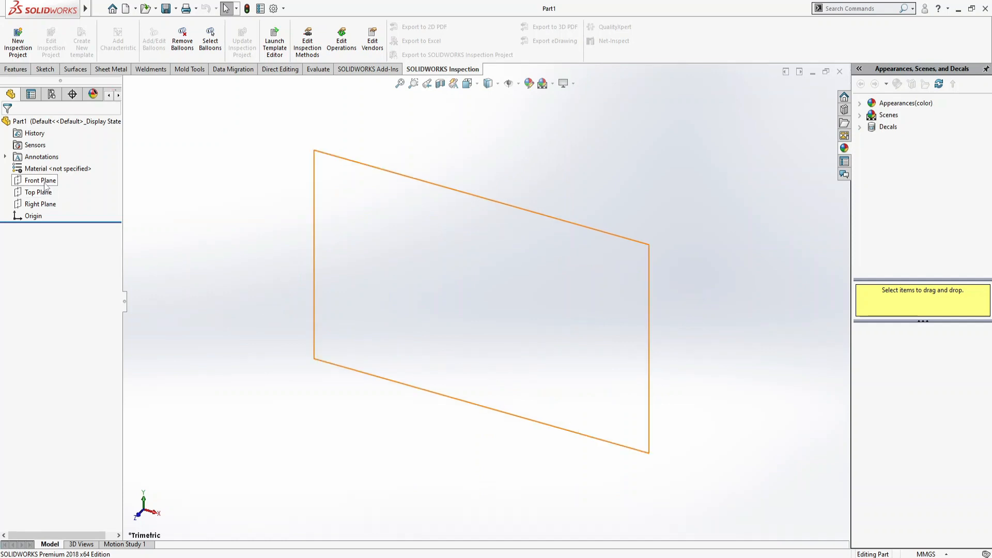
Step: Sketch a center rectangle about 229 by 141 mm on the Front Plane, centred on the origin
{"action": "left_click", "coordinate": [45, 186]}
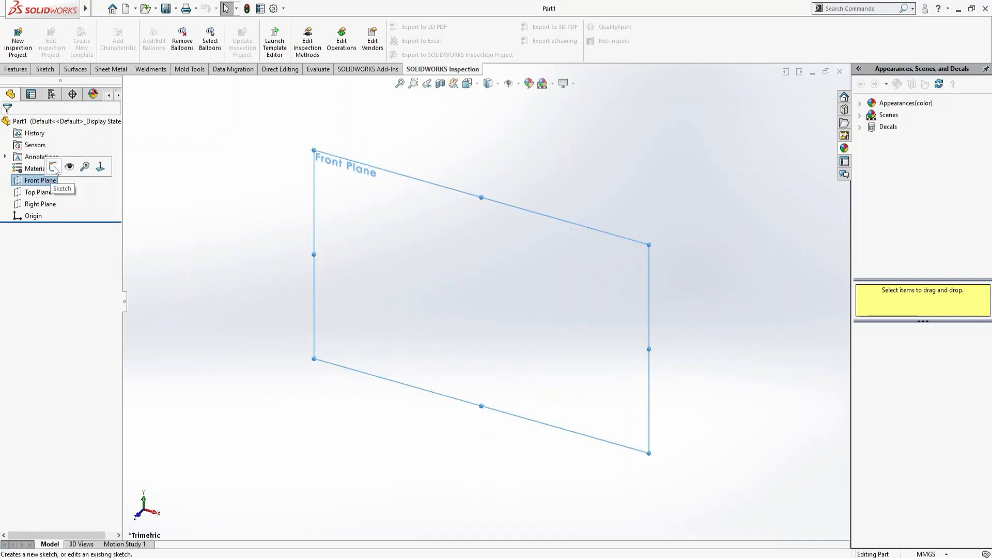
{"action": "left_click", "coordinate": [54, 166]}
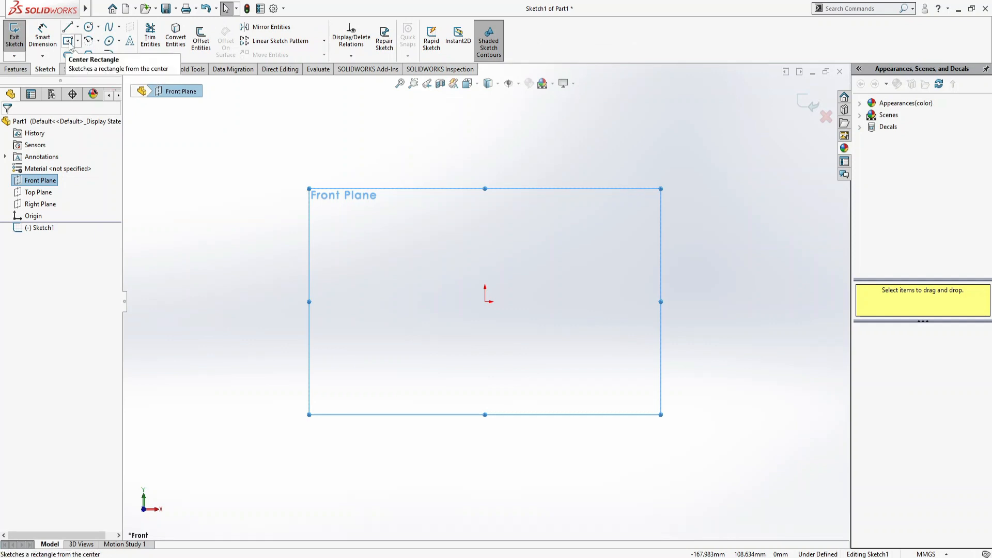
{"action": "left_click", "coordinate": [69, 42]}
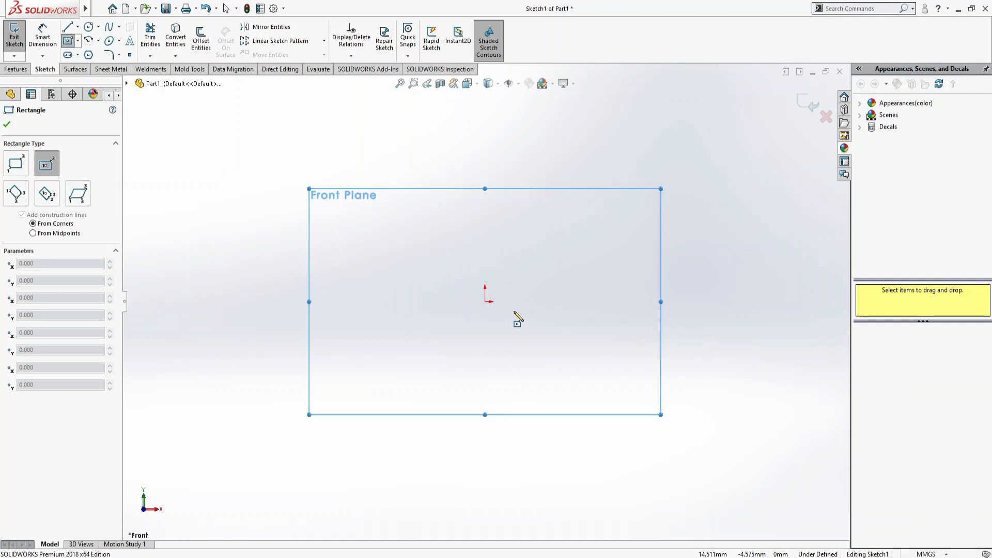
{"action": "left_click", "coordinate": [485, 300]}
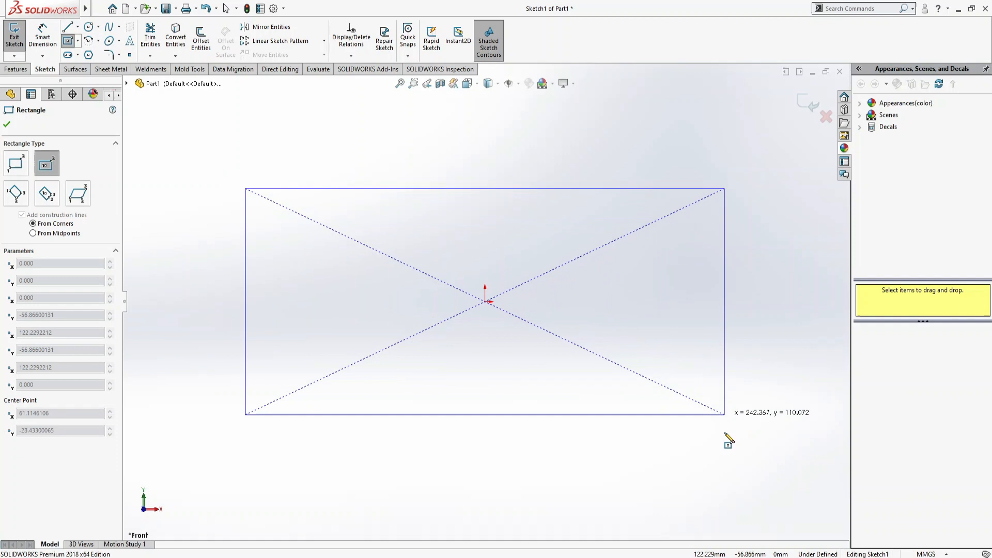
{"action": "left_click", "coordinate": [712, 447]}
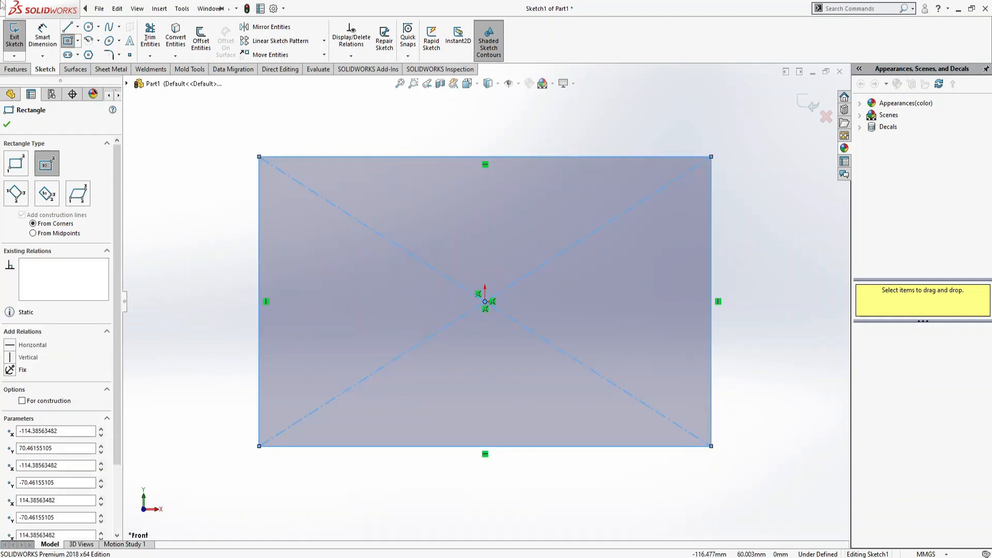
Step: Dimension the rectangle to 500 mm wide and 300 mm high
{"action": "left_click", "coordinate": [43, 37]}
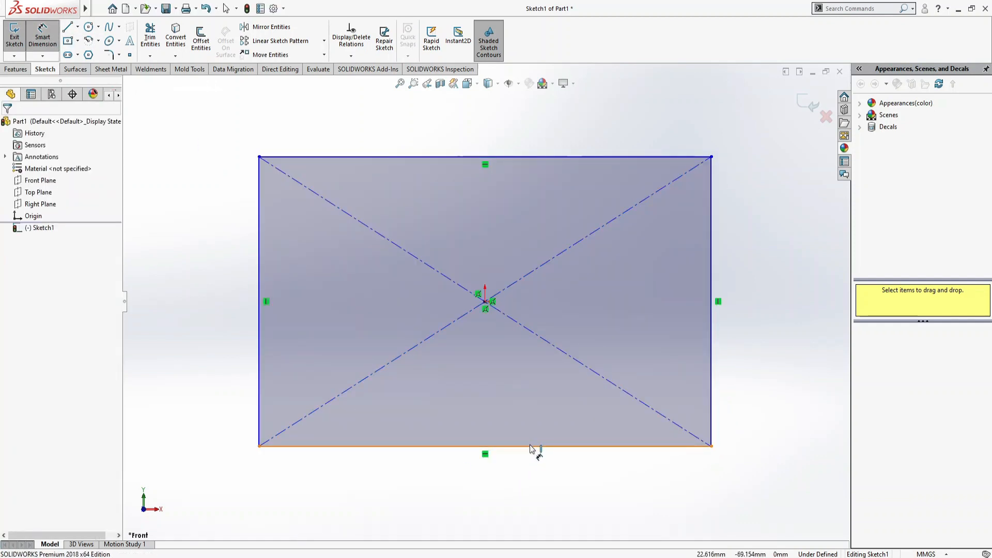
{"action": "left_click", "coordinate": [532, 447]}
{"action": "left_click", "coordinate": [500, 500]}
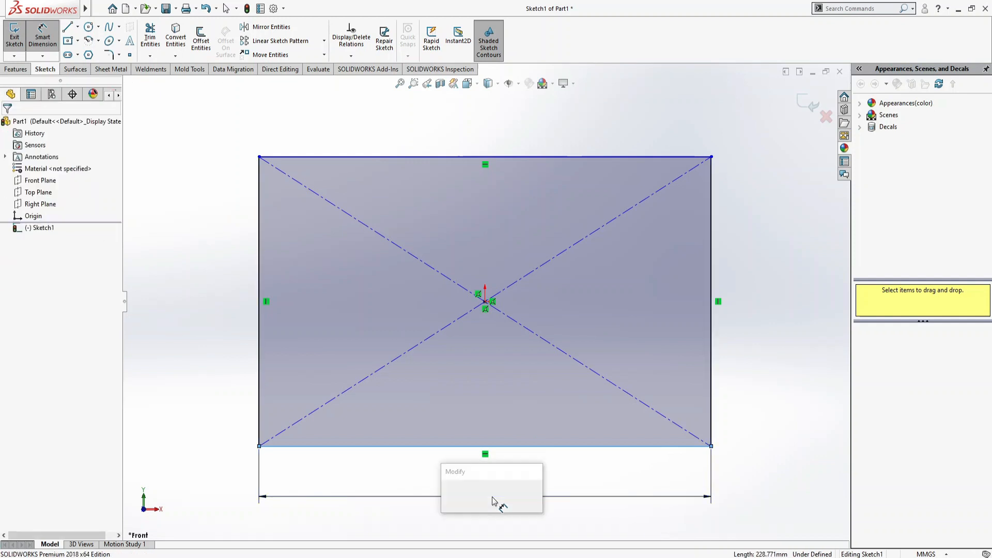
{"action": "type", "text": "500"}
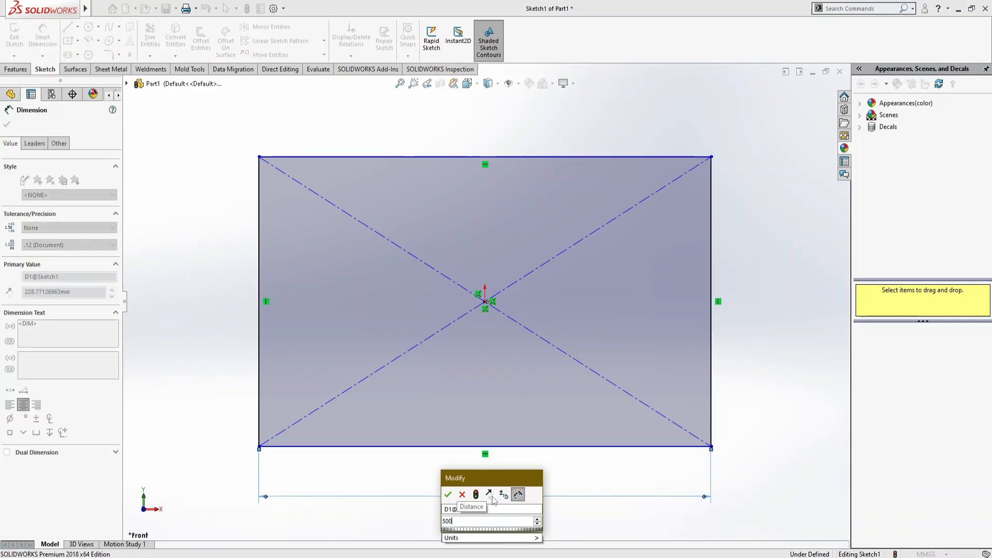
{"action": "key", "text": "Return"}
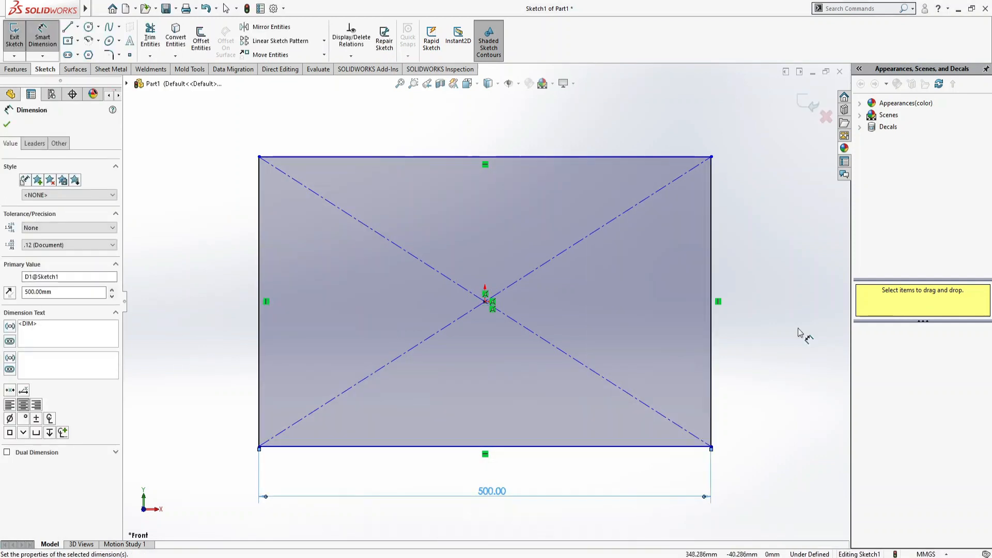
{"action": "left_click", "coordinate": [712, 344]}
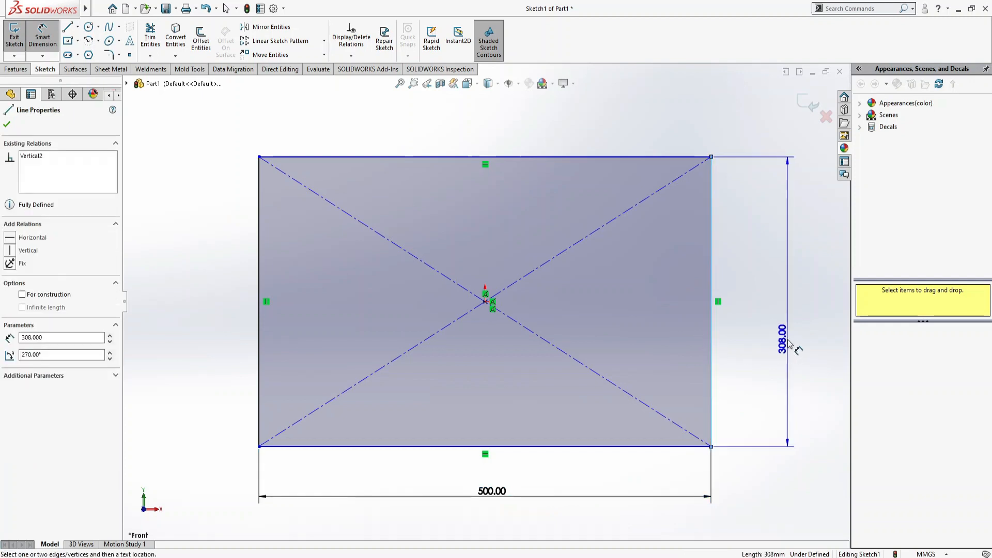
{"action": "left_click", "coordinate": [789, 344]}
{"action": "type", "text": "300"}
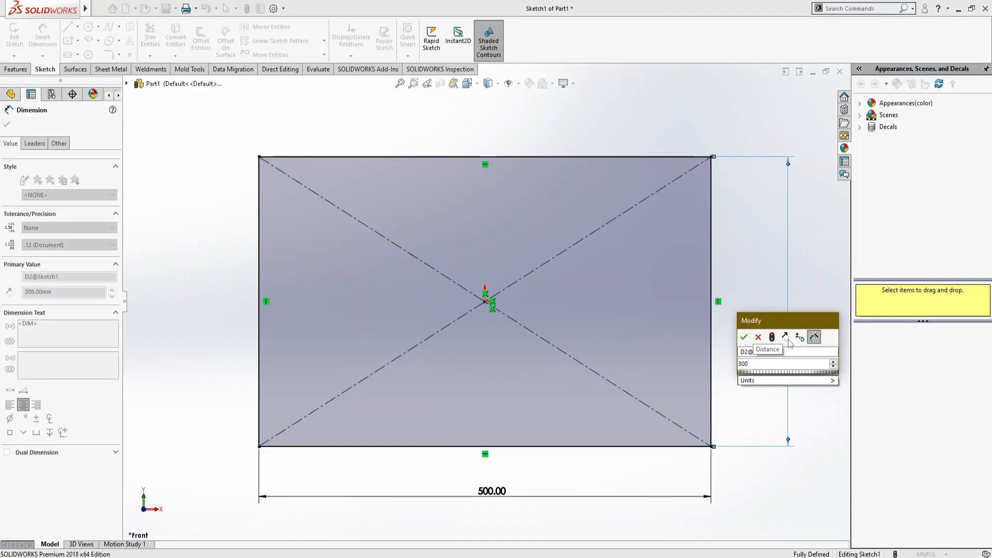
{"action": "key", "text": "Return"}
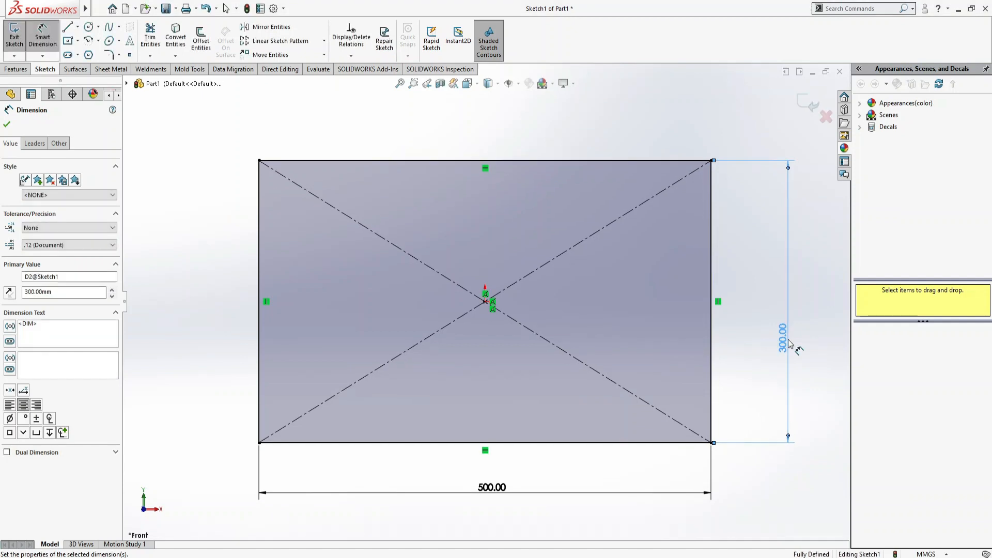
Step: Extrude the rectangle into a solid block with a blind depth of 50 mm
{"action": "left_click", "coordinate": [15, 69]}
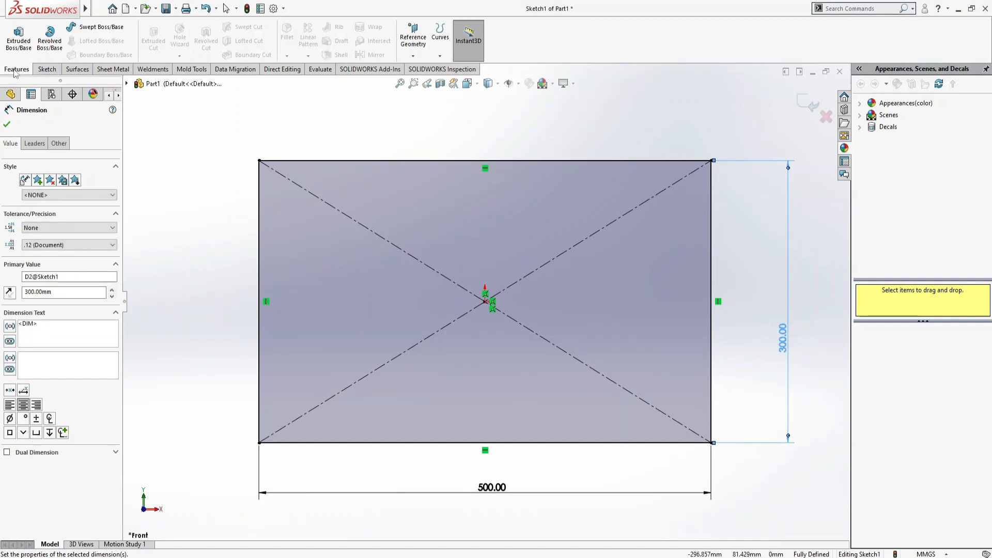
{"action": "left_click", "coordinate": [20, 42]}
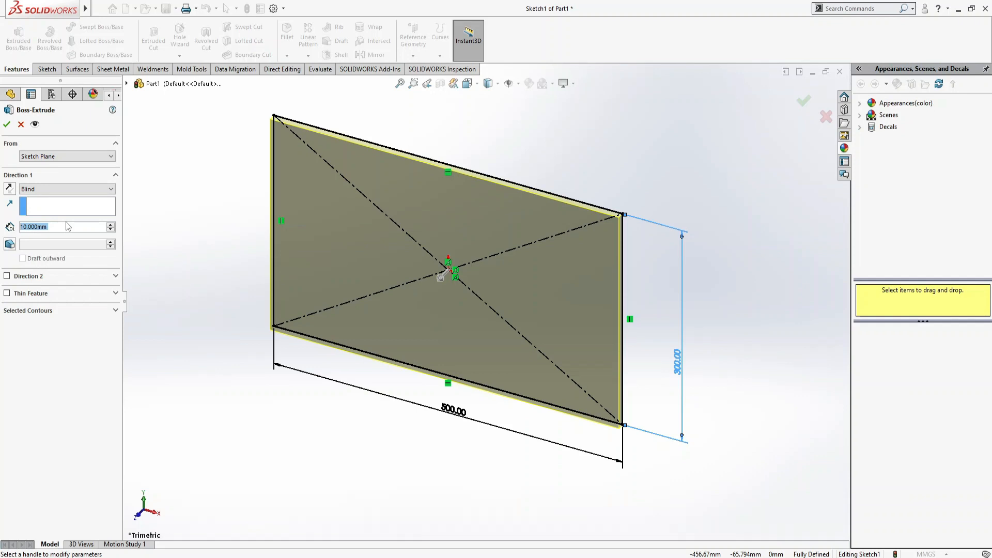
{"action": "type", "text": "50"}
{"action": "key", "text": "Return"}
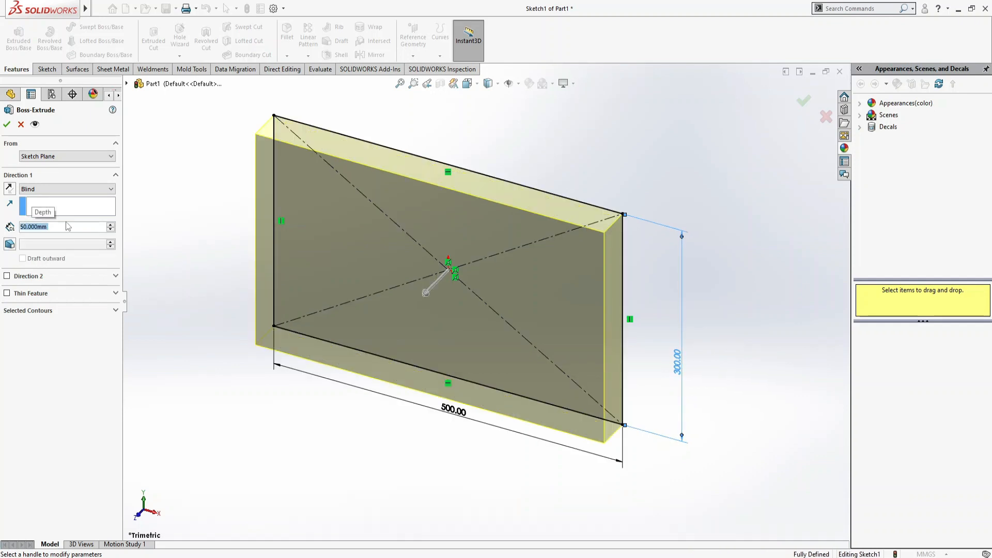
{"action": "key", "text": "Return"}
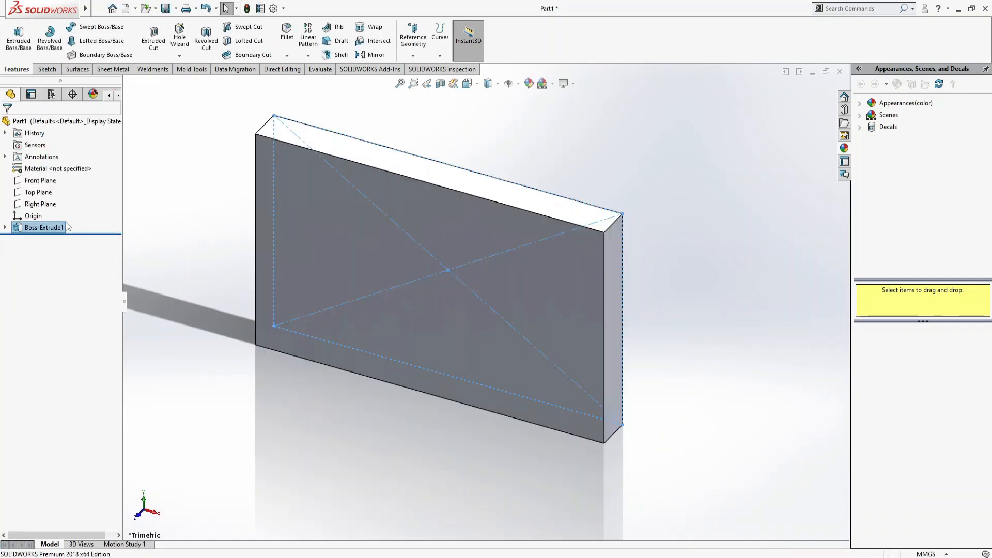
{"action": "left_click", "coordinate": [725, 281]}
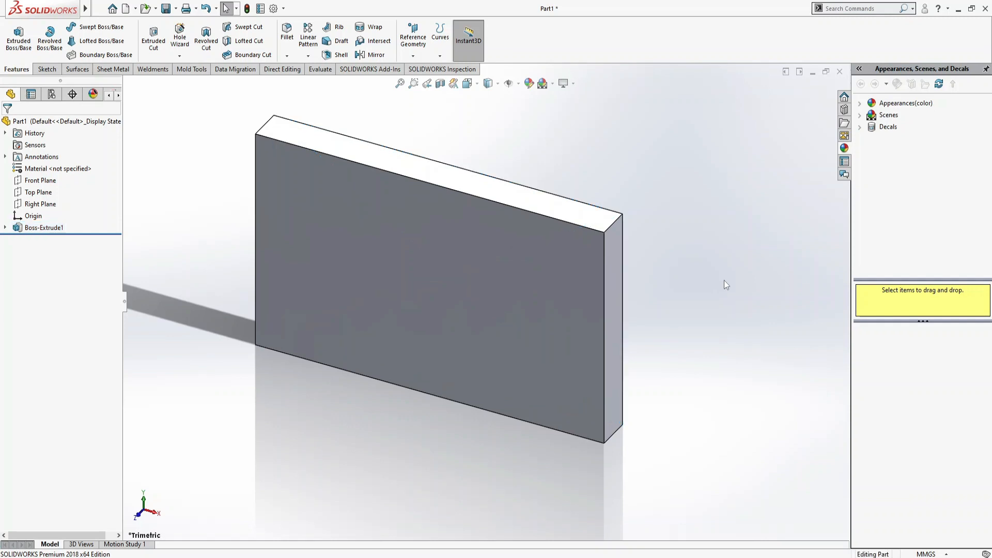
Step: Chamfer all edges of the block's front face with a 15 mm distance at 45 degrees
{"action": "left_click", "coordinate": [288, 56]}
{"action": "left_click", "coordinate": [307, 82]}
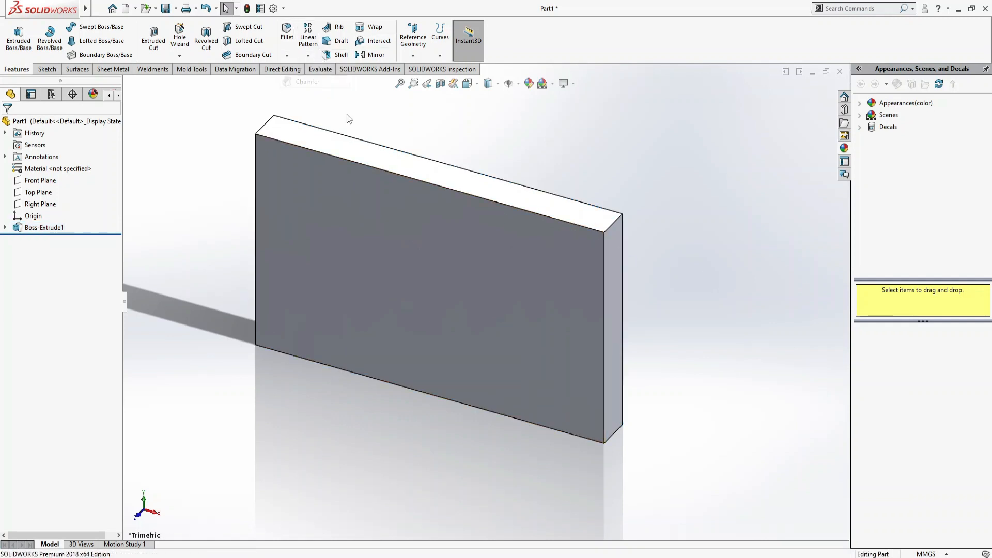
{"action": "left_click", "coordinate": [575, 305]}
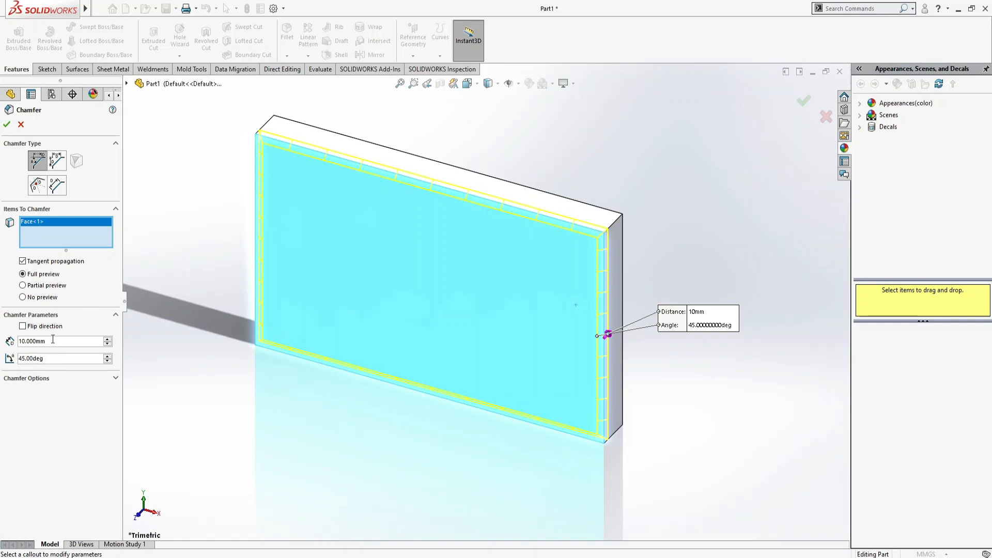
{"action": "left_click_drag", "start_coordinate": [52, 339], "coordinate": [2, 339]}
{"action": "type", "text": "15"}
{"action": "key", "text": "Return"}
{"action": "key", "text": "Return"}
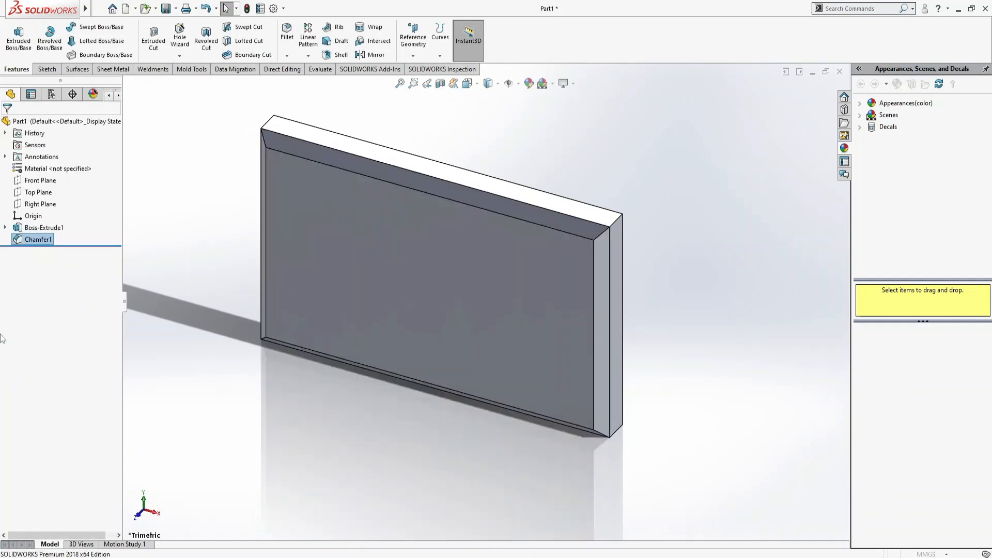
{"action": "key", "text": "Return"}
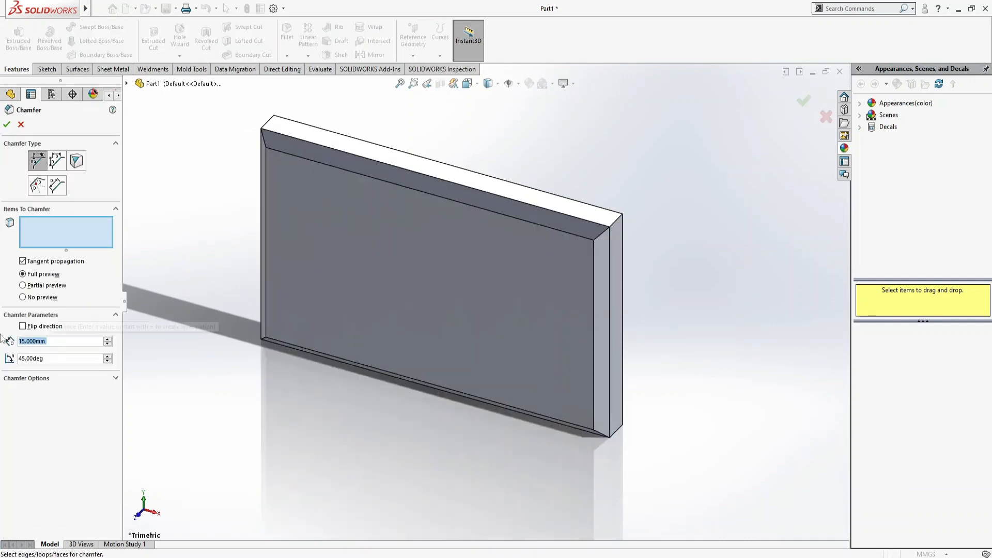
{"action": "left_click", "coordinate": [7, 124]}
{"action": "left_click", "coordinate": [20, 125]}
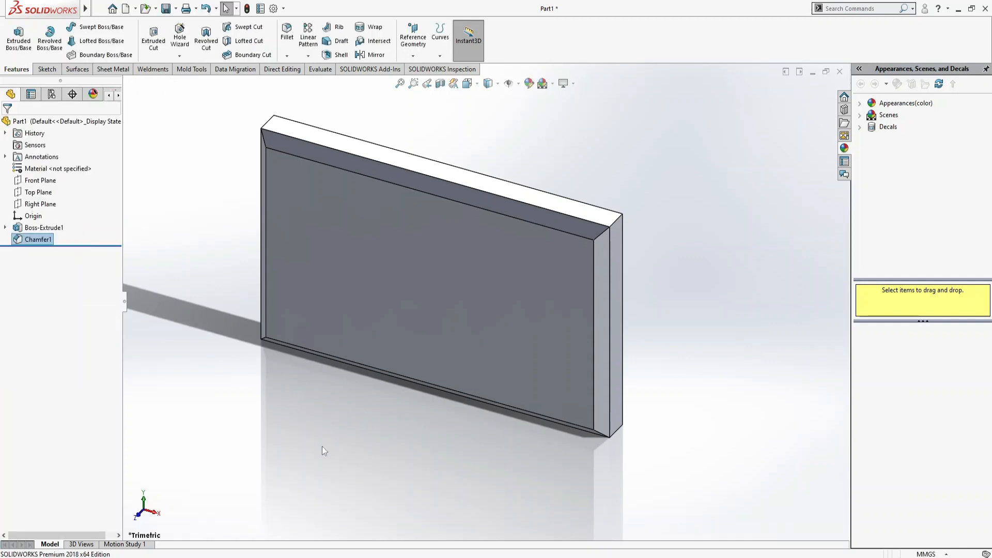
Step: Sketch a circle about 25 mm in diameter on the block's front face, about 105 mm left of the origin and level with it
{"action": "key", "text": "ctrl+7"}
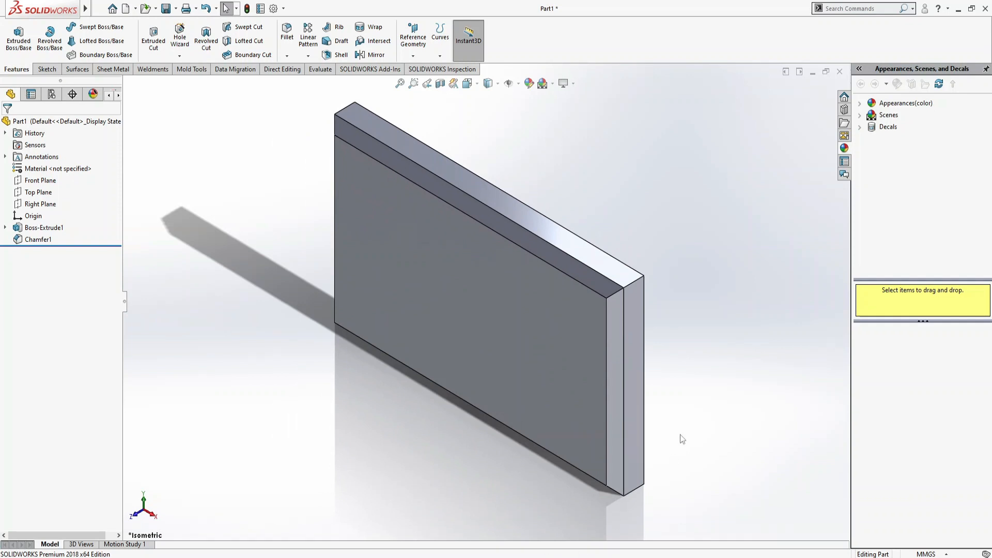
{"action": "key", "text": "Right"}
{"action": "key", "text": "Right"}
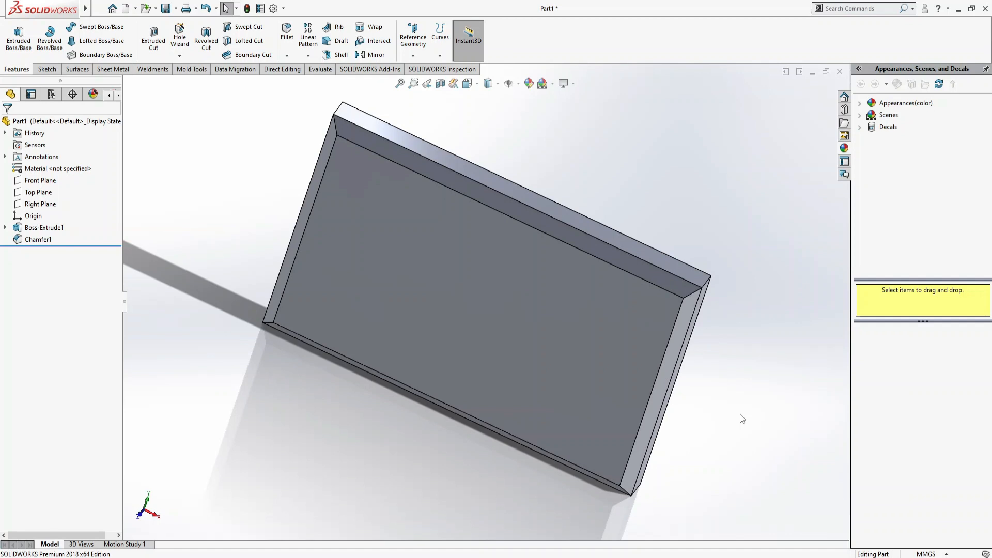
{"action": "left_click", "coordinate": [498, 361]}
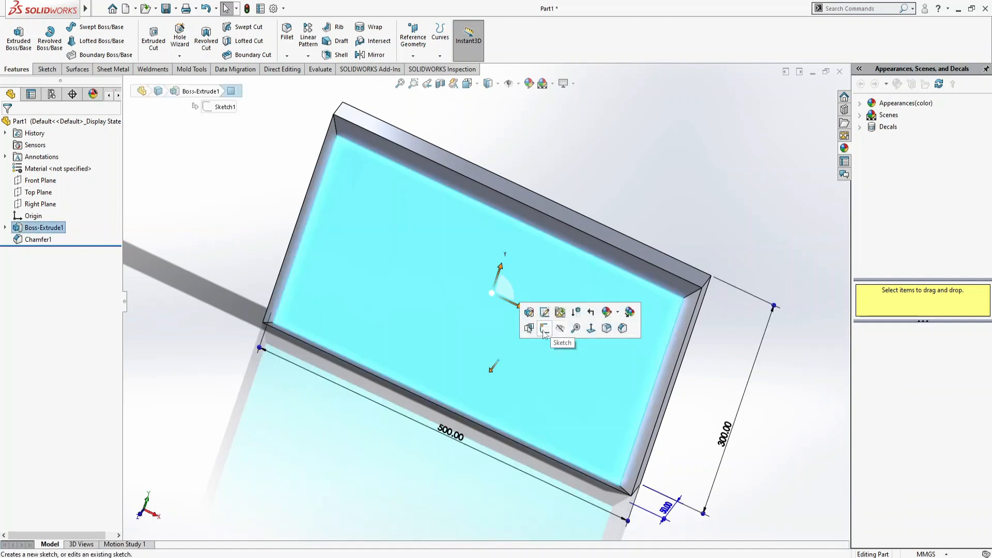
{"action": "left_click", "coordinate": [543, 331]}
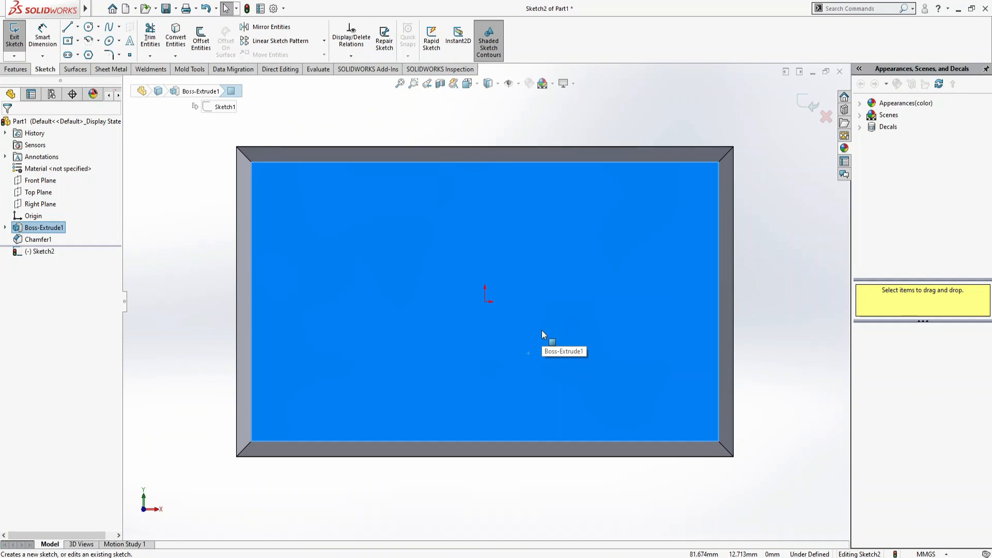
{"action": "left_click", "coordinate": [88, 29]}
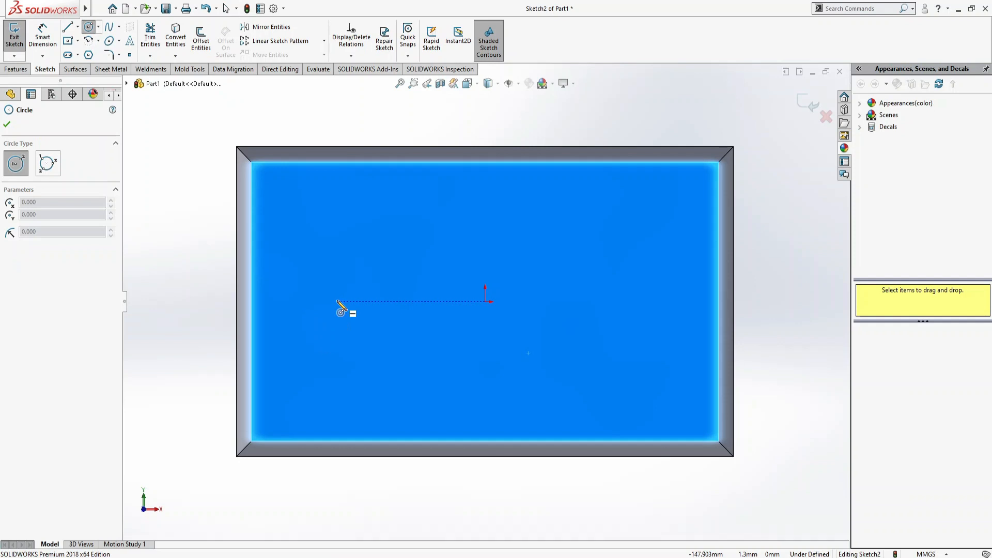
{"action": "left_click", "coordinate": [381, 301]}
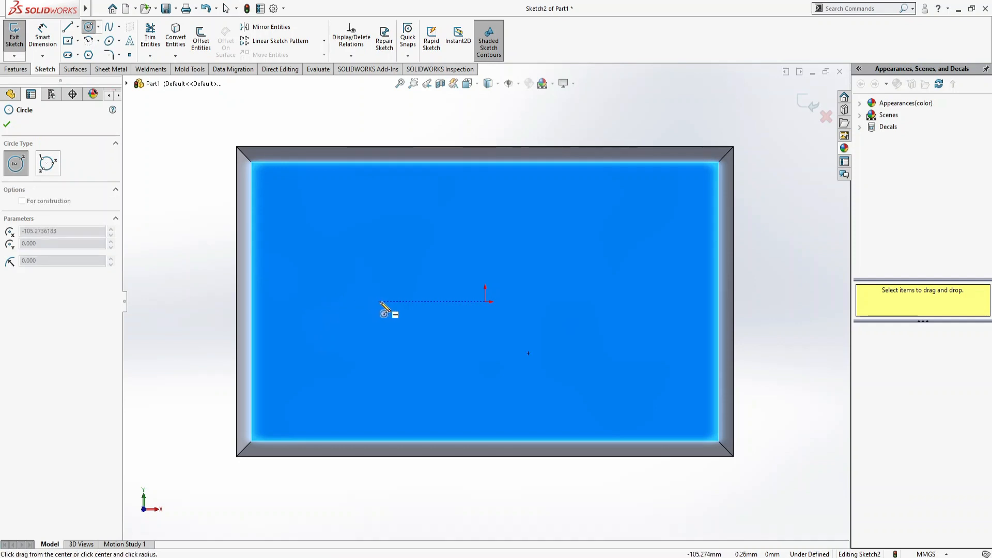
{"action": "left_click", "coordinate": [388, 291]}
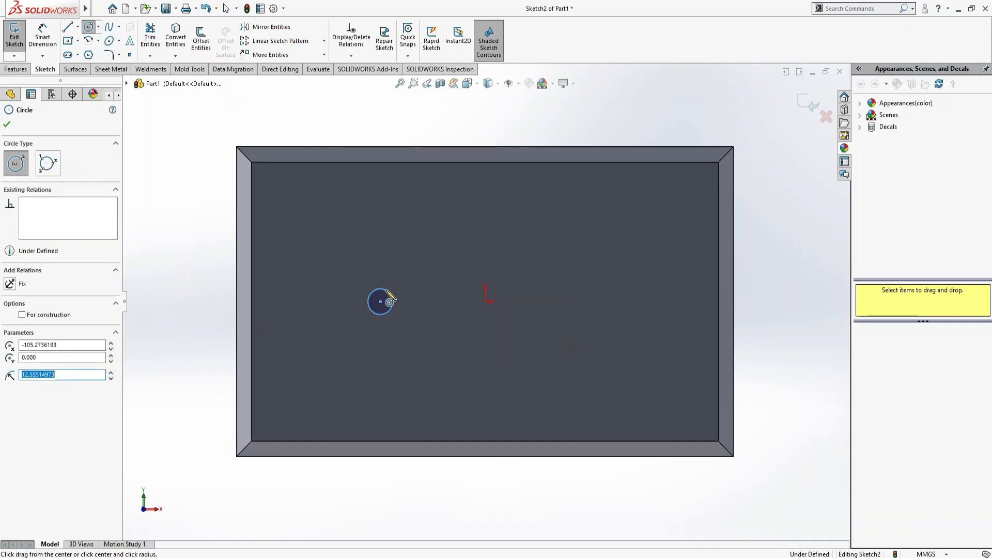
Step: Dimension the circle's diameter to 20 mm and leave the dimension command
{"action": "left_click", "coordinate": [43, 27]}
{"action": "left_click", "coordinate": [378, 288]}
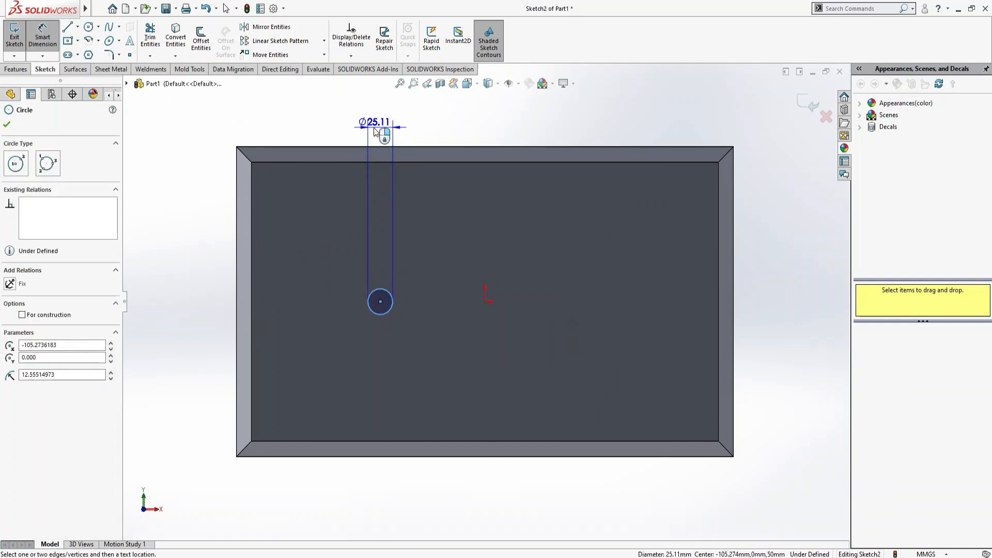
{"action": "left_click", "coordinate": [376, 130]}
{"action": "type", "text": "20"}
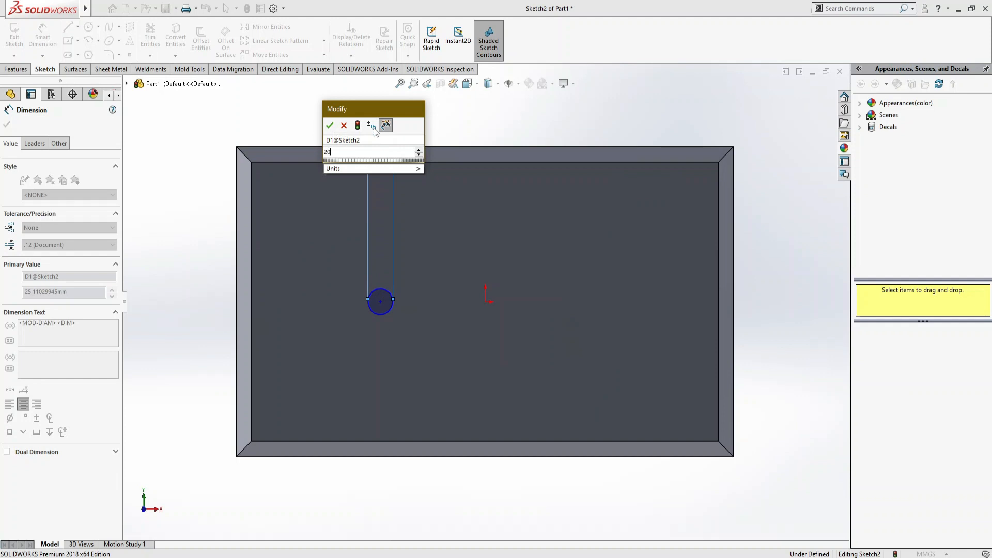
{"action": "key", "text": "Return"}
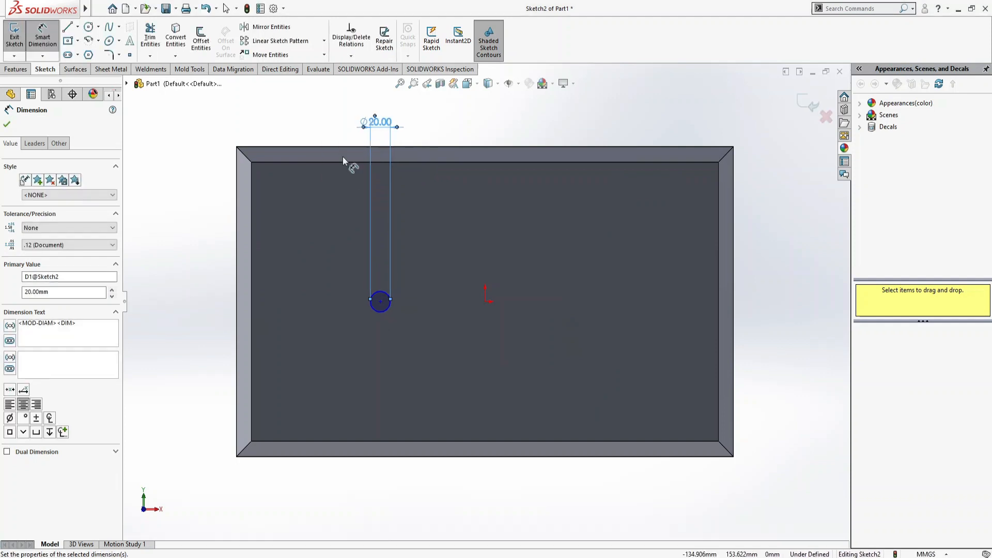
{"action": "key", "text": "Escape"}
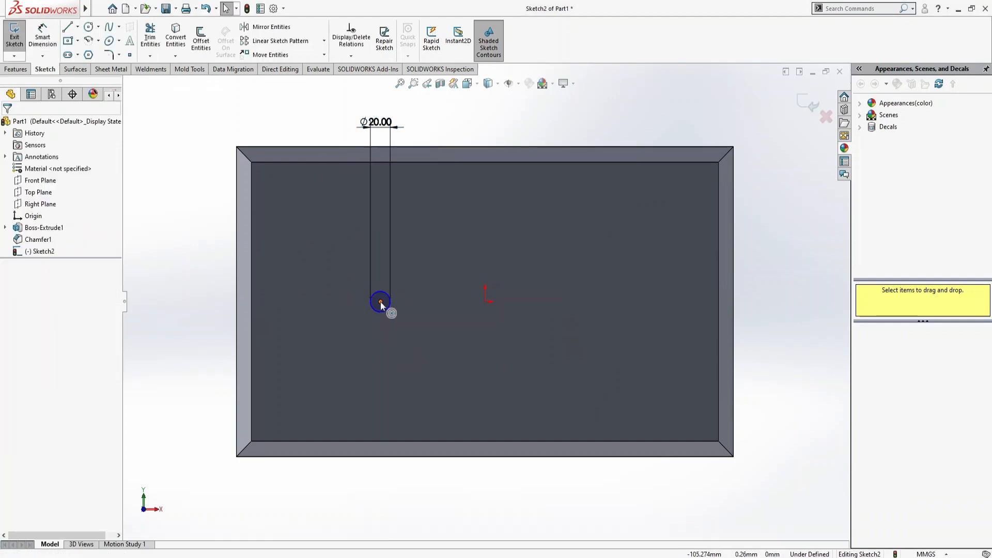
Step: Add a horizontal relation between the circle's center and the origin
{"action": "left_click", "coordinate": [380, 302]}
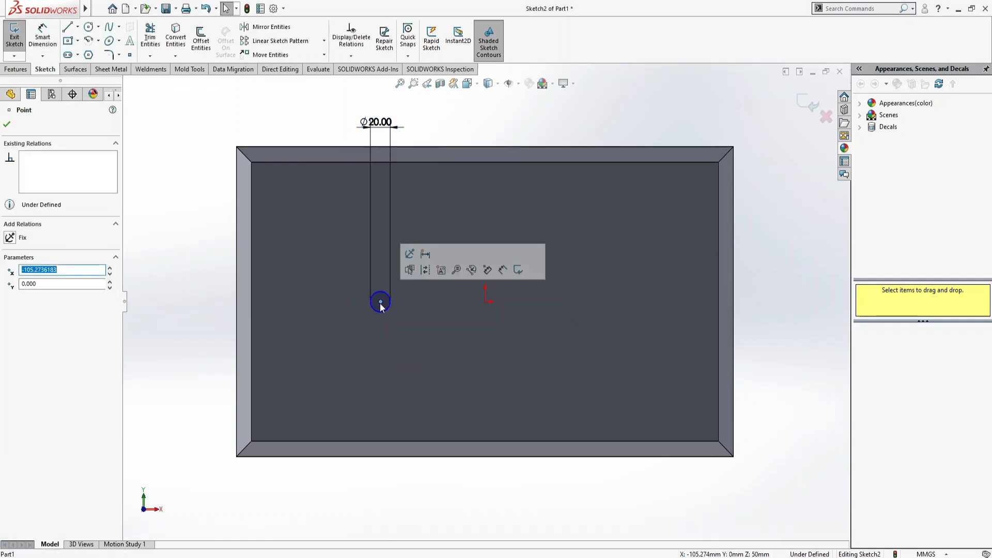
{"action": "left_click", "coordinate": [484, 301], "text": "ctrl"}
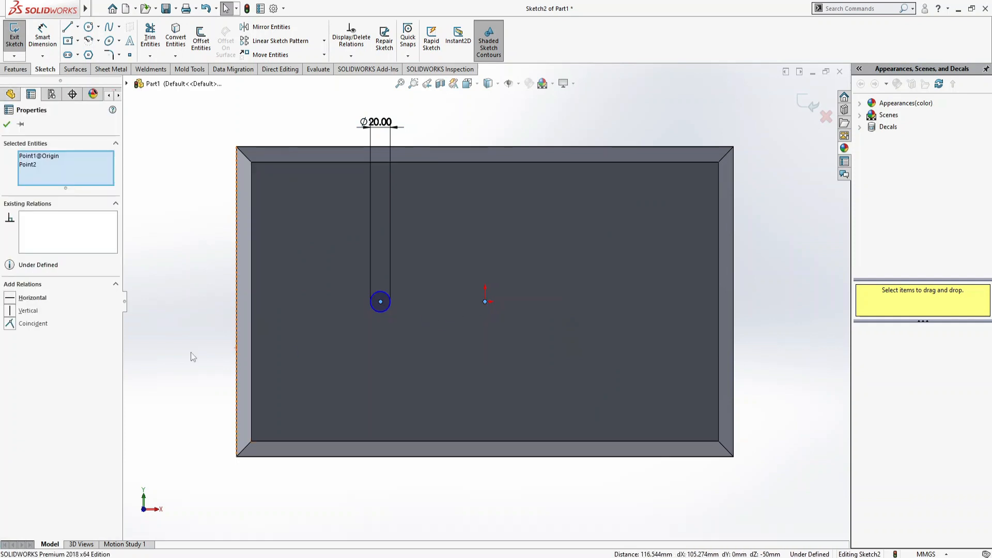
{"action": "left_click", "coordinate": [11, 300]}
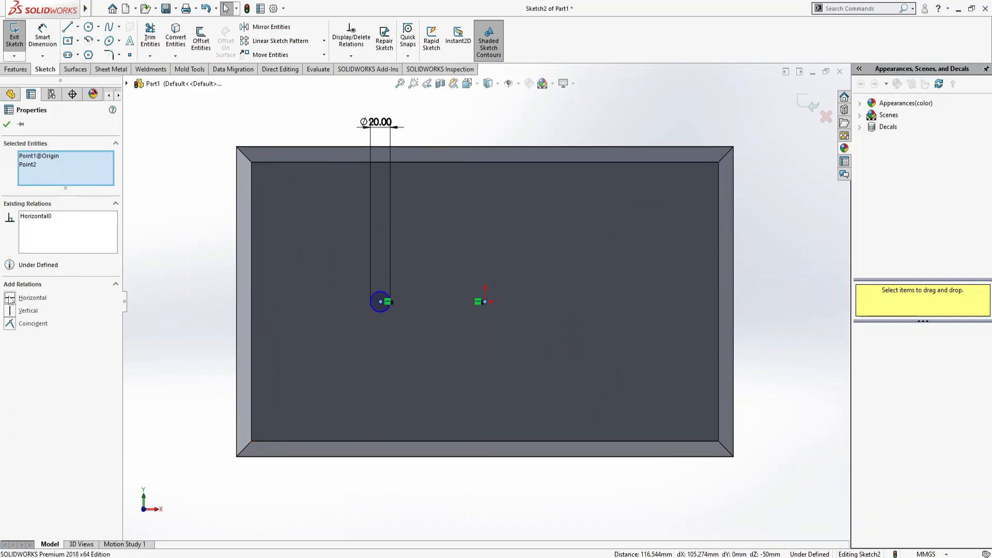
{"action": "left_click", "coordinate": [190, 285]}
Step: Dimension the horizontal distance between the circle's center and the origin to 100 mm
{"action": "left_click", "coordinate": [43, 36]}
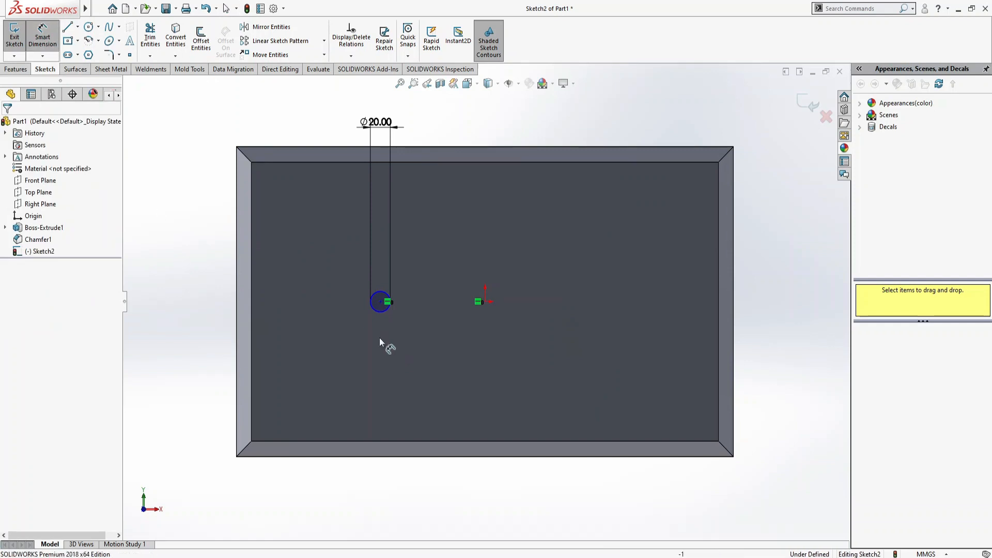
{"action": "left_click", "coordinate": [380, 302]}
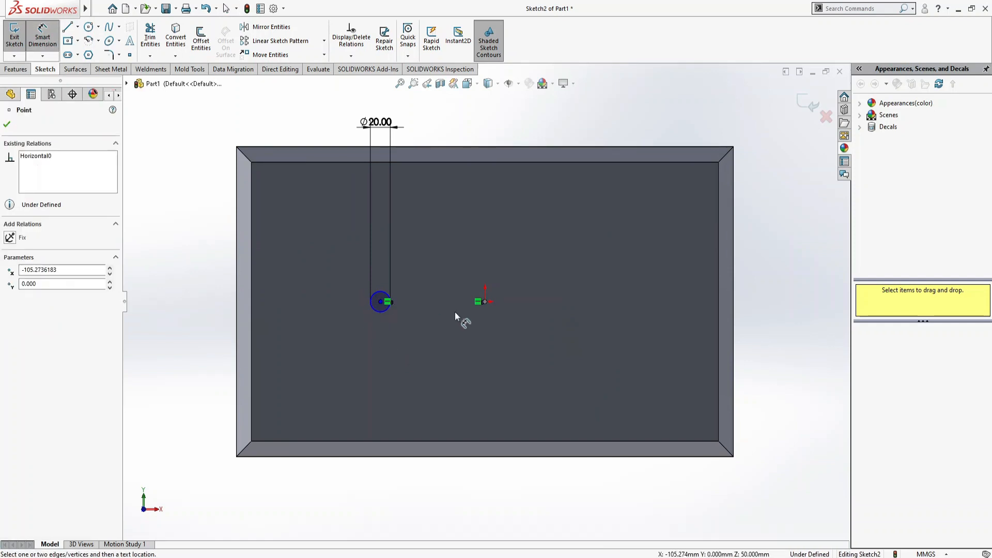
{"action": "left_click", "coordinate": [485, 301]}
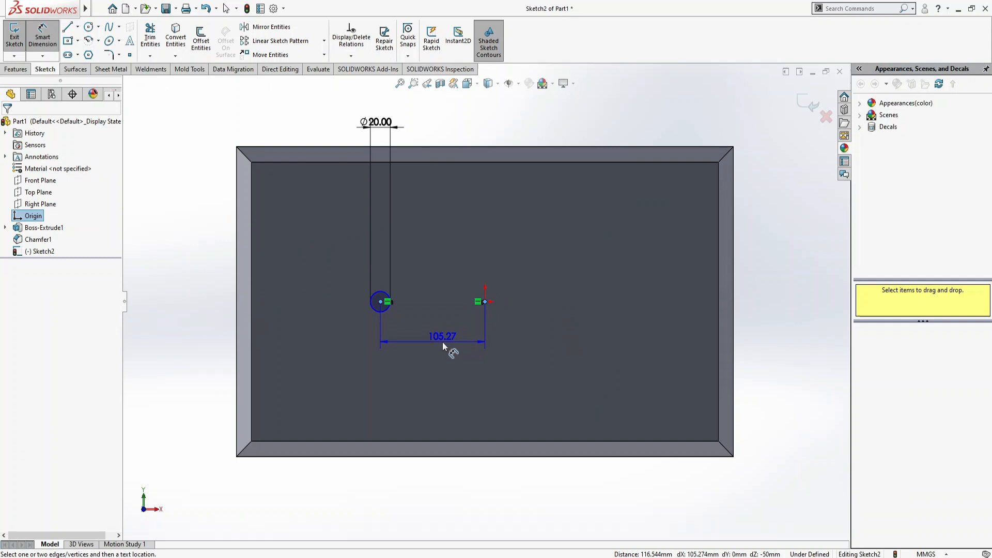
{"action": "left_click", "coordinate": [442, 342]}
{"action": "type", "text": "100"}
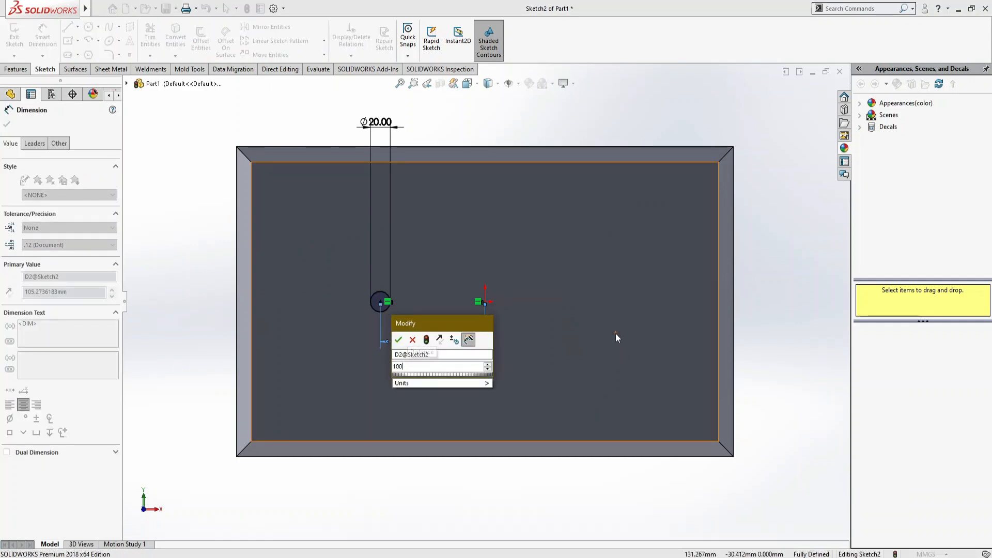
{"action": "key", "text": "Return"}
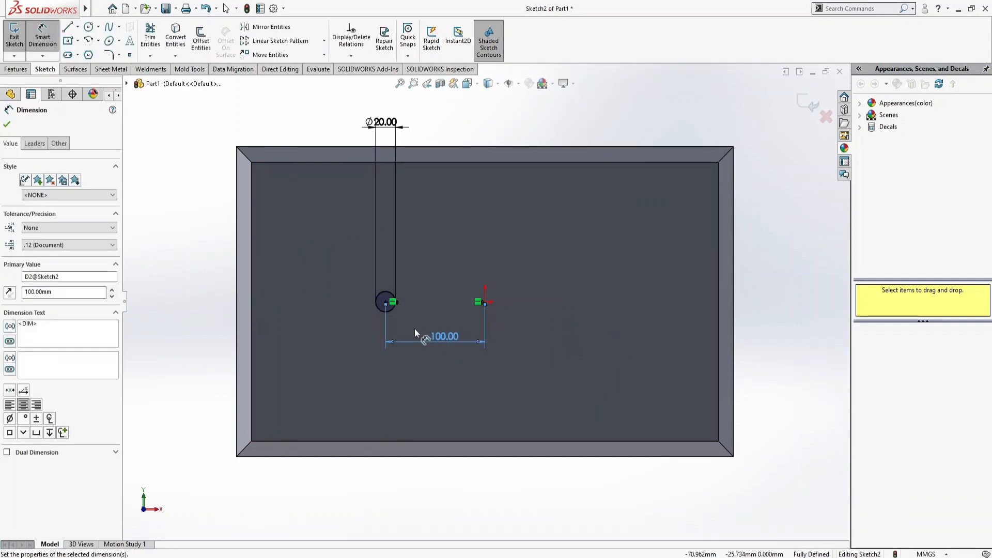
Step: Add a driven dimension from the circle's center to the left inner edge of the chamfered front face
{"action": "left_click", "coordinate": [385, 302]}
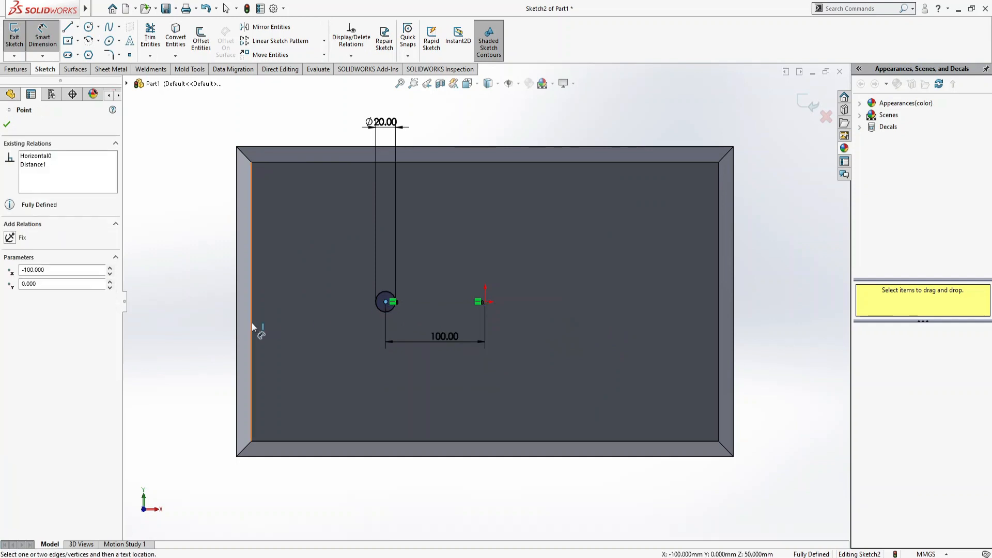
{"action": "left_click", "coordinate": [253, 313]}
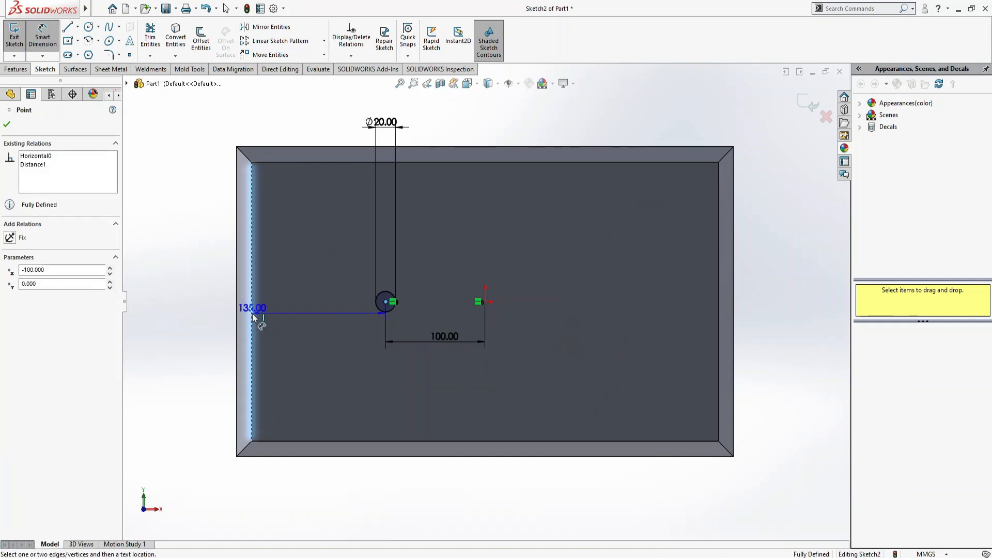
{"action": "left_click", "coordinate": [324, 349]}
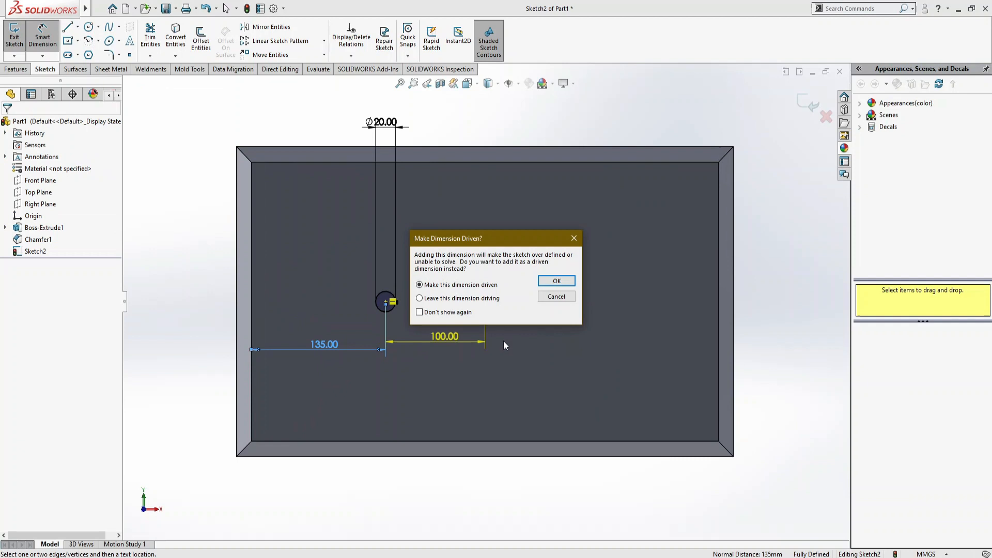
{"action": "left_click", "coordinate": [555, 281]}
Step: Set the distance between the circle's center and the origin to 17.5 mm
{"action": "double_click", "coordinate": [448, 336]}
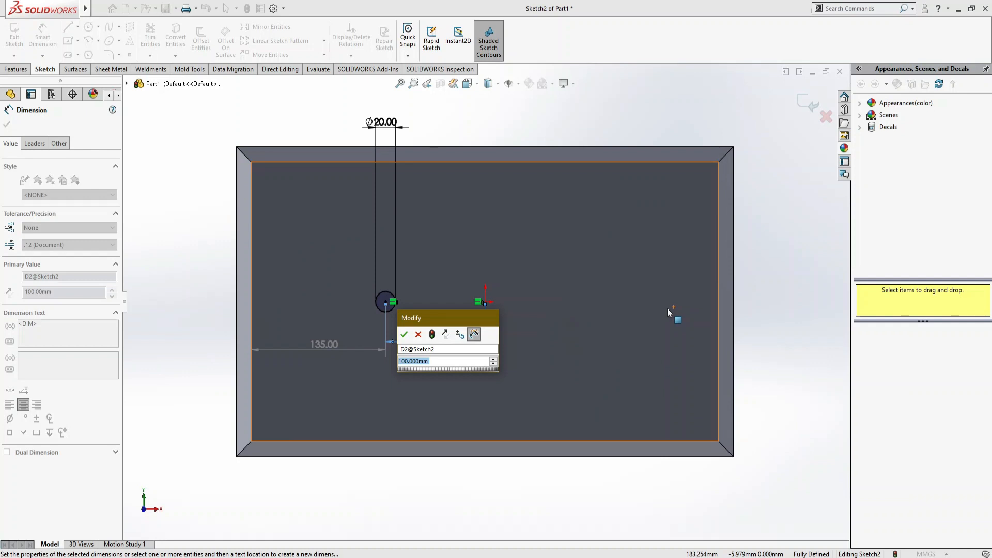
{"action": "type", "text": "100"}
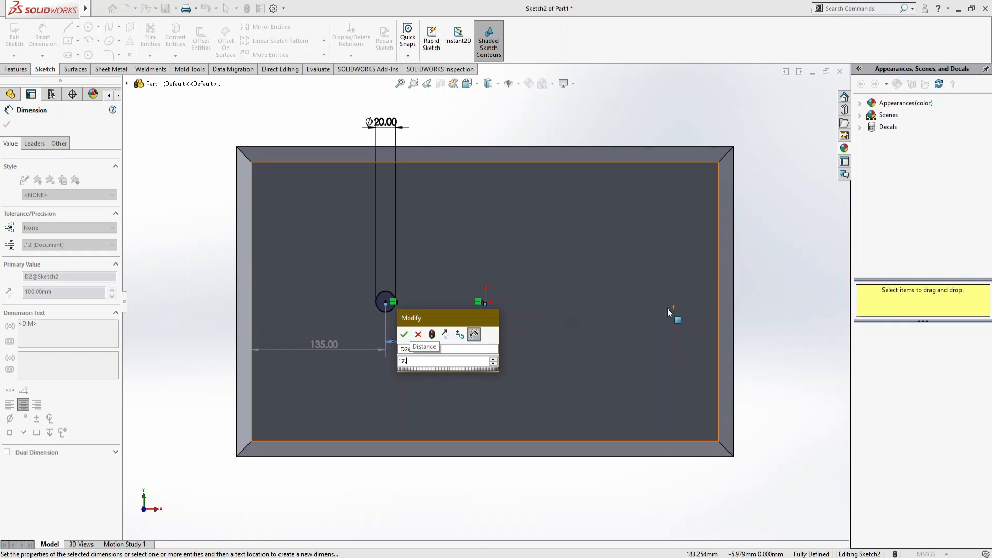
{"action": "key", "text": "Return"}
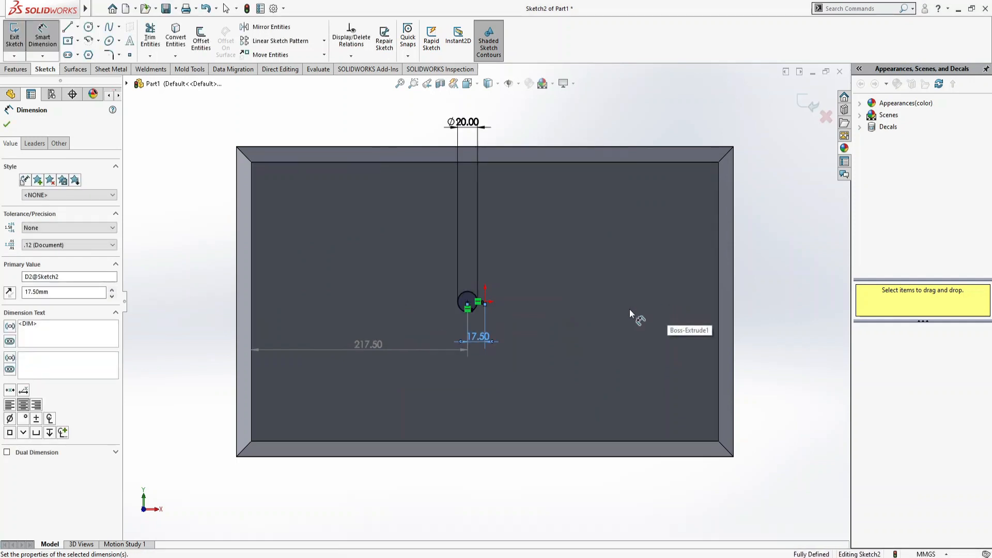
Step: Set the distance between the circle's center and the origin to 117.5 mm
{"action": "double_click", "coordinate": [487, 342]}
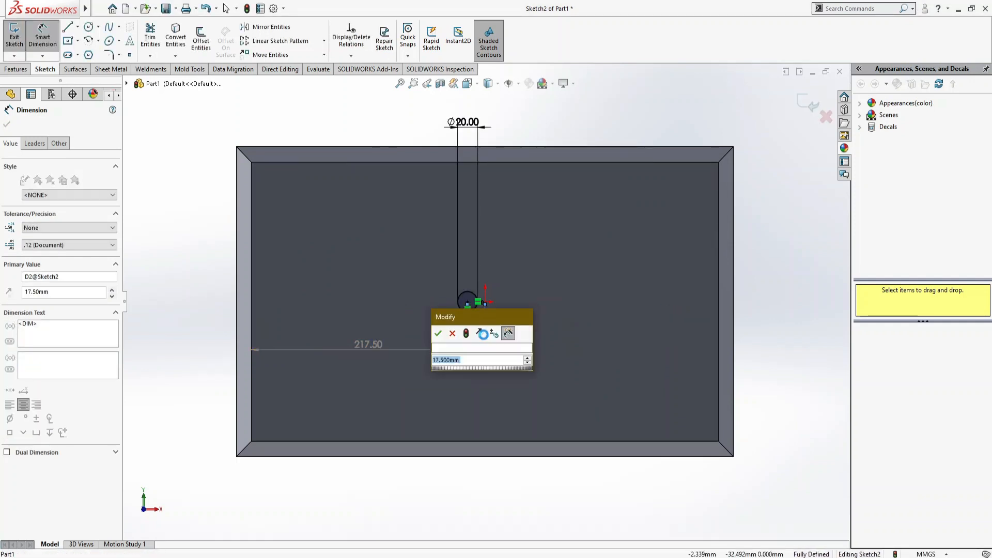
{"action": "type", "text": "1175"}
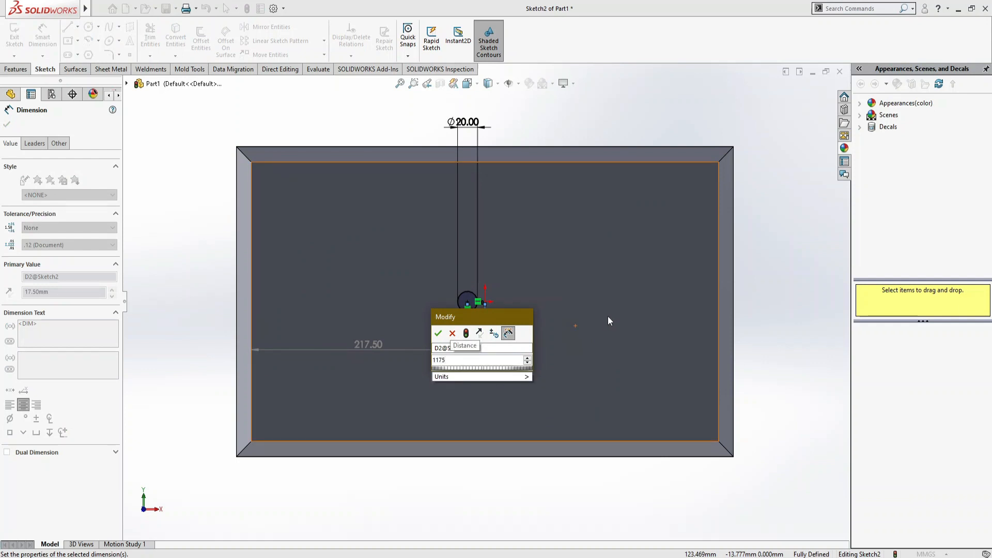
{"action": "key", "text": "BackSpace"}
{"action": "type", "text": ".5"}
{"action": "key", "text": "Return"}
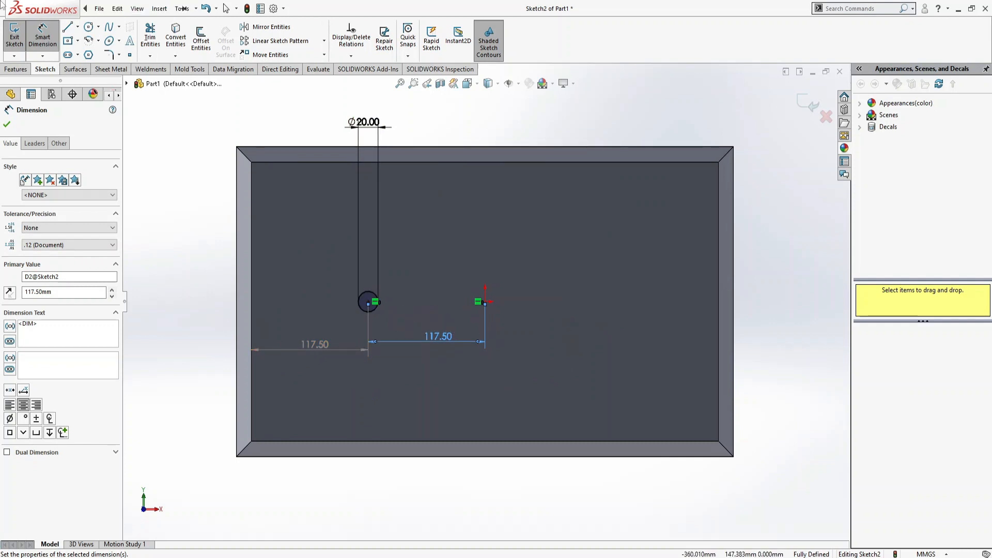
Step: Extrude the circle outward from the front face as a merged boss with a blind depth of 45 mm
{"action": "left_click", "coordinate": [16, 69]}
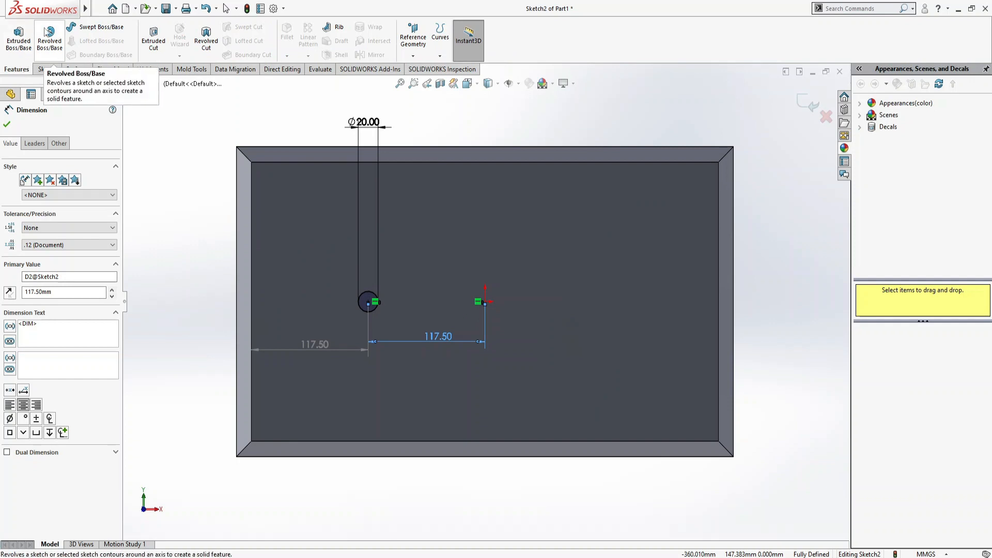
{"action": "left_click", "coordinate": [19, 37]}
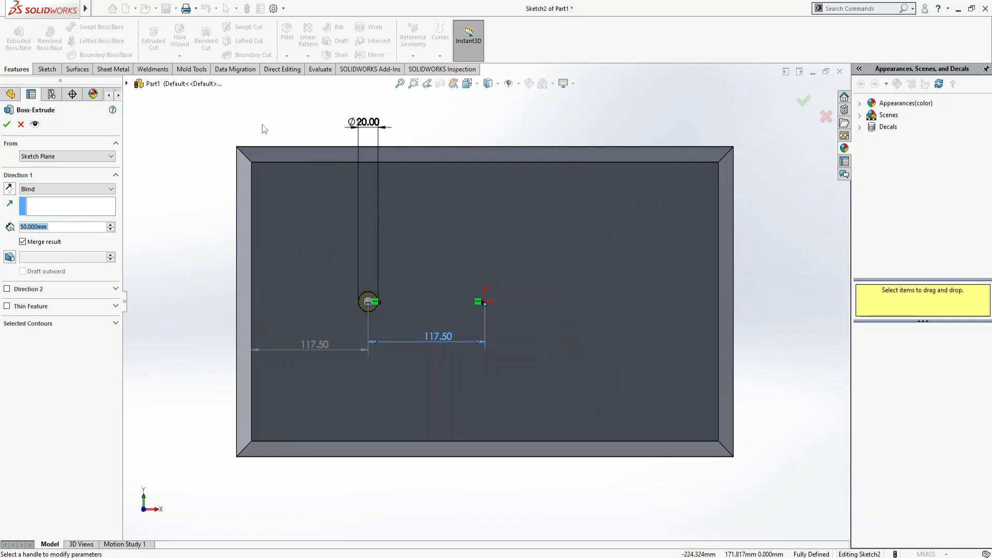
{"action": "type", "text": "454"}
{"action": "key", "text": "BackSpace"}
{"action": "key", "text": "Return"}
{"action": "left_click", "coordinate": [778, 295]}
{"action": "key", "text": "Left"}
{"action": "key", "text": "Left"}
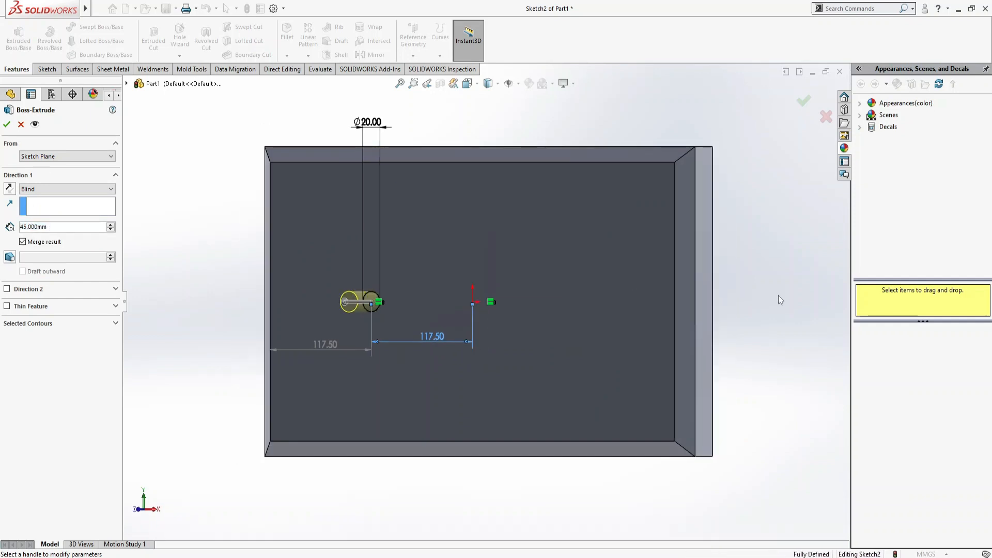
{"action": "key", "text": "Left"}
{"action": "key", "text": "Left"}
{"action": "key", "text": "Left"}
{"action": "key", "text": "Left"}
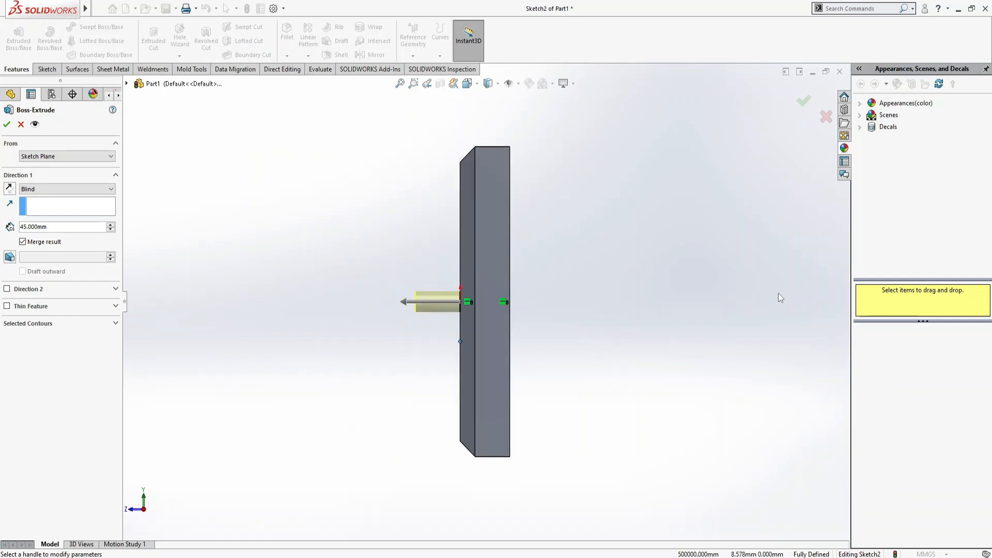
{"action": "left_click", "coordinate": [7, 124]}
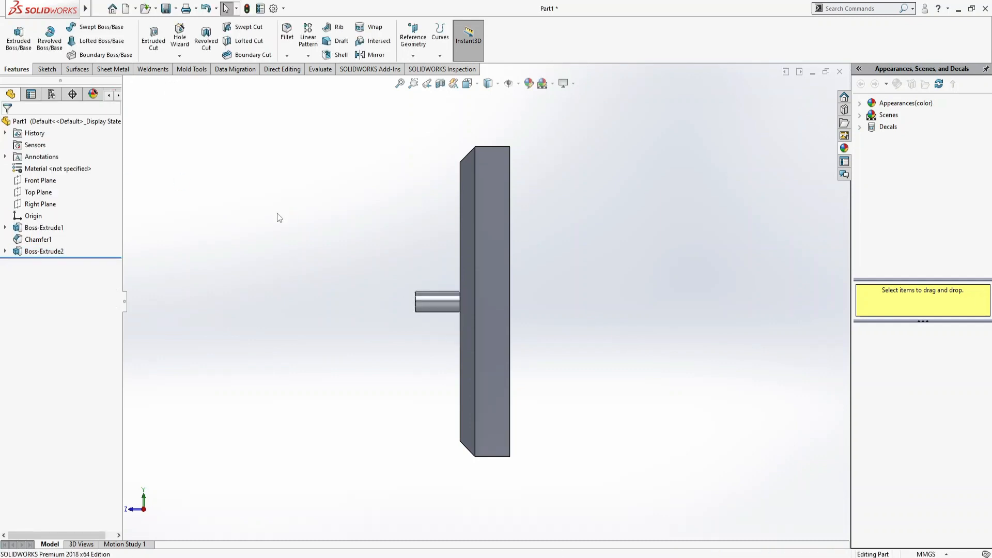
Step: Sketch a center rectangle about 60 x 47 mm on the block's front face, centered about 113 mm right of the origin and level with it
{"action": "key", "text": "ctrl+3"}
{"action": "key", "text": "ctrl+1"}
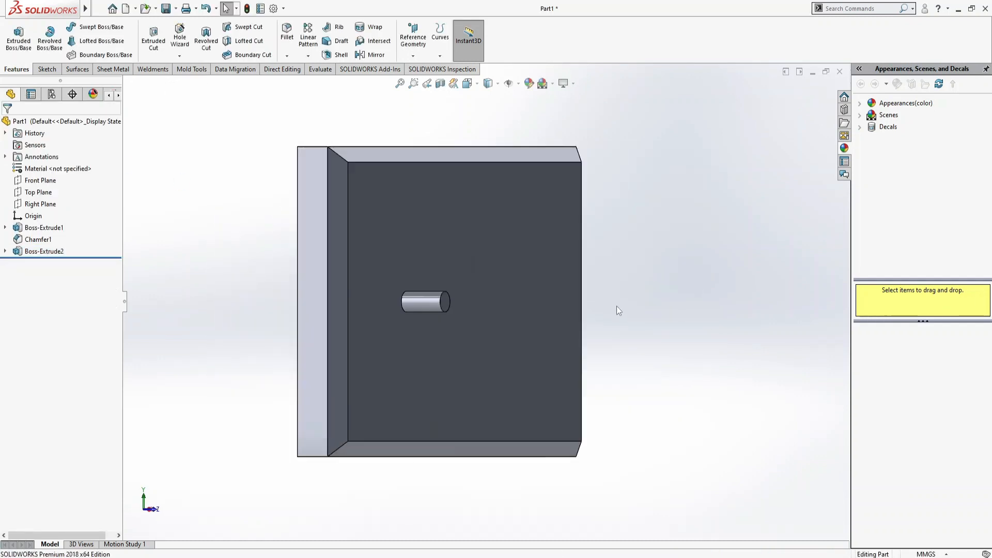
{"action": "left_click", "coordinate": [485, 284]}
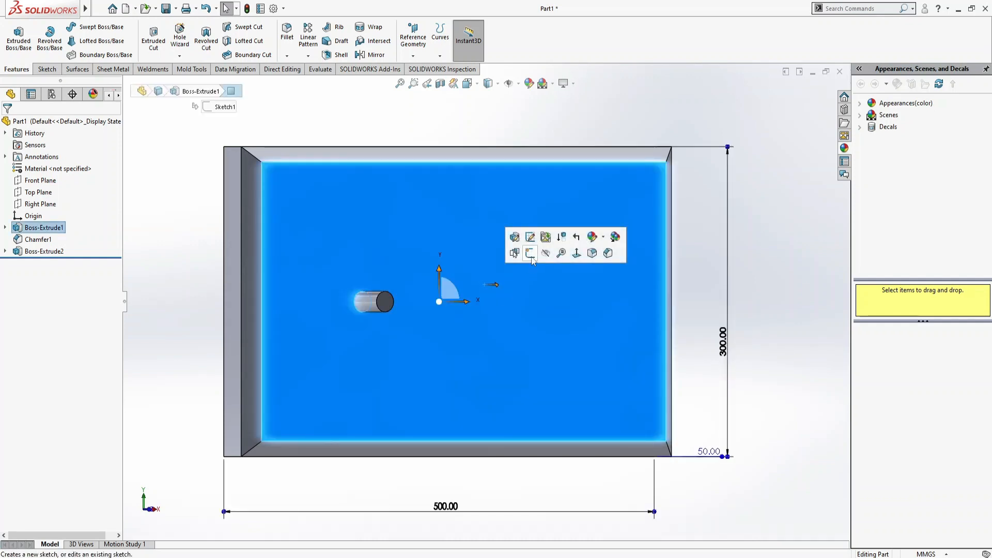
{"action": "left_click", "coordinate": [530, 253]}
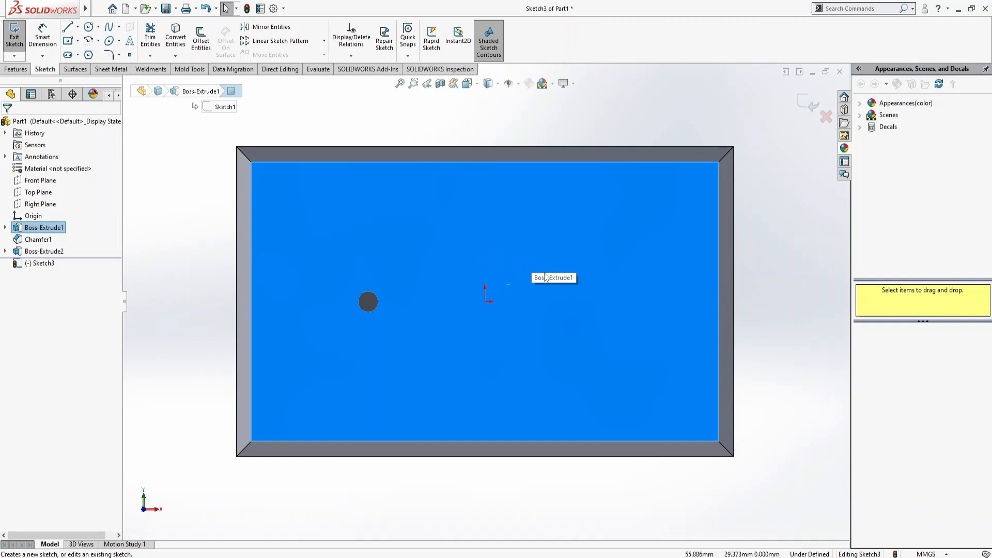
{"action": "left_click", "coordinate": [68, 40]}
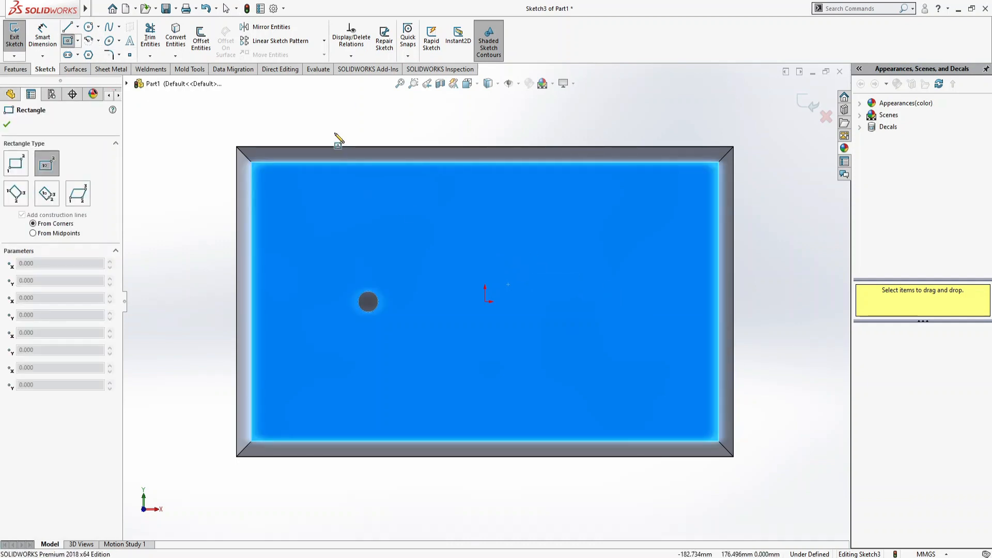
{"action": "left_click", "coordinate": [597, 301]}
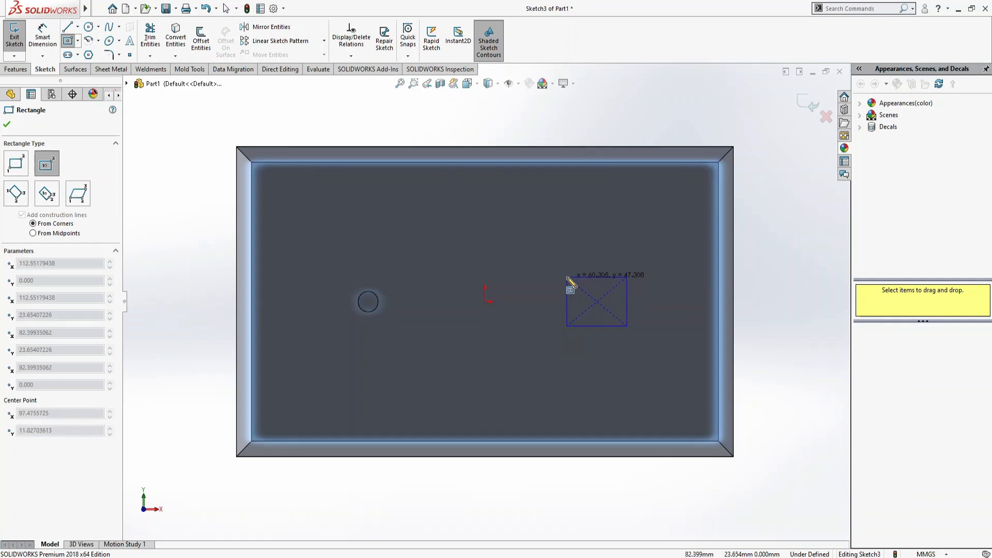
{"action": "left_click", "coordinate": [568, 278]}
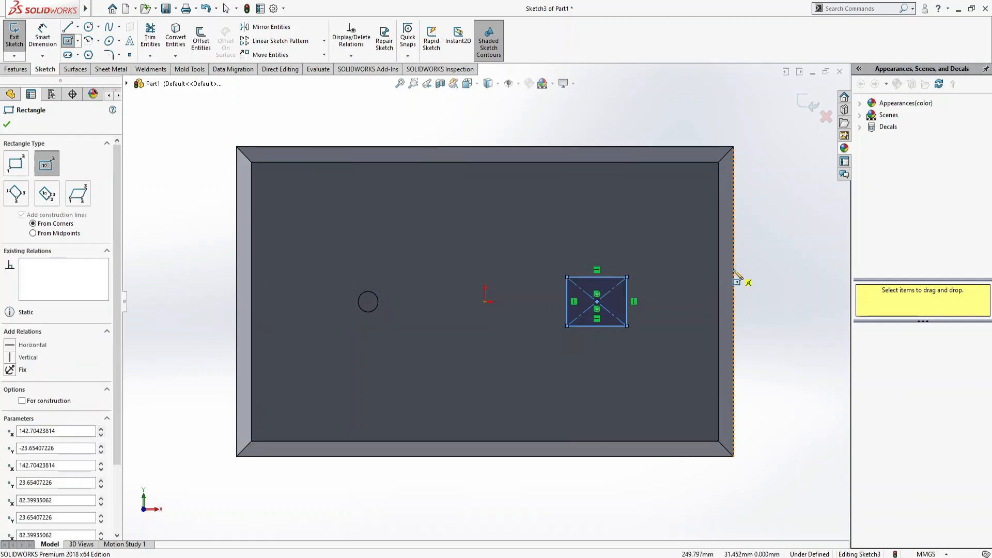
{"action": "key", "text": "Escape"}
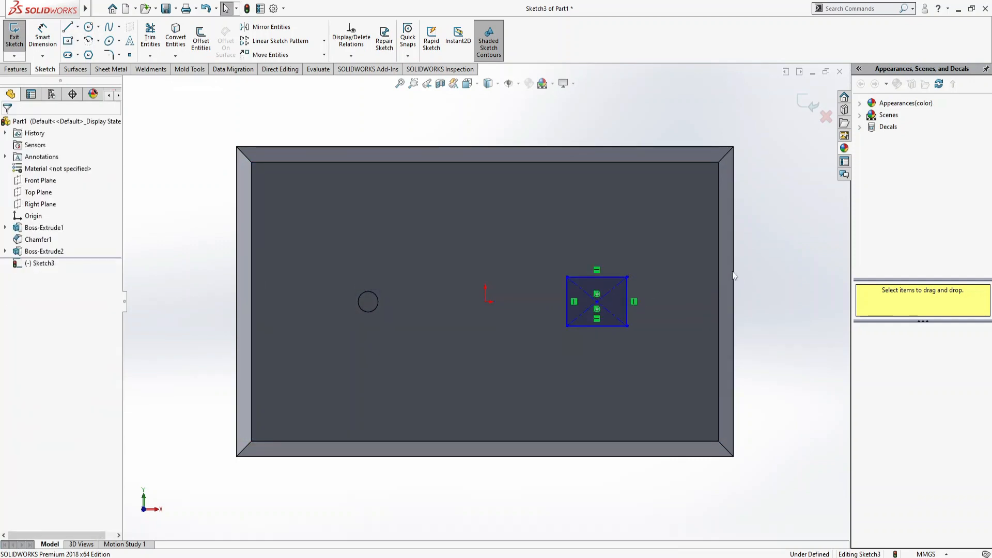
Step: Add a horizontal relation between the rectangle's center point and the origin
{"action": "left_click", "coordinate": [597, 302]}
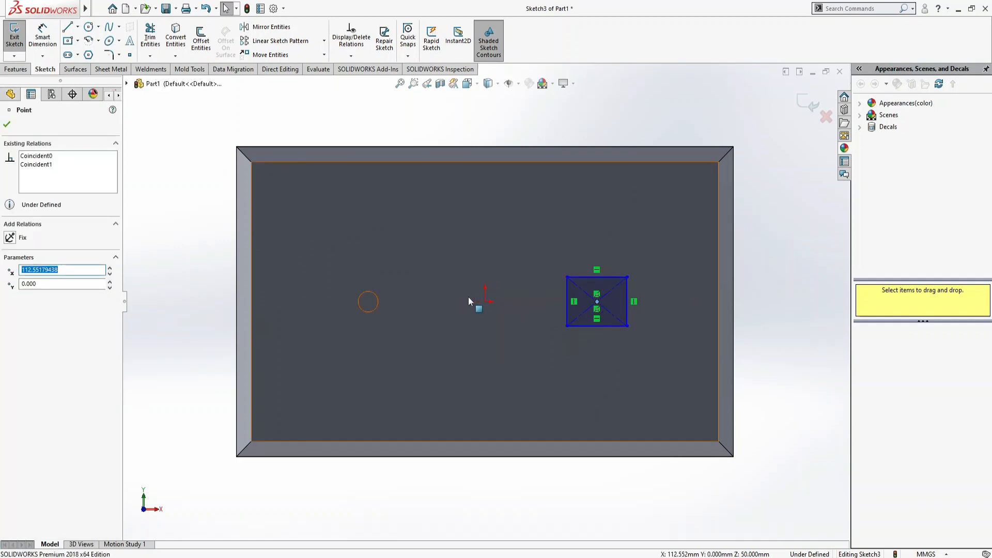
{"action": "left_click", "coordinate": [485, 303], "text": "ctrl"}
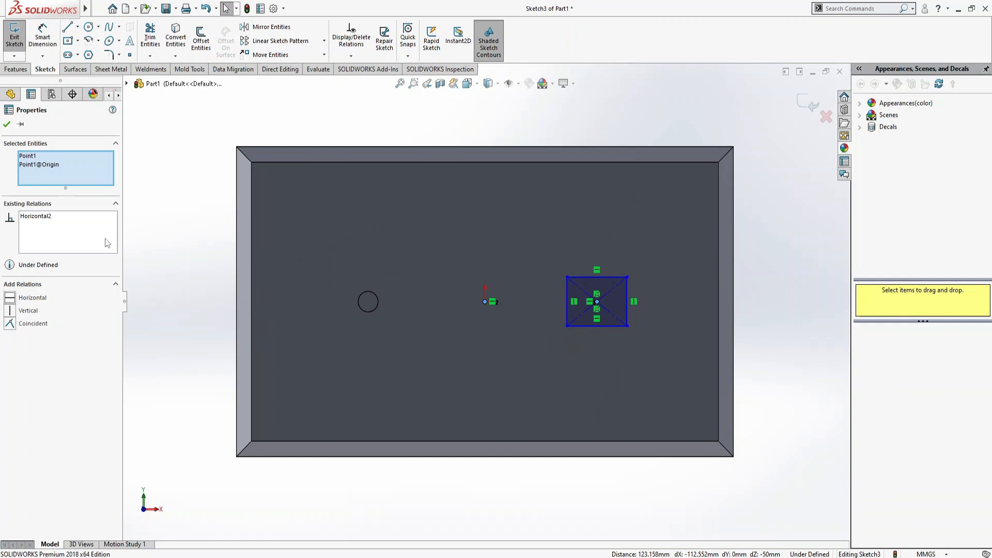
{"action": "key", "text": "Escape"}
Step: Dimension the rectangle's horizontal side to 50 mm
{"action": "left_click", "coordinate": [42, 37]}
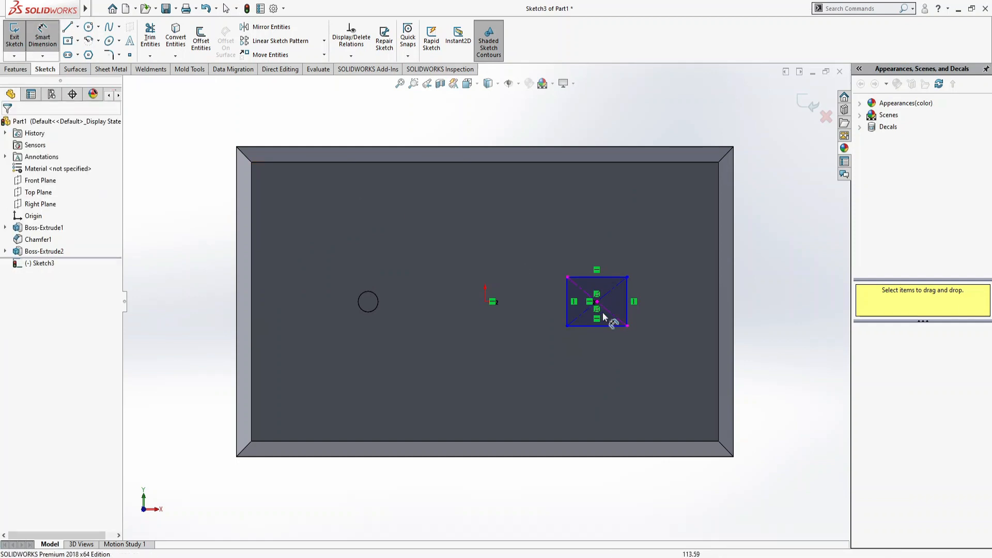
{"action": "left_click", "coordinate": [608, 326]}
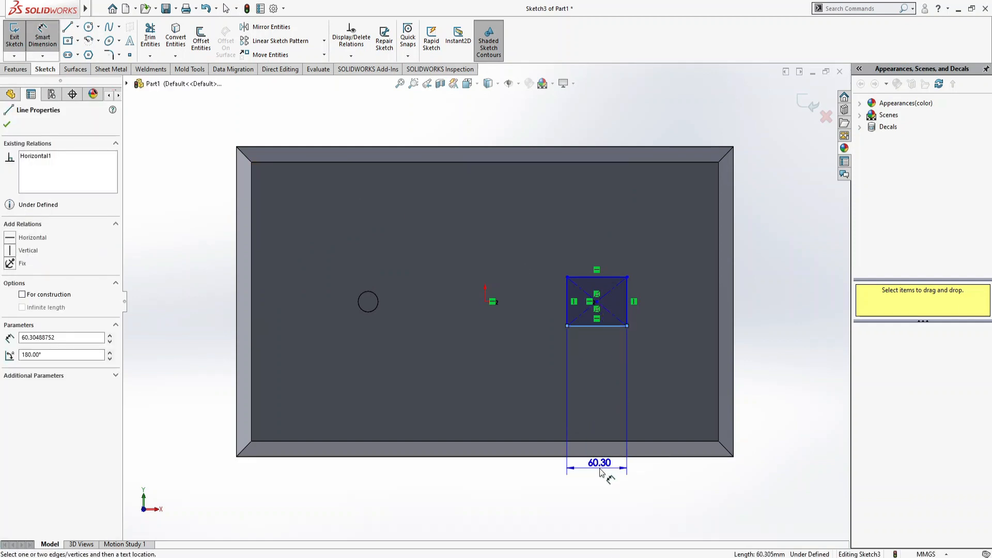
{"action": "left_click", "coordinate": [600, 471]}
{"action": "type", "text": "50"}
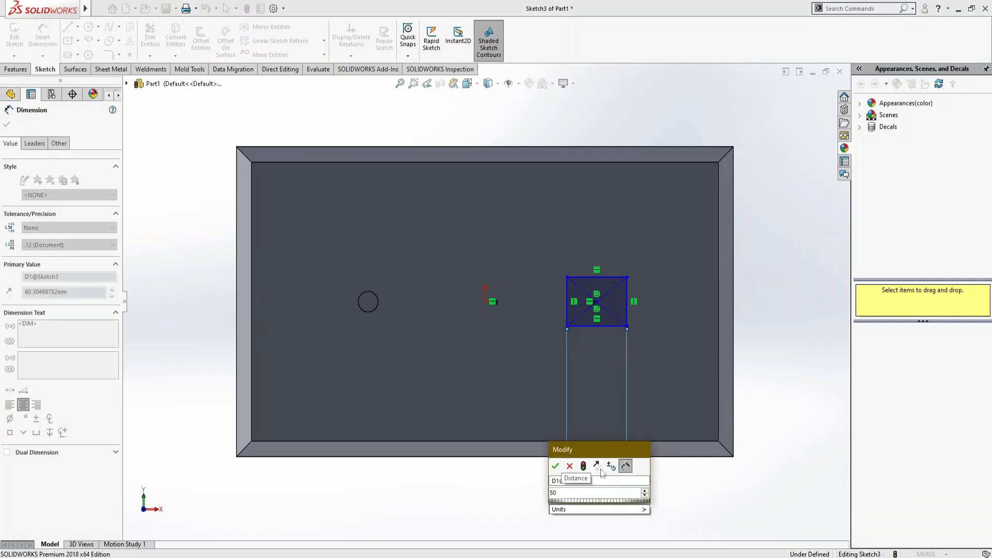
{"action": "key", "text": "Return"}
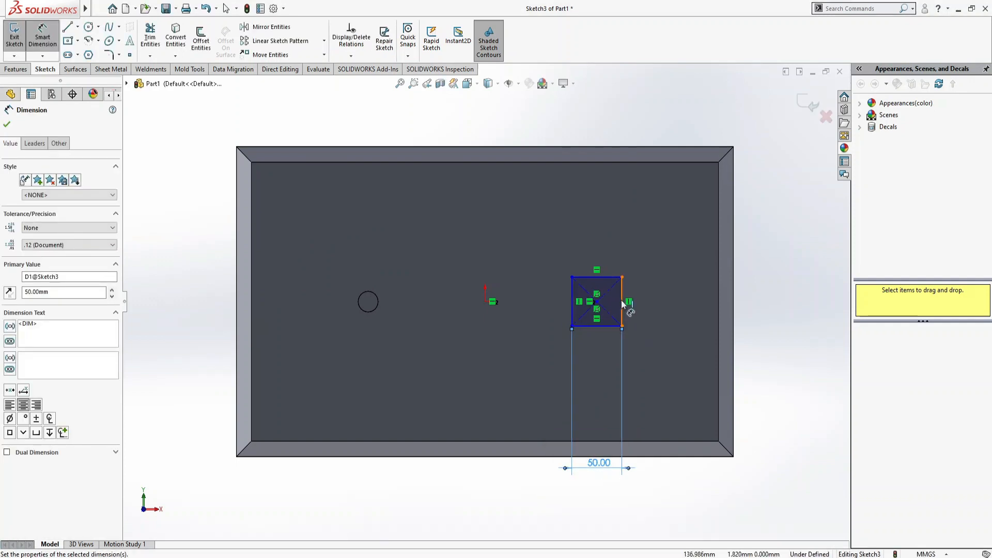
Step: Dimension the rectangle's vertical side to 30 mm
{"action": "left_click", "coordinate": [623, 305]}
{"action": "left_click", "coordinate": [767, 311]}
{"action": "type", "text": "3"}
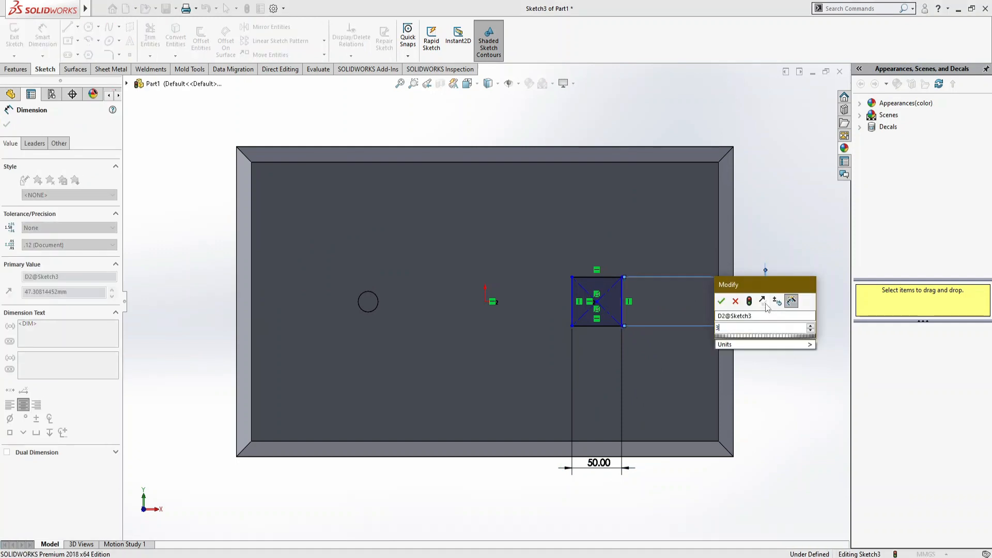
{"action": "type", "text": "0"}
{"action": "key", "text": "Return"}
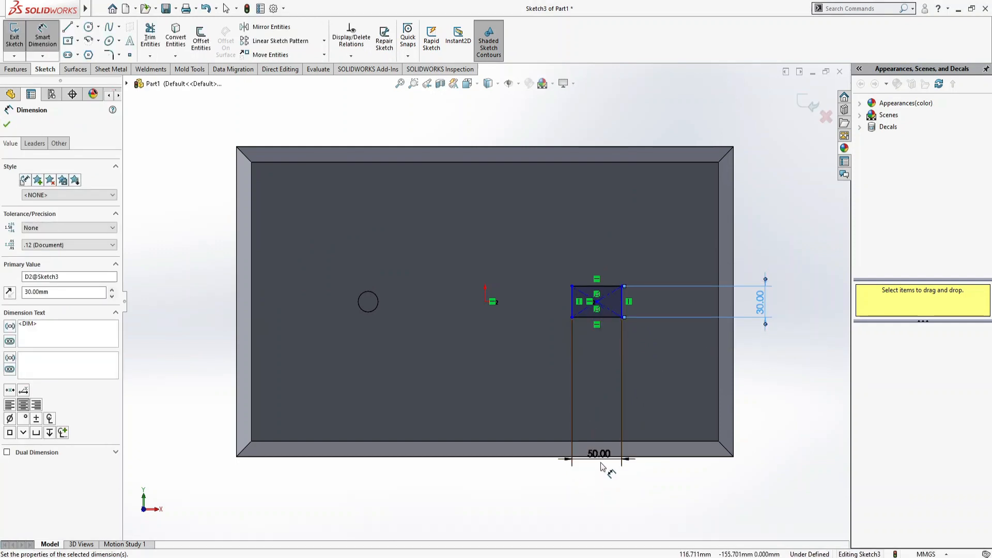
Step: Change the rectangle's horizontal dimension to 65 mm
{"action": "double_click", "coordinate": [601, 464]}
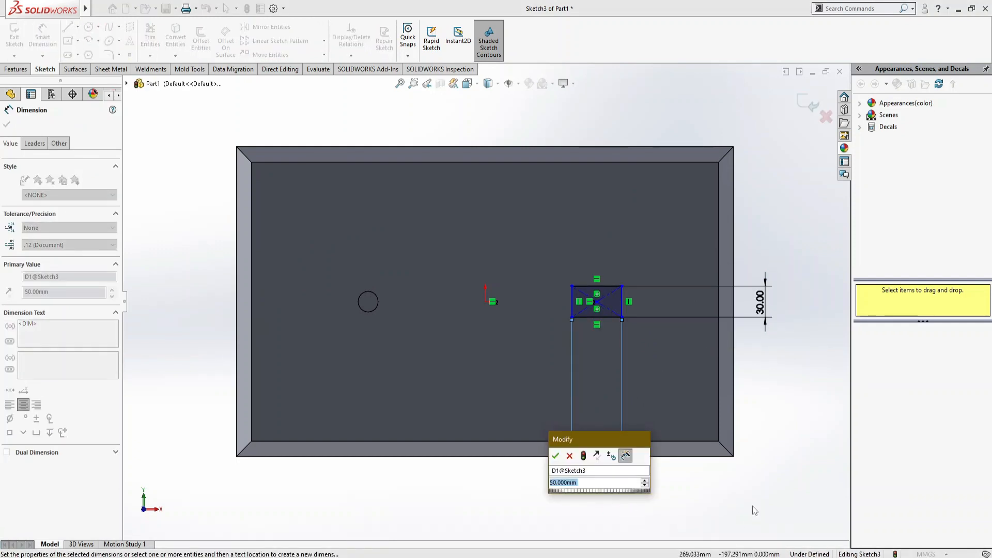
{"action": "type", "text": "65"}
{"action": "key", "text": "Return"}
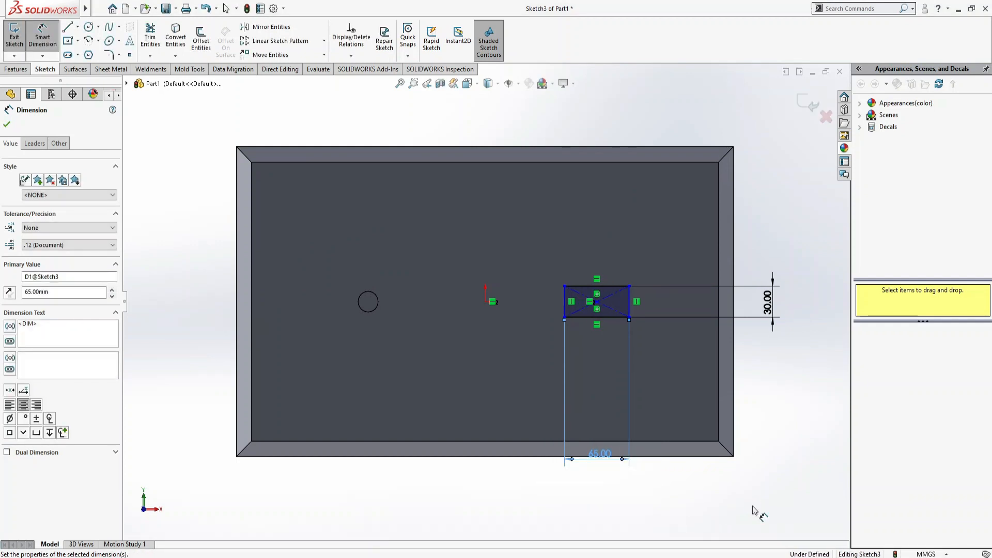
Step: Change the rectangle's vertical dimension to 35 mm
{"action": "double_click", "coordinate": [768, 303]}
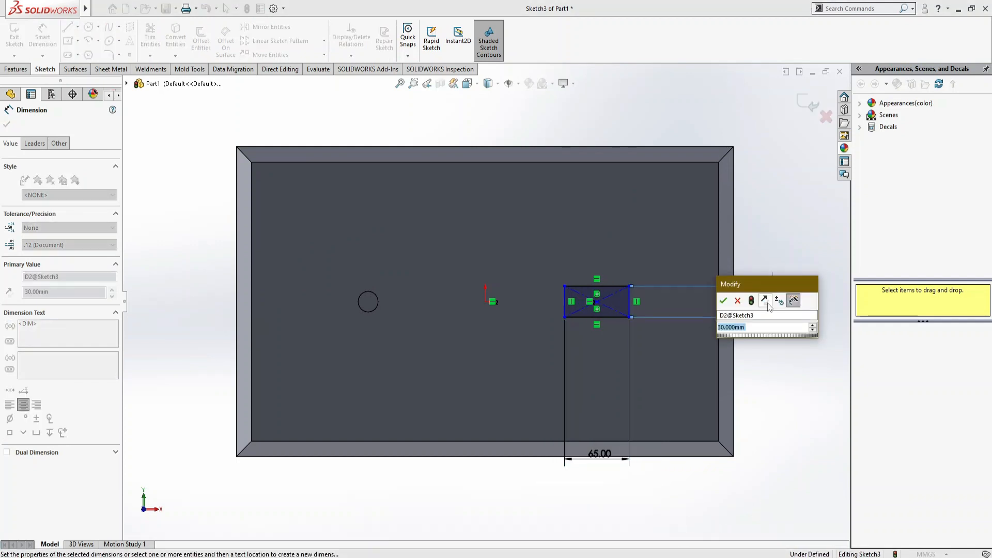
{"action": "type", "text": "35"}
{"action": "key", "text": "Return"}
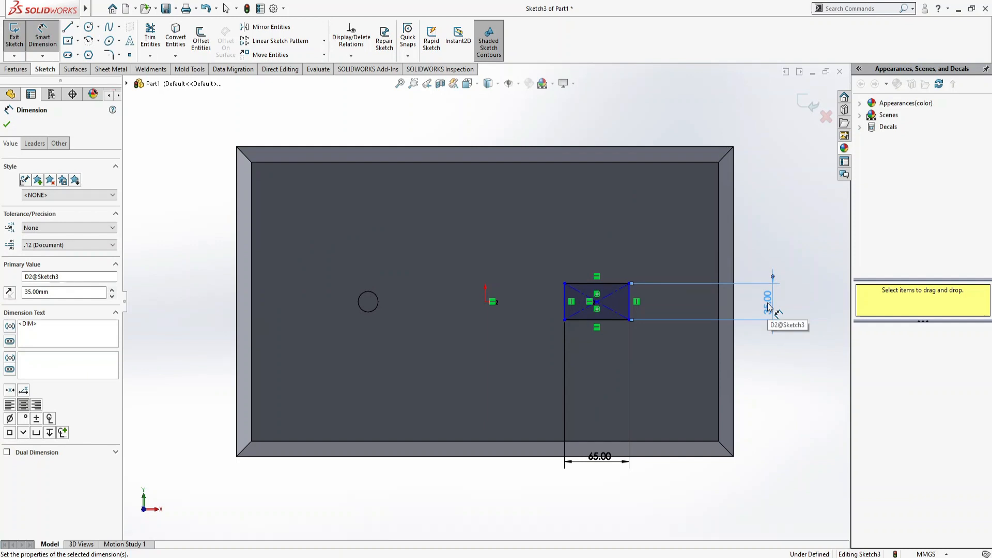
Step: Change the rectangle's vertical dimension to 40 mm and finish dimensioning
{"action": "double_click", "coordinate": [768, 304]}
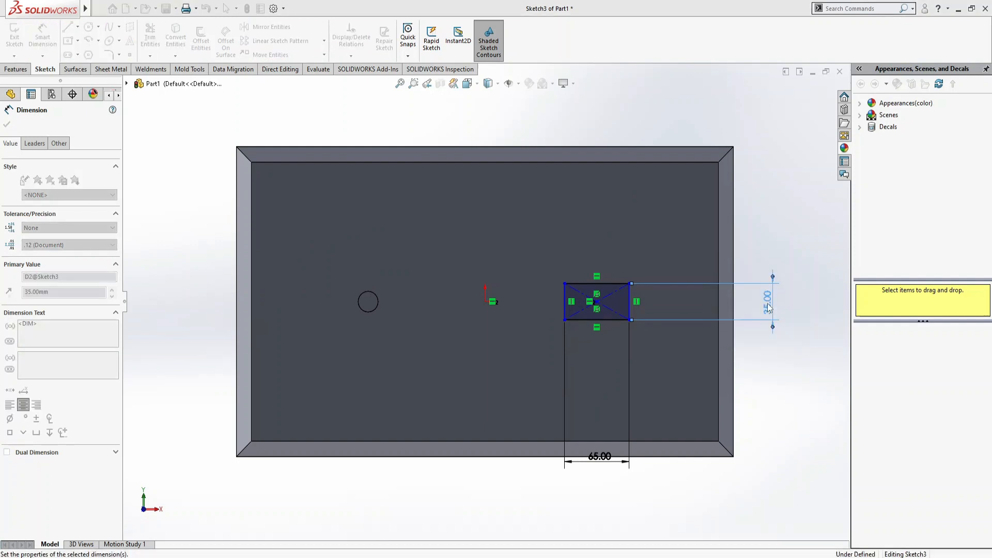
{"action": "type", "text": "40"}
{"action": "key", "text": "Return"}
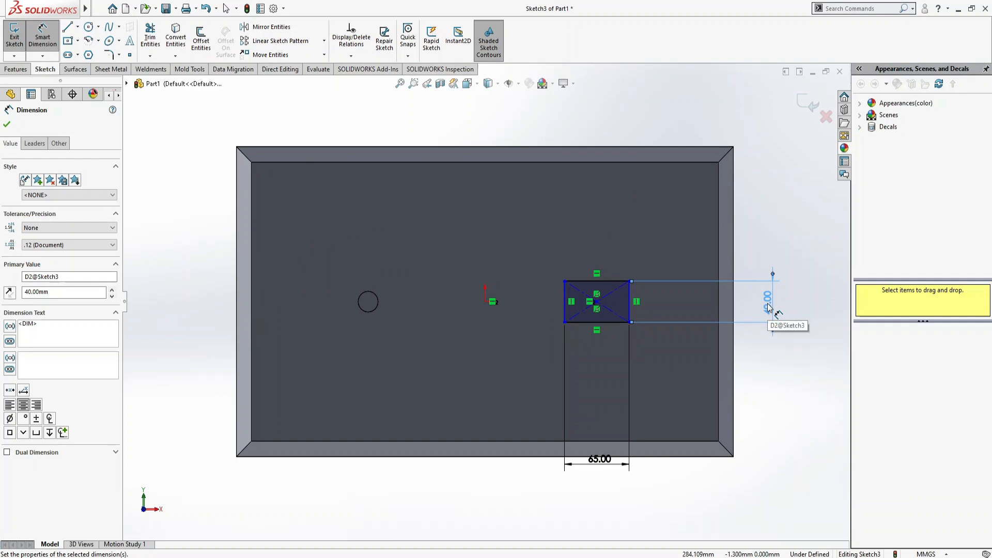
{"action": "left_click", "coordinate": [773, 376]}
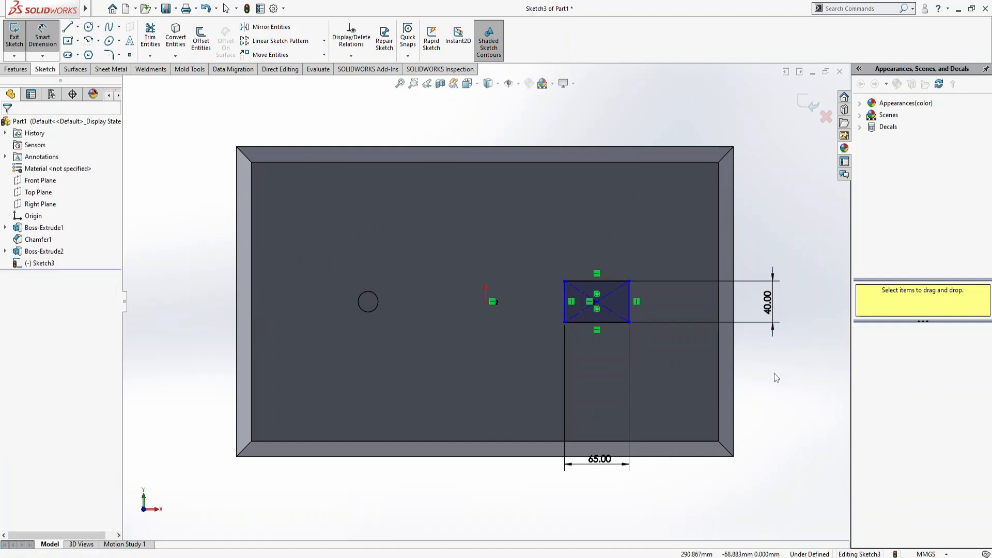
Step: Extrude the rectangle outward from the front face as a merged boss with a blind depth of 60 mm
{"action": "left_click", "coordinate": [17, 69]}
{"action": "left_click", "coordinate": [18, 37]}
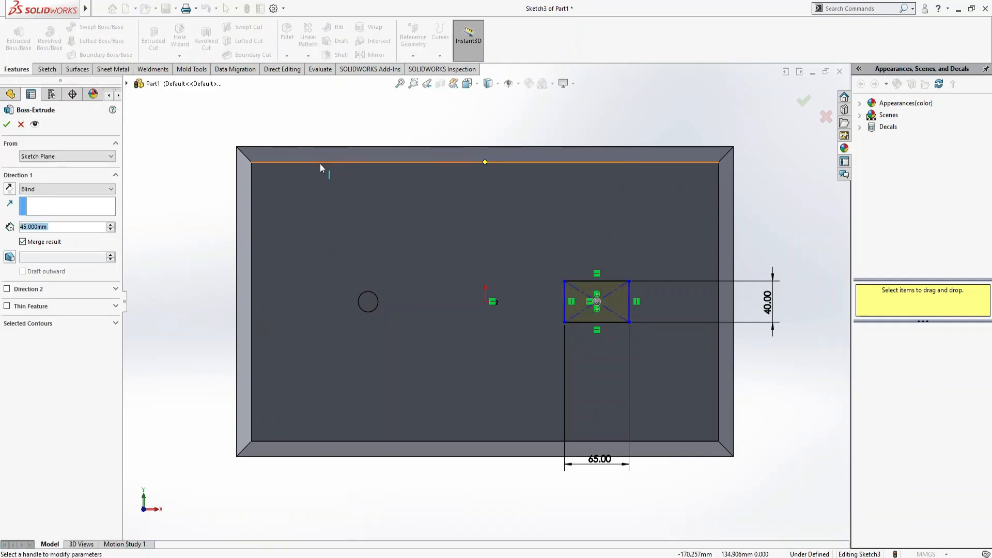
{"action": "type", "text": "5"}
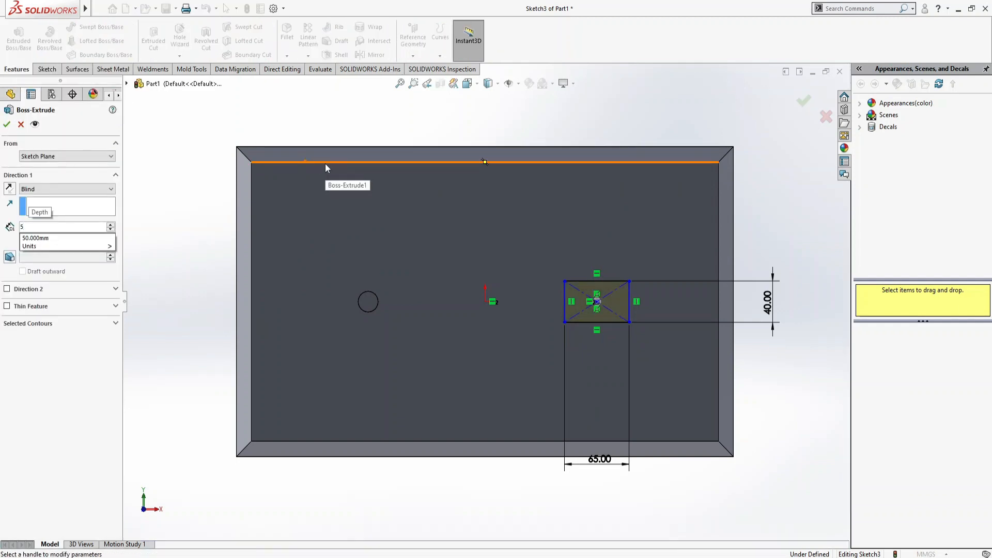
{"action": "key", "text": "BackSpace"}
{"action": "type", "text": "60"}
{"action": "key", "text": "Return"}
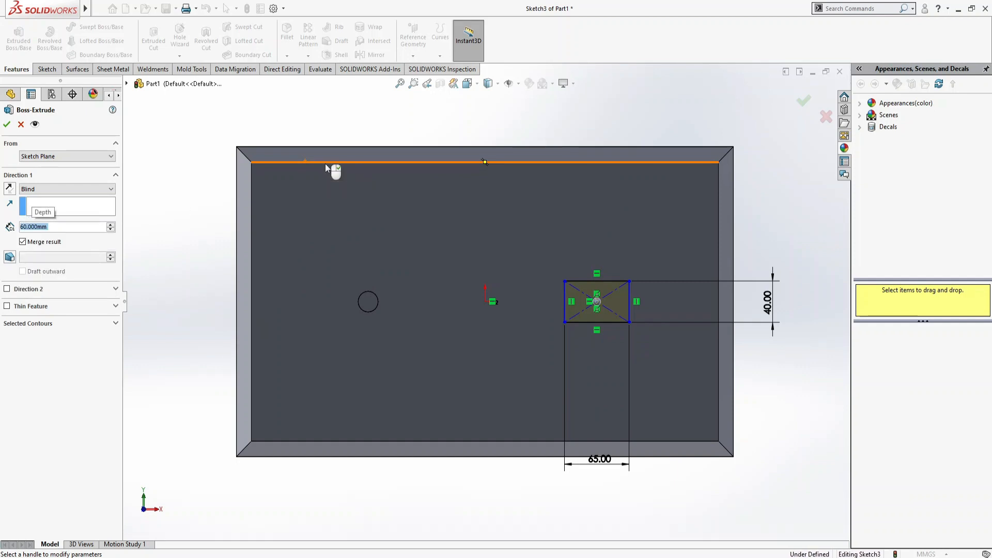
{"action": "right_click", "coordinate": [324, 164]}
{"action": "left_click", "coordinate": [785, 312]}
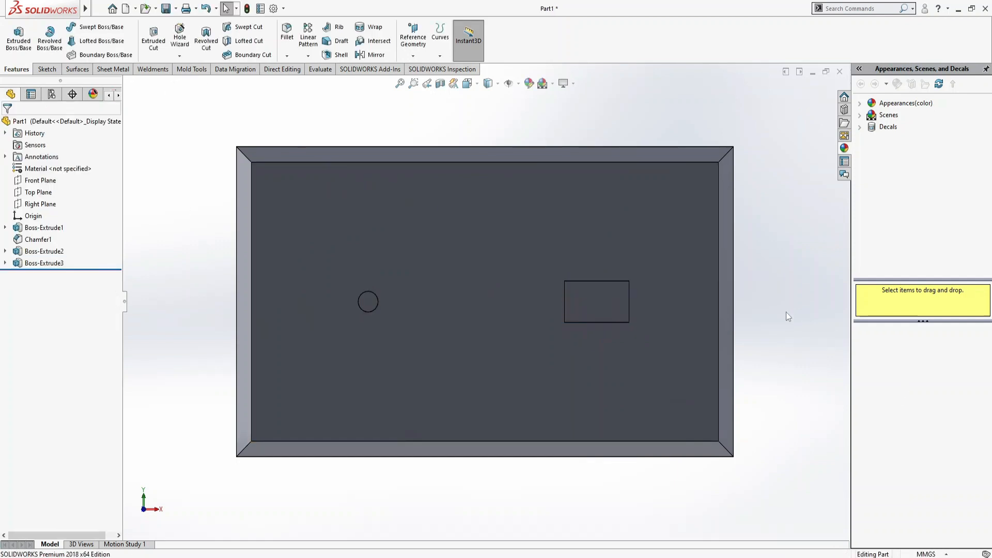
Step: Set up a 5 mm, 45-degree chamfer on the four edges around the rectangular boss's outer face
{"action": "key", "text": "Left"}
{"action": "key", "text": "Left"}
{"action": "key", "text": "Left"}
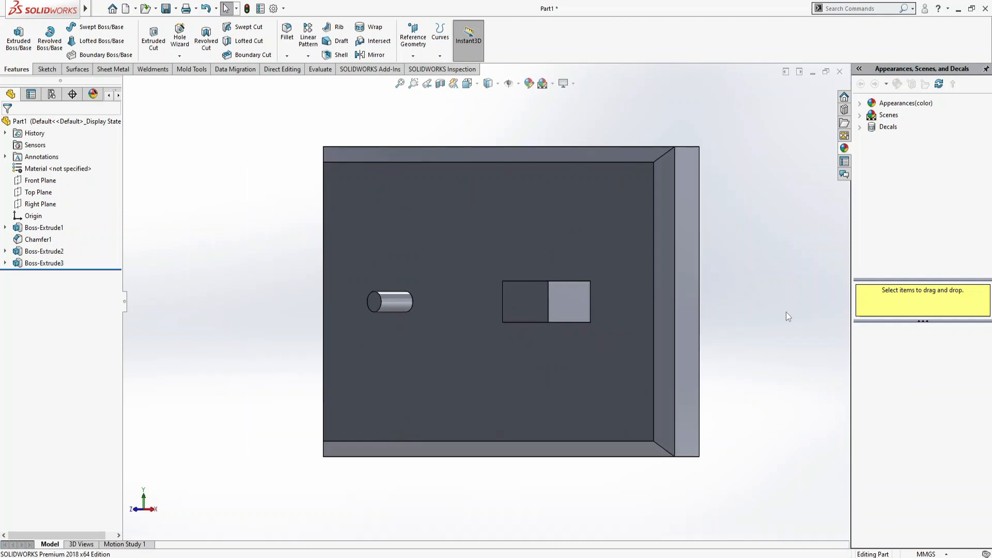
{"action": "key", "text": "ctrl+7"}
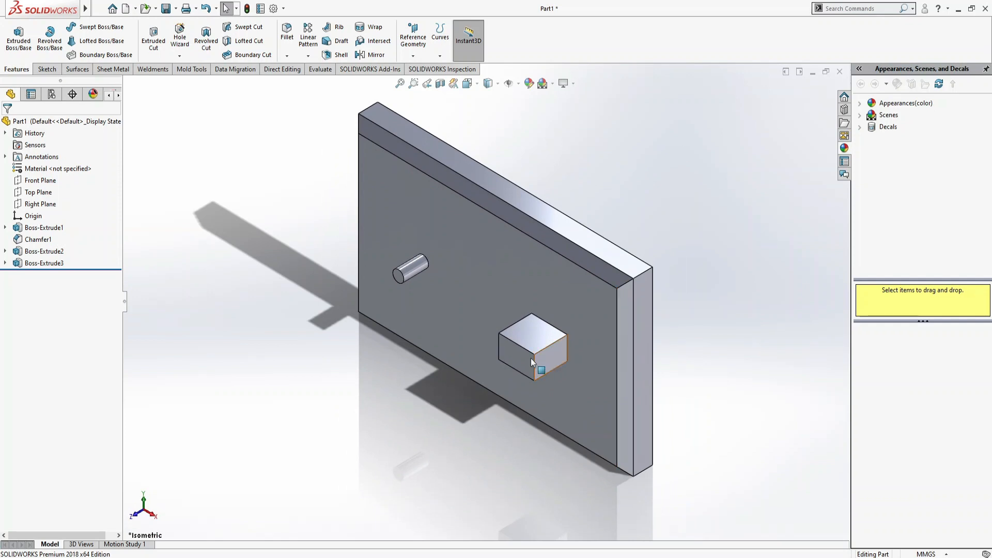
{"action": "left_click", "coordinate": [286, 55]}
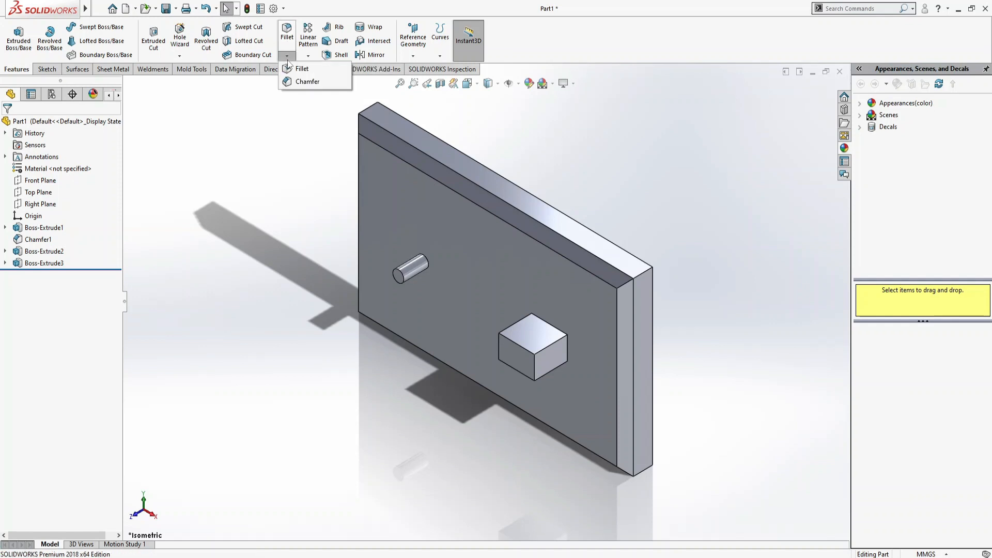
{"action": "left_click", "coordinate": [306, 82]}
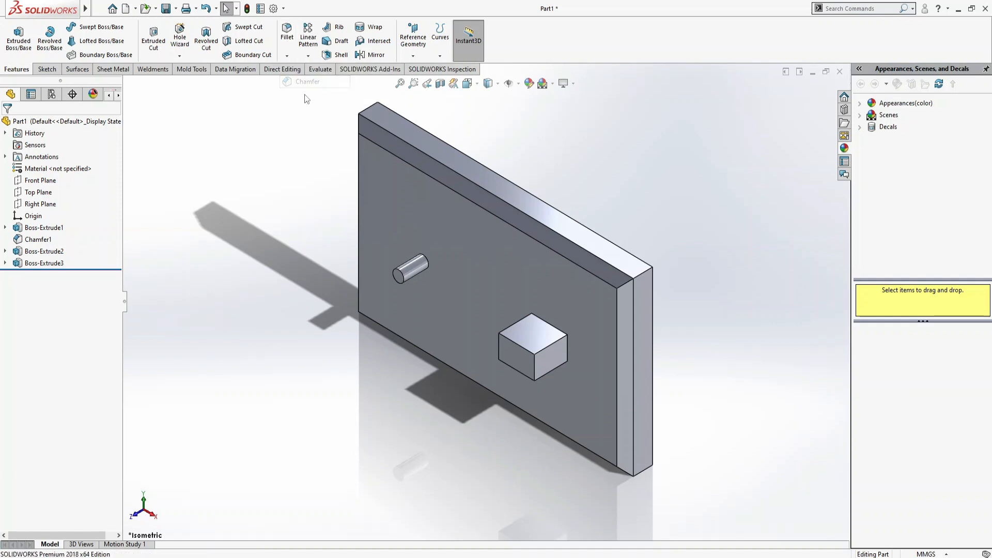
{"action": "left_click", "coordinate": [526, 355]}
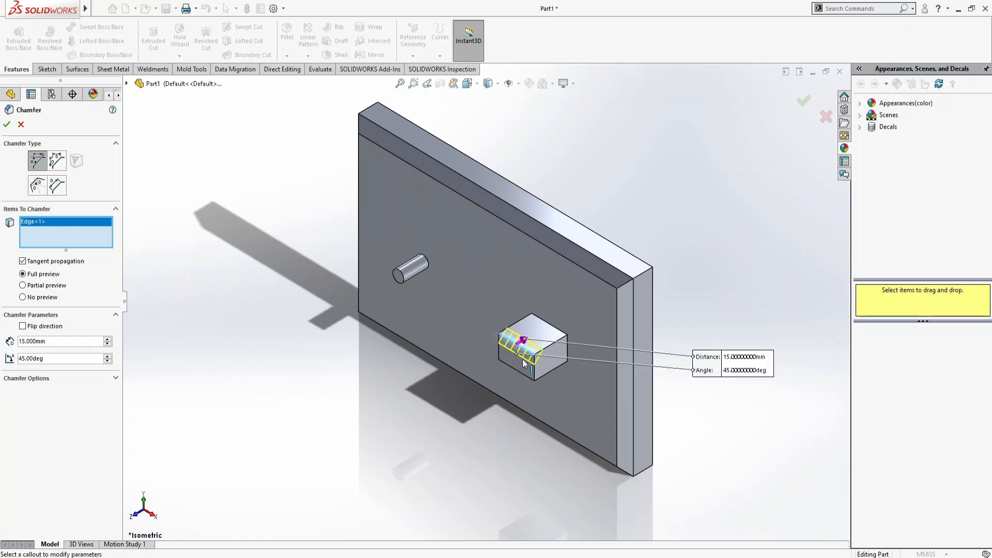
{"action": "left_click", "coordinate": [521, 373]}
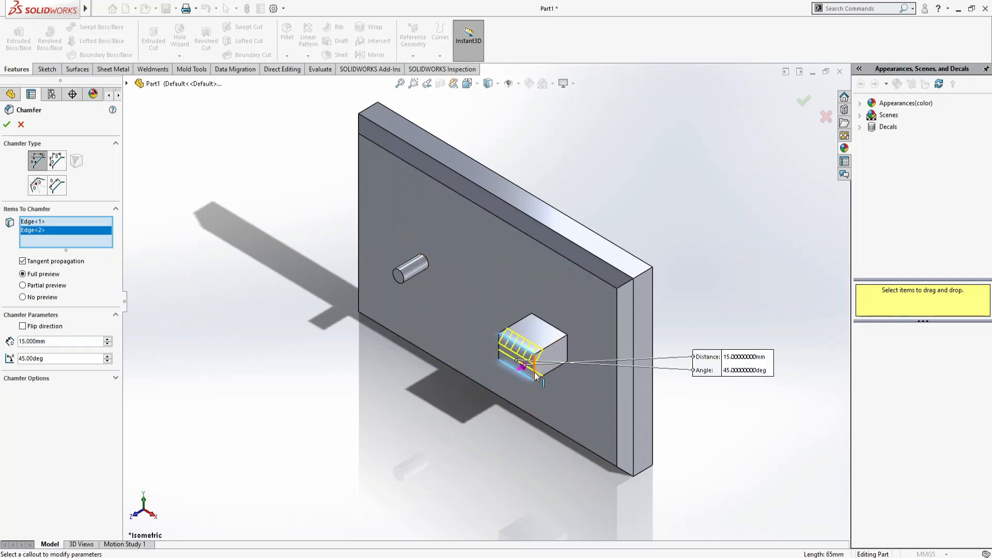
{"action": "left_click", "coordinate": [535, 373]}
{"action": "left_click", "coordinate": [499, 354]}
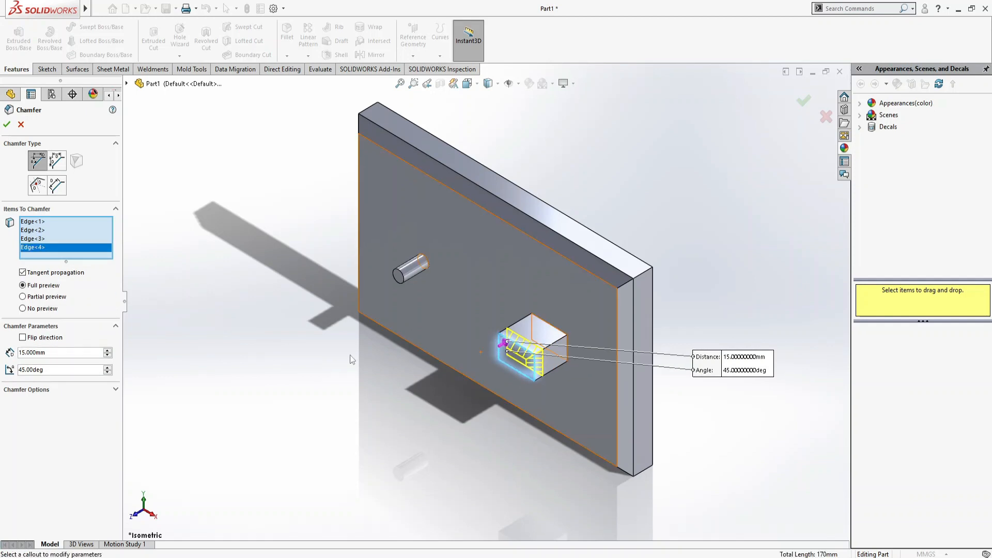
{"action": "left_click_drag", "start_coordinate": [66, 354], "coordinate": [2, 358]}
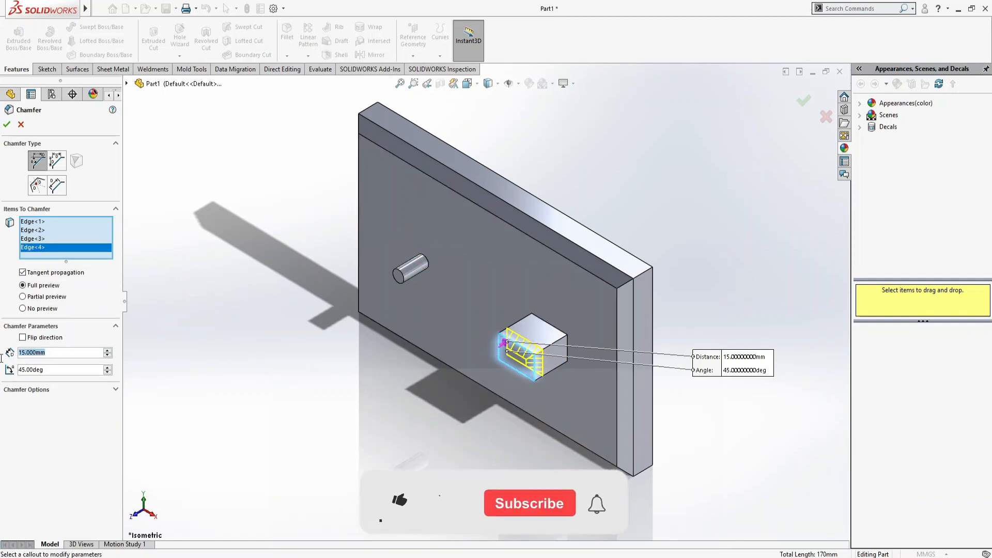
{"action": "type", "text": "5"}
{"action": "key", "text": "Return"}
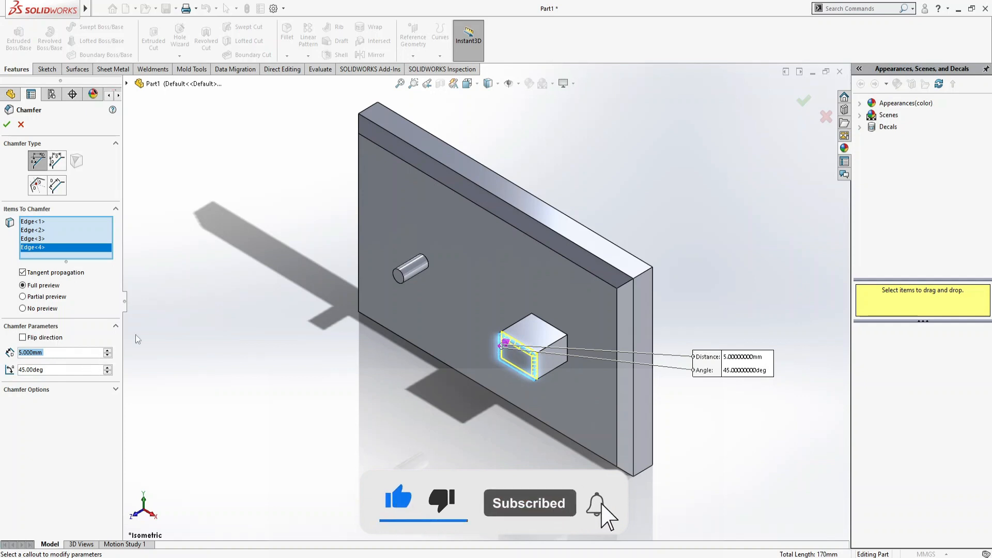
Step: Add the rectangular boss's four depth edges to the 5 mm chamfer and apply it
{"action": "left_click", "coordinate": [550, 350]}
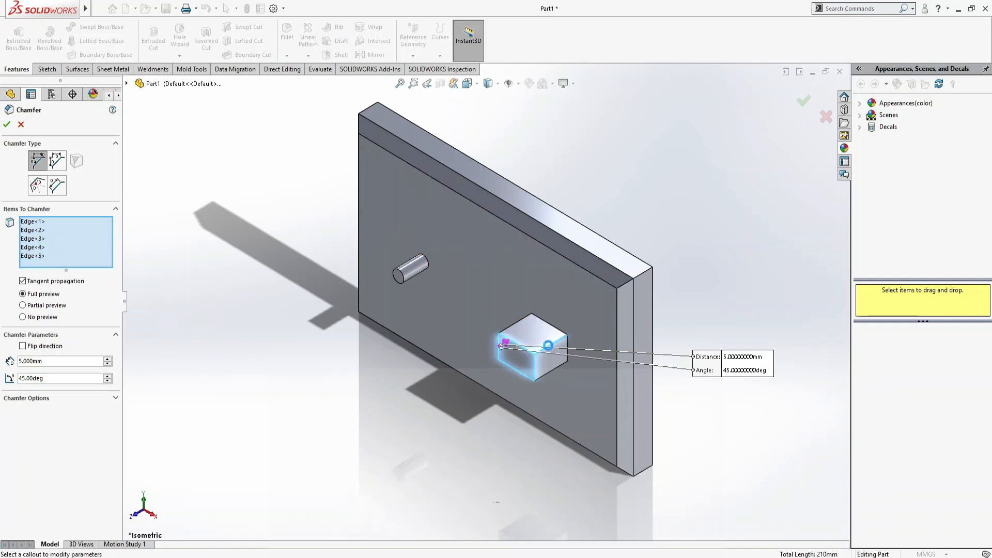
{"action": "left_click", "coordinate": [513, 325]}
{"action": "left_click", "coordinate": [546, 374]}
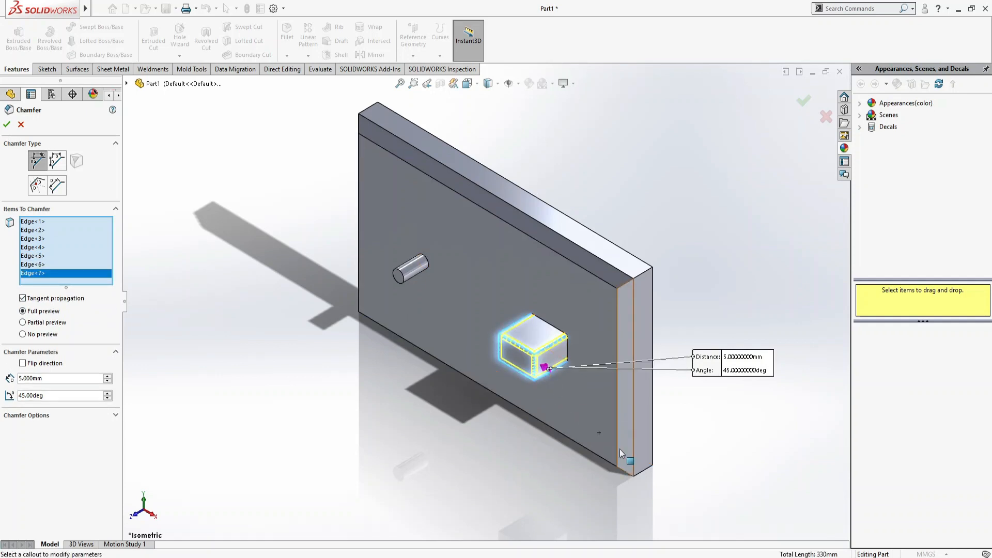
{"action": "key", "text": "Up"}
{"action": "key", "text": "Up"}
{"action": "key", "text": "Up"}
{"action": "key", "text": "Up"}
{"action": "key", "text": "Up"}
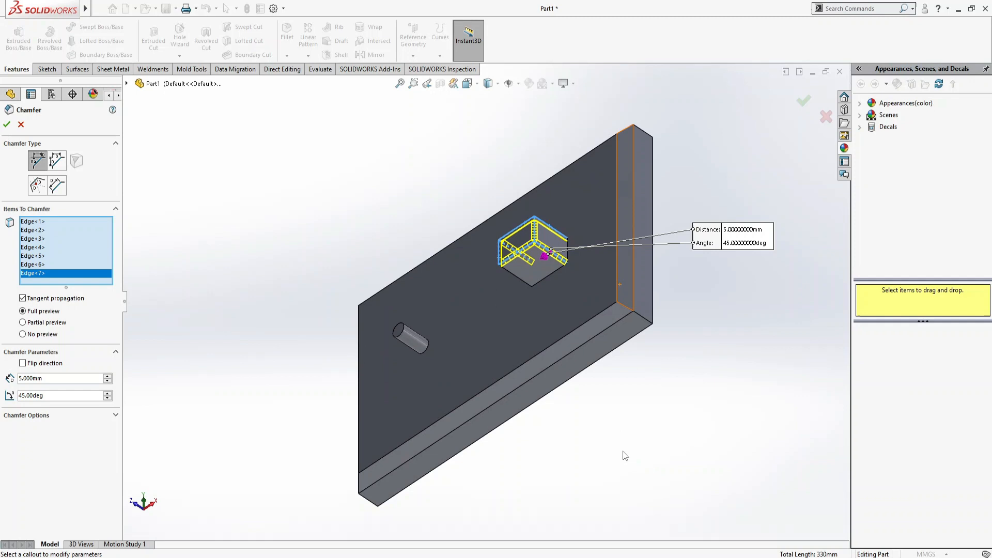
{"action": "left_click", "coordinate": [514, 279]}
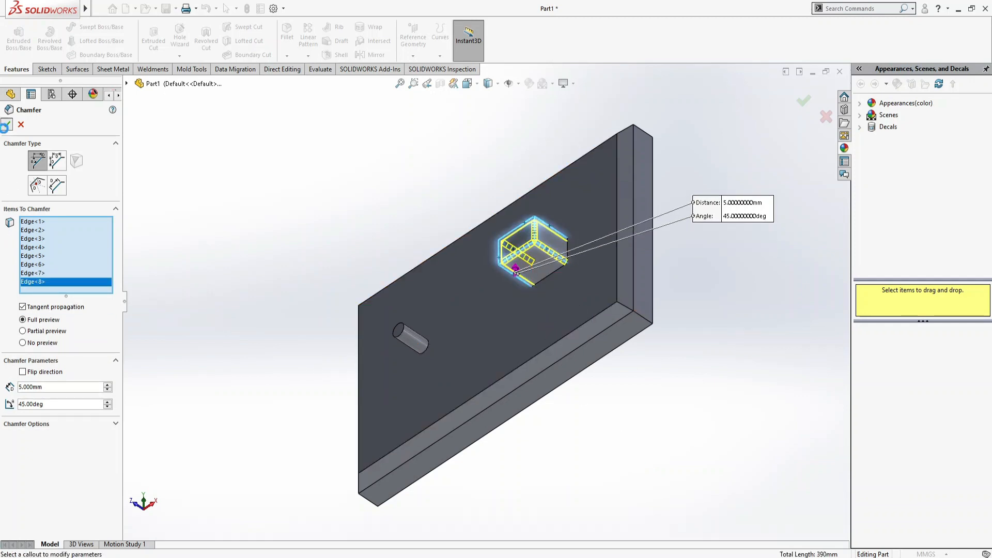
{"action": "left_click", "coordinate": [6, 124]}
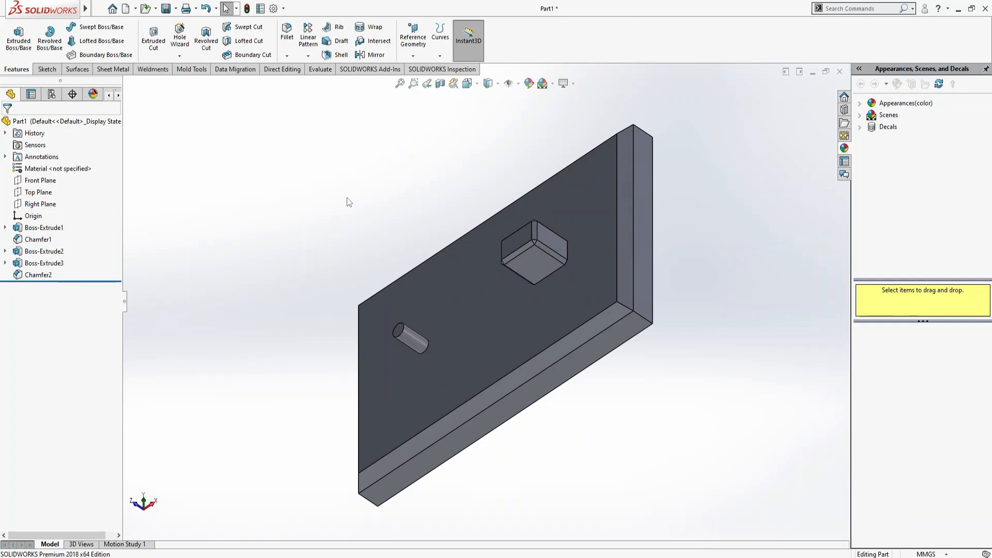
Step: Sketch a circle about 17 mm in diameter at the center of the rectangular boss's right side face
{"action": "key", "text": "ctrl+7"}
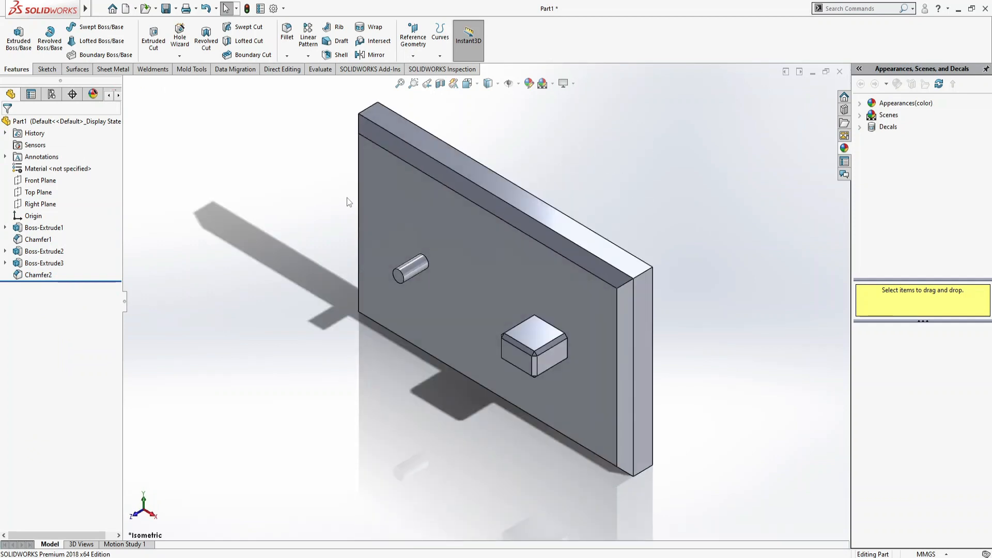
{"action": "left_click", "coordinate": [552, 361]}
{"action": "left_click", "coordinate": [597, 326]}
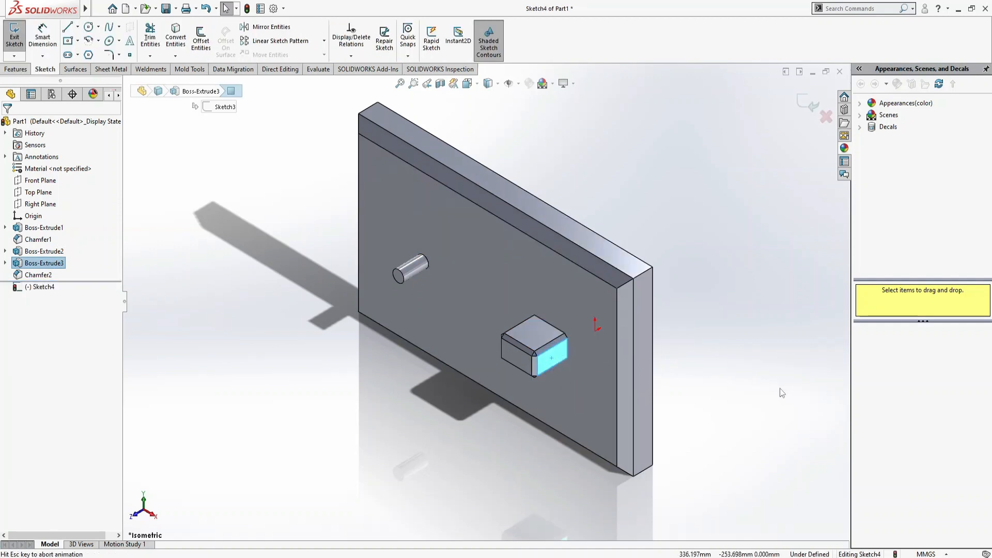
{"action": "key", "text": "ctrl+8"}
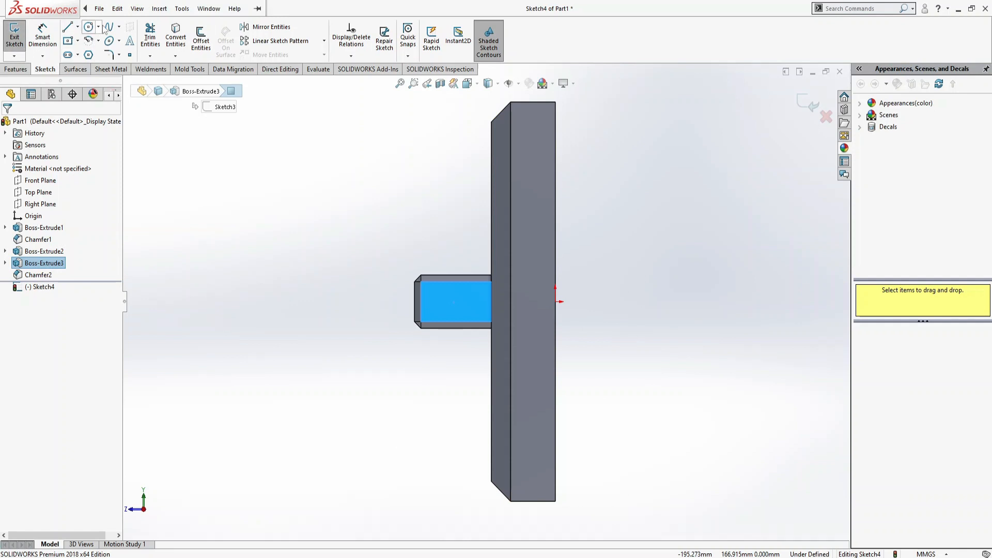
{"action": "left_click", "coordinate": [89, 32]}
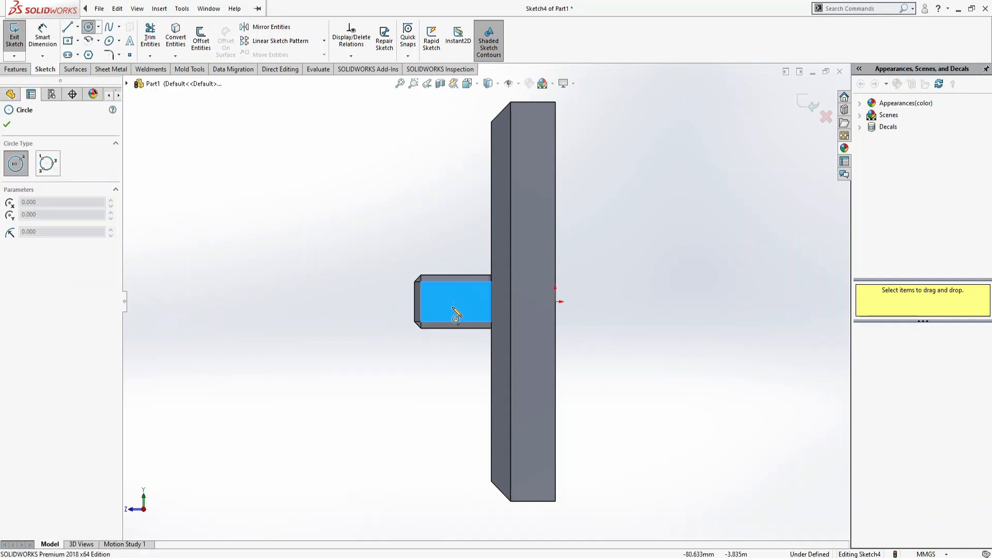
{"action": "left_click", "coordinate": [455, 302]}
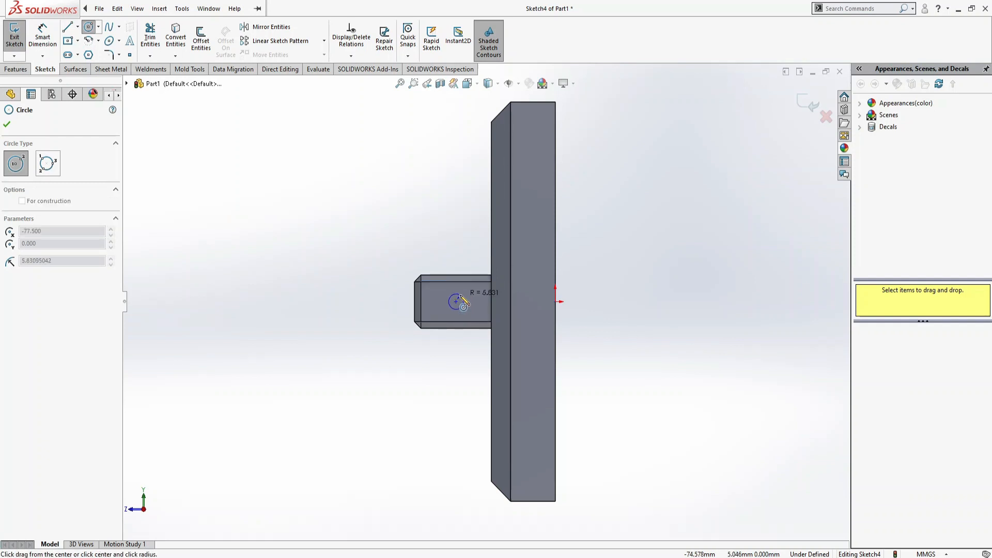
{"action": "left_click", "coordinate": [464, 295]}
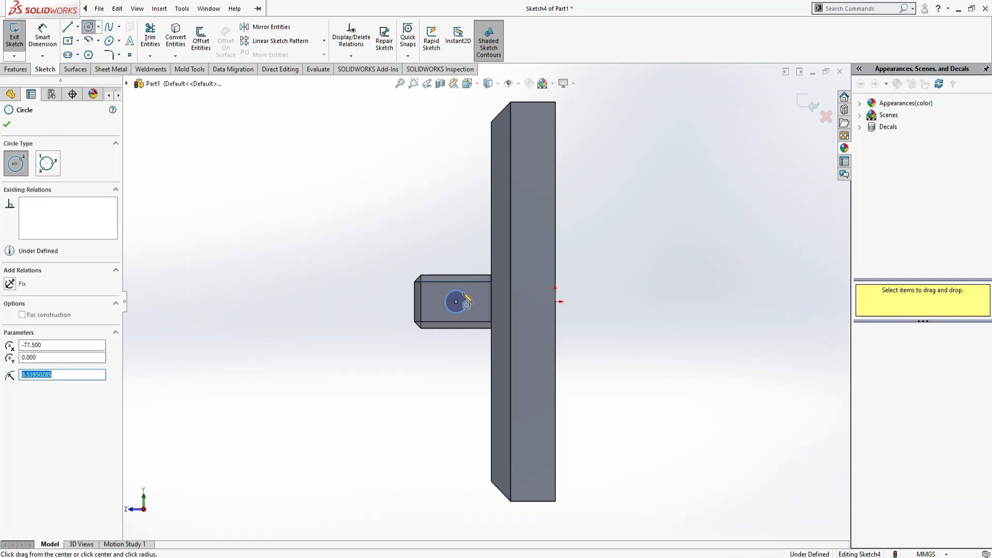
Step: Dimension the diameter of the circle on the rectangular boss's side face as 25 mm
{"action": "left_click", "coordinate": [43, 36]}
{"action": "left_click", "coordinate": [448, 309]}
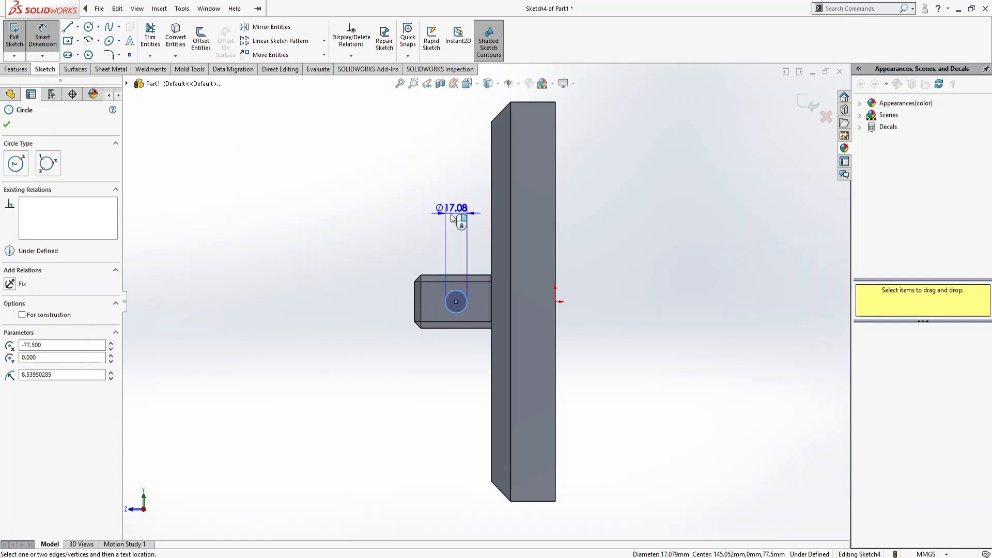
{"action": "left_click", "coordinate": [454, 217]}
{"action": "type", "text": "25"}
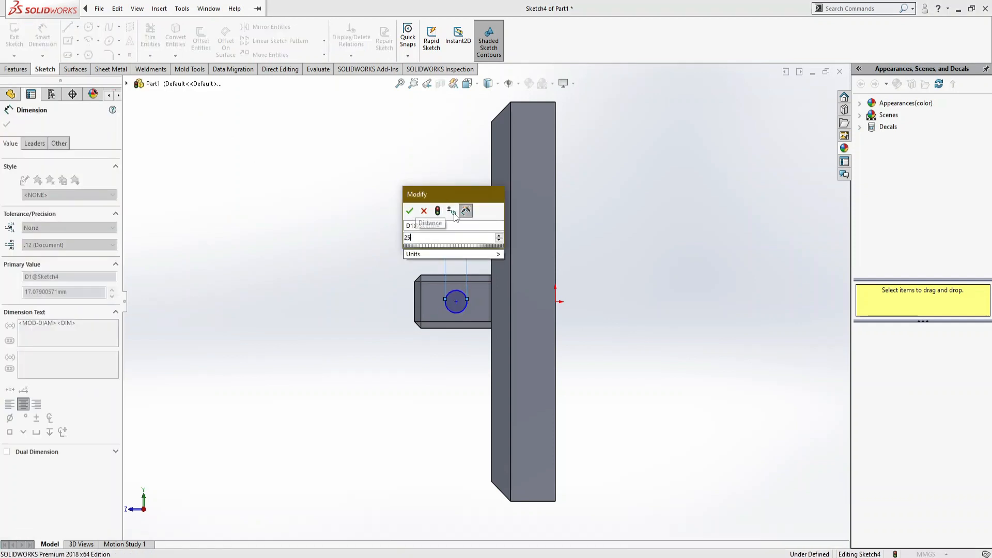
{"action": "key", "text": "Return"}
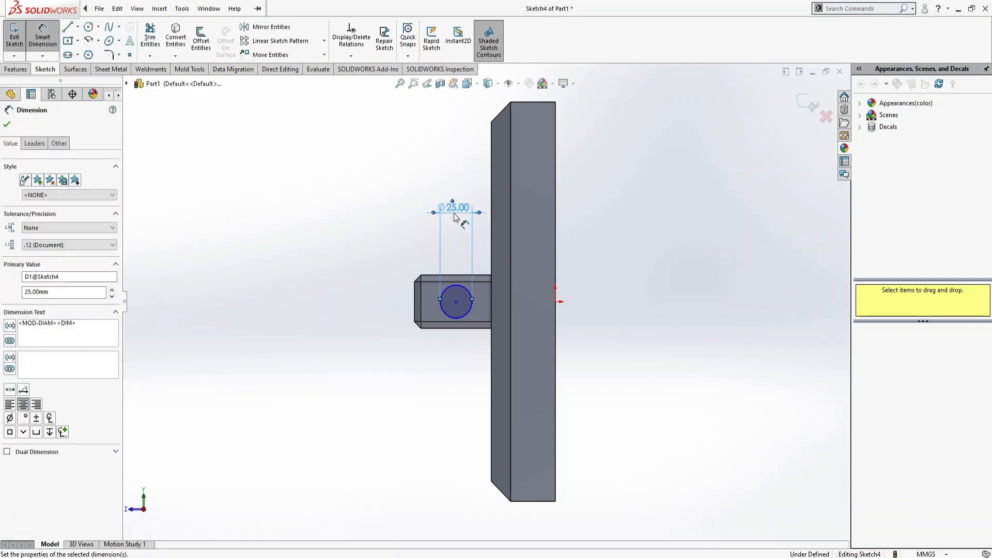
Step: Change the side circle's diameter dimension to 22 mm
{"action": "double_click", "coordinate": [455, 208]}
{"action": "type", "text": "20"}
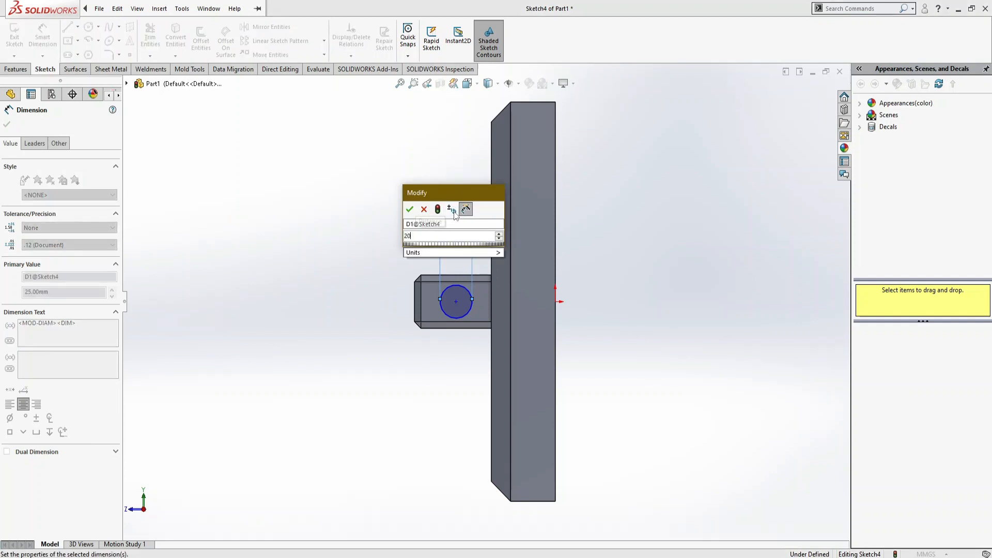
{"action": "type", "text": "2"}
{"action": "key", "text": "Return"}
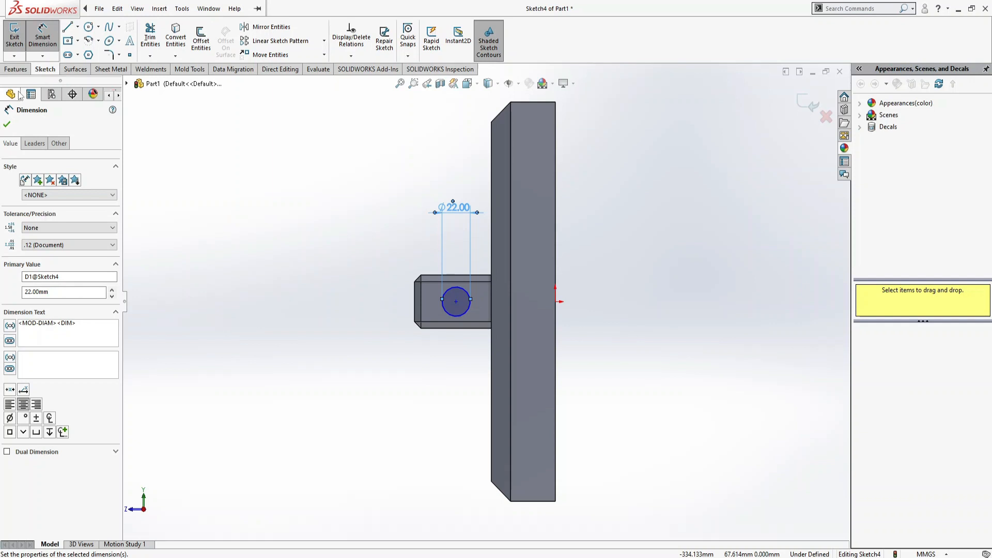
Step: Cut the 22 mm circle through the rectangular boss with a blind Extruded Cut 90 mm deep
{"action": "left_click", "coordinate": [15, 69]}
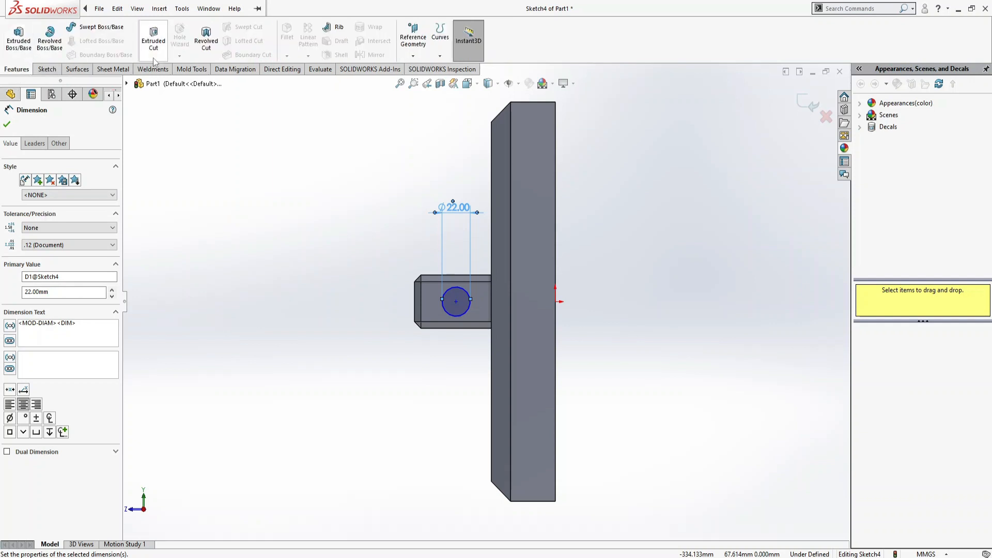
{"action": "left_click", "coordinate": [154, 38]}
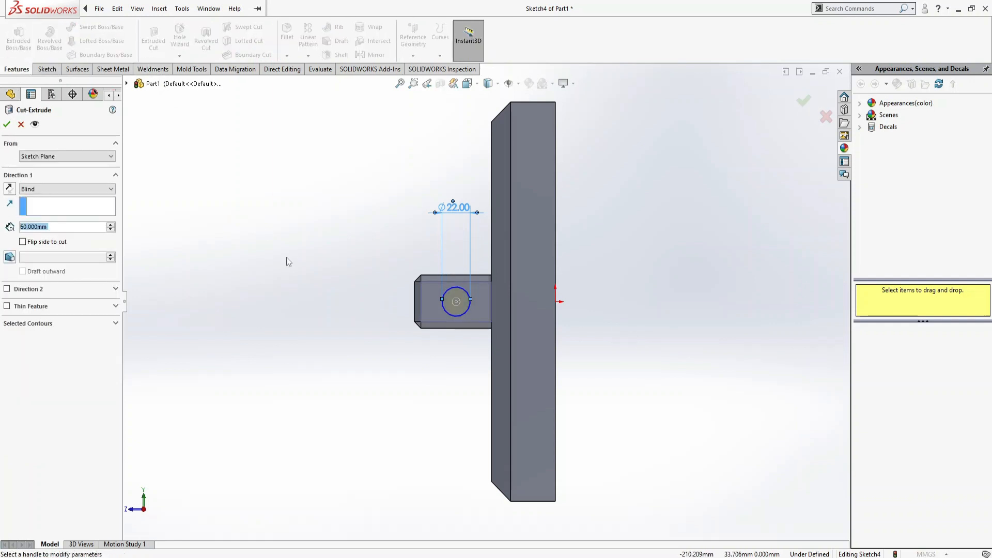
{"action": "key", "text": "ctrl+1"}
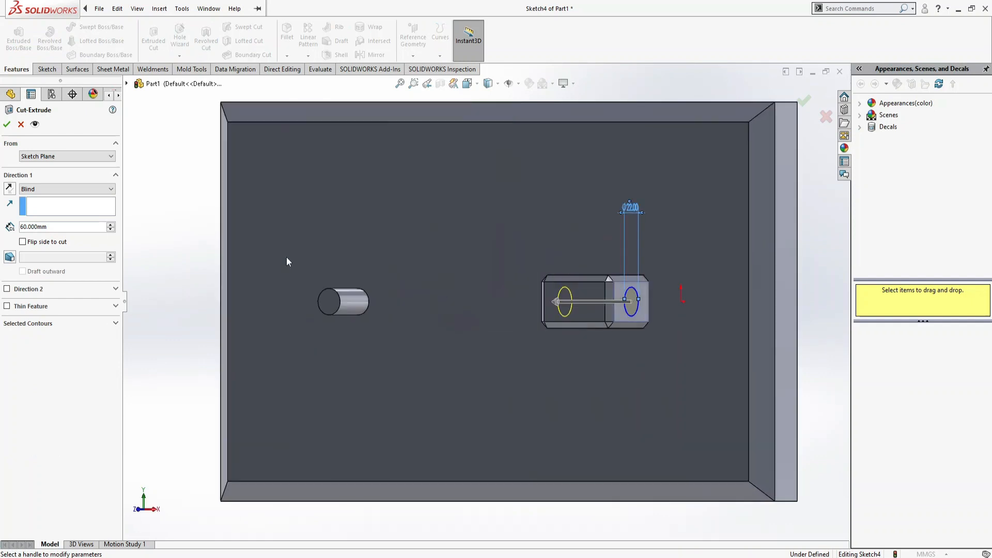
{"action": "left_click", "coordinate": [110, 225]}
{"action": "left_click", "coordinate": [111, 225]}
{"action": "left_click", "coordinate": [110, 224]}
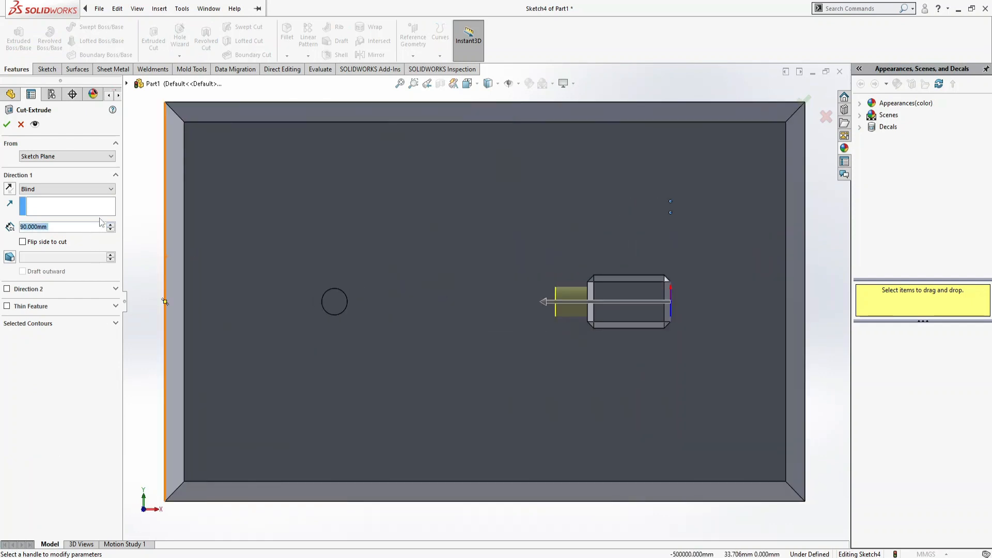
{"action": "left_click", "coordinate": [7, 125]}
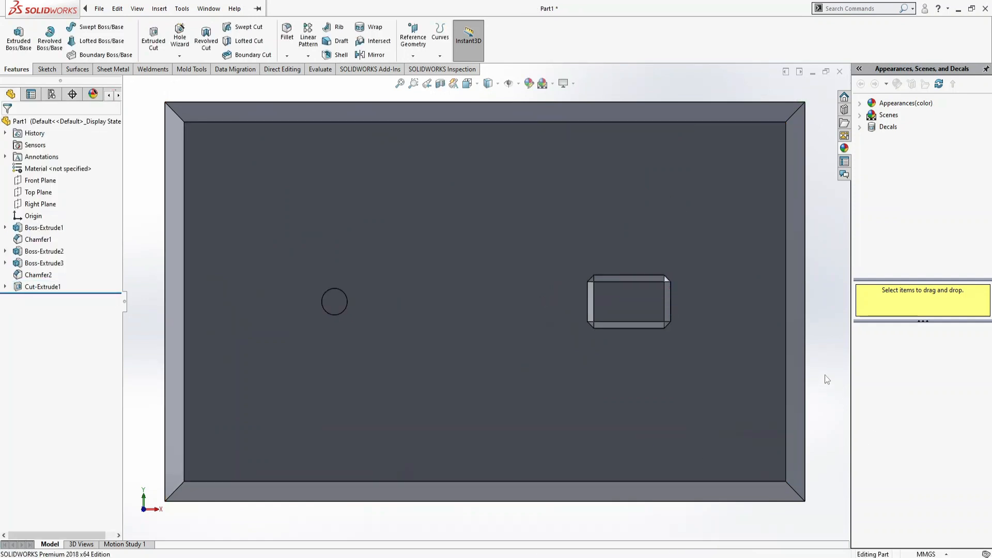
Step: Edit the rectangular boss's sketch, set the rectangle's height to 50 mm and exit the sketch
{"action": "key", "text": "ctrl+7"}
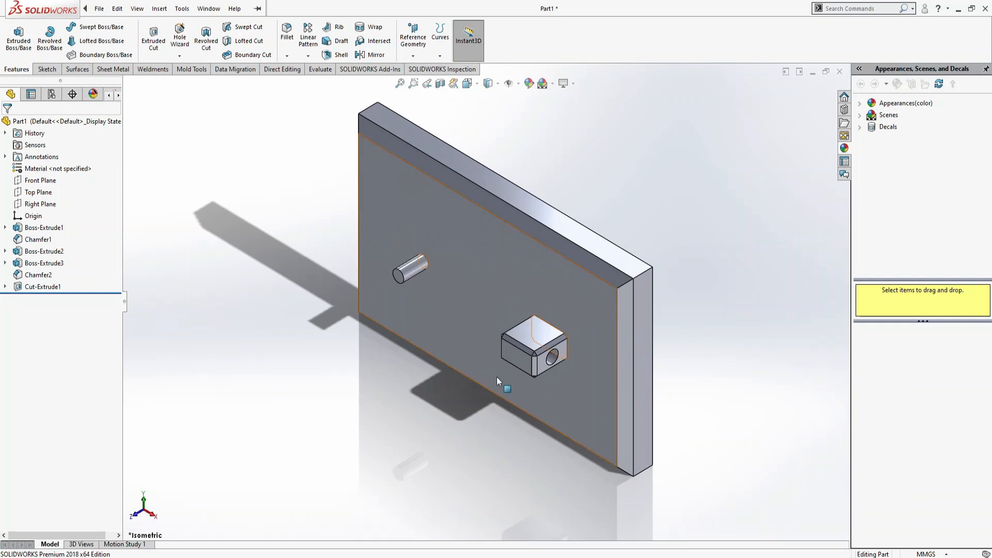
{"action": "left_click", "coordinate": [42, 263]}
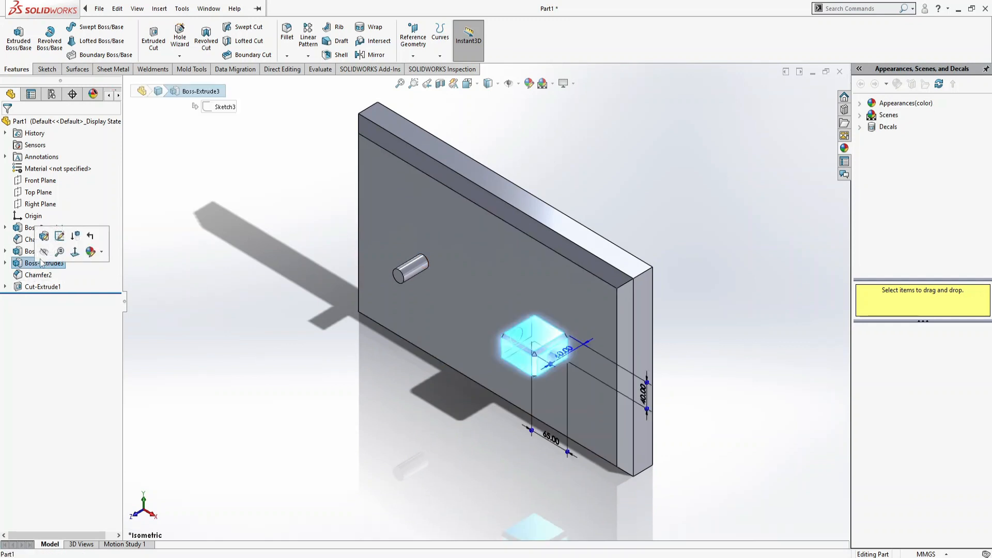
{"action": "left_click", "coordinate": [60, 237]}
{"action": "double_click", "coordinate": [644, 397]}
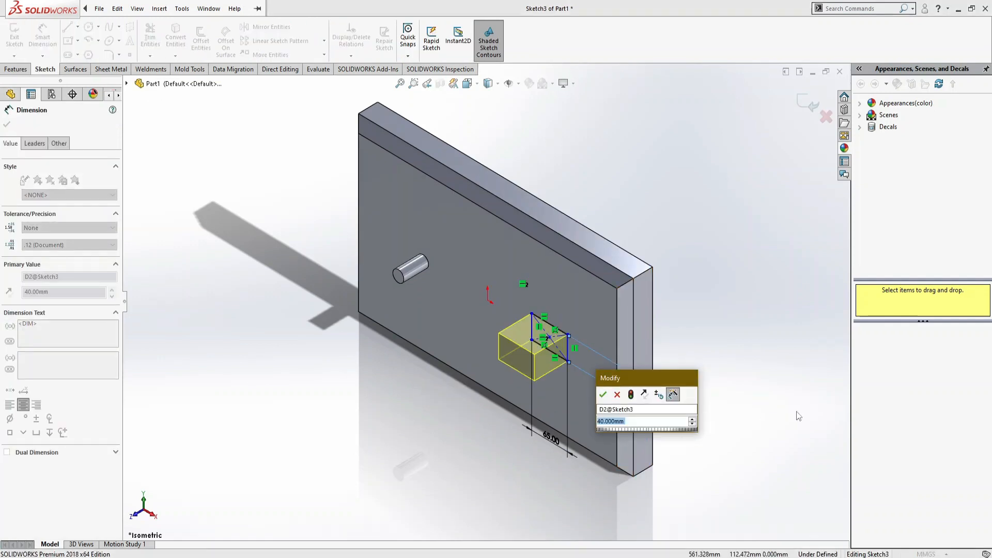
{"action": "type", "text": "50"}
{"action": "key", "text": "Return"}
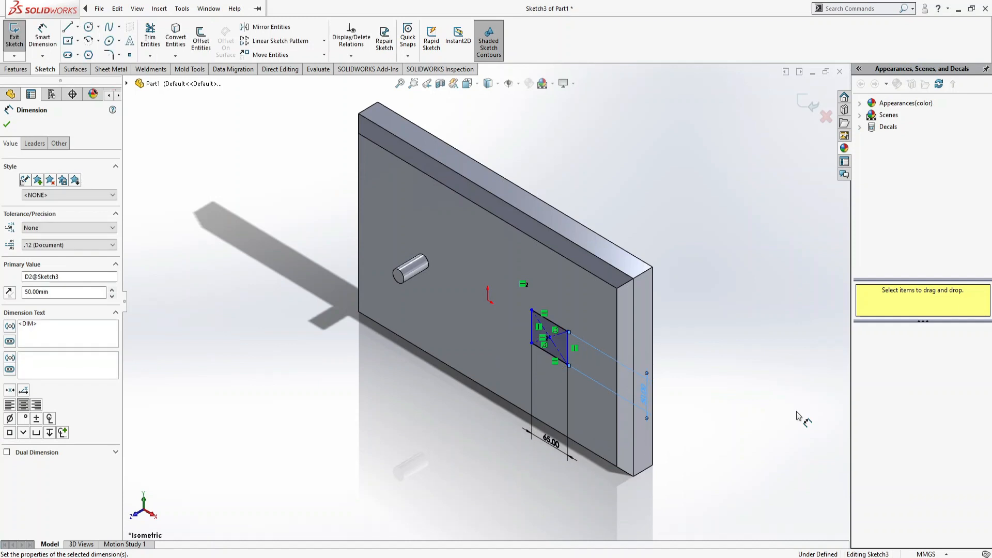
{"action": "left_click", "coordinate": [808, 103]}
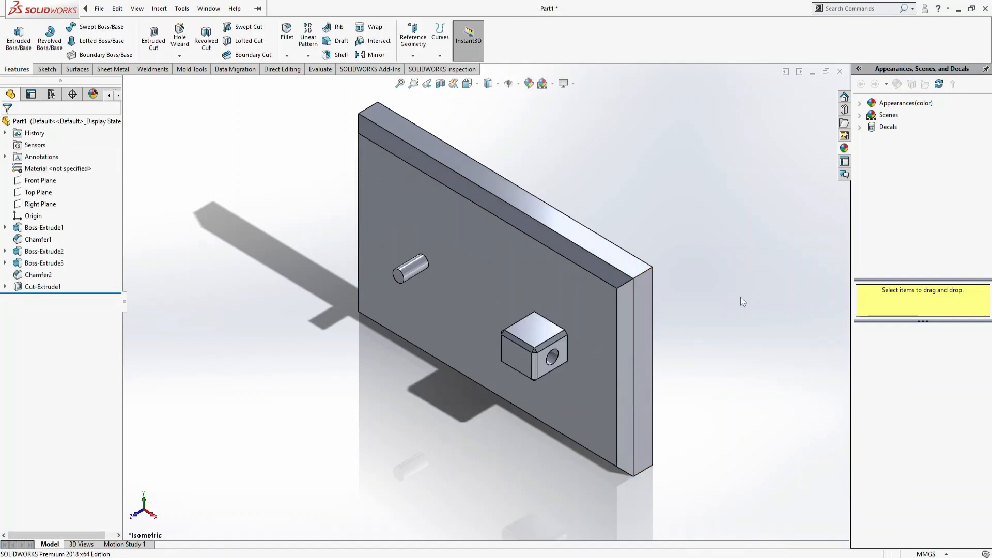
Step: Edit the rectangular boss's extrusion and set its blind depth to 50 mm
{"action": "left_click", "coordinate": [45, 264]}
{"action": "left_click", "coordinate": [58, 238]}
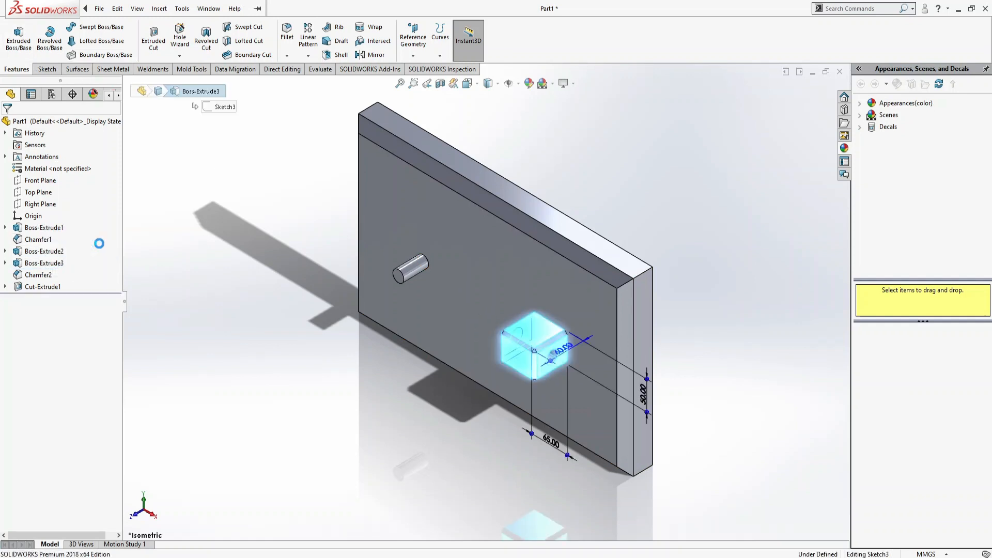
{"action": "type", "text": "50"}
{"action": "key", "text": "Return"}
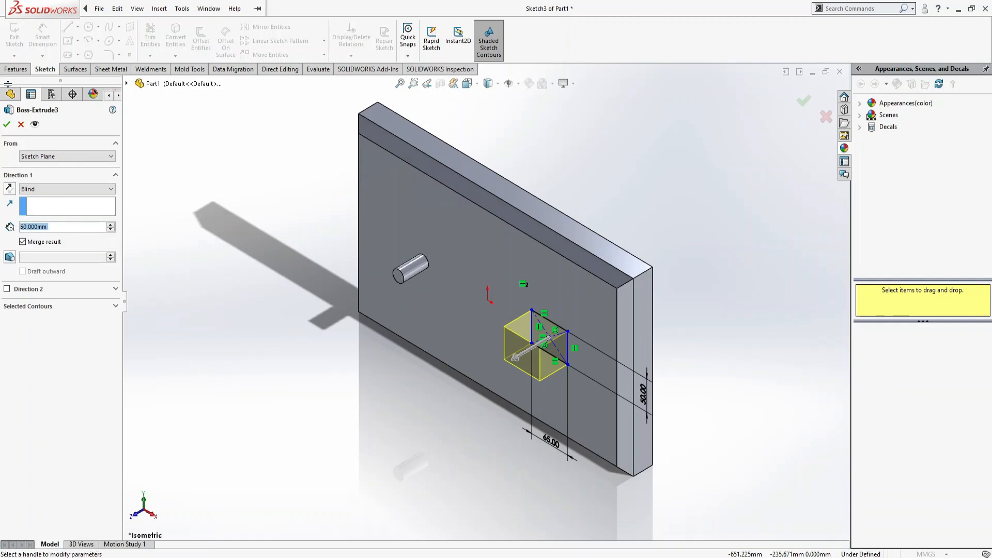
{"action": "left_click", "coordinate": [6, 124]}
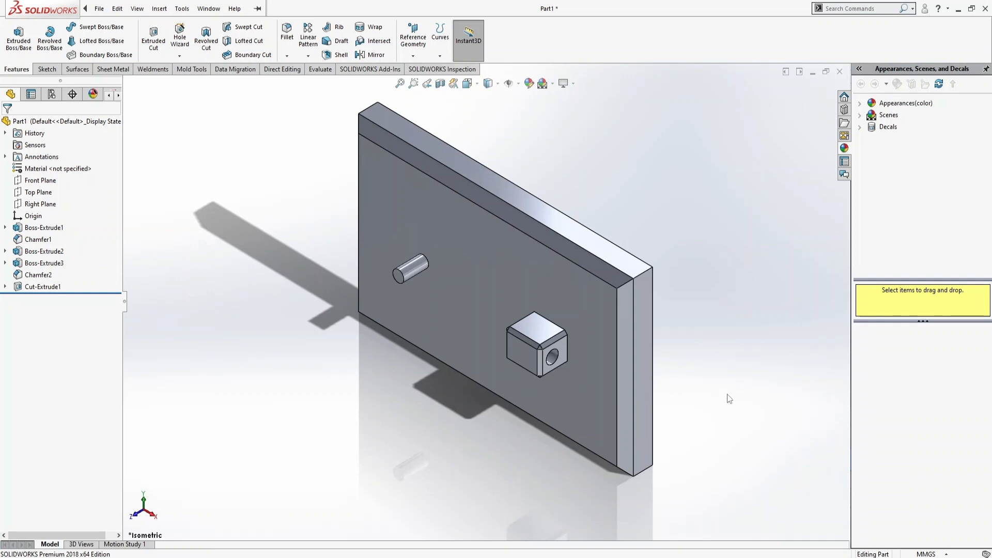
Step: Start saving the part and create a folder named "mechanical mechanism" inside the CAD station folder
{"action": "key", "text": "ctrl+s"}
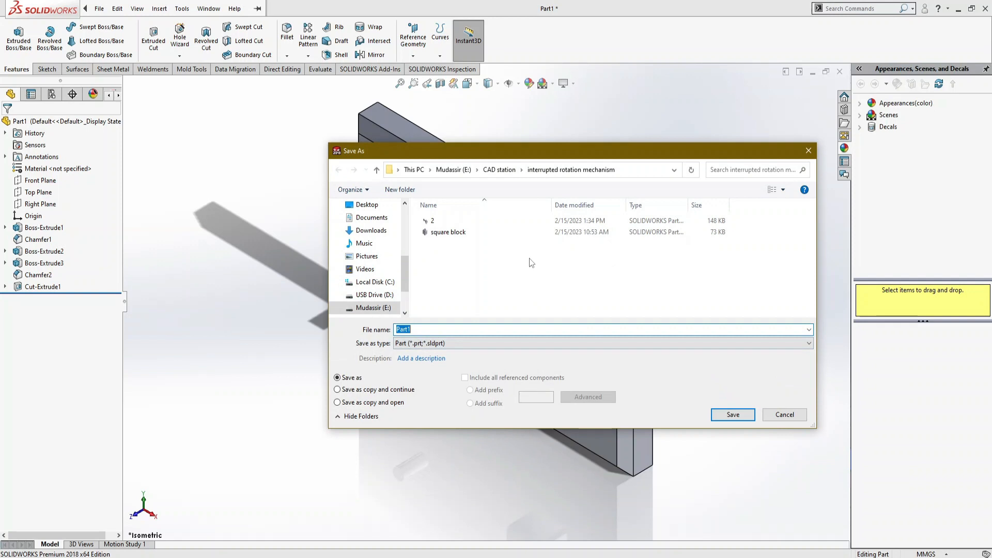
{"action": "left_click", "coordinate": [500, 169]}
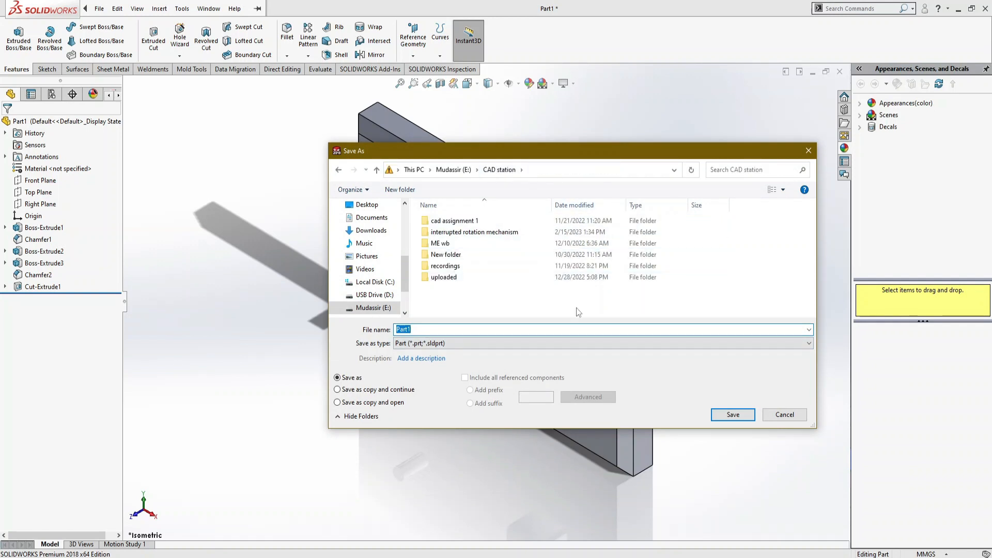
{"action": "right_click", "coordinate": [496, 308]}
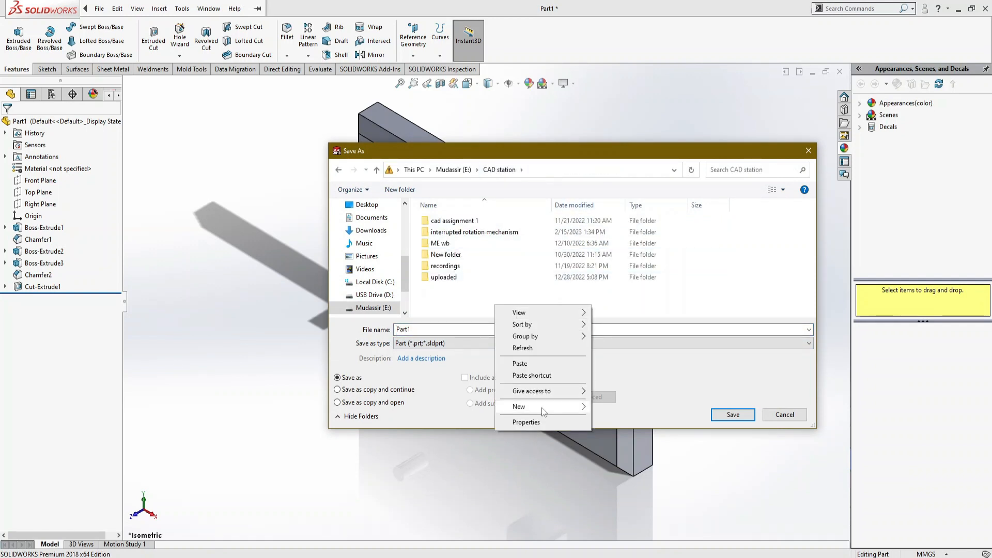
{"action": "mouse_move", "coordinate": [543, 408]}
{"action": "left_click", "coordinate": [624, 213]}
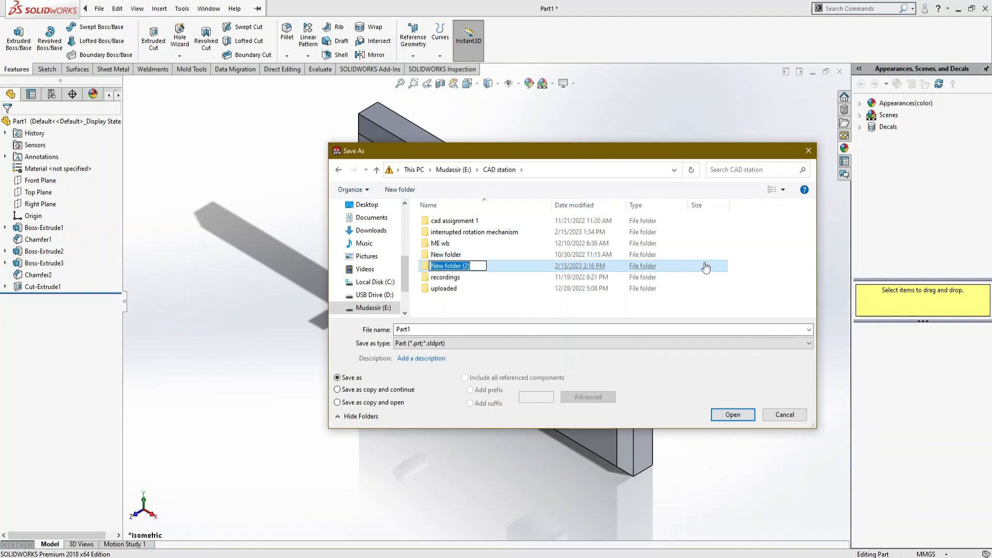
{"action": "type", "text": "mechanical mecha"}
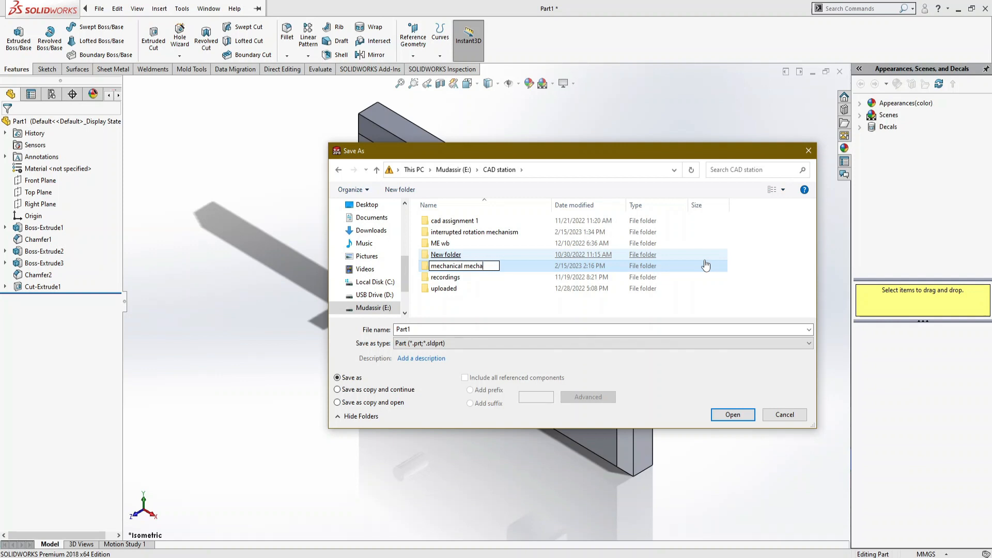
{"action": "key", "text": "Return"}
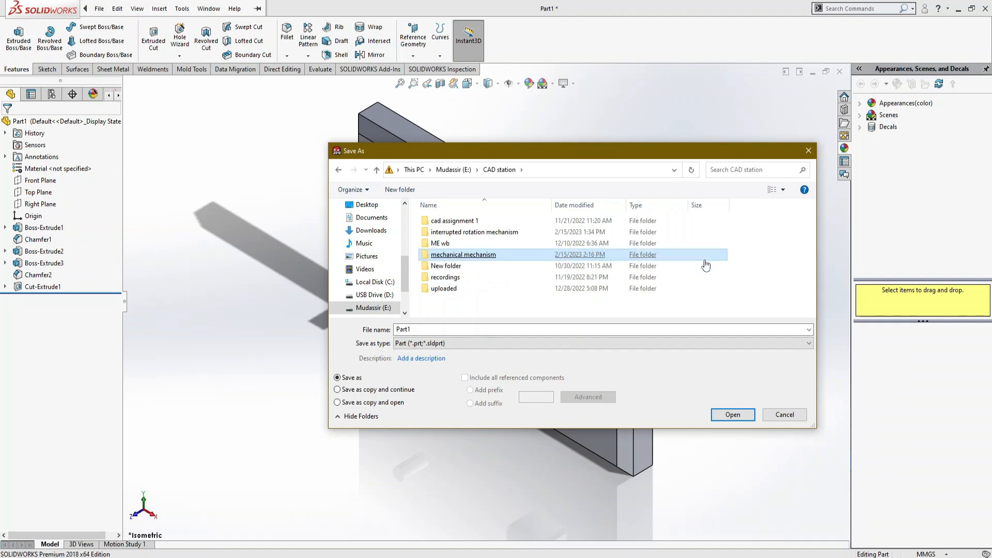
Step: Save the part as "frame" in the mechanical mechanism folder
{"action": "key", "text": "Return"}
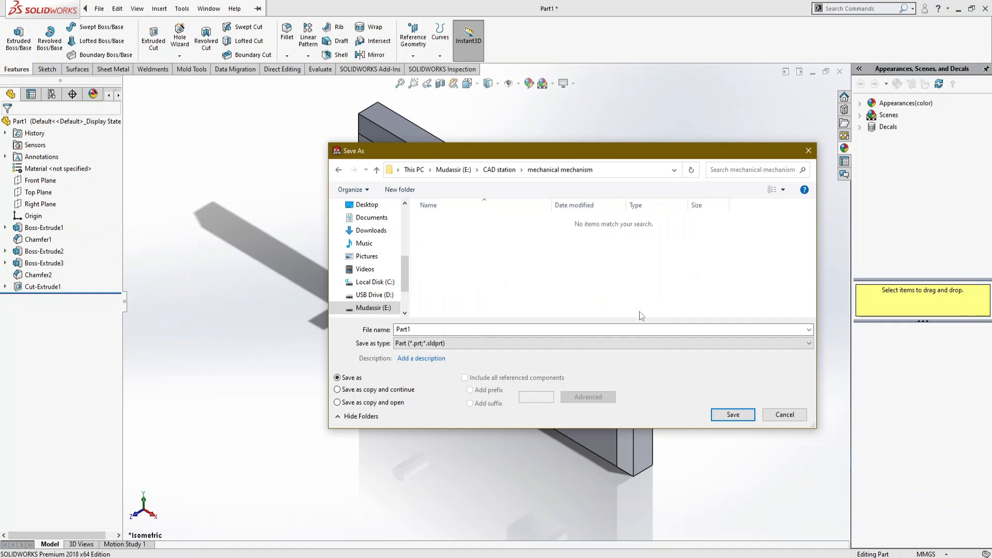
{"action": "left_click", "coordinate": [597, 329]}
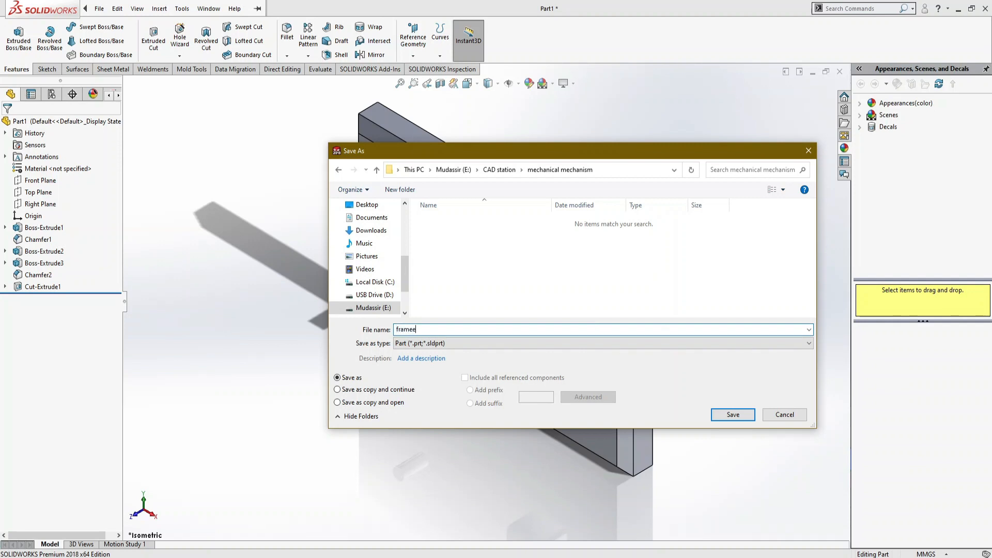
{"action": "key", "text": "Return"}
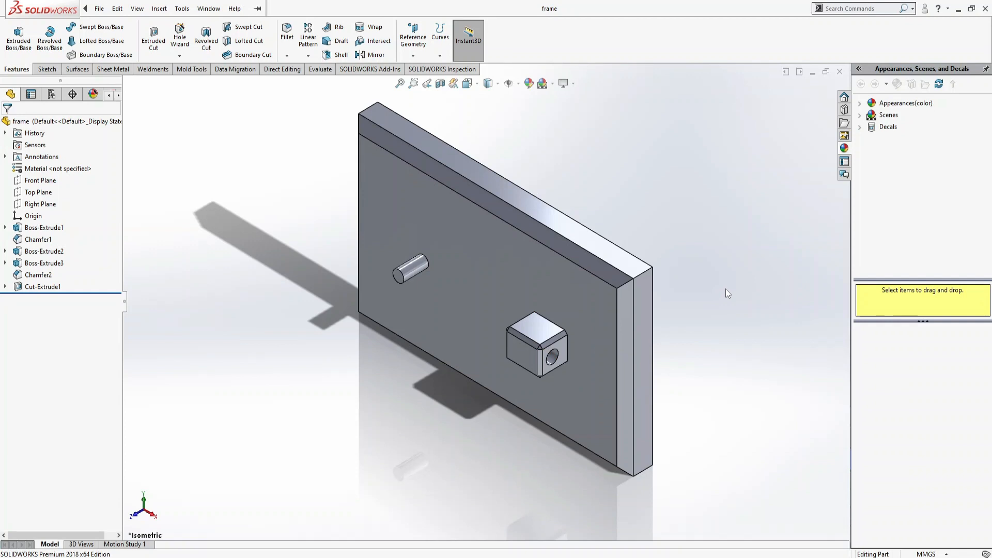
Step: Create a new part document
{"action": "left_click", "coordinate": [100, 9]}
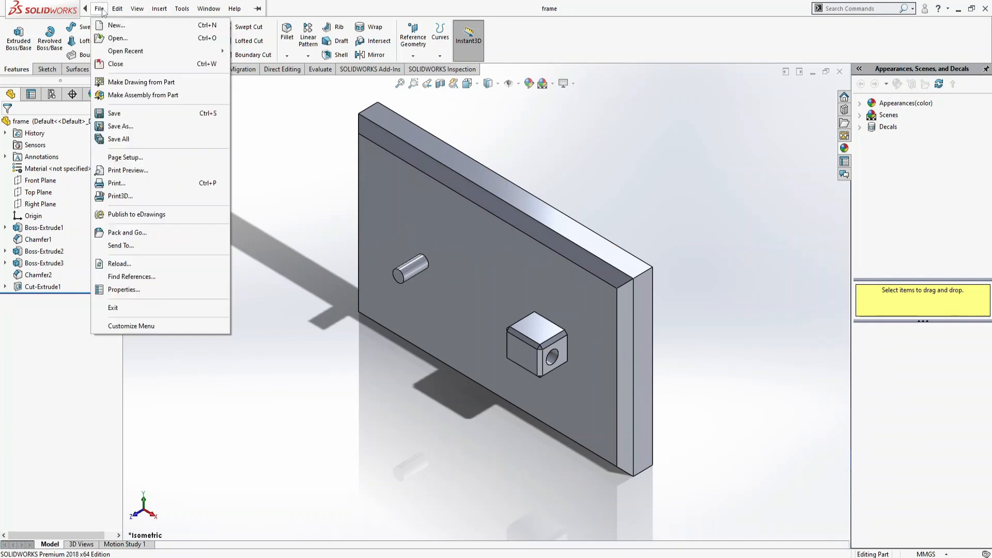
{"action": "left_click", "coordinate": [109, 25]}
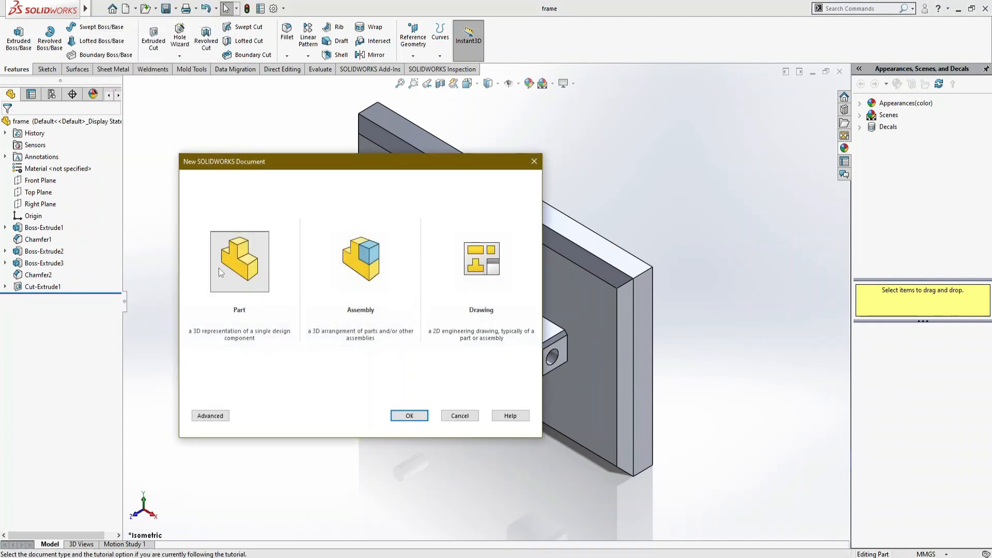
{"action": "double_click", "coordinate": [264, 273]}
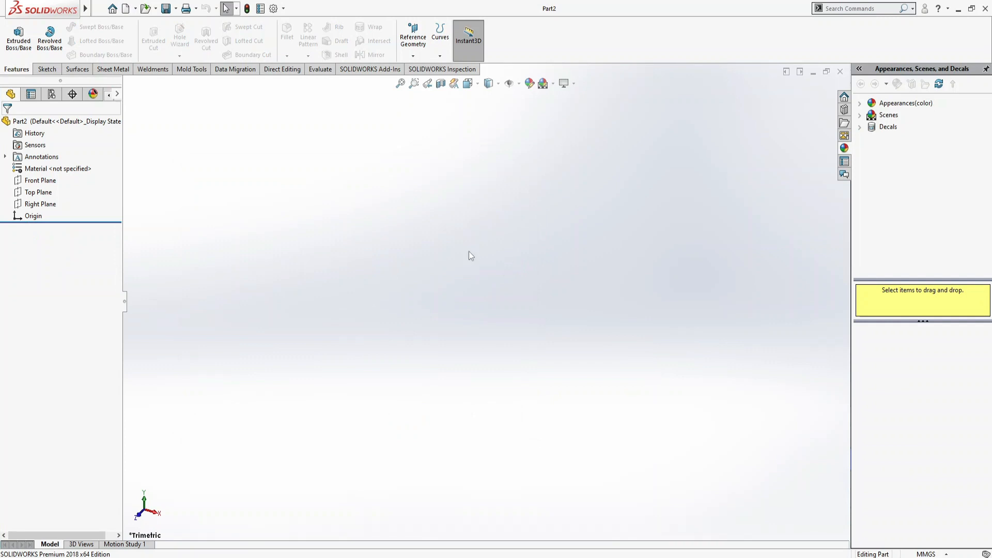
Step: Sketch a circle about 160 mm in diameter centered on the origin of the Front Plane
{"action": "left_click", "coordinate": [44, 182]}
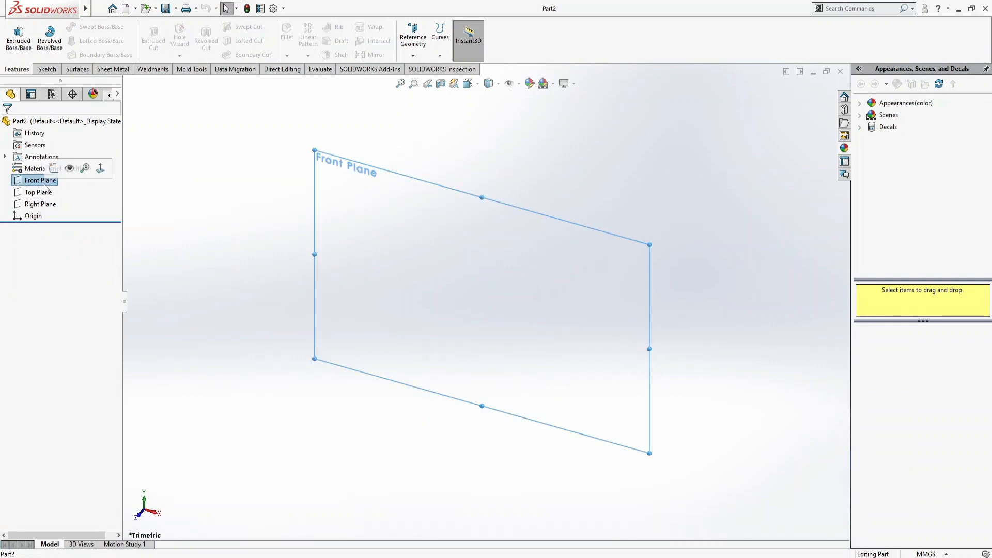
{"action": "left_click", "coordinate": [54, 170]}
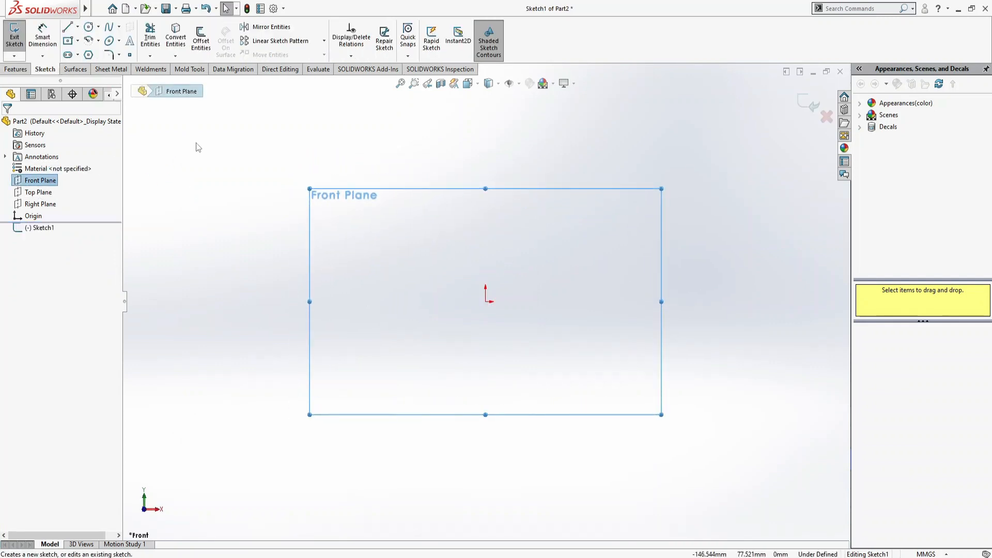
{"action": "left_click", "coordinate": [88, 30]}
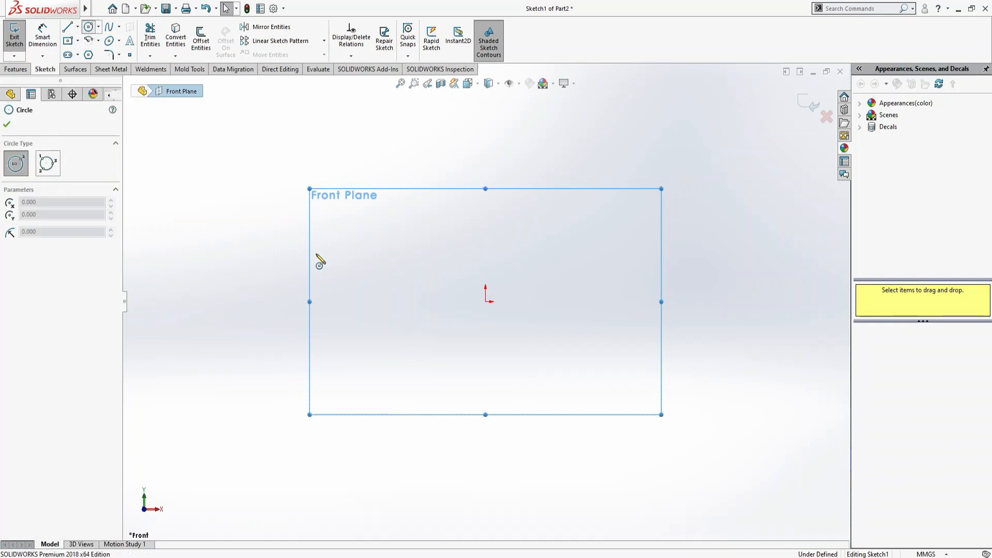
{"action": "left_click", "coordinate": [486, 302]}
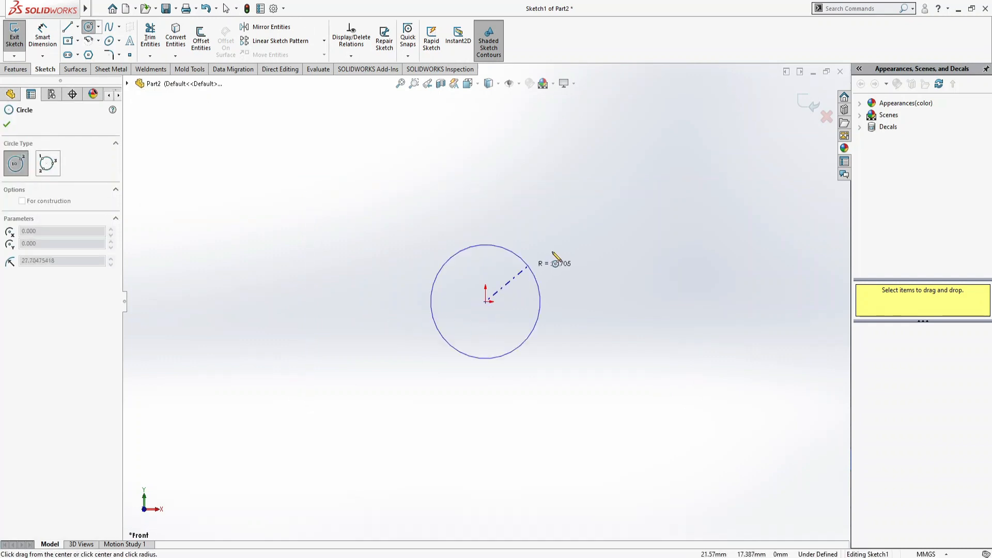
{"action": "left_click", "coordinate": [620, 218]}
Step: Dimension the circle's diameter as 100 mm
{"action": "left_click", "coordinate": [43, 41]}
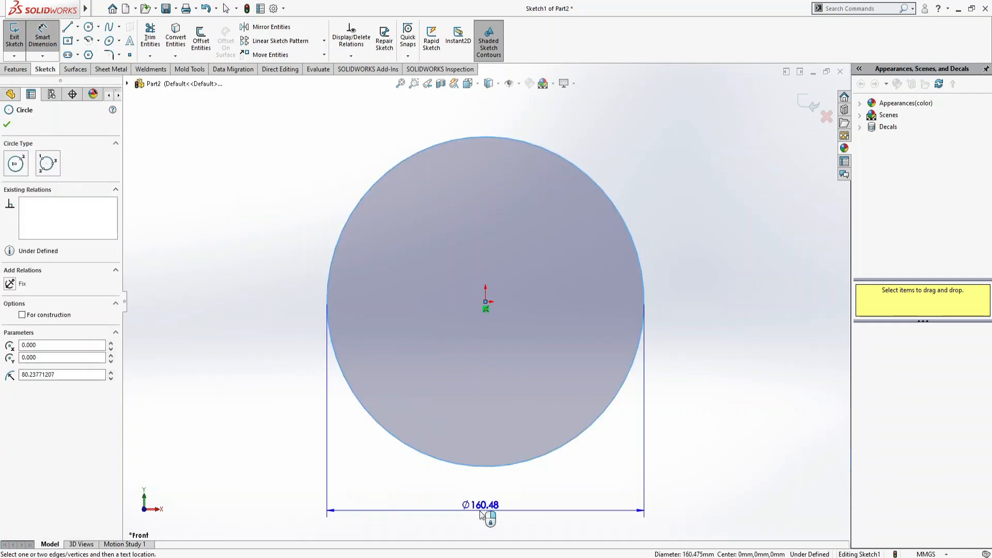
{"action": "left_click", "coordinate": [479, 510]}
{"action": "type", "text": "100"}
{"action": "key", "text": "Return"}
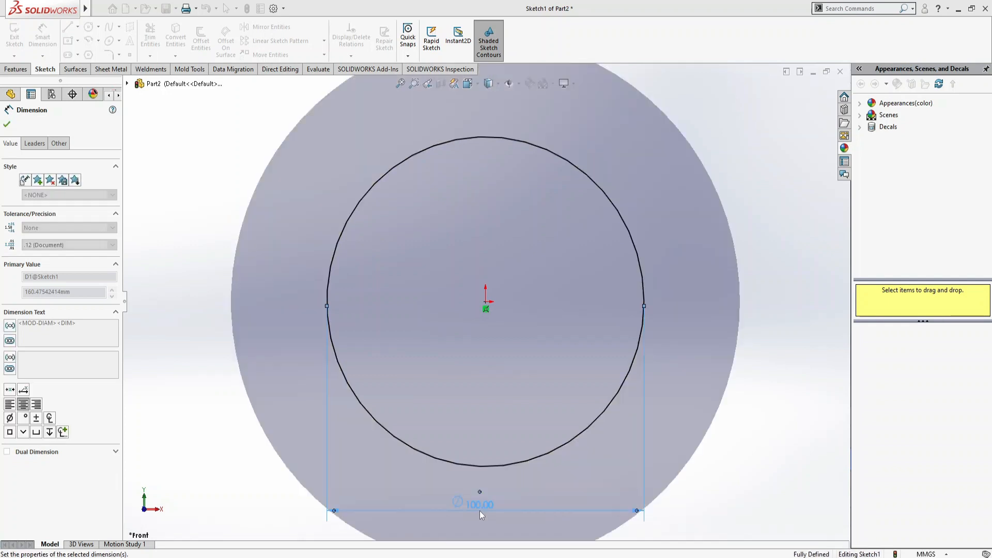
Step: Sketch a smaller concentric circle centered on the origin and dimension its diameter as 20 mm
{"action": "left_click", "coordinate": [89, 27]}
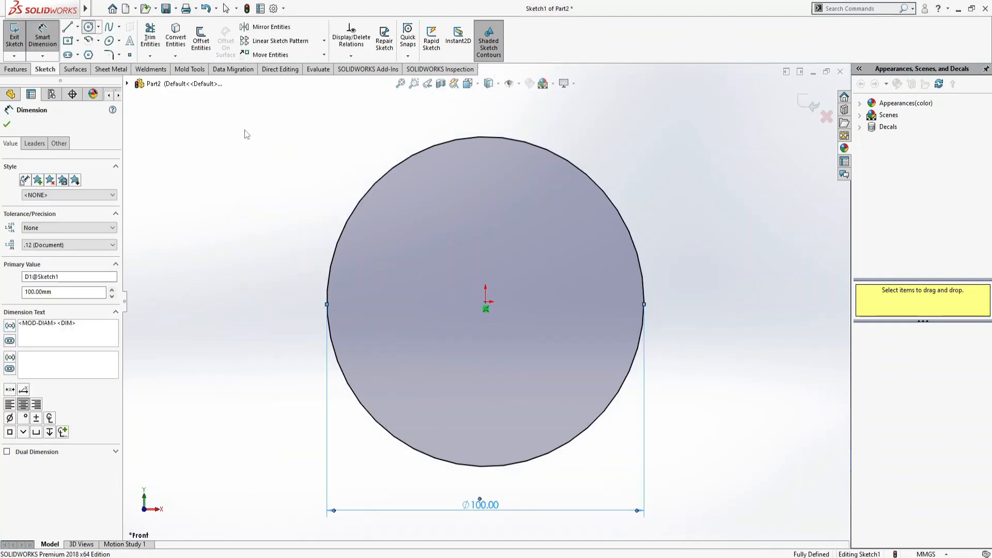
{"action": "left_click", "coordinate": [485, 302]}
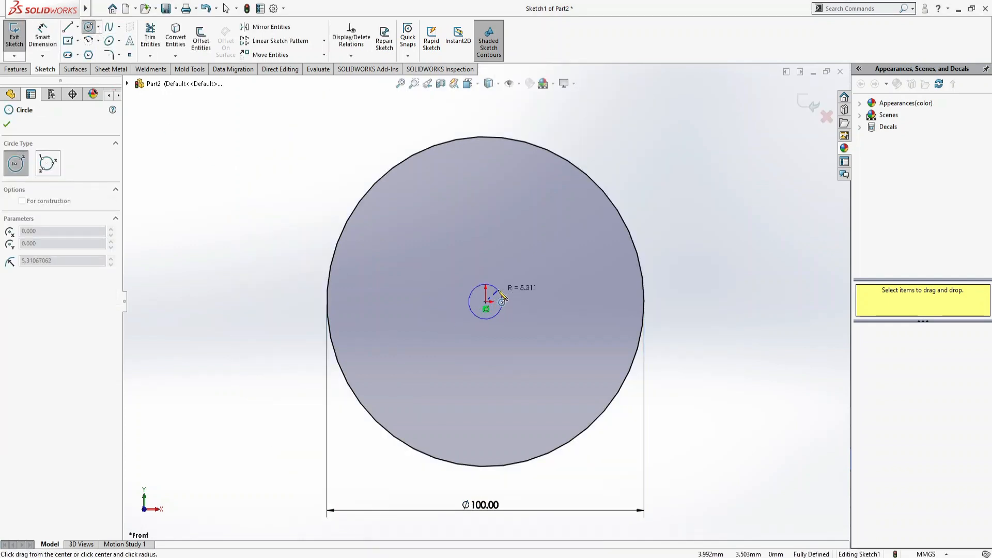
{"action": "left_click", "coordinate": [498, 290]}
{"action": "left_click", "coordinate": [42, 36]}
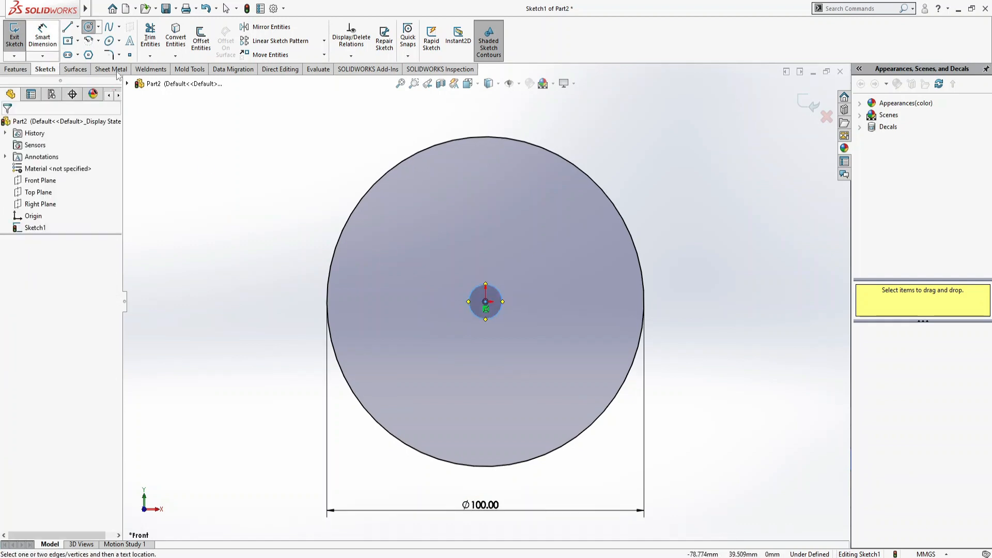
{"action": "left_click", "coordinate": [495, 314]}
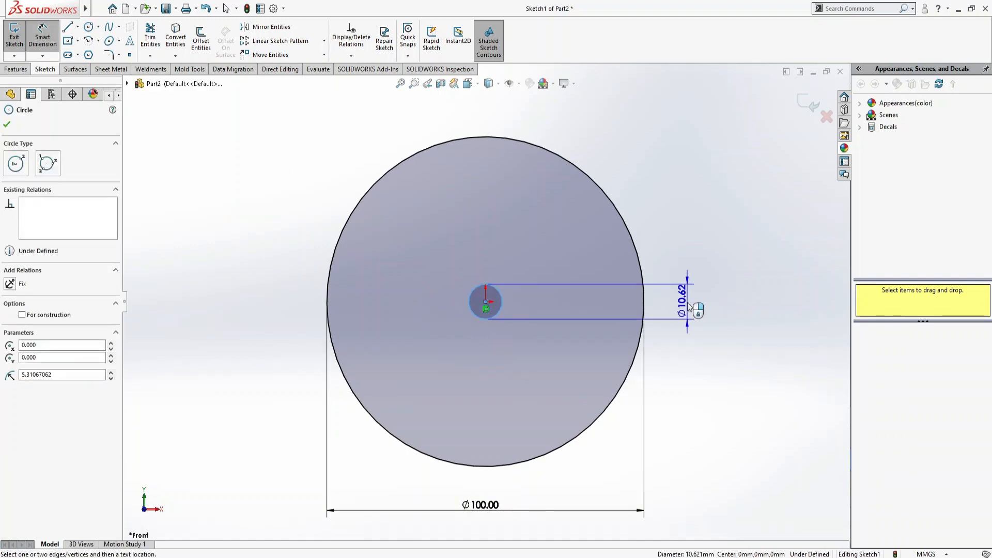
{"action": "left_click", "coordinate": [687, 305]}
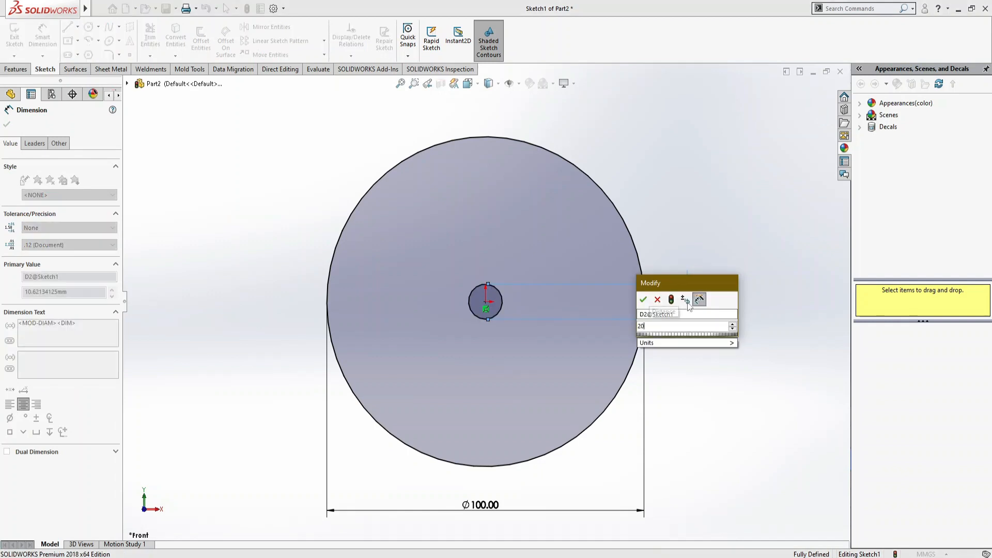
{"action": "type", "text": "20"}
{"action": "key", "text": "Return"}
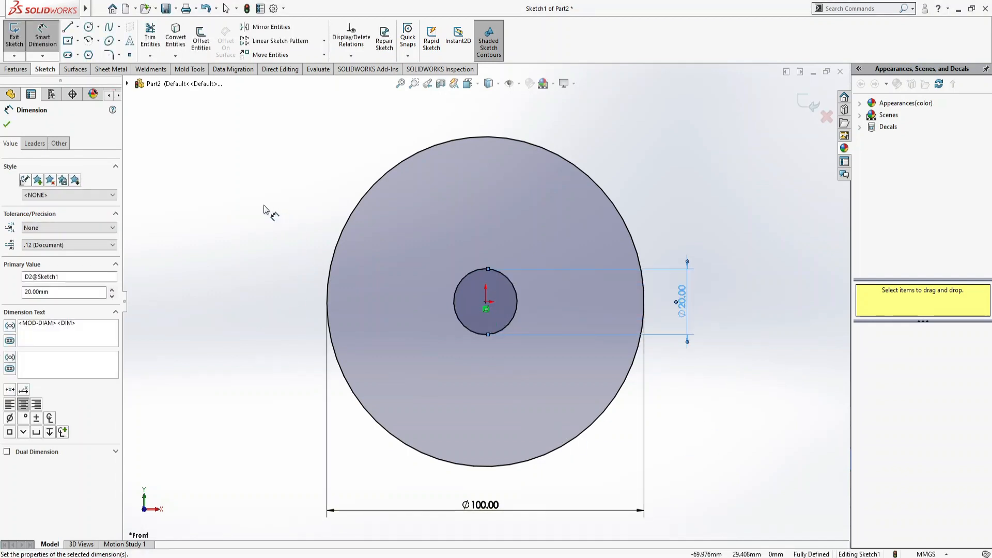
Step: Extrude the ring profile between the two circles as a blind boss 15 mm deep
{"action": "left_click", "coordinate": [16, 69]}
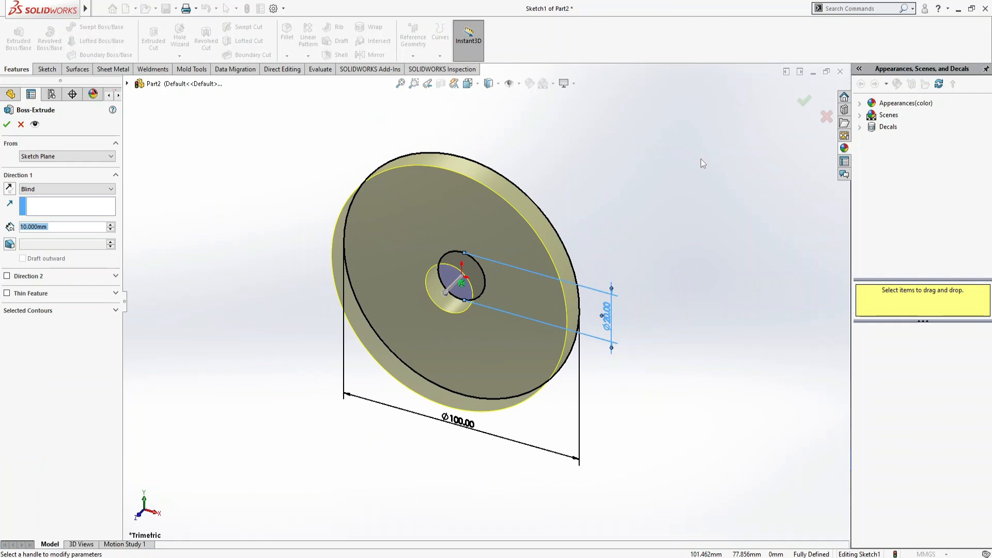
{"action": "type", "text": "2"}
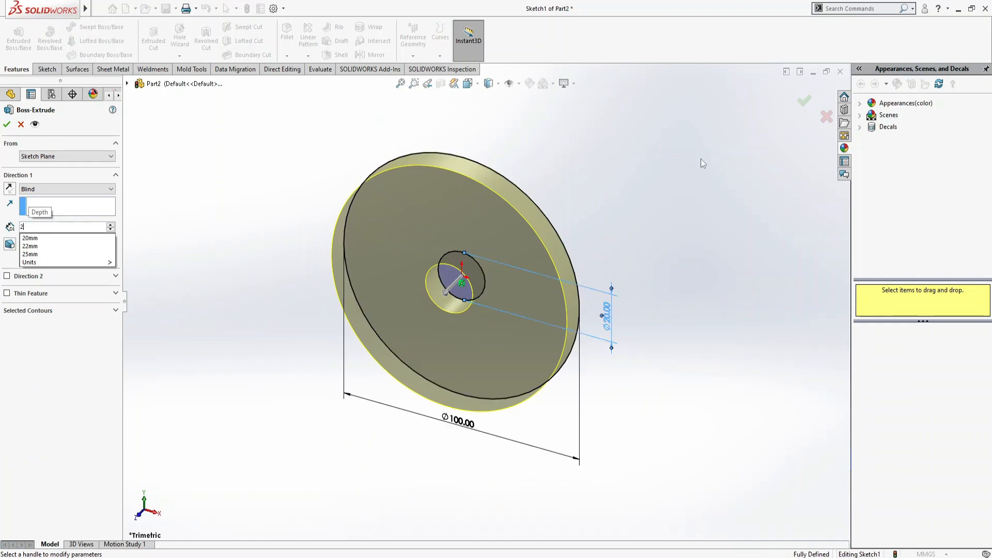
{"action": "key", "text": "BackSpace"}
{"action": "type", "text": "15"}
{"action": "key", "text": "Return"}
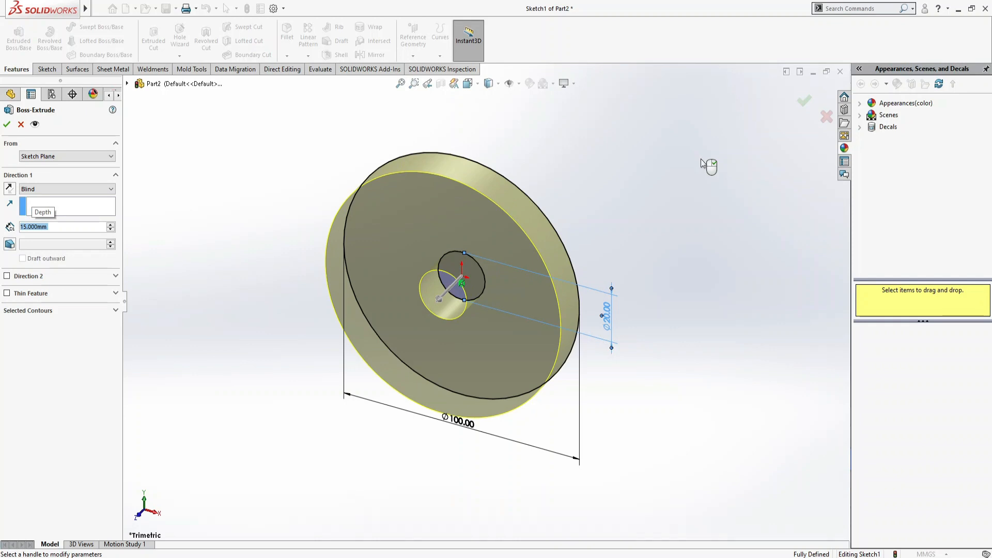
{"action": "left_click", "coordinate": [7, 124]}
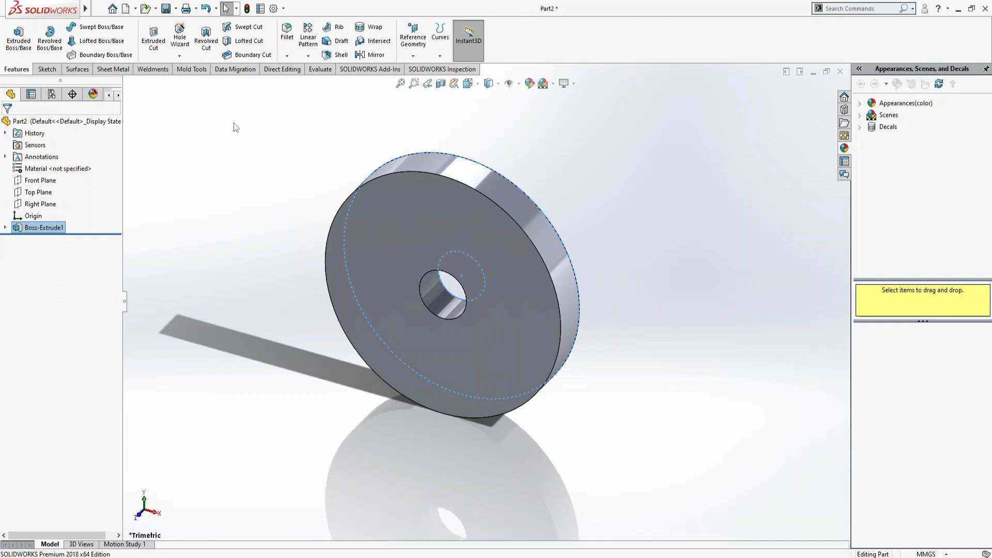
Step: Edit the extrusion's sketch and set the outer circle's diameter to 115 mm
{"action": "left_click", "coordinate": [645, 213]}
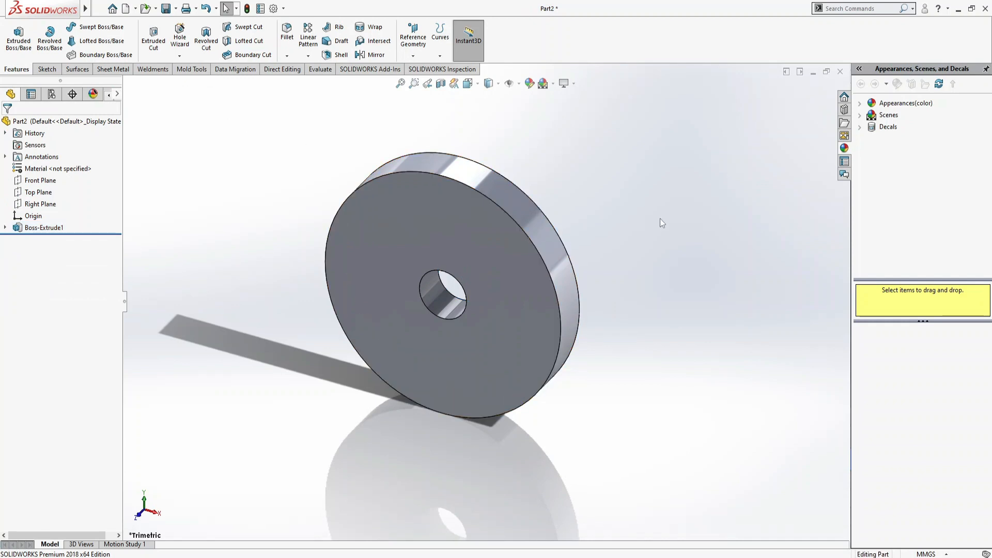
{"action": "left_click", "coordinate": [44, 227]}
{"action": "left_click", "coordinate": [75, 196]}
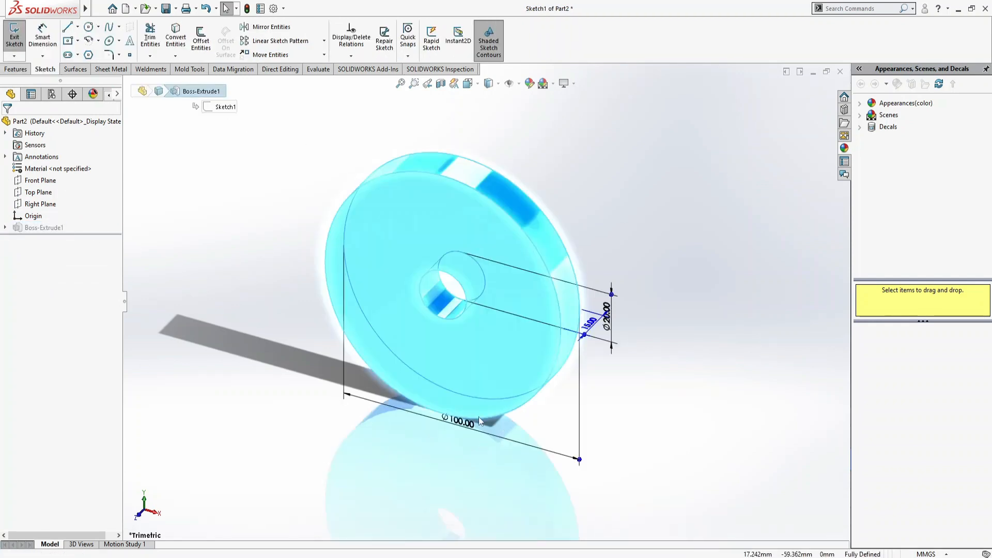
{"action": "double_click", "coordinate": [458, 424]}
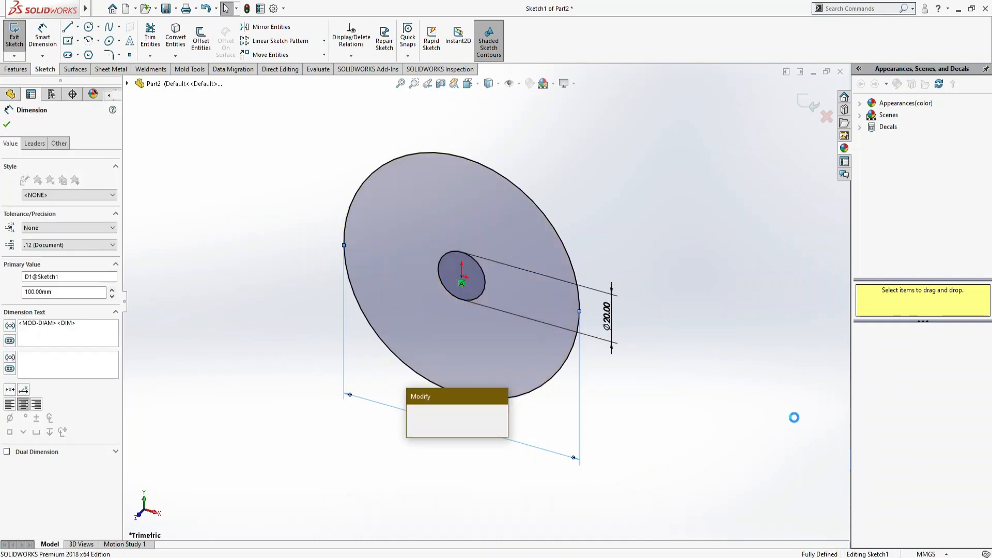
{"action": "type", "text": "115"}
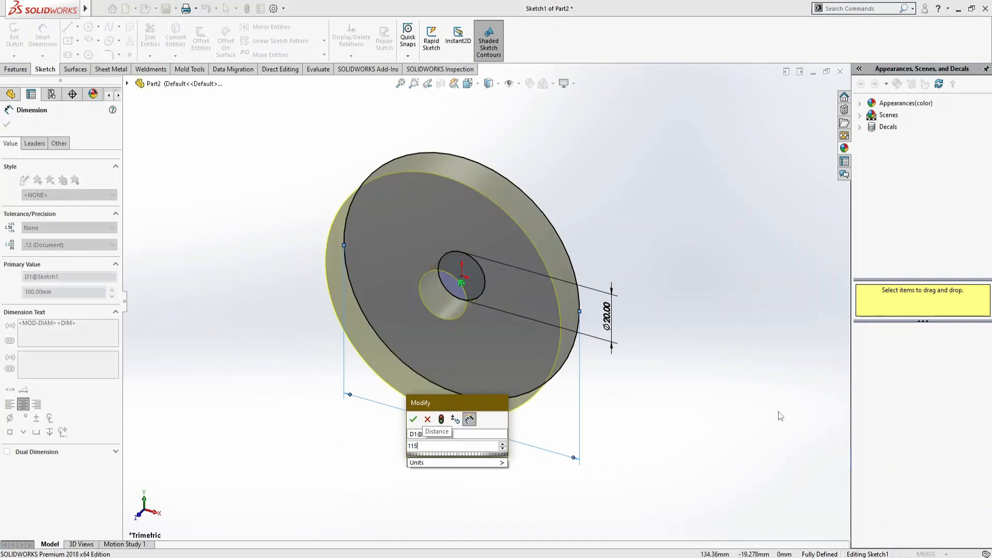
{"action": "key", "text": "Return"}
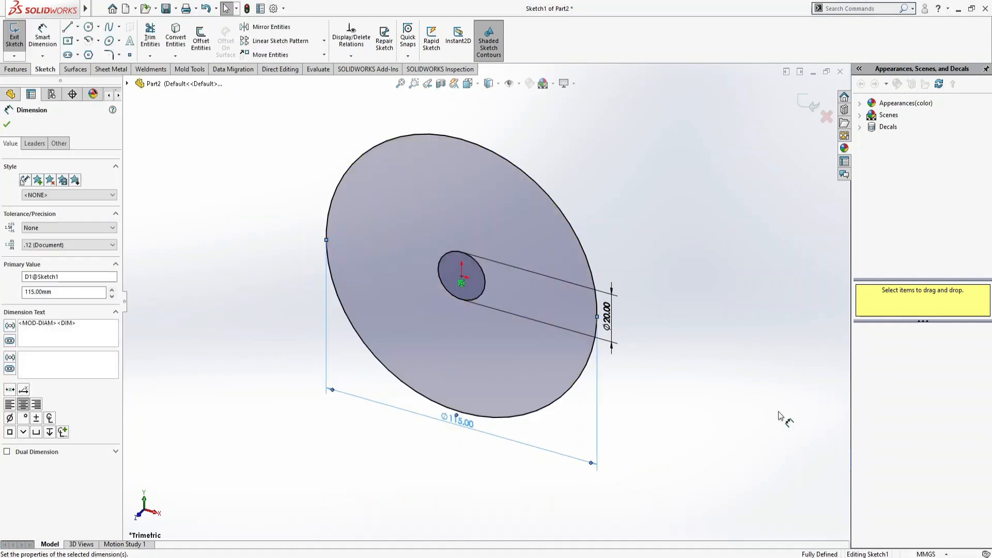
{"action": "key", "text": "Escape"}
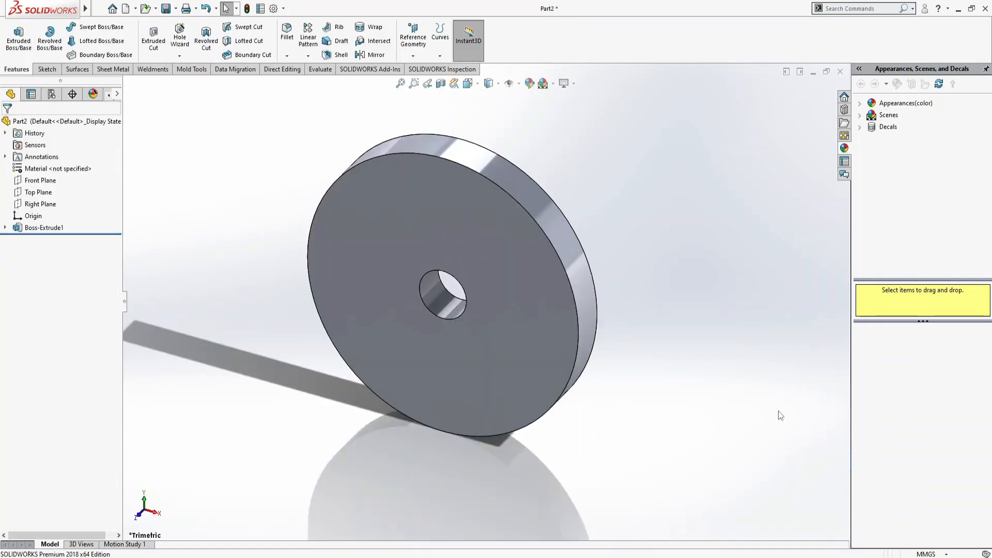
Step: Save the part as "disc" in the mechanical mechanism folder and create a new part document
{"action": "key", "text": "ctrl+s"}
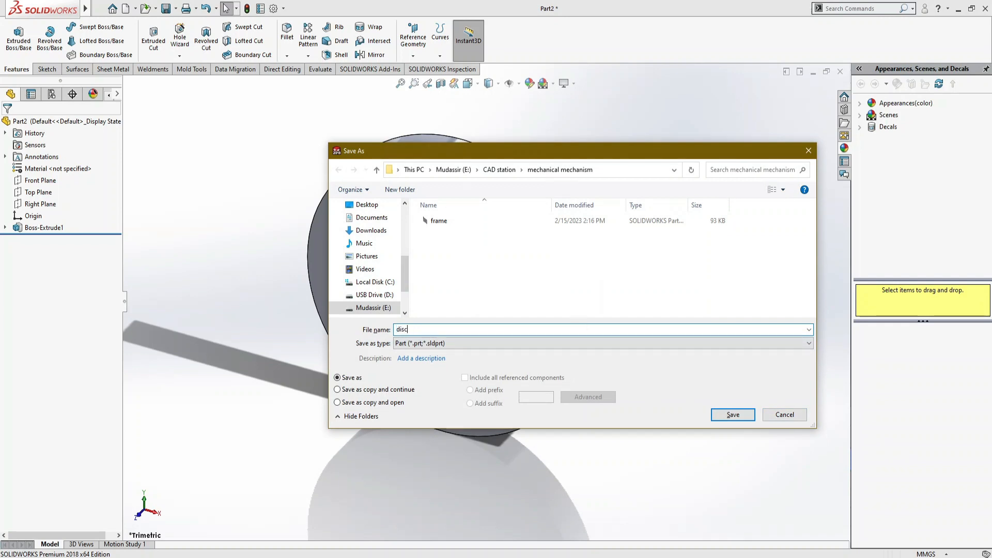
{"action": "key", "text": "Return"}
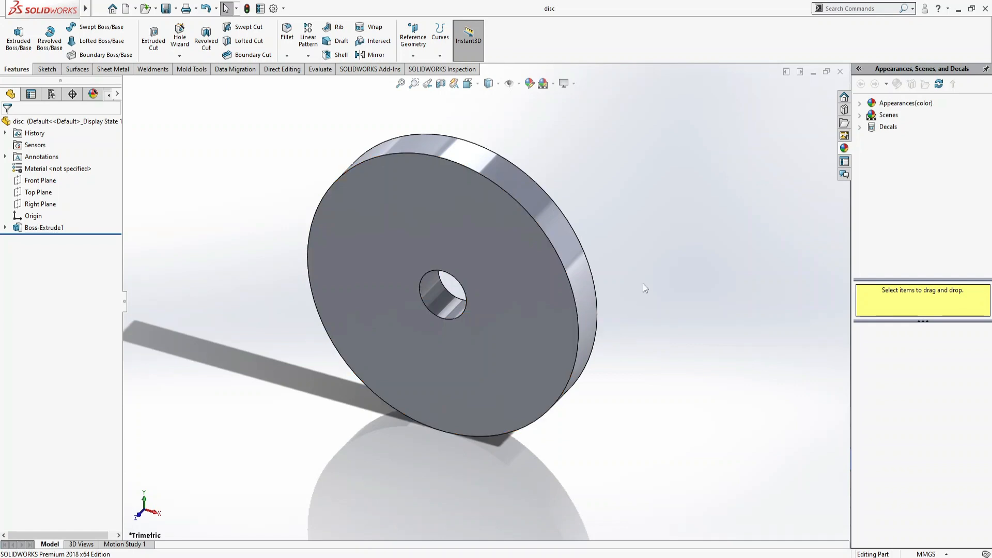
{"action": "left_click", "coordinate": [125, 8]}
{"action": "double_click", "coordinate": [248, 269]}
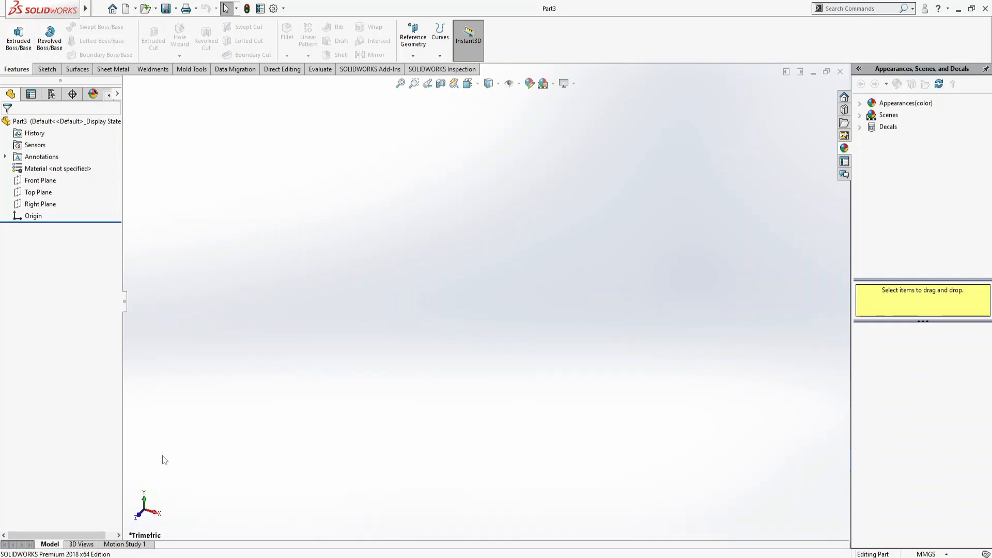
Step: Return to the disc part and sketch a circle about 9 mm in diameter on its front face, about 45 mm horizontally from the origin
{"action": "mouse_move", "coordinate": [133, 557]}
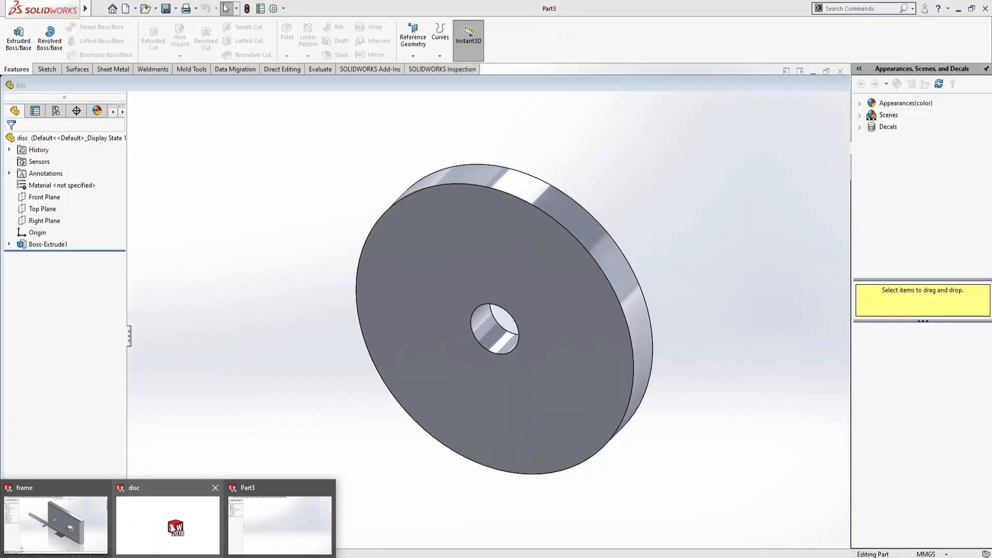
{"action": "left_click", "coordinate": [144, 525]}
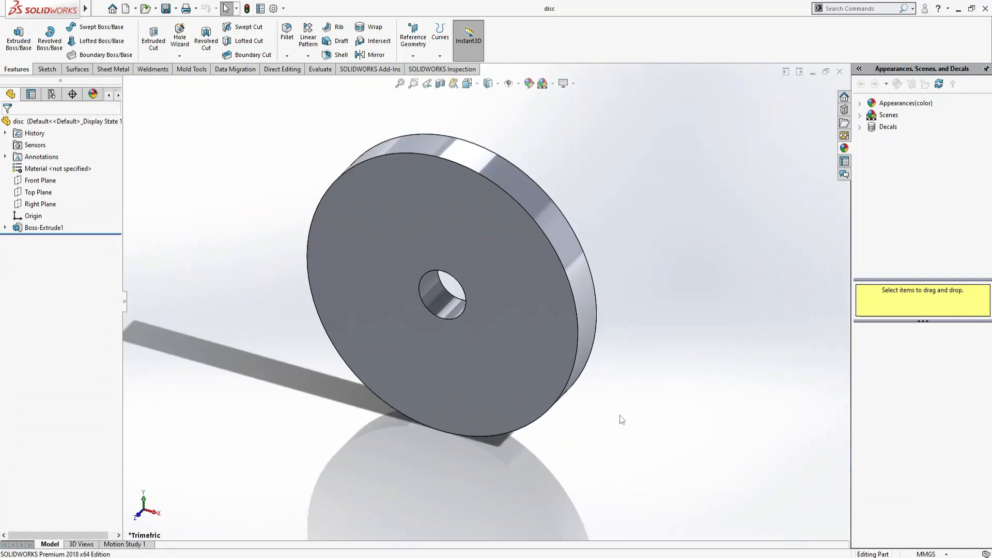
{"action": "left_click", "coordinate": [534, 361]}
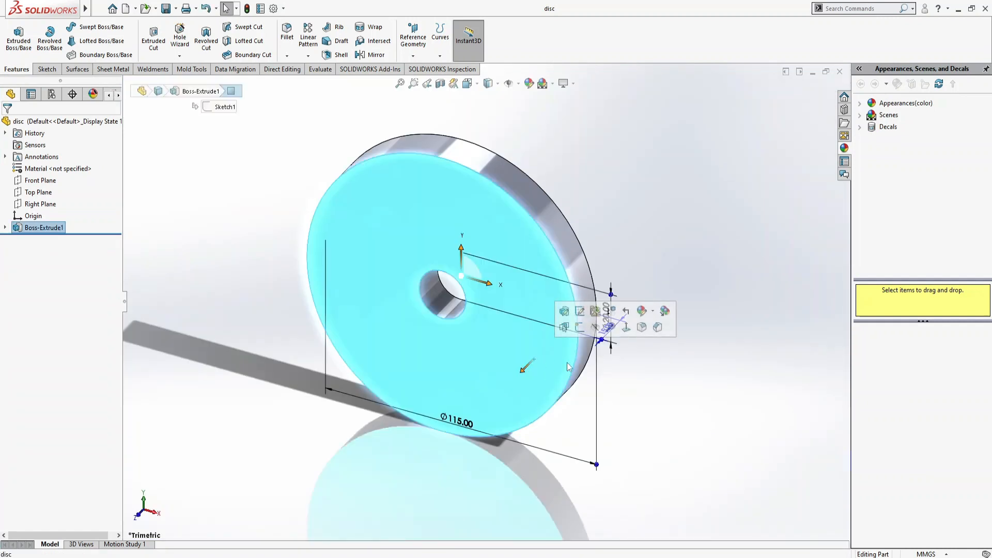
{"action": "left_click", "coordinate": [583, 331]}
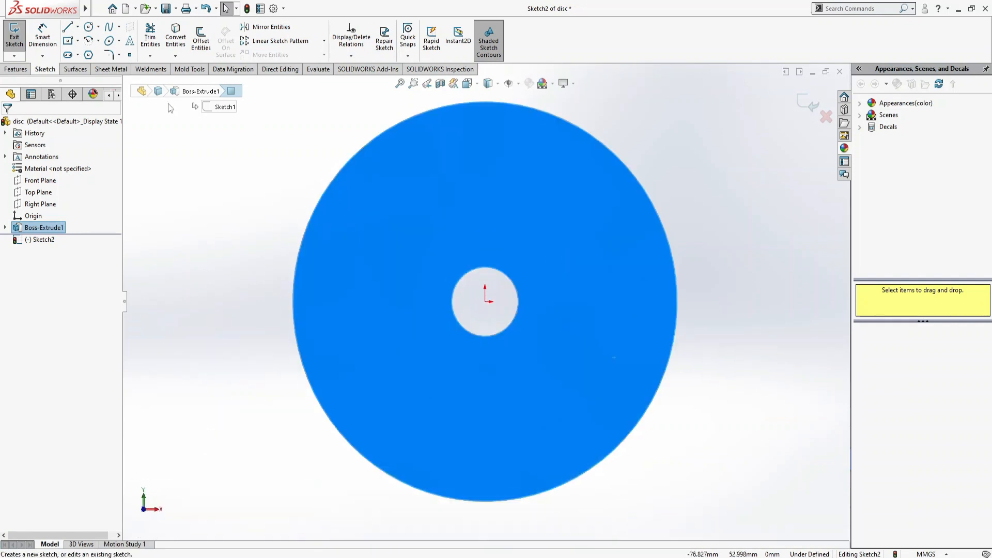
{"action": "left_click", "coordinate": [89, 27]}
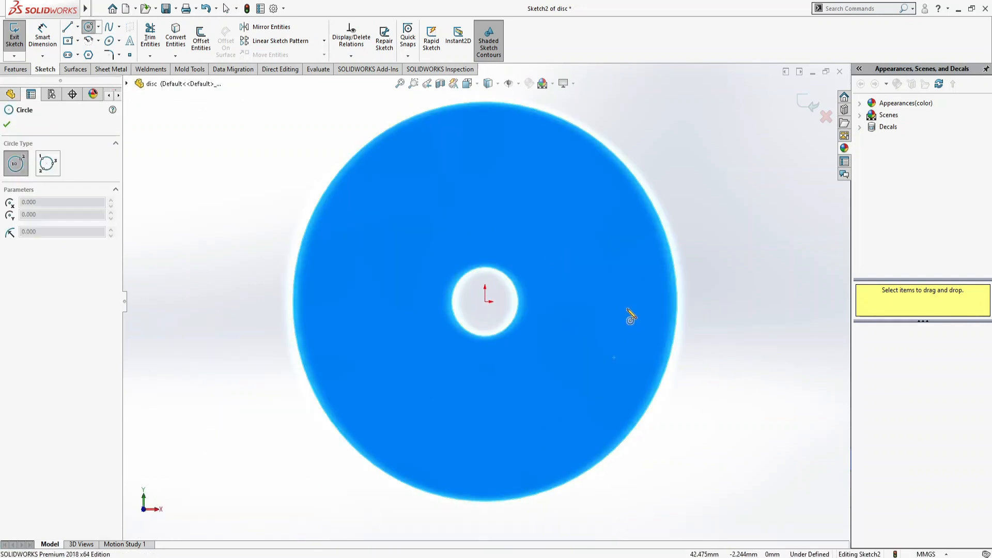
{"action": "left_click", "coordinate": [636, 302]}
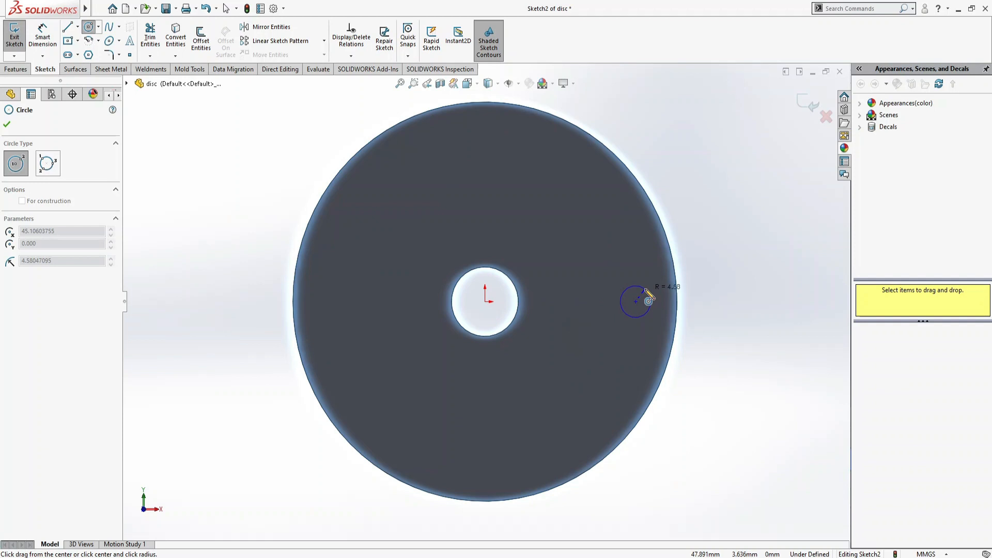
{"action": "left_click", "coordinate": [651, 301]}
Step: Dimension the small off-center circle's diameter as 10 mm
{"action": "left_click", "coordinate": [43, 39]}
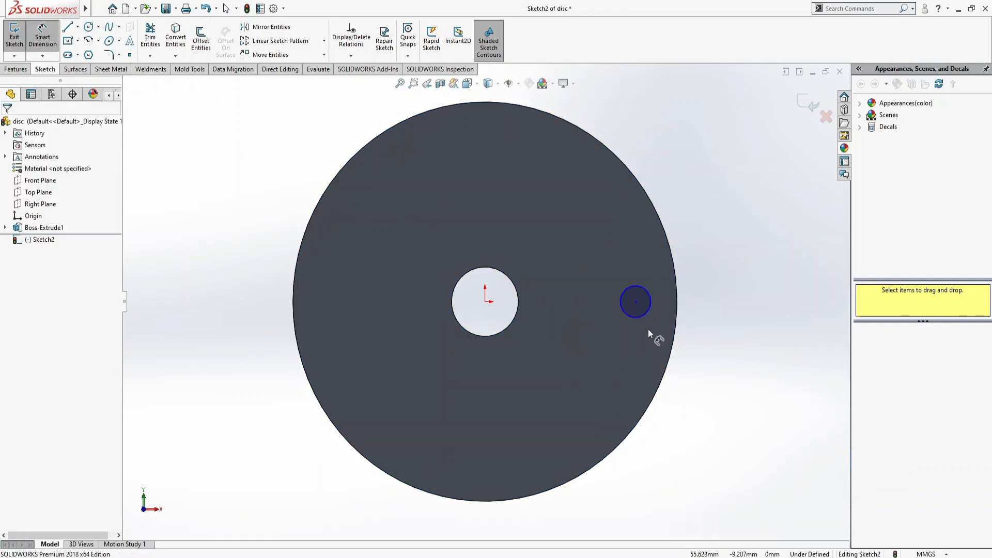
{"action": "left_click", "coordinate": [647, 311]}
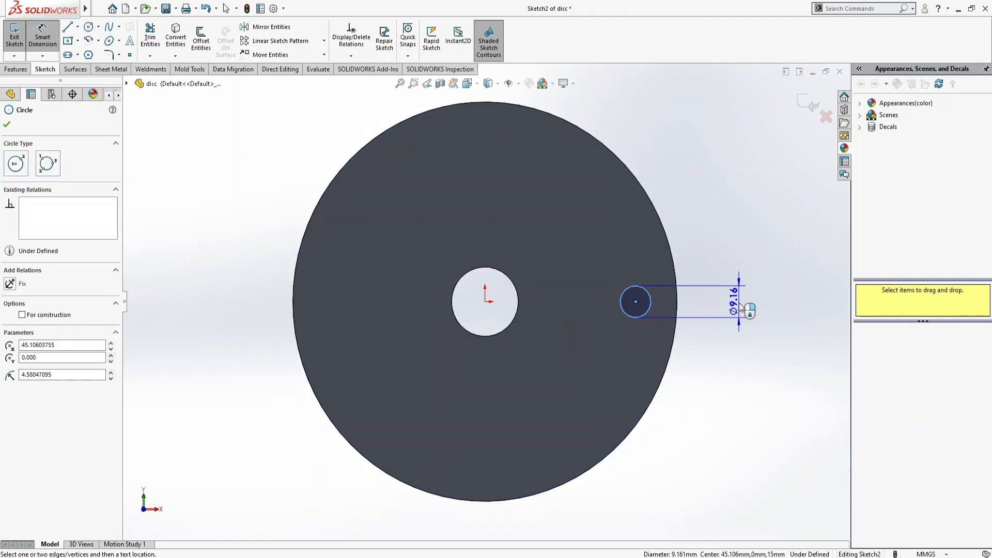
{"action": "left_click", "coordinate": [739, 307]}
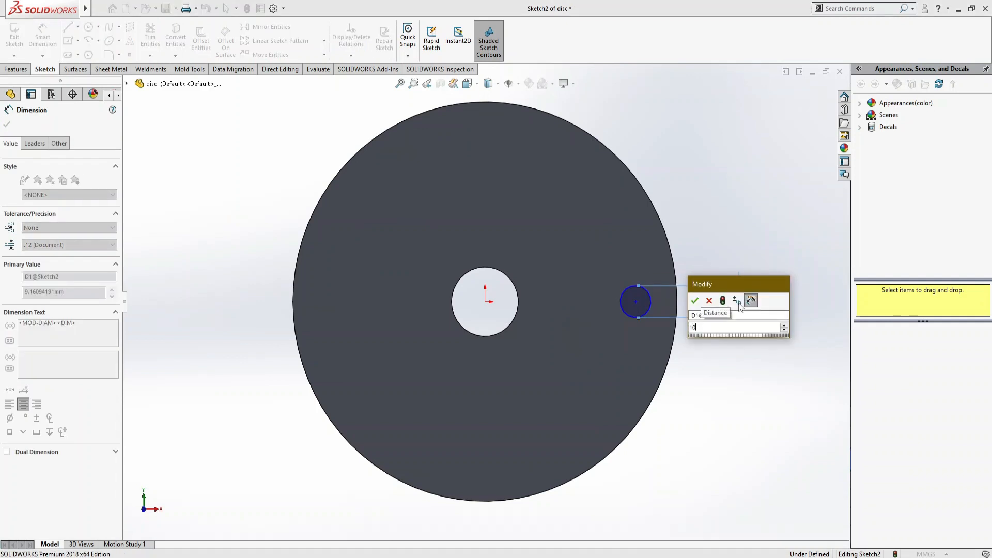
{"action": "key", "text": "Return"}
Step: Dimension the horizontal distance between the origin and the small circle's center as 48 mm
{"action": "left_click", "coordinate": [636, 301]}
{"action": "left_click", "coordinate": [484, 302]}
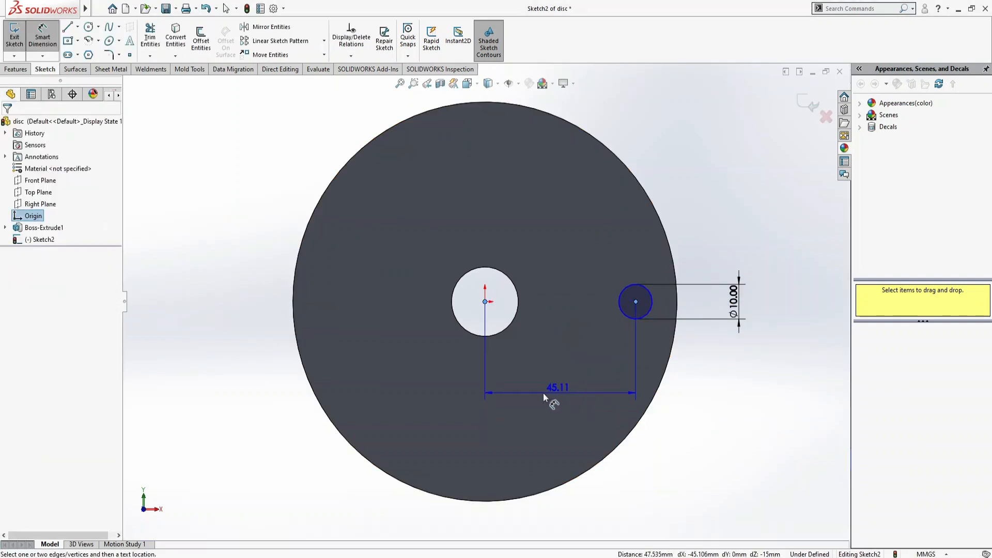
{"action": "left_click", "coordinate": [551, 399]}
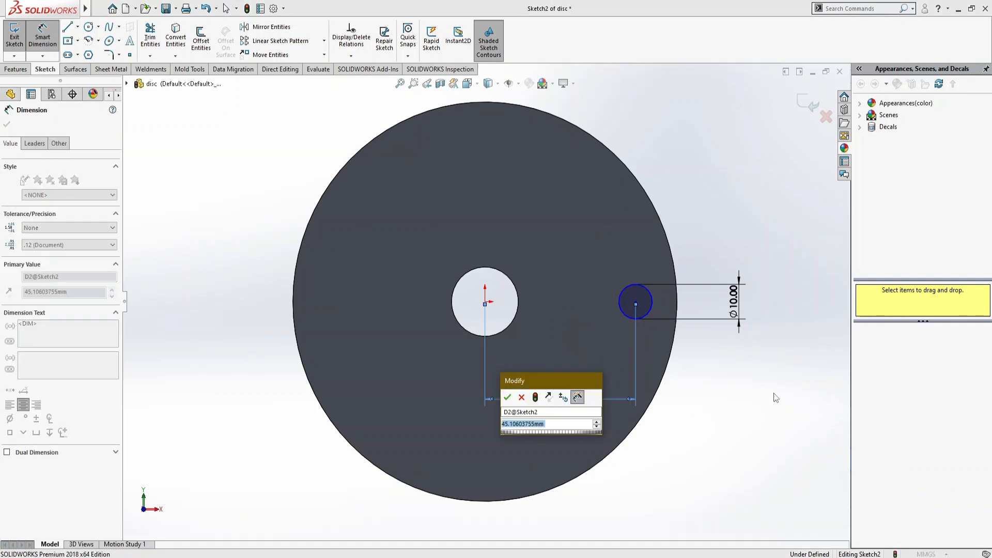
{"action": "type", "text": "48"}
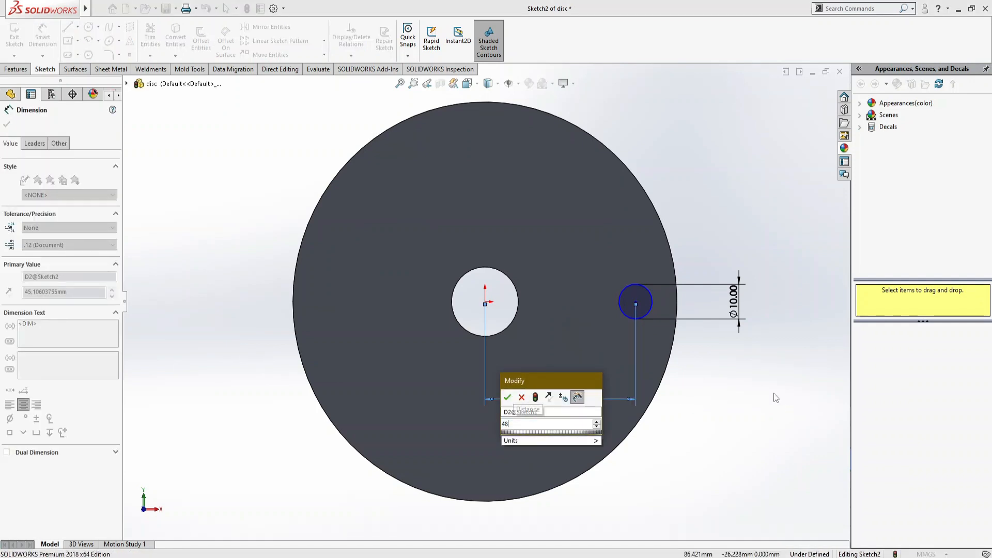
{"action": "key", "text": "Return"}
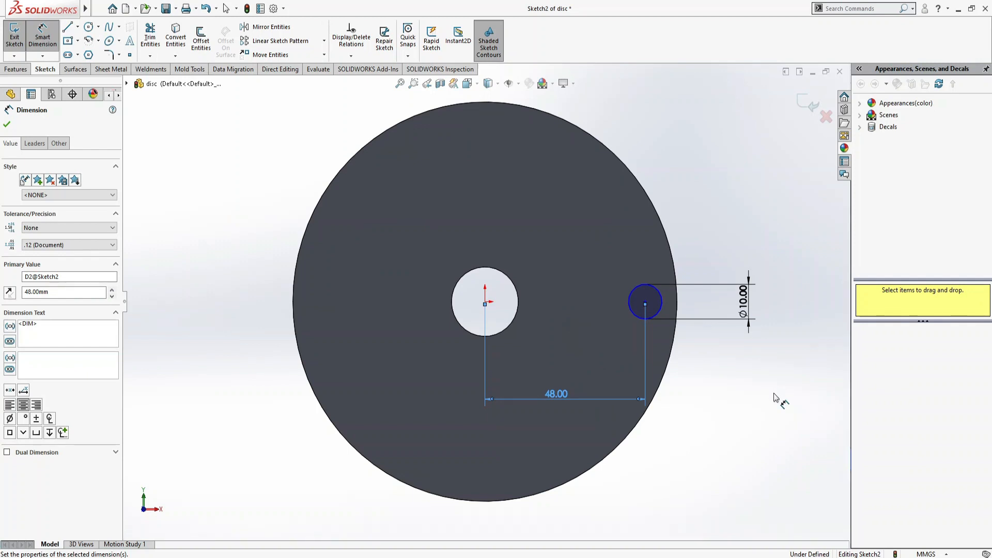
Step: Set the horizontal distance between the origin and the small circle's center to 45 mm
{"action": "double_click", "coordinate": [557, 396]}
{"action": "type", "text": "4"}
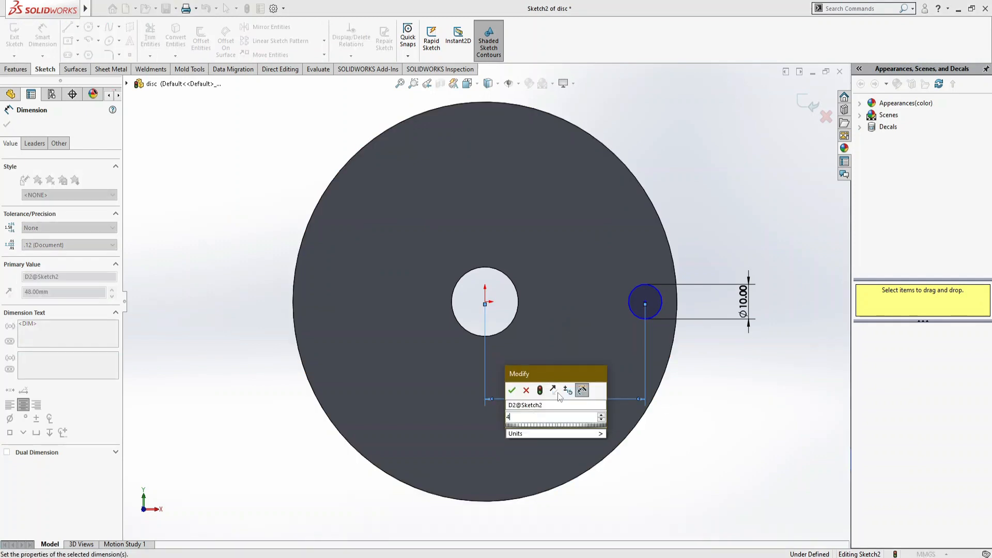
{"action": "type", "text": "5"}
{"action": "key", "text": "Return"}
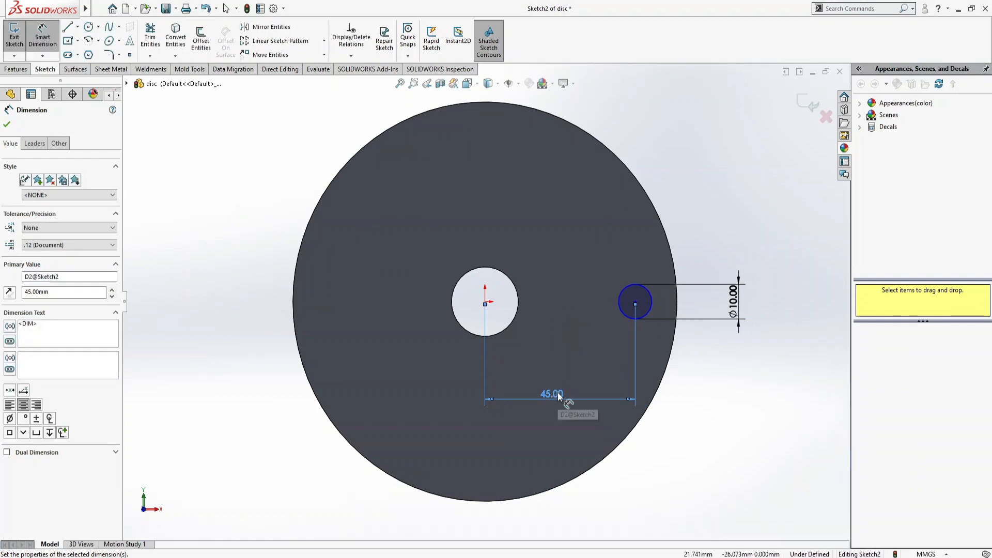
Step: Extrude the small off-center circle as a 25 mm blind boss from the disc's front face
{"action": "left_click", "coordinate": [21, 69]}
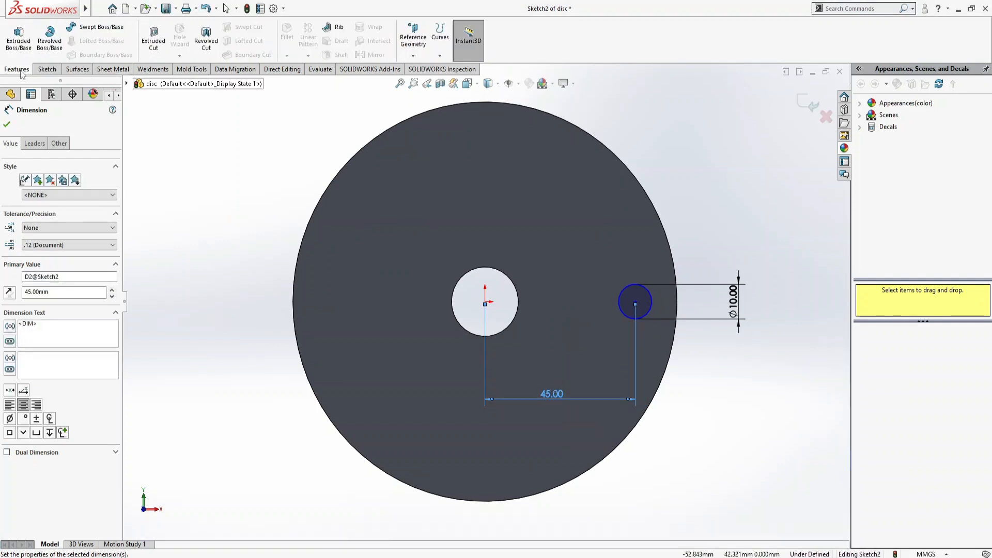
{"action": "left_click", "coordinate": [19, 46]}
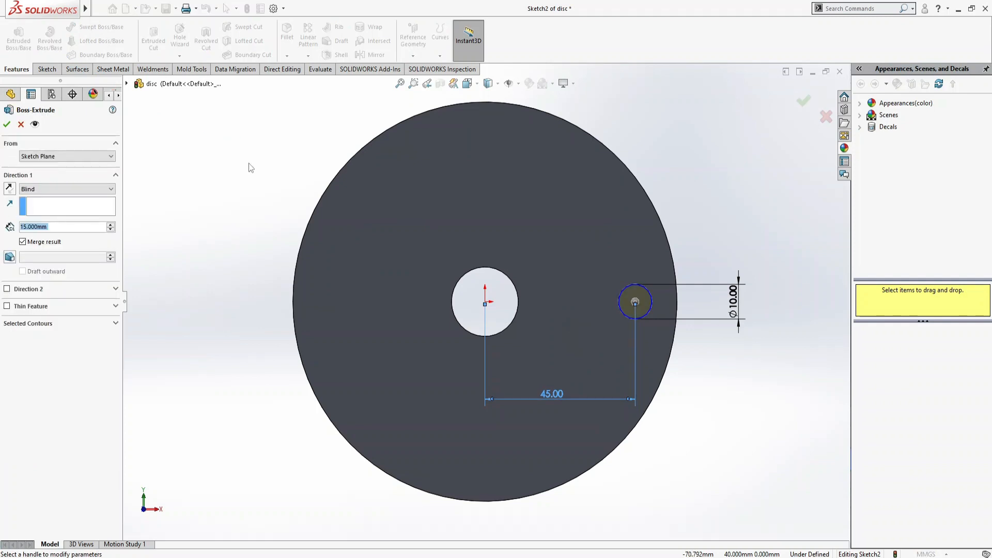
{"action": "type", "text": "25"}
{"action": "key", "text": "Return"}
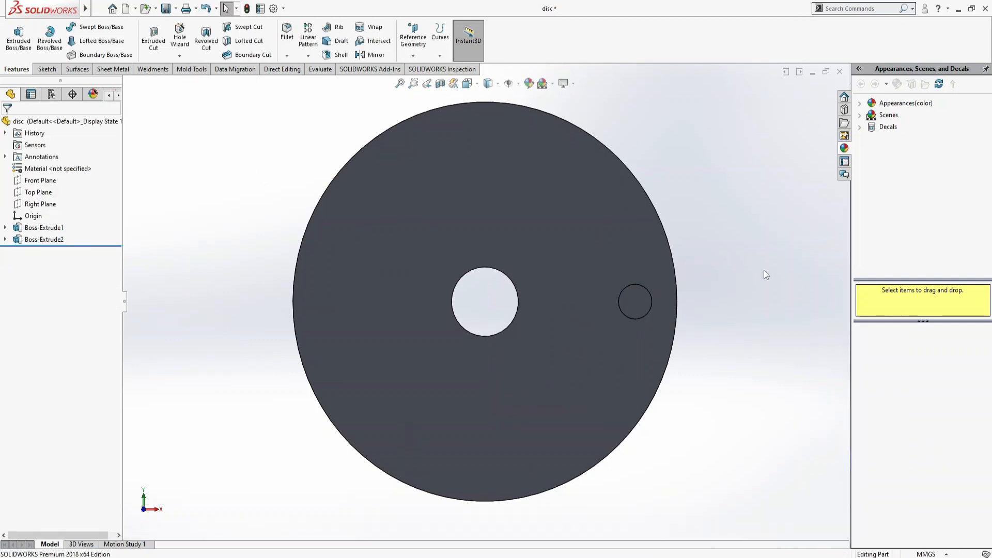
Step: Save the disc part and switch to the empty new part document
{"action": "key", "text": "ctrl+7"}
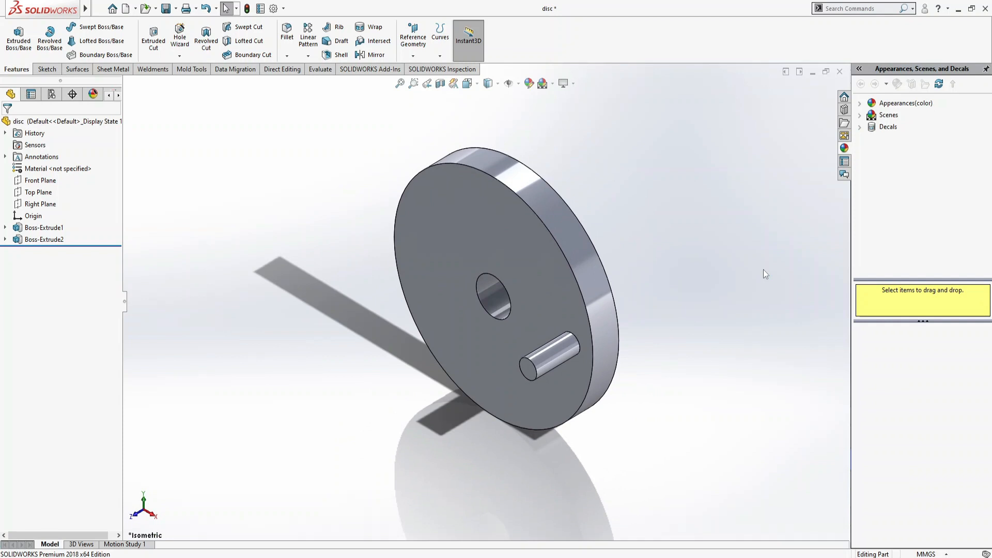
{"action": "key", "text": "ctrl+s"}
{"action": "left_click", "coordinate": [281, 525]}
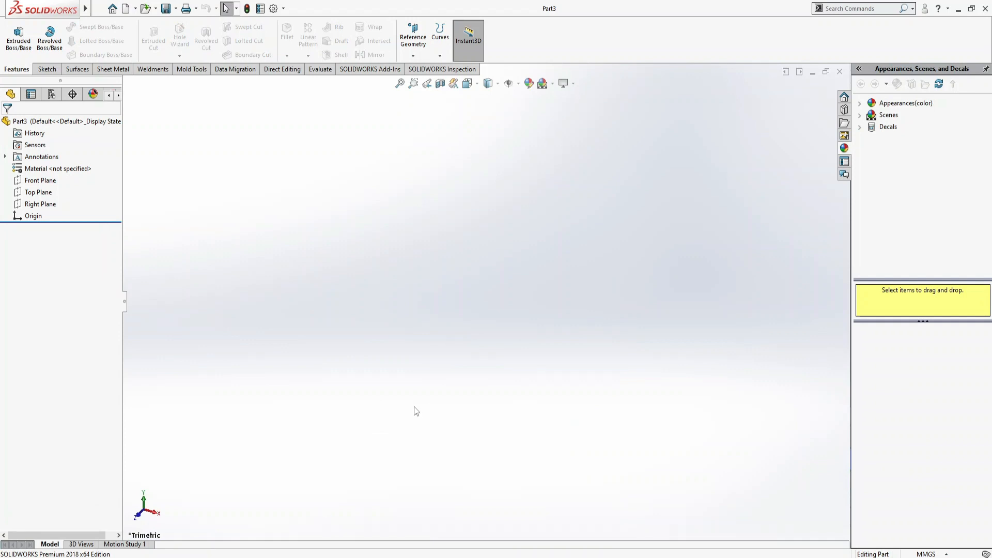
Step: Sketch a vertical centerpoint slot on the Front Plane, centered on the origin, about 130 mm between arc centers and about 37 mm wide
{"action": "left_click", "coordinate": [39, 182]}
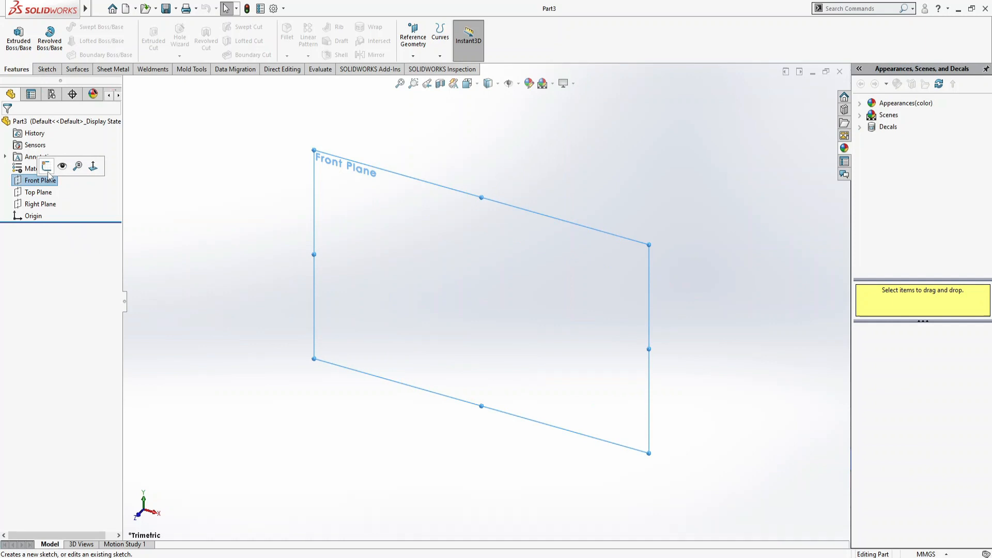
{"action": "left_click", "coordinate": [48, 169]}
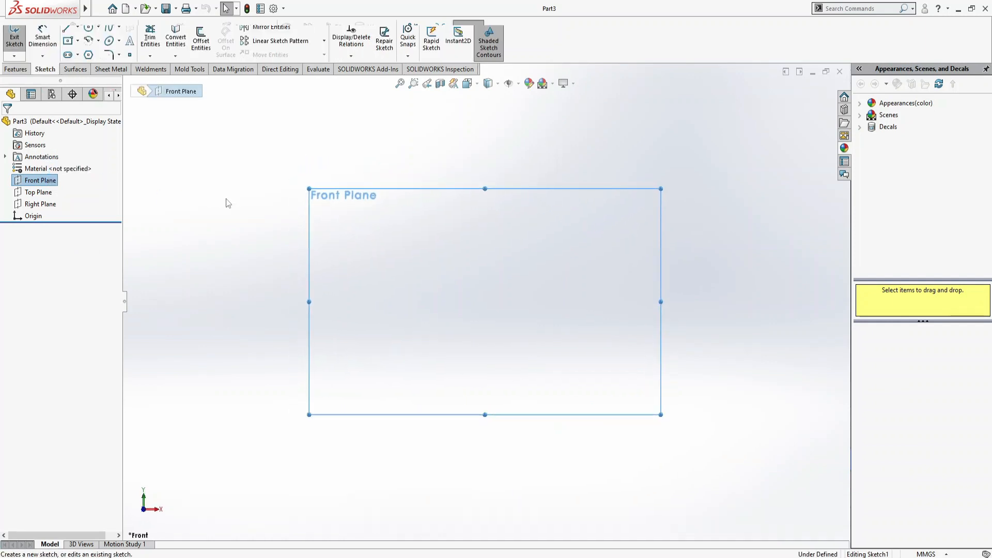
{"action": "left_click", "coordinate": [68, 55]}
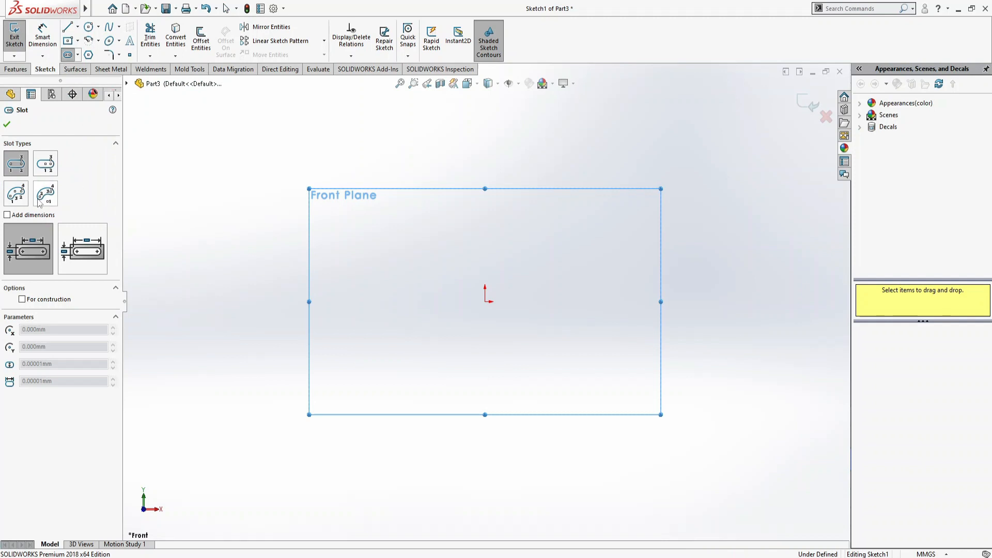
{"action": "left_click", "coordinate": [40, 171]}
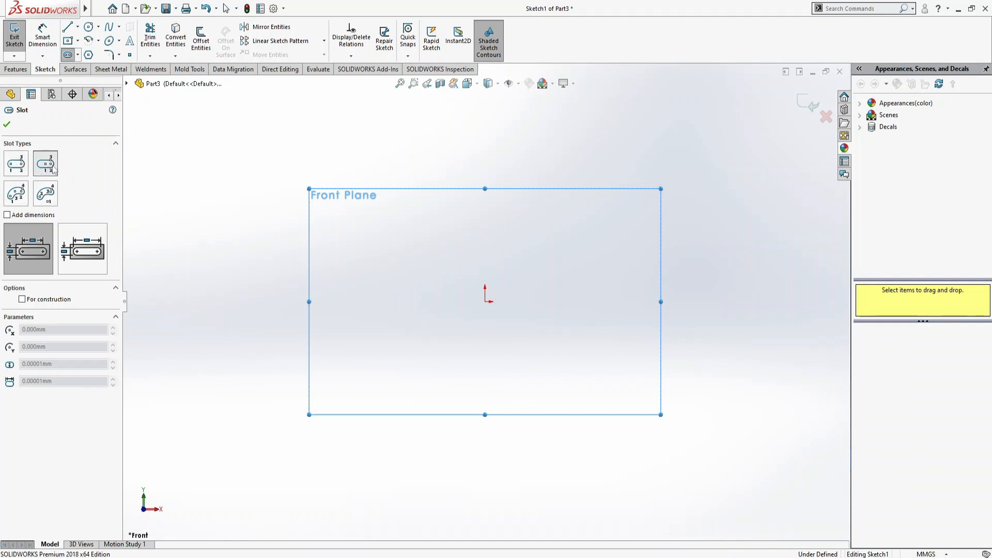
{"action": "left_click", "coordinate": [484, 302]}
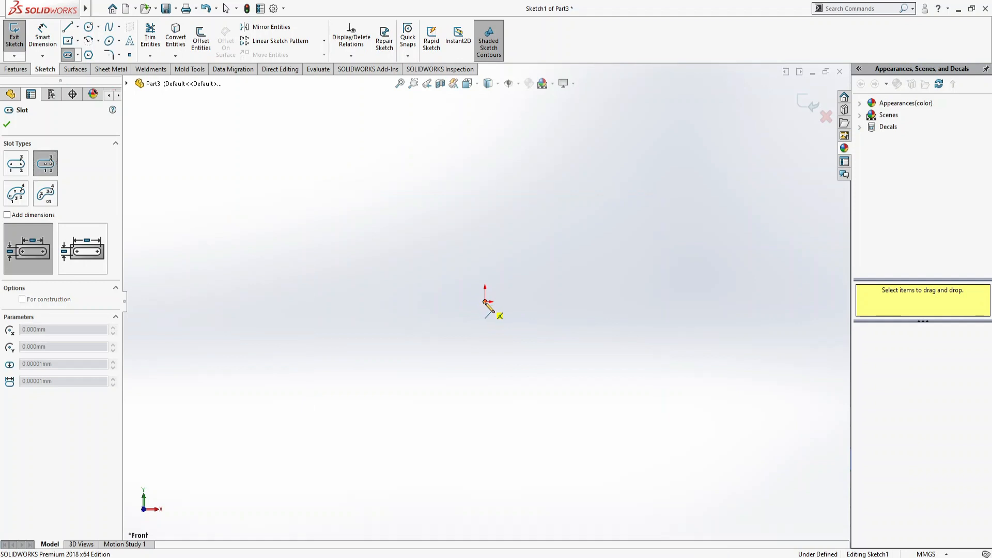
{"action": "left_click", "coordinate": [484, 435]}
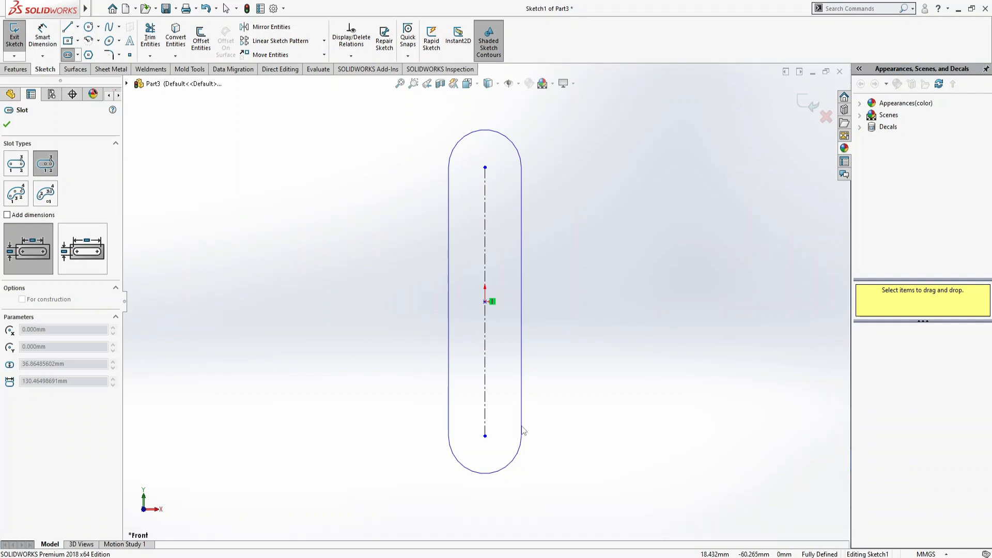
{"action": "left_click", "coordinate": [522, 429]}
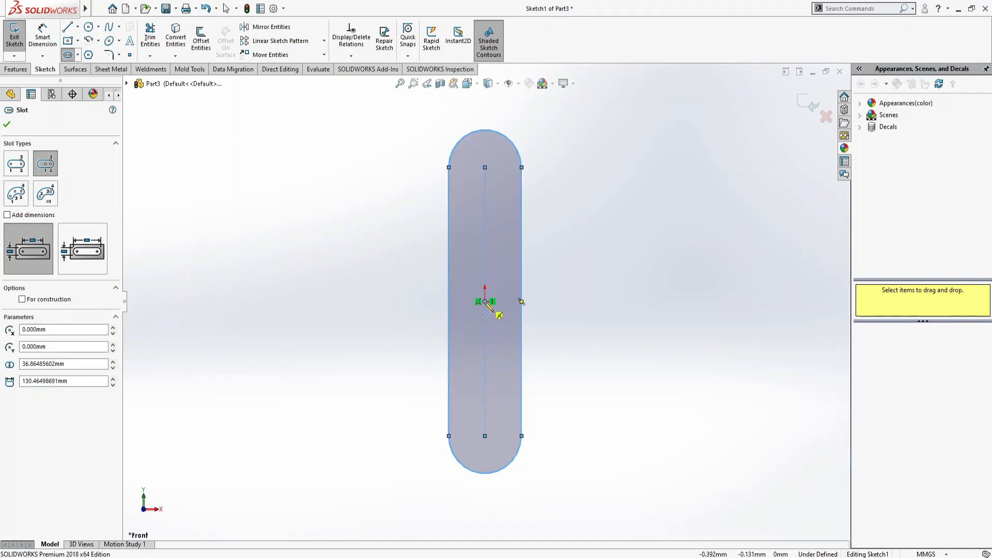
Step: Sketch a second vertical centerpoint slot around the first, sharing its origin center and arc centers, about 48 mm wide
{"action": "left_click", "coordinate": [485, 303]}
{"action": "left_click", "coordinate": [485, 436]}
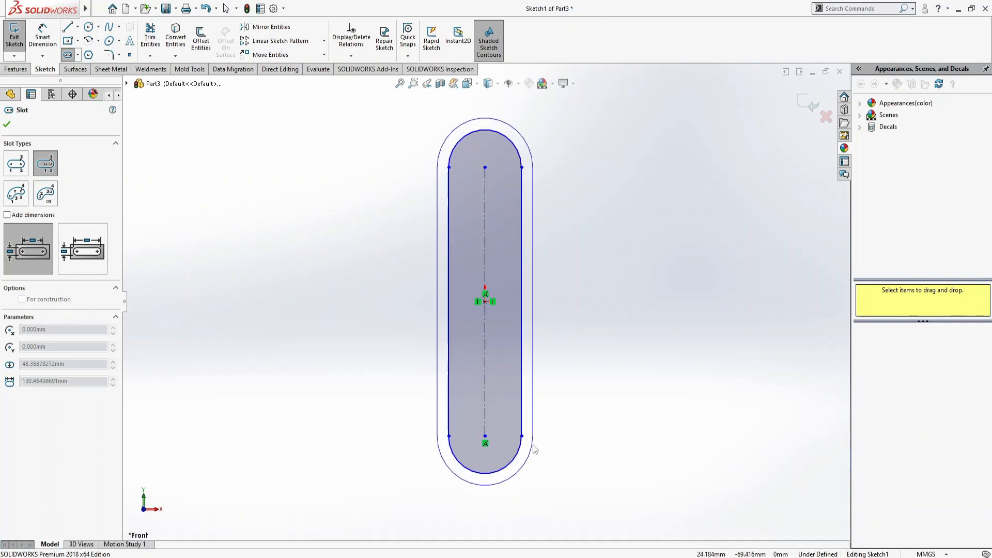
{"action": "left_click", "coordinate": [532, 444]}
Step: Dimension the slots' vertical centerline length as 130 mm
{"action": "left_click", "coordinate": [43, 42]}
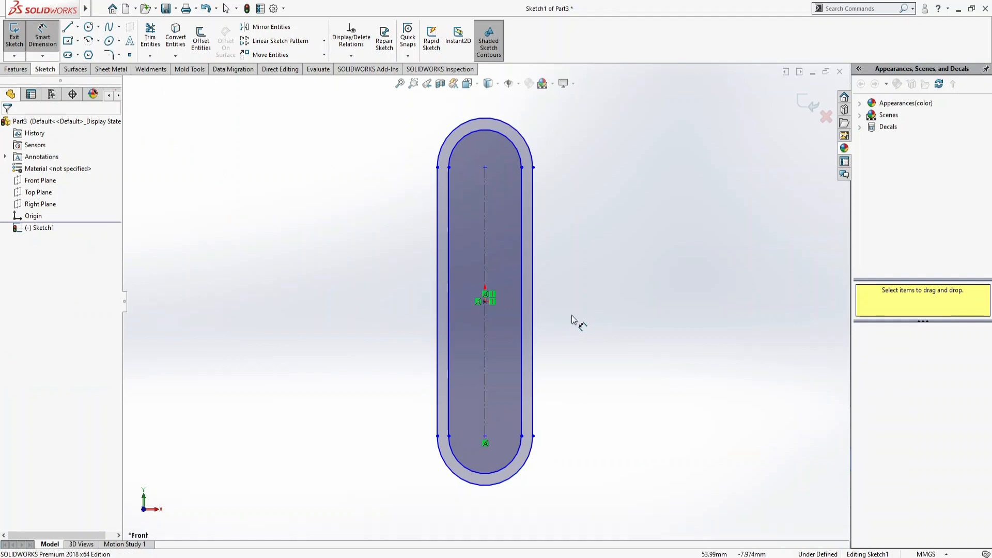
{"action": "left_click", "coordinate": [488, 274]}
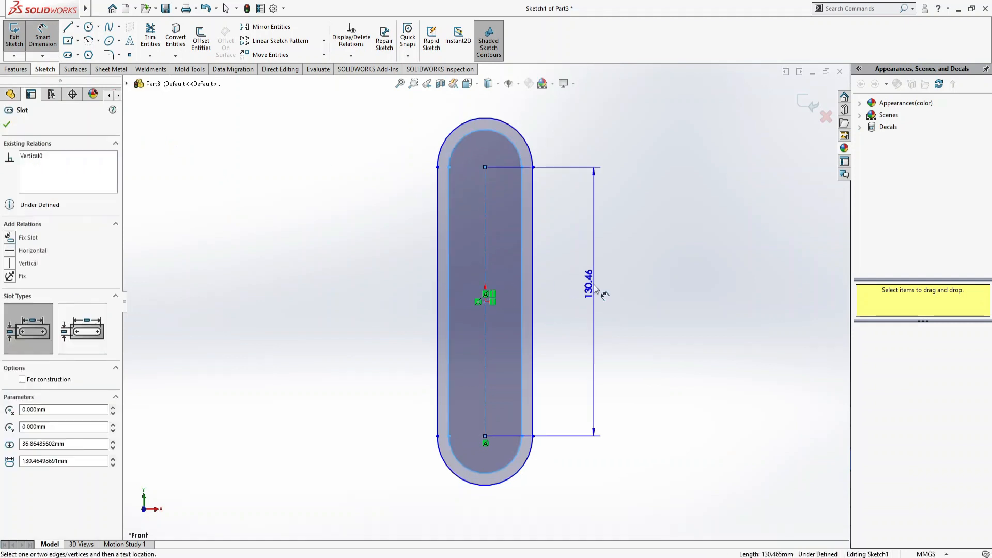
{"action": "left_click", "coordinate": [594, 288]}
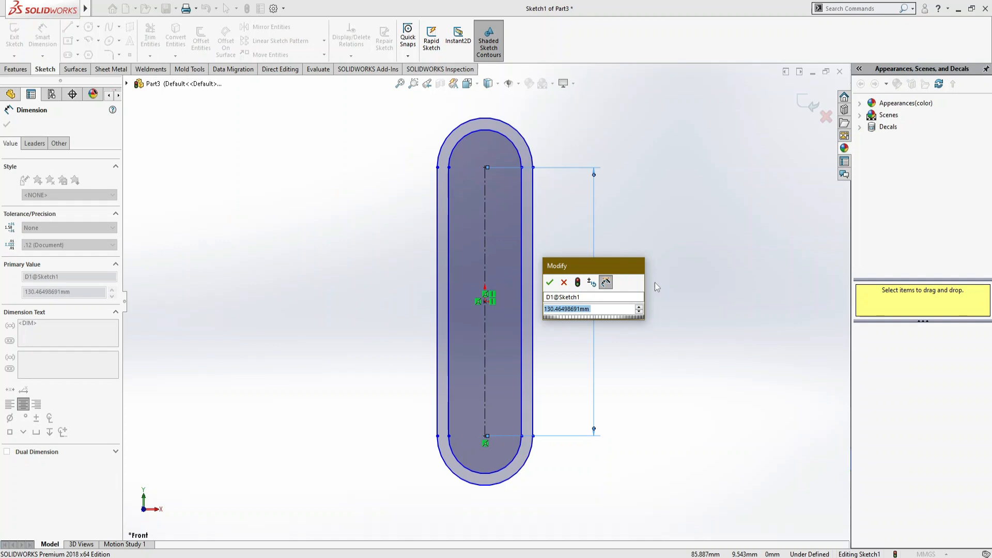
{"action": "type", "text": "1"}
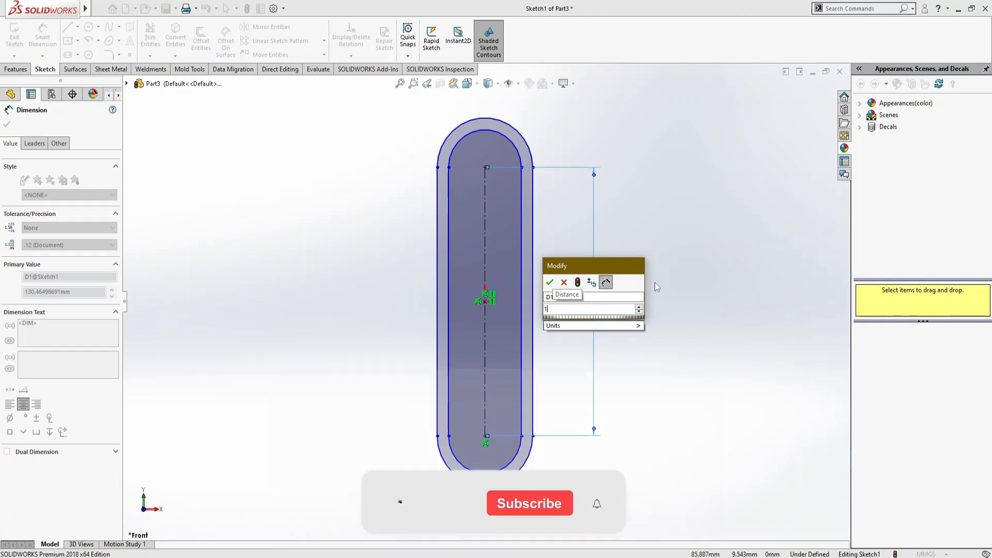
{"action": "type", "text": "30"}
{"action": "key", "text": "Return"}
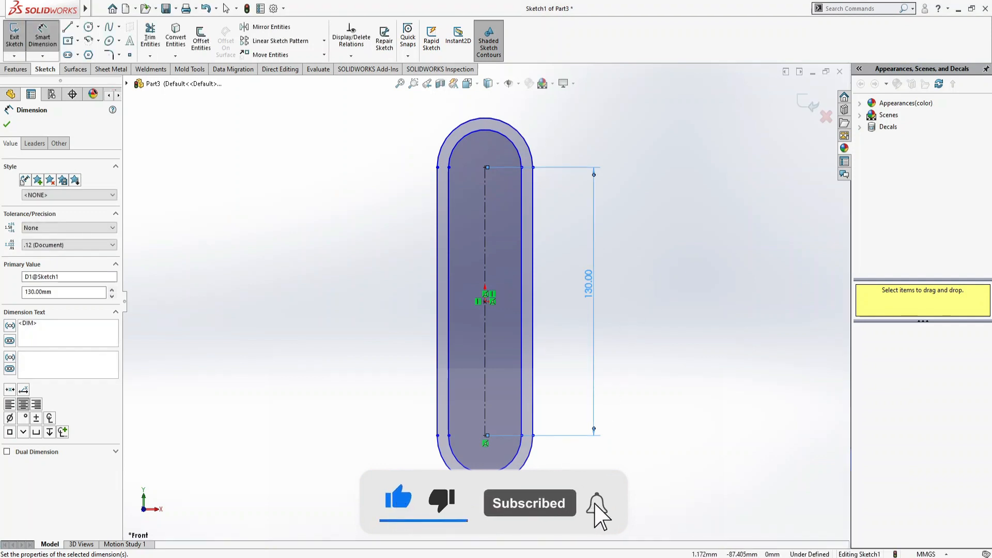
Step: Dimension the inner slot's end arc radius as 10 mm
{"action": "left_click", "coordinate": [486, 468]}
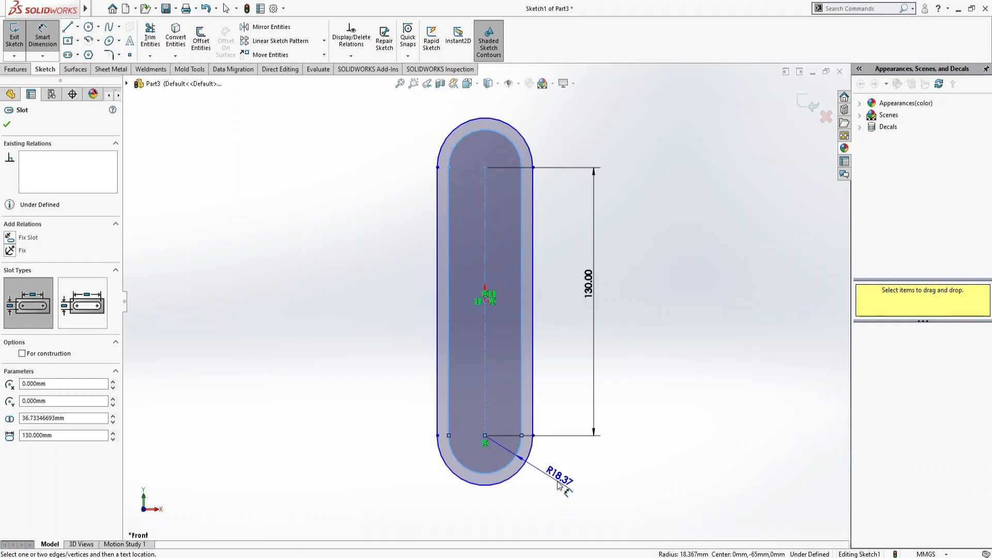
{"action": "left_click", "coordinate": [558, 485]}
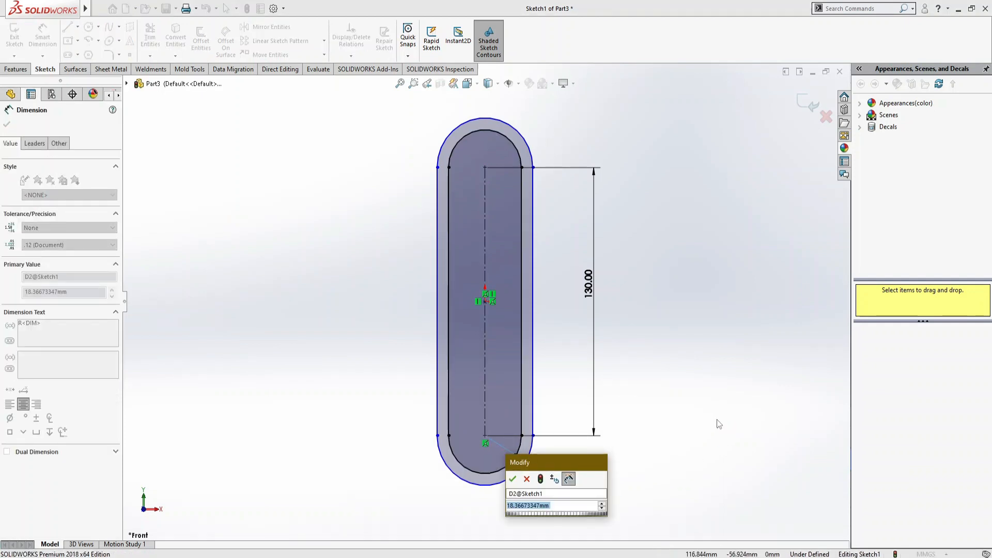
{"action": "type", "text": "10"}
{"action": "key", "text": "Return"}
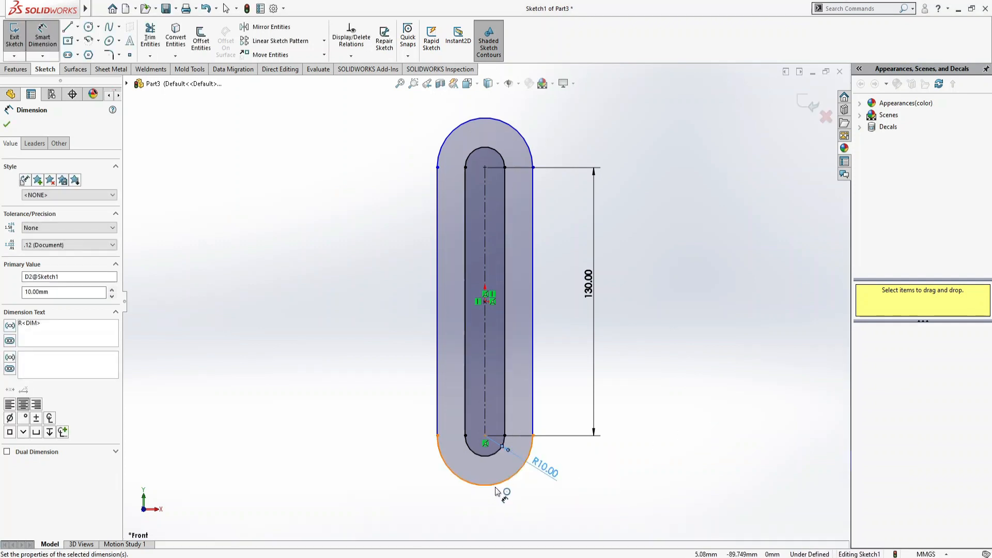
Step: Dimension the outer slot's end arc radius as 13 mm
{"action": "left_click", "coordinate": [527, 492]}
{"action": "left_click", "coordinate": [537, 496]}
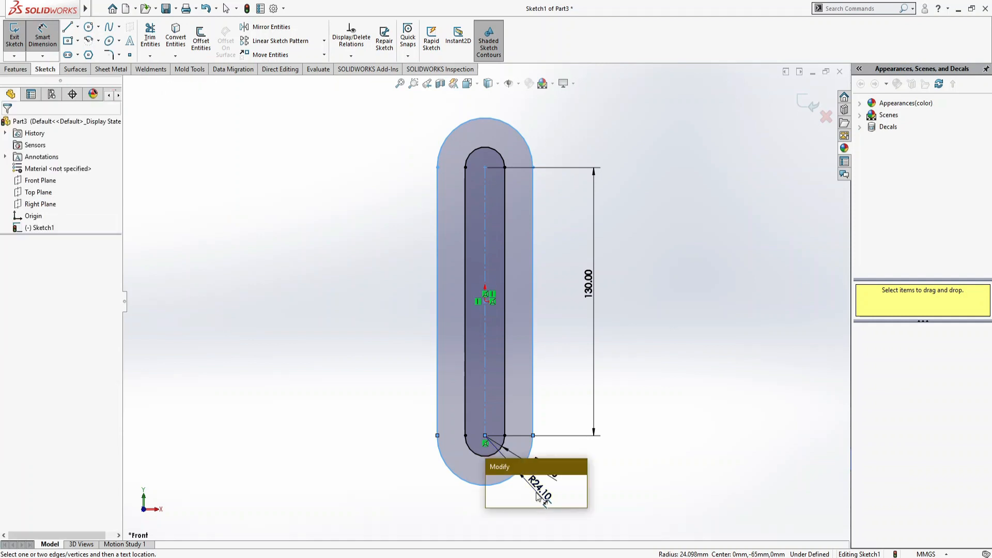
{"action": "type", "text": "1"}
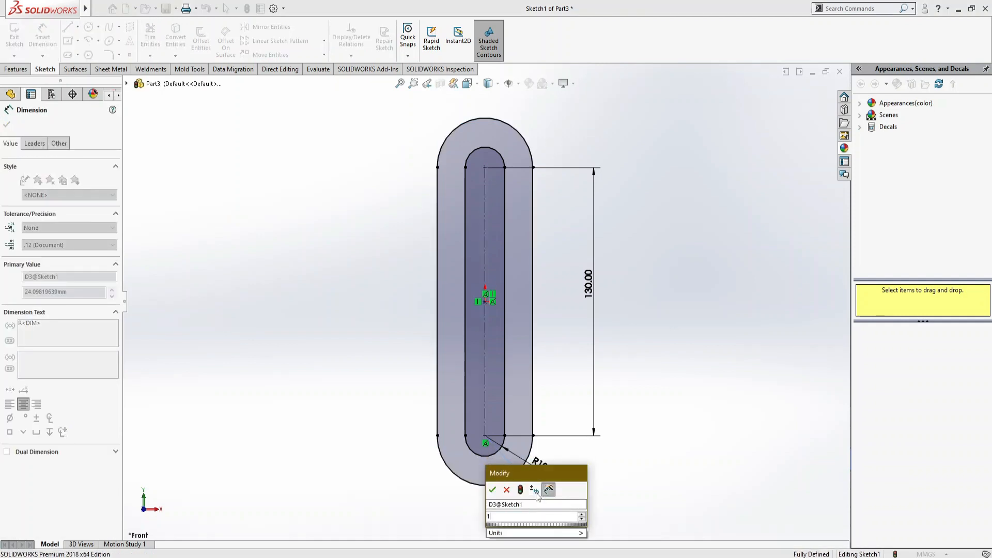
{"action": "type", "text": "3"}
{"action": "key", "text": "Return"}
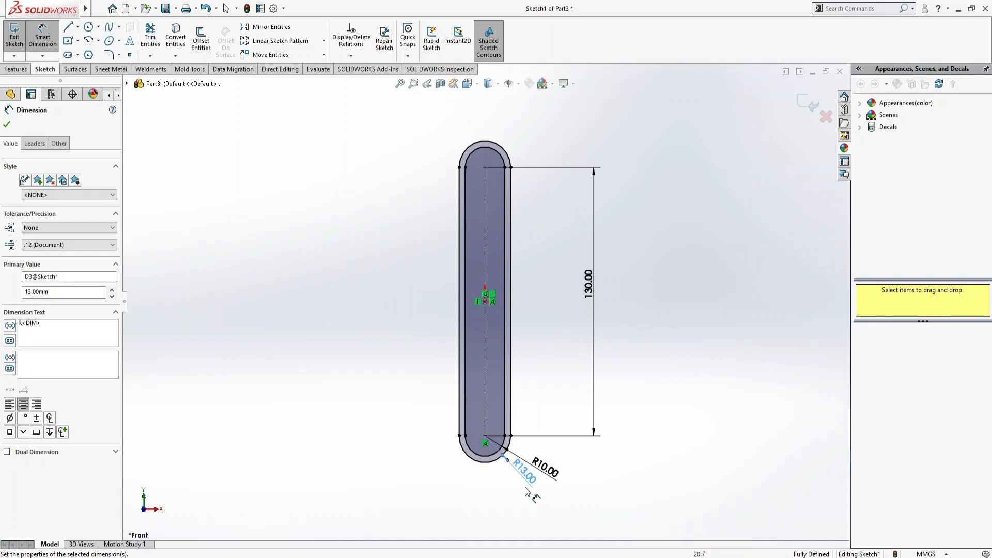
Step: Set the outer slot's end arc radius to 15 mm
{"action": "double_click", "coordinate": [524, 470]}
{"action": "type", "text": "15"}
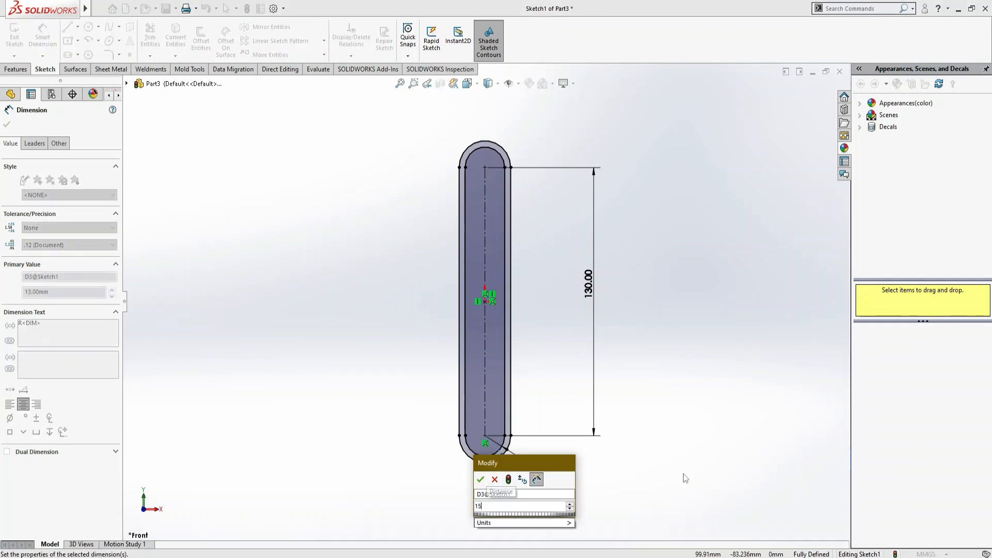
{"action": "key", "text": "Return"}
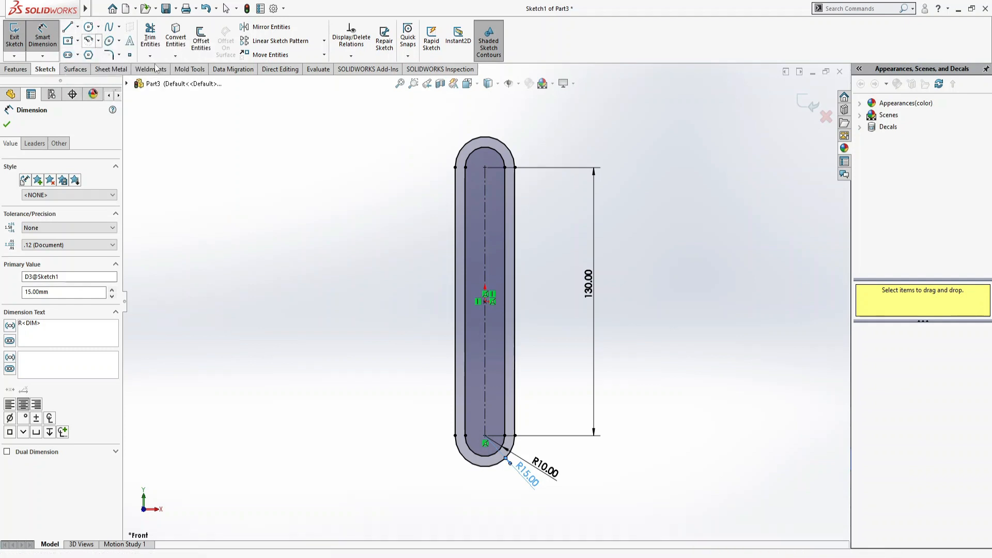
Step: Sketch a 3-sided inscribed-circle polygon right of the slots, centered about 31 mm horizontally from the origin, with one vertex pointing right
{"action": "left_click", "coordinate": [89, 54]}
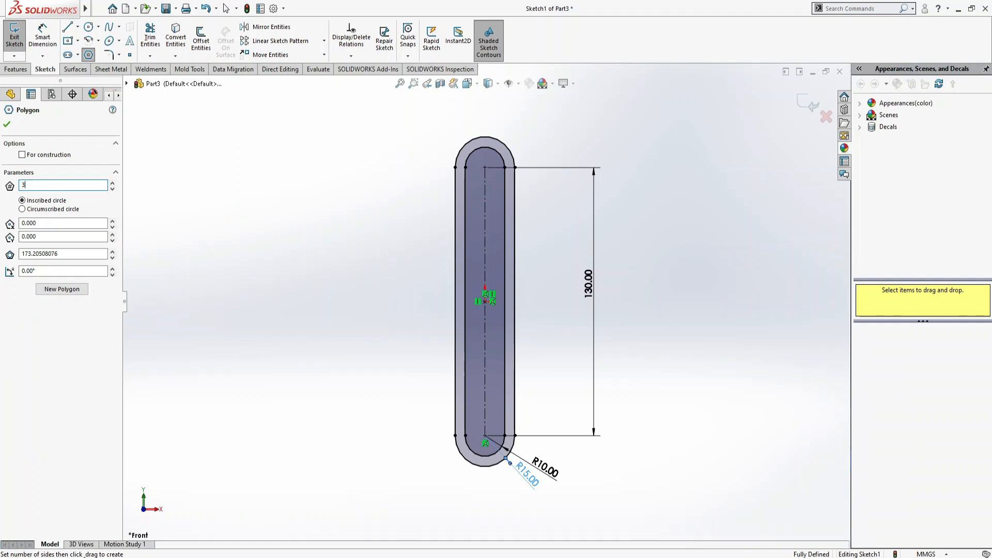
{"action": "left_click", "coordinate": [548, 302]}
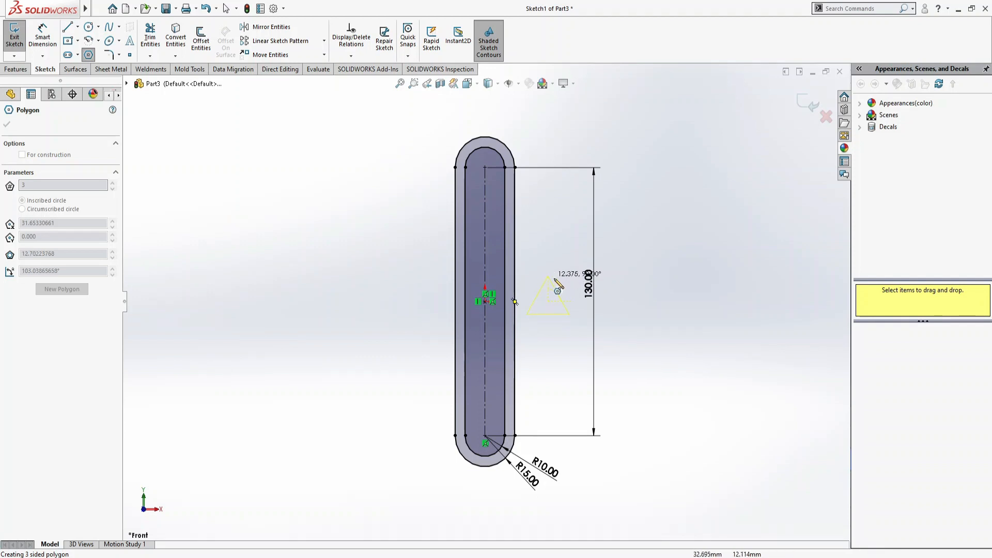
{"action": "left_click", "coordinate": [578, 303]}
{"action": "key", "text": "Escape"}
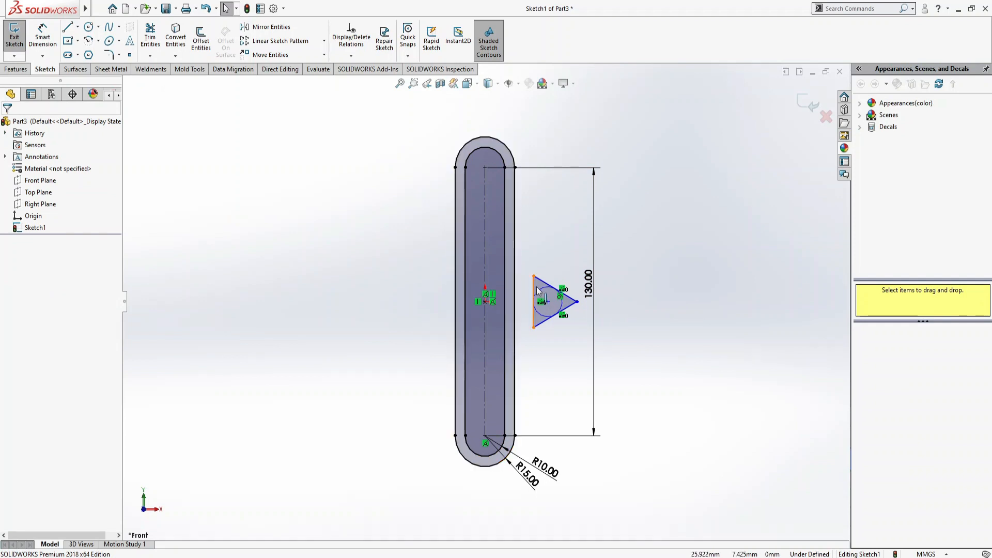
Step: Make the triangle's vertical side collinear with the outer slot's right straight edge
{"action": "left_click", "coordinate": [533, 289]}
{"action": "left_click", "coordinate": [513, 290], "text": "ctrl"}
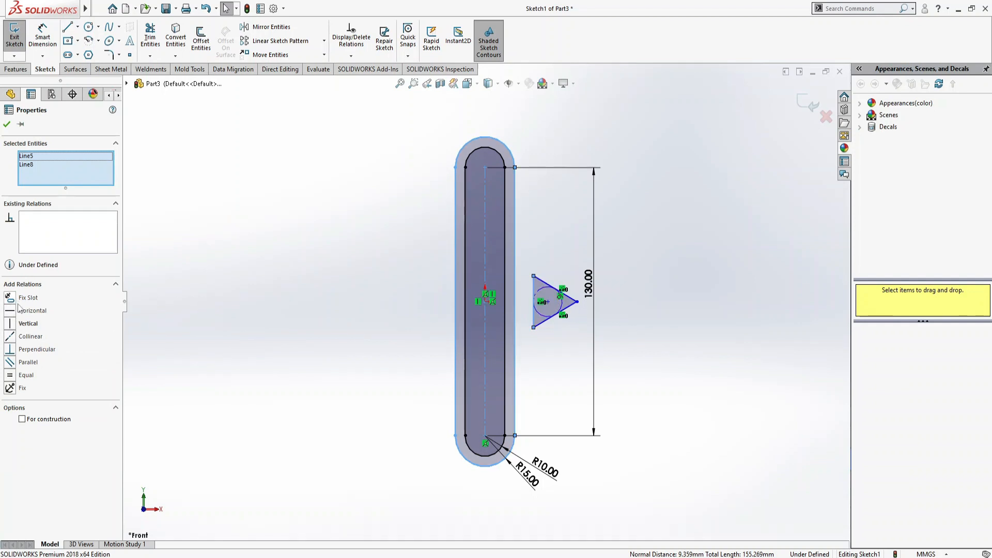
{"action": "left_click", "coordinate": [26, 337]}
{"action": "left_click", "coordinate": [269, 347]}
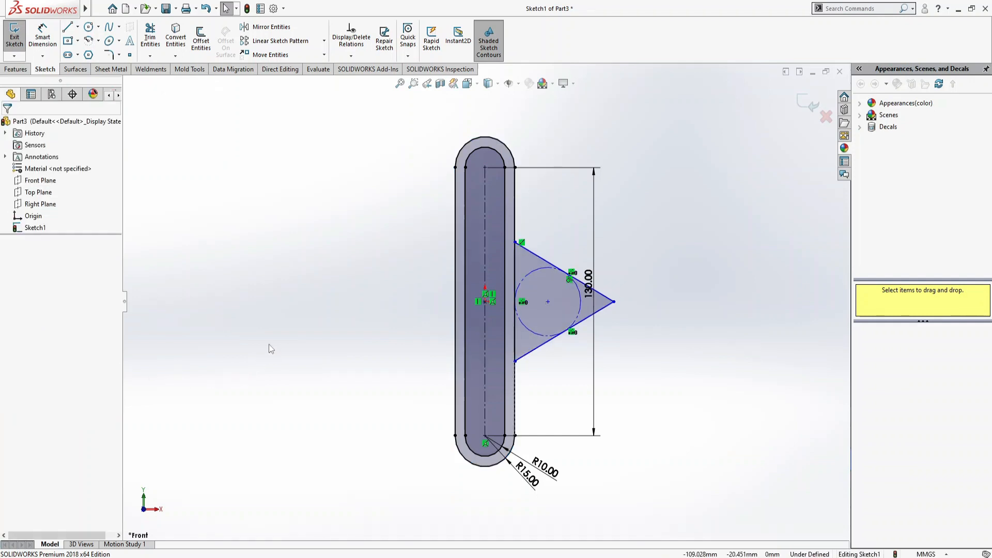
Step: Dimension the triangle's lower slanted side as 15 mm
{"action": "left_click", "coordinate": [45, 36]}
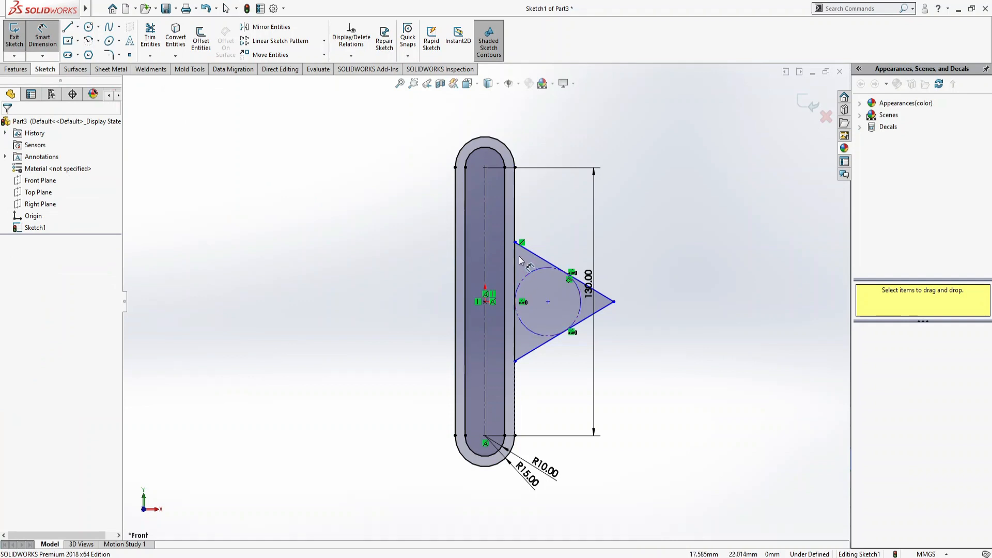
{"action": "left_click", "coordinate": [583, 328]}
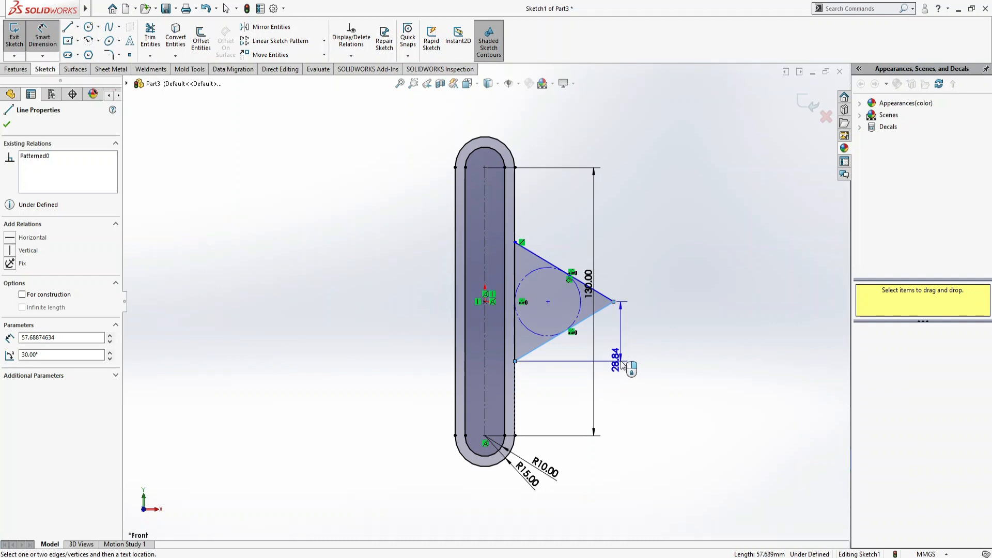
{"action": "left_click", "coordinate": [623, 386]}
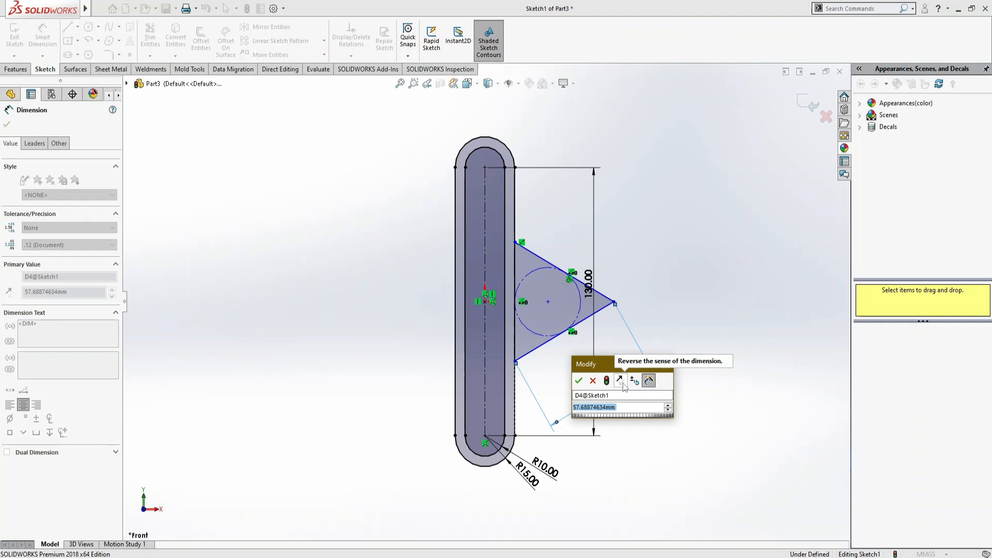
{"action": "type", "text": "15"}
{"action": "key", "text": "Return"}
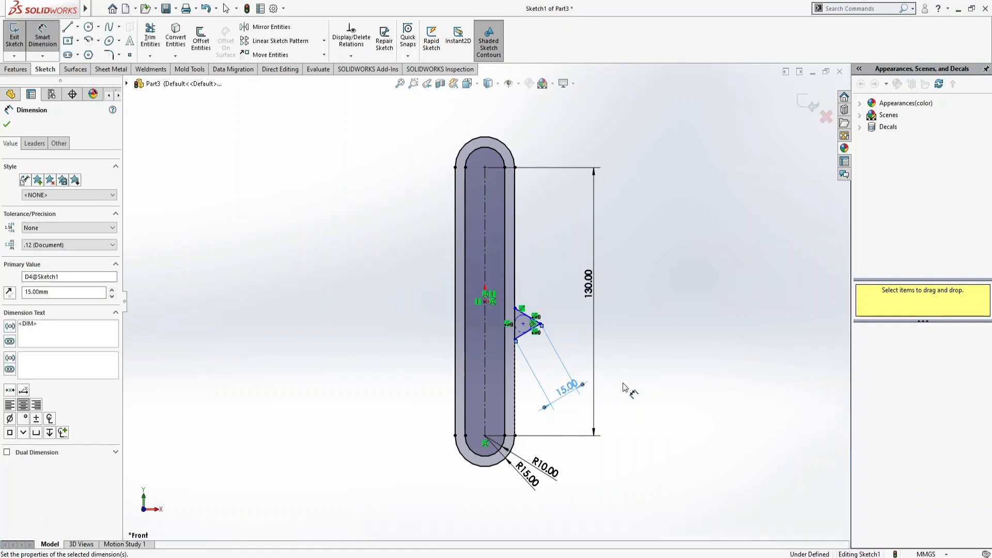
Step: Set the length of the triangle's slanted side to 30 mm
{"action": "double_click", "coordinate": [561, 396]}
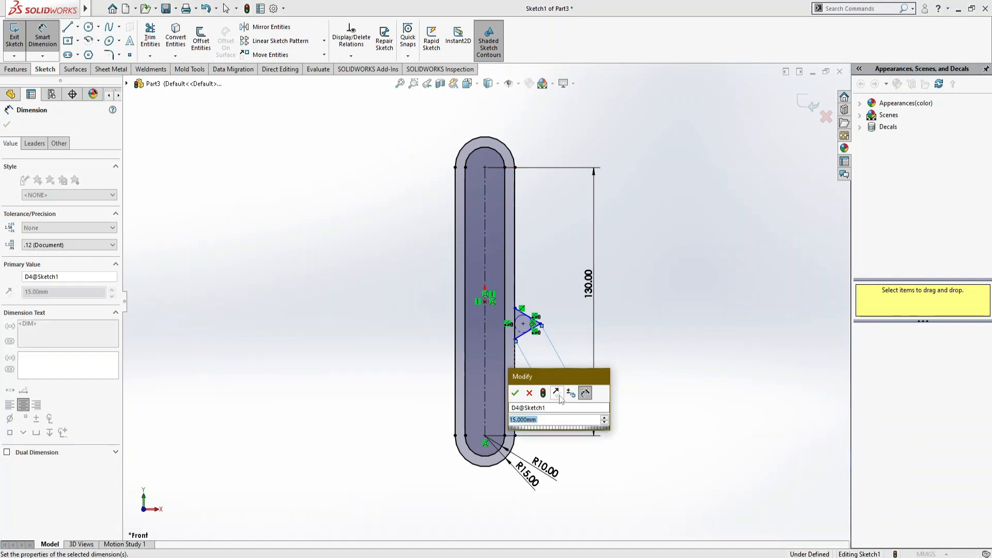
{"action": "type", "text": "30"}
{"action": "key", "text": "Return"}
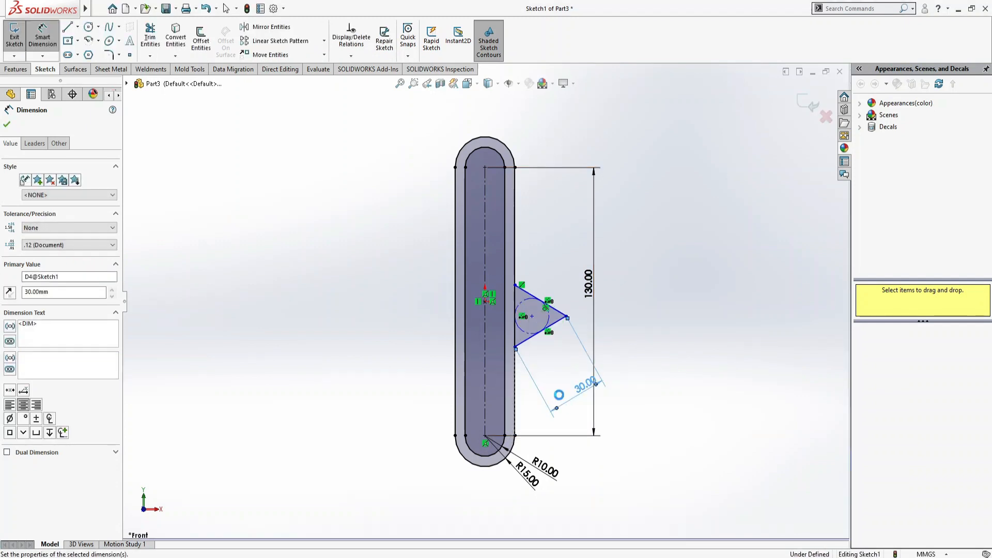
{"action": "key", "text": "Escape"}
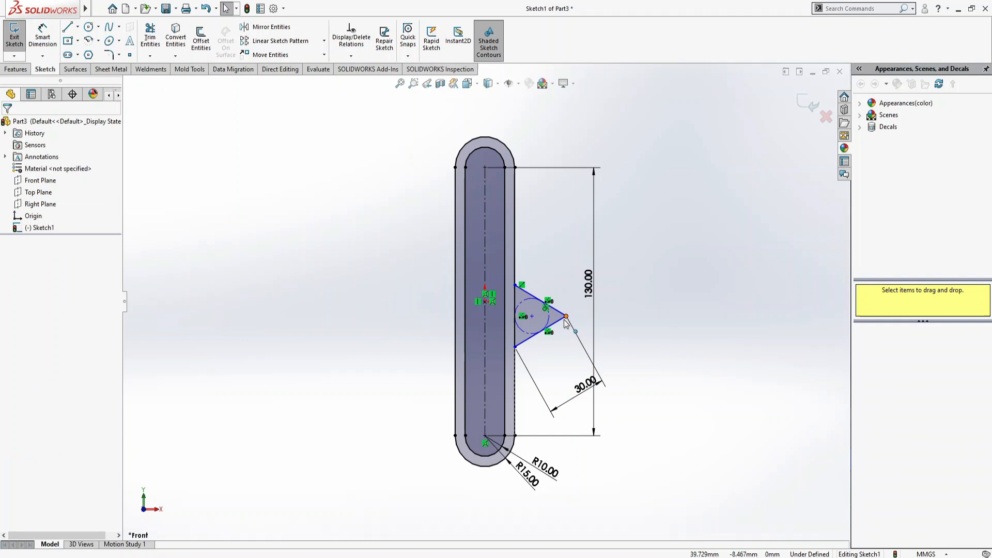
Step: Add a horizontal relation between the triangle's outer vertex and the slot's center point at the origin
{"action": "left_click", "coordinate": [565, 317]}
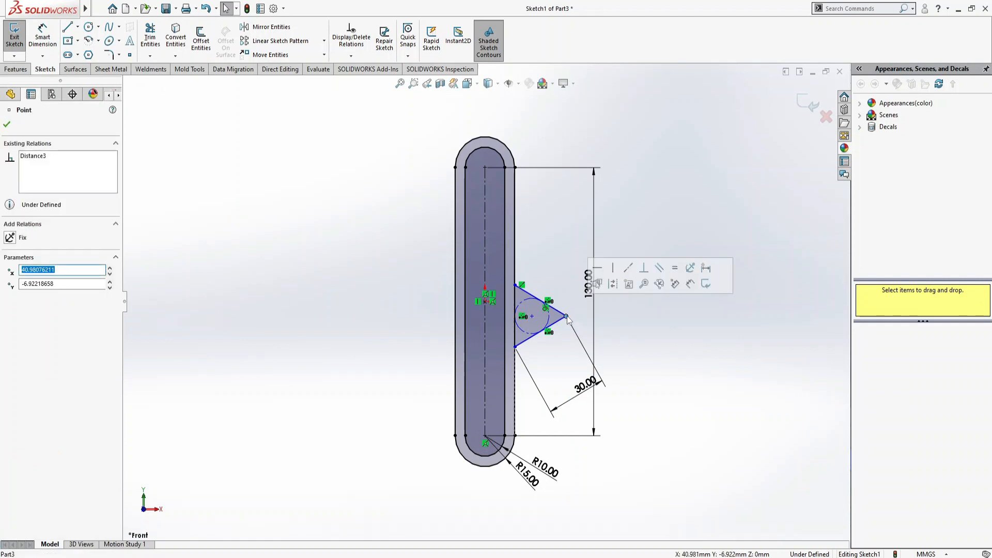
{"action": "left_click", "coordinate": [486, 302]}
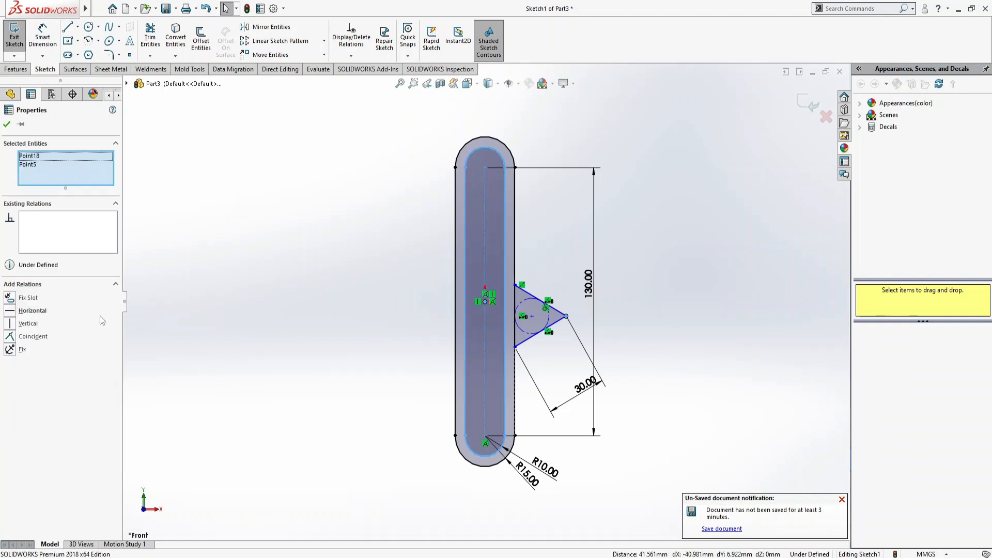
{"action": "left_click", "coordinate": [12, 312]}
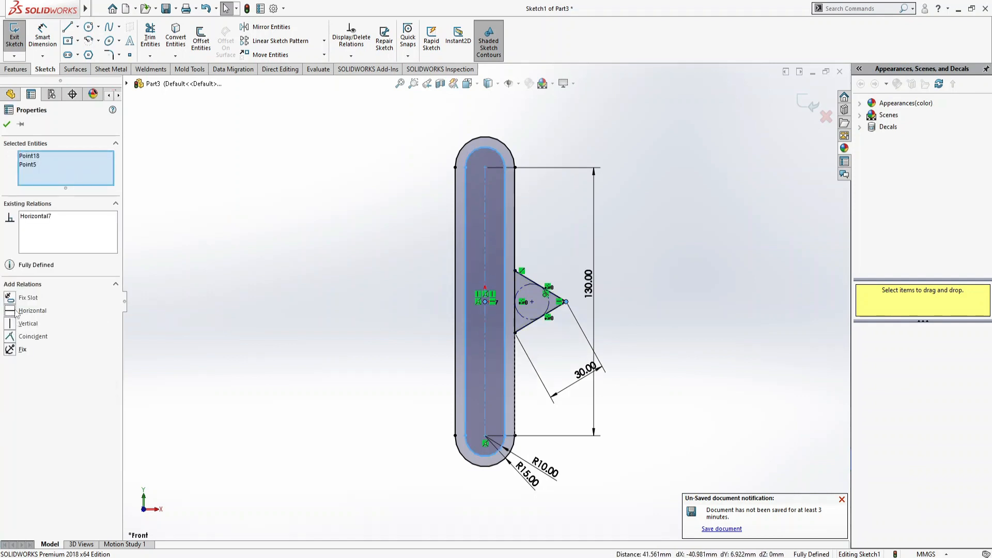
{"action": "left_click", "coordinate": [257, 347]}
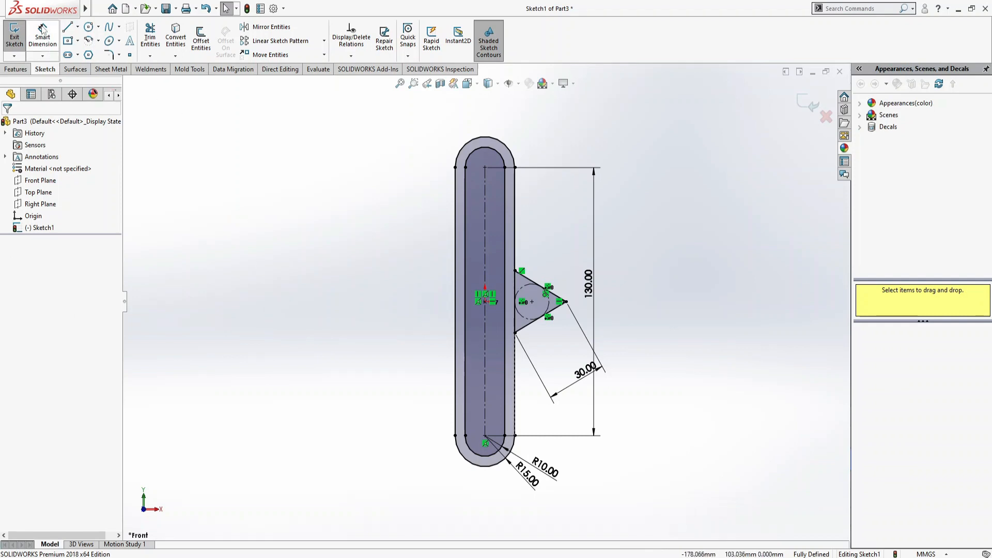
Step: Sketch a long horizontal center rectangle about 11 mm tall, level with the origin, with its near end on the triangle's slanted sides
{"action": "left_click", "coordinate": [68, 41]}
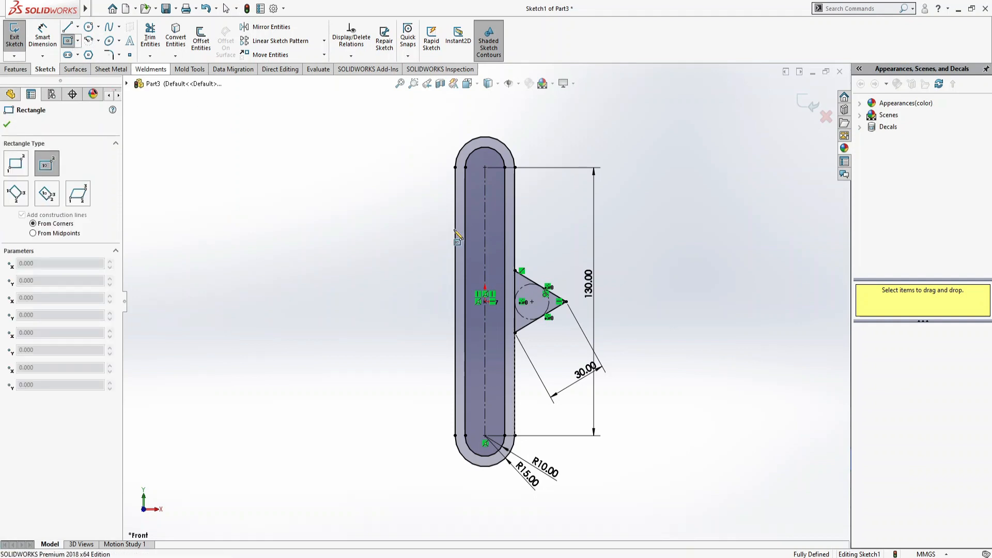
{"action": "left_click", "coordinate": [712, 303]}
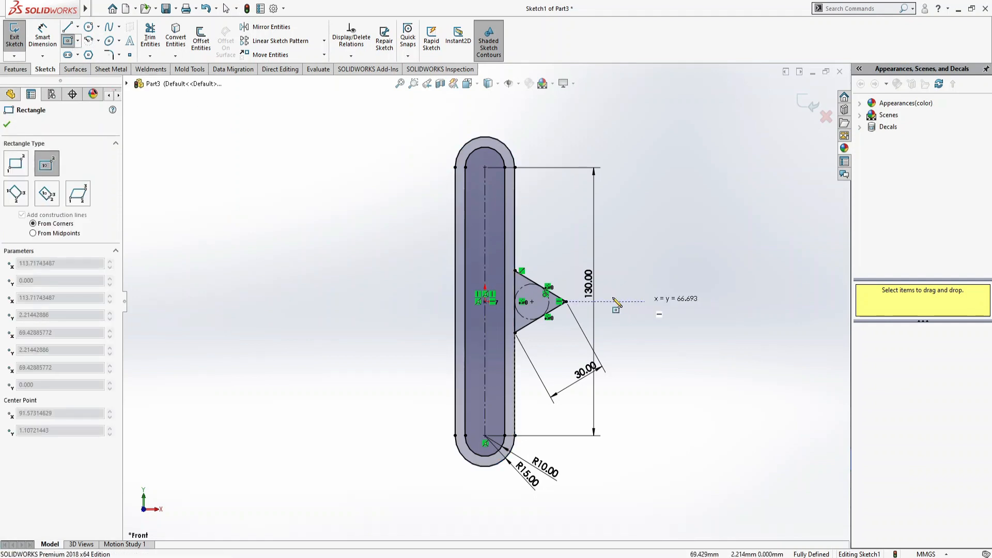
{"action": "left_click", "coordinate": [553, 295]}
{"action": "key", "text": "Escape"}
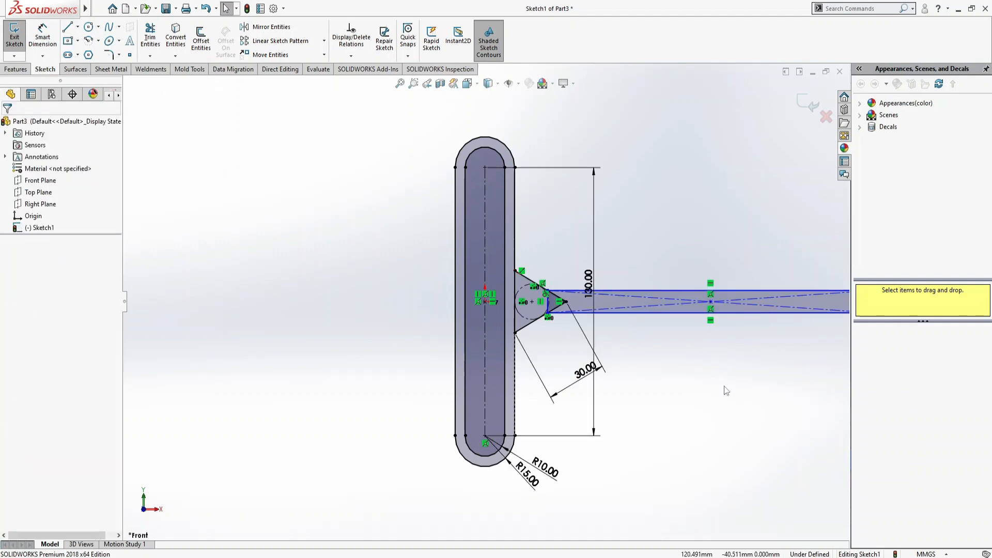
Step: Dimension the rectangle's far vertical edge as 10 mm
{"action": "left_click", "coordinate": [43, 38]}
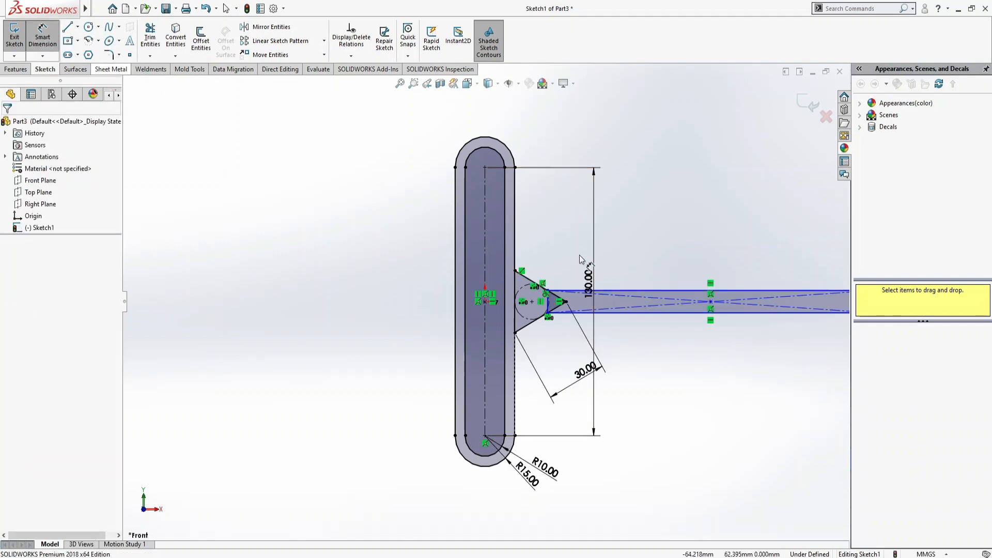
{"action": "scroll", "coordinate": [710, 333], "scroll_direction": "up", "scroll_amount": 4}
{"action": "scroll", "coordinate": [636, 304], "scroll_direction": "down", "scroll_amount": 5}
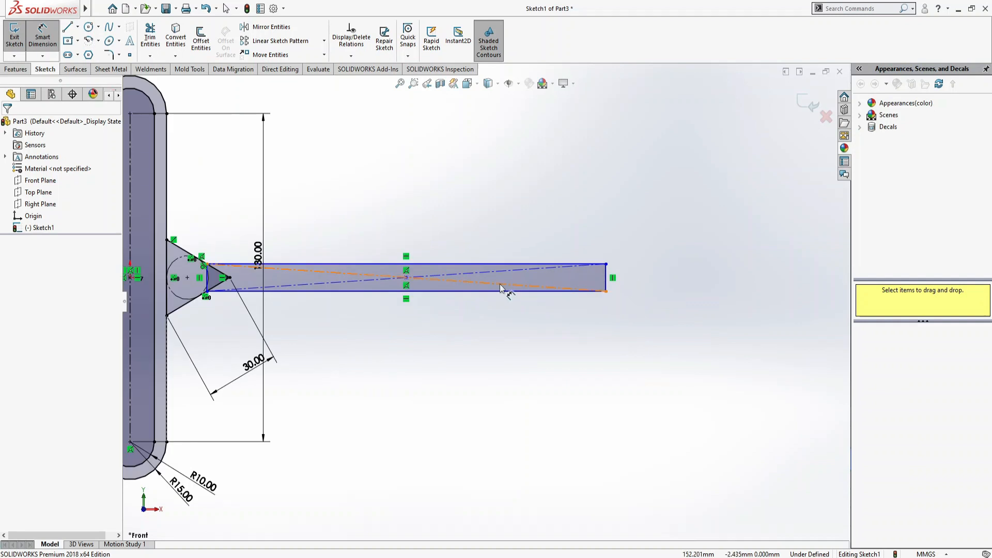
{"action": "left_click", "coordinate": [399, 83]}
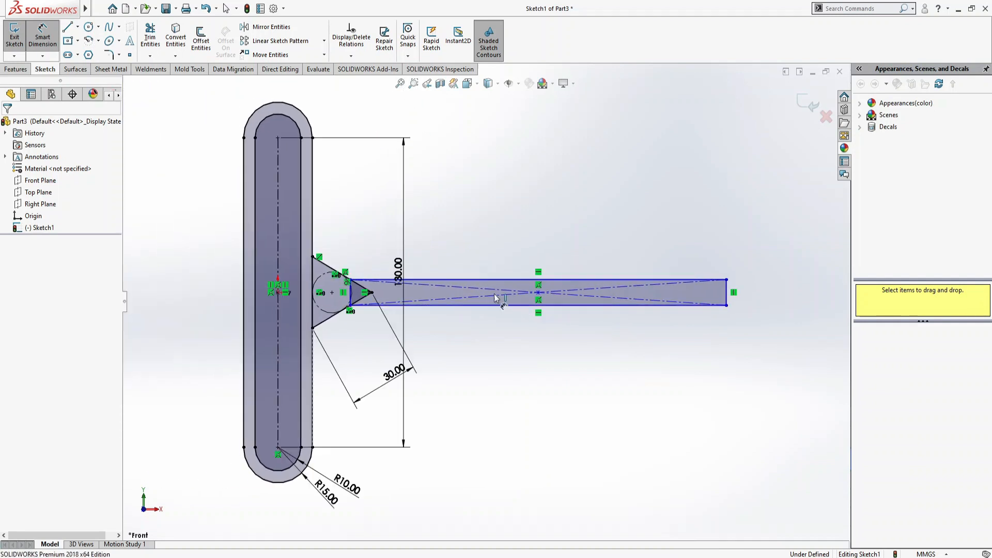
{"action": "left_click", "coordinate": [727, 295]}
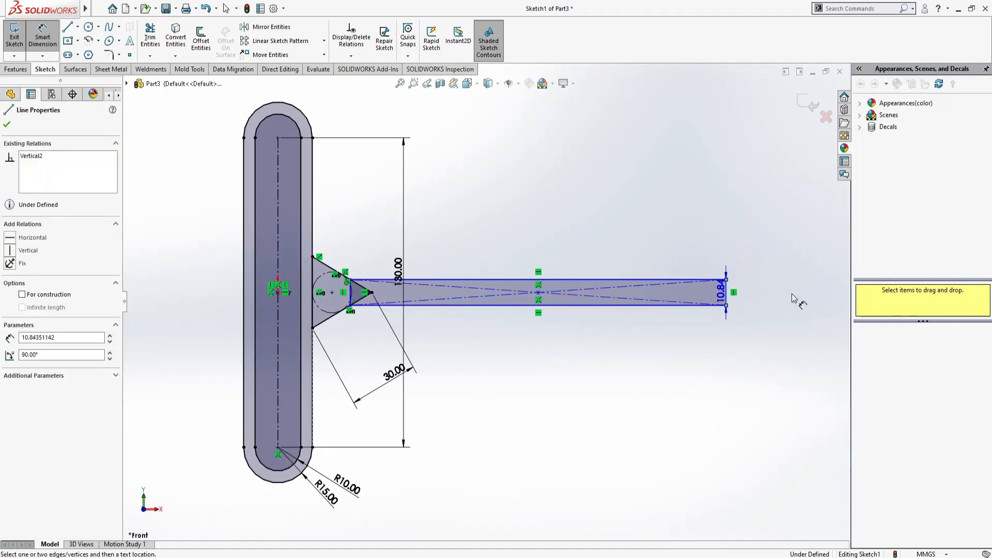
{"action": "left_click", "coordinate": [791, 296]}
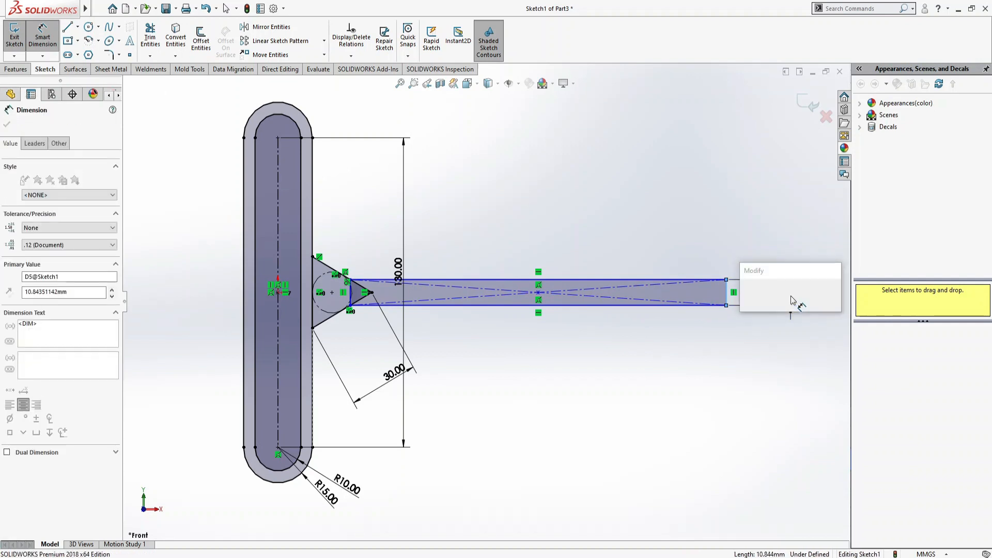
{"action": "type", "text": "10.00mm"}
{"action": "key", "text": "Return"}
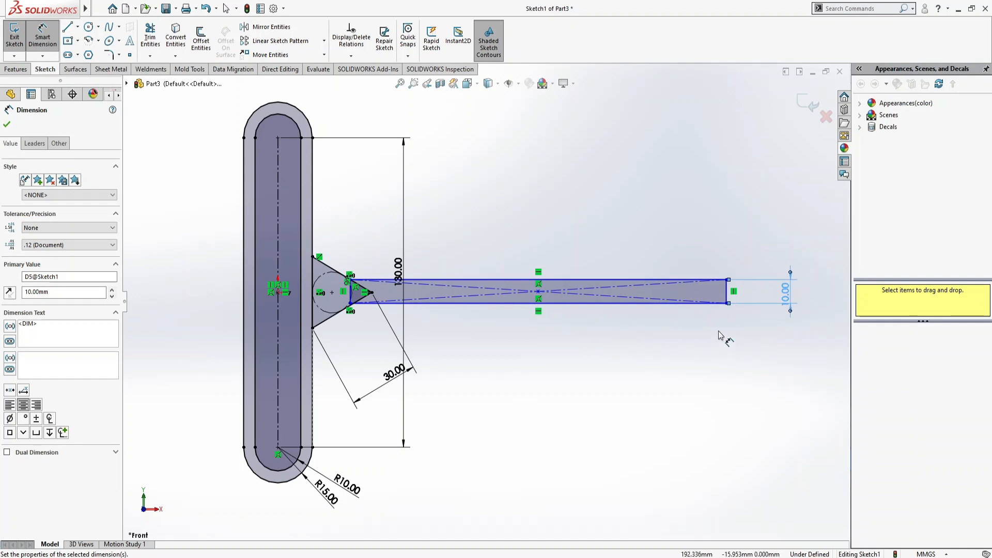
Step: Undo the rectangle's height dimension and delete the rectangle
{"action": "key", "text": "ctrl+z"}
{"action": "key", "text": "ctrl+z"}
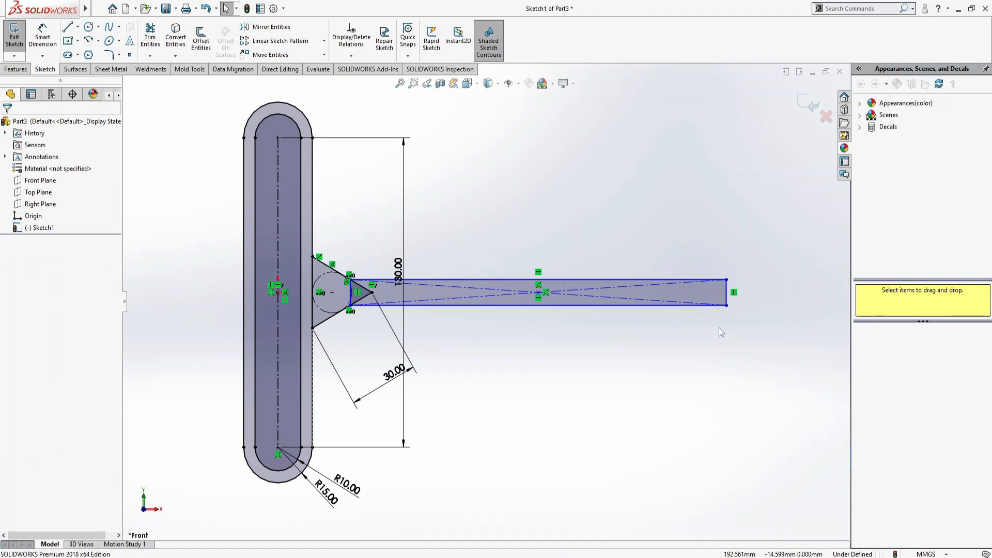
{"action": "key", "text": "Delete"}
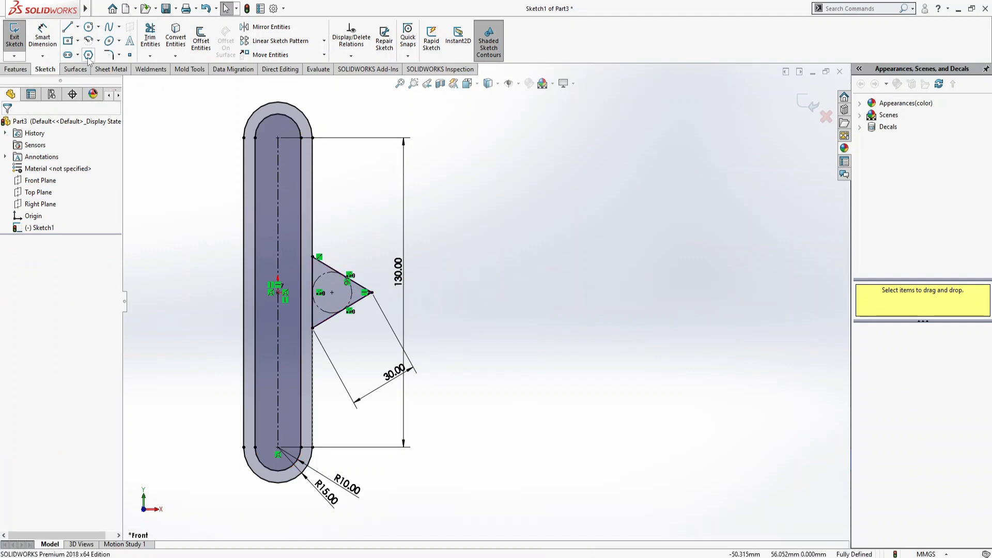
Step: Sketch a vertical line about 7.6 mm long between the triangle's two slanted sides, near its outer vertex
{"action": "left_click", "coordinate": [68, 27]}
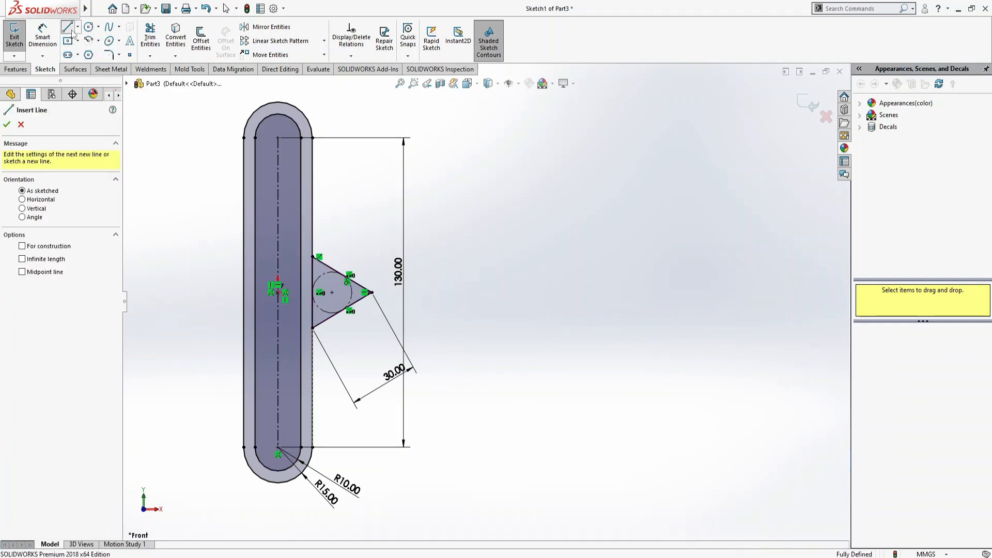
{"action": "left_click", "coordinate": [370, 293]}
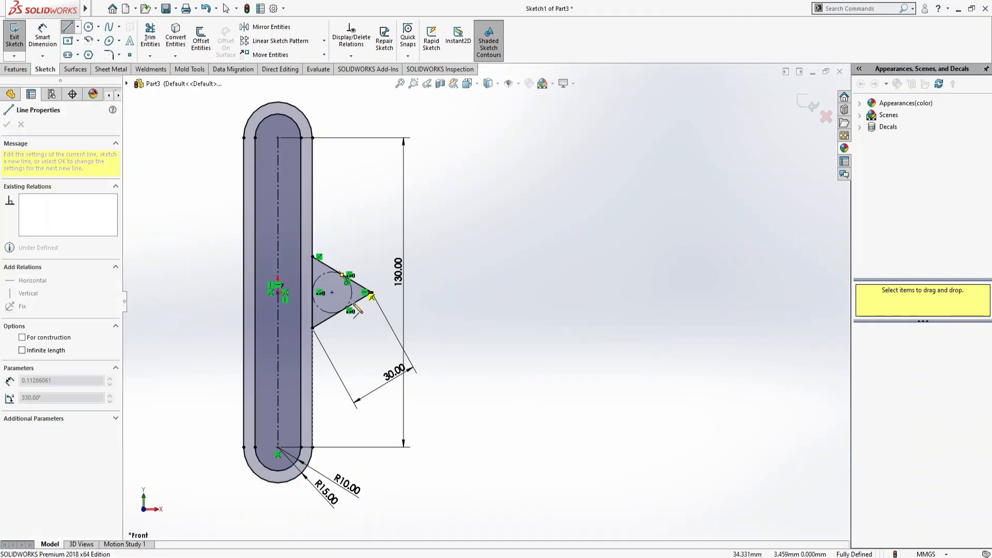
{"action": "left_click", "coordinate": [357, 301]}
{"action": "key", "text": "Escape"}
{"action": "scroll", "coordinate": [349, 298], "scroll_direction": "down", "scroll_amount": 8}
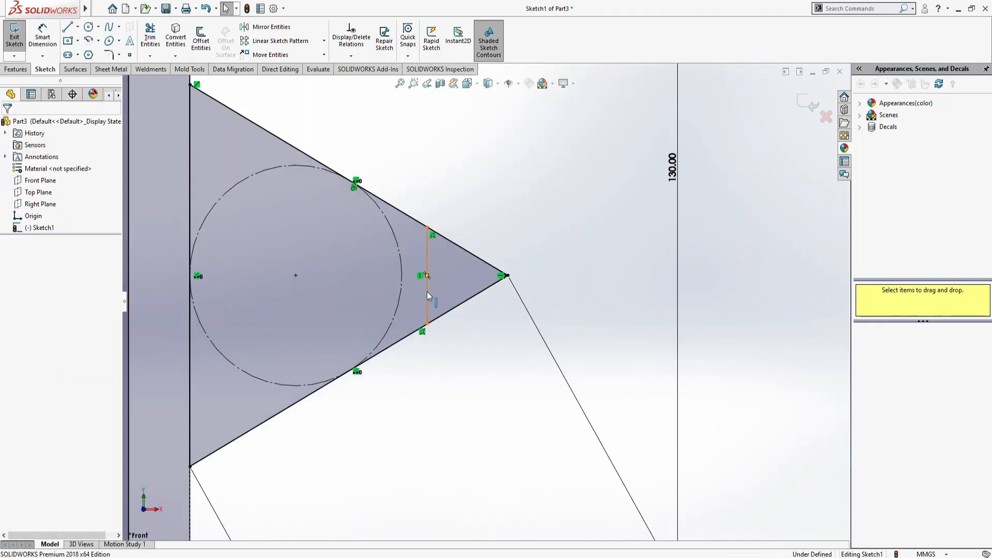
{"action": "left_click", "coordinate": [428, 295]}
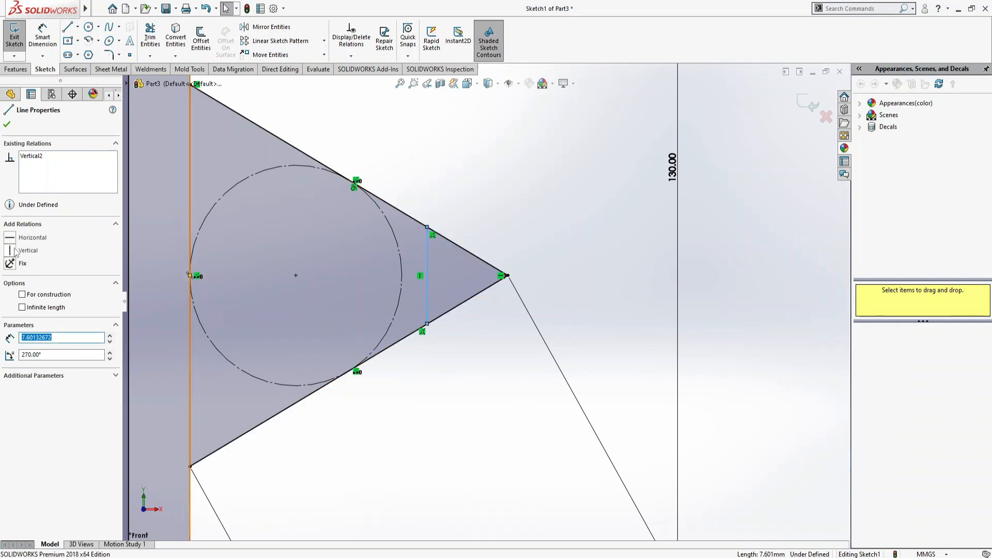
{"action": "left_click", "coordinate": [467, 406]}
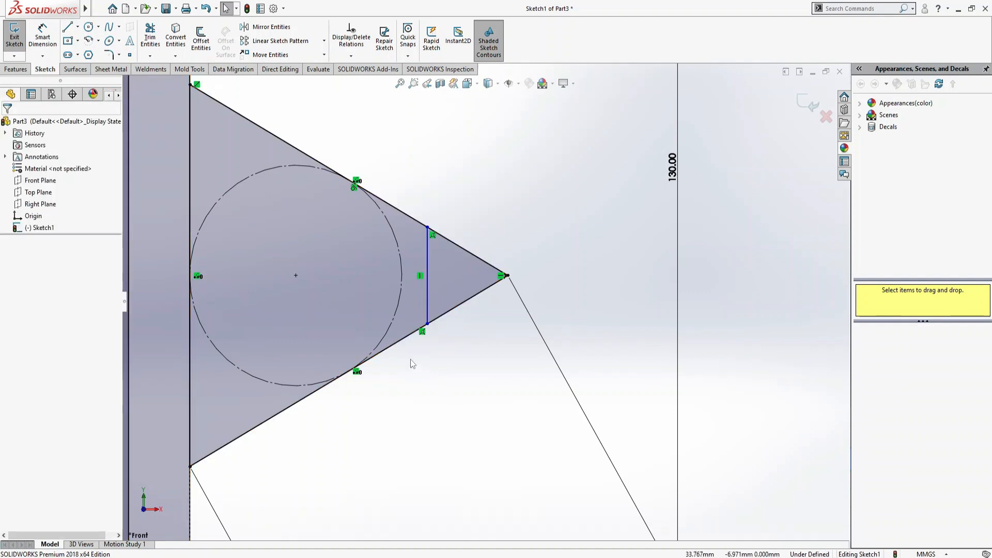
Step: Dimension the vertical line across the triangle's tip as 10 mm
{"action": "left_click", "coordinate": [43, 37]}
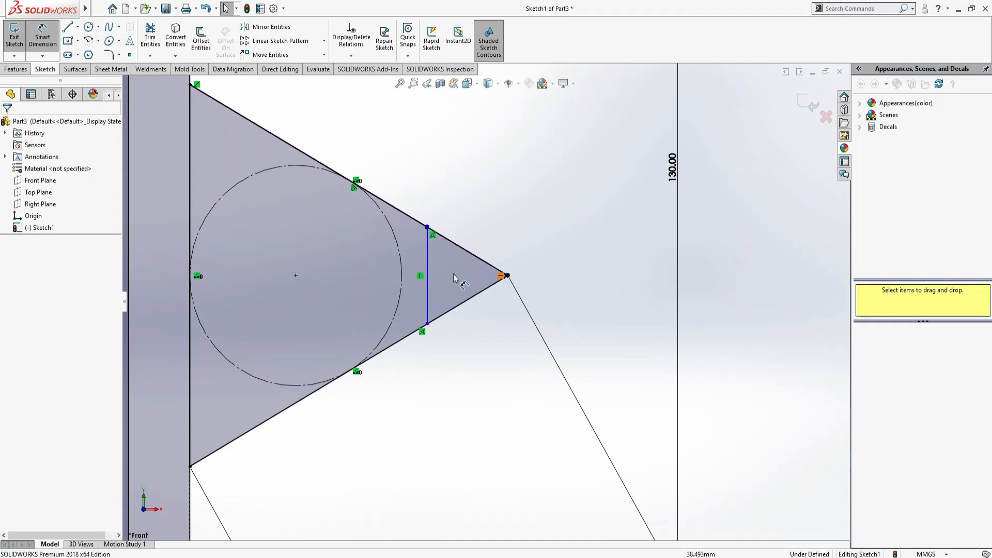
{"action": "left_click", "coordinate": [428, 261]}
{"action": "left_click", "coordinate": [581, 276]}
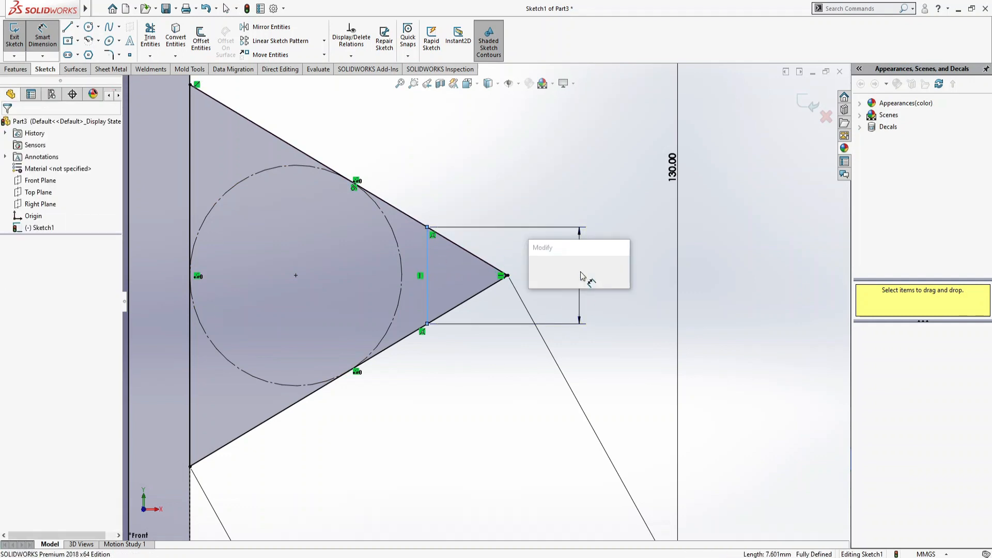
{"action": "type", "text": "10"}
{"action": "key", "text": "Return"}
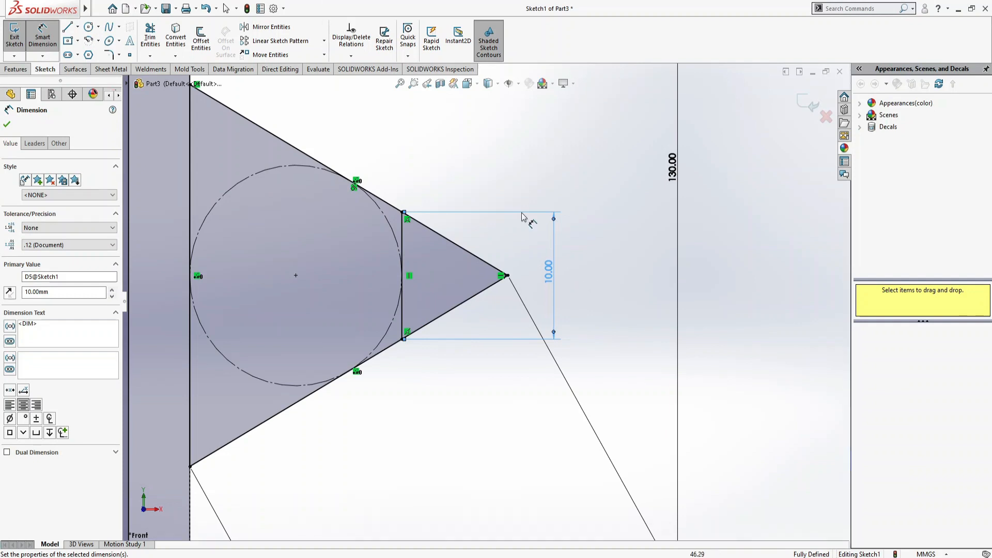
Step: Trim away the two slanted segments forming the triangle's tip beyond the 10 mm vertical line
{"action": "left_click", "coordinate": [157, 40]}
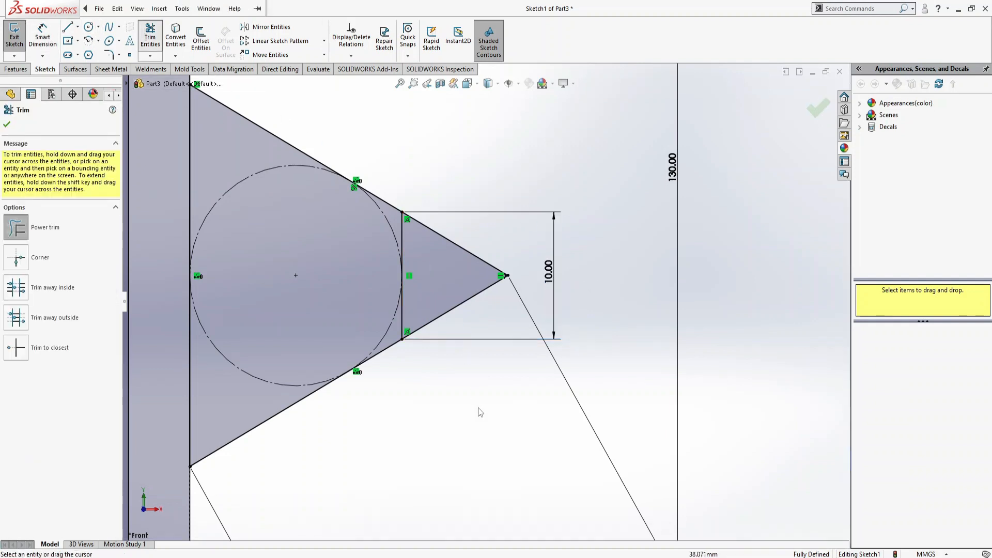
{"action": "left_click_drag", "start_coordinate": [453, 397], "coordinate": [470, 226]}
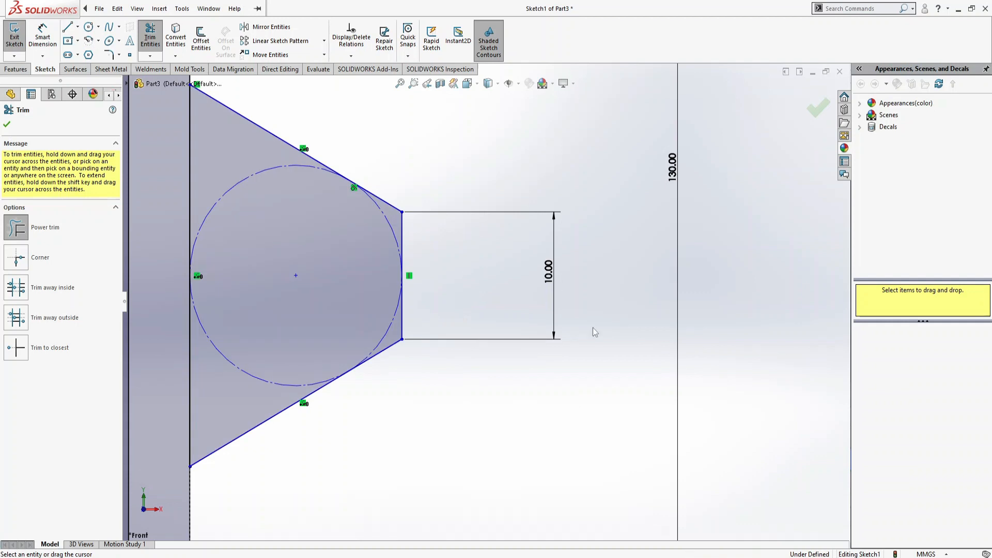
{"action": "scroll", "coordinate": [593, 328], "scroll_direction": "up", "scroll_amount": 10}
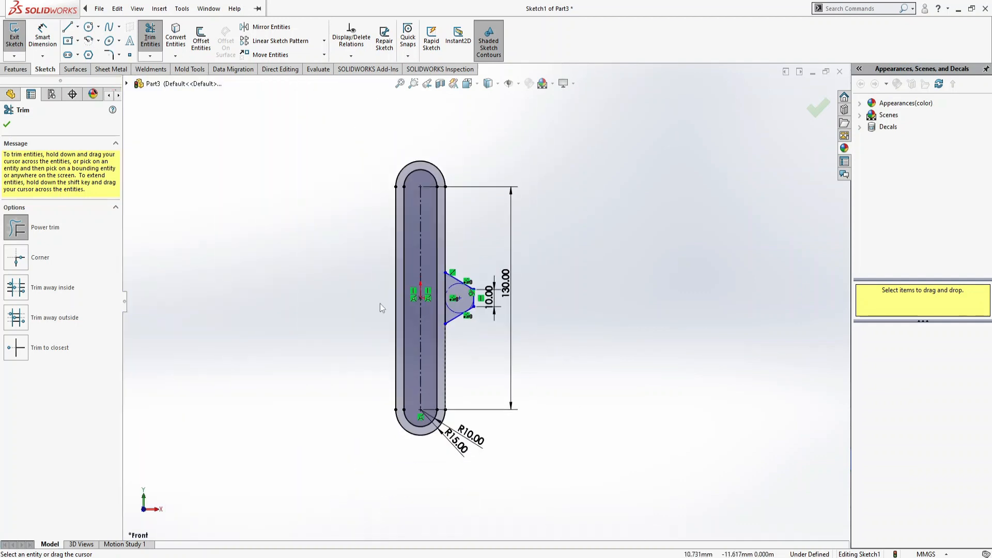
Step: Extrude the slotted ring and its truncated triangular projection as selected contours, Mid Plane, with a depth of 15 mm
{"action": "left_click", "coordinate": [16, 70]}
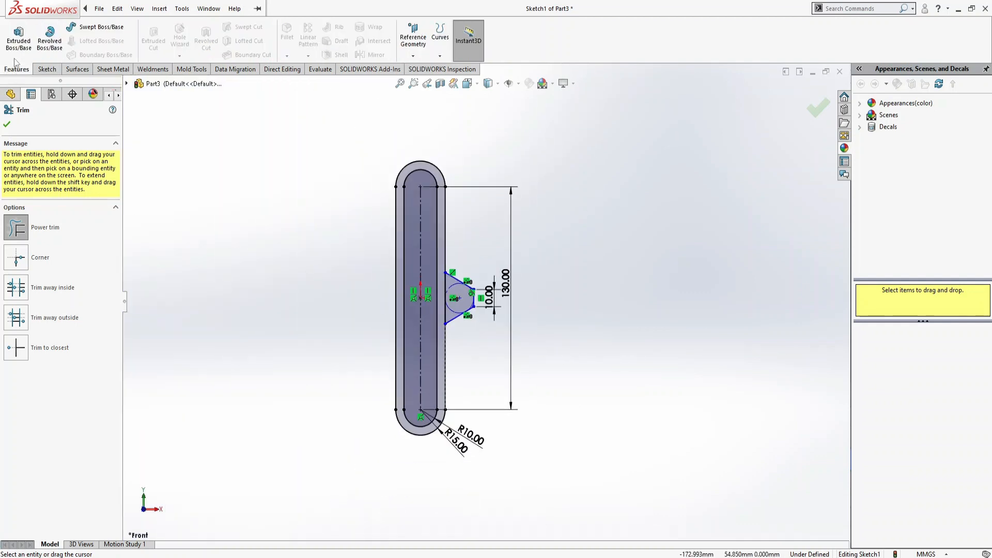
{"action": "left_click", "coordinate": [19, 37]}
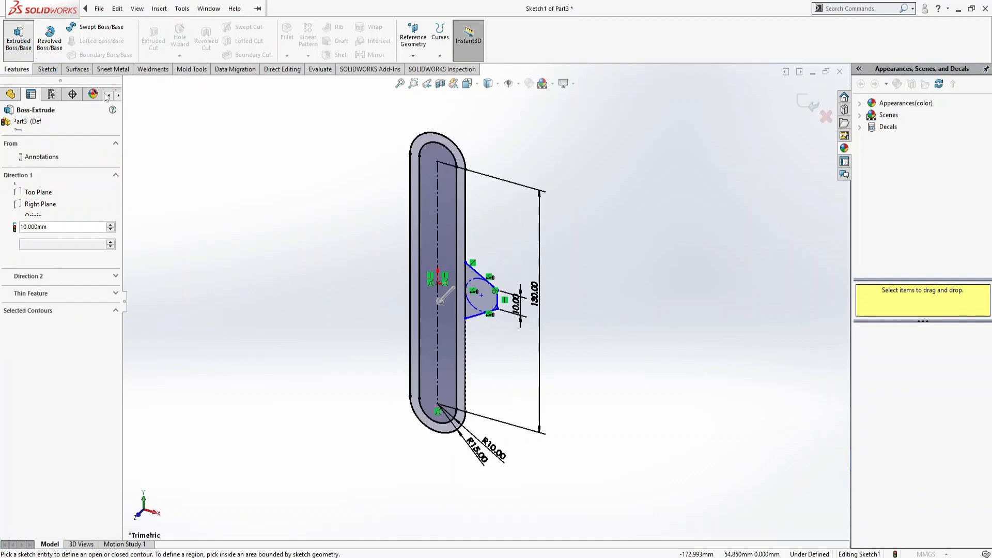
{"action": "left_click", "coordinate": [62, 189]}
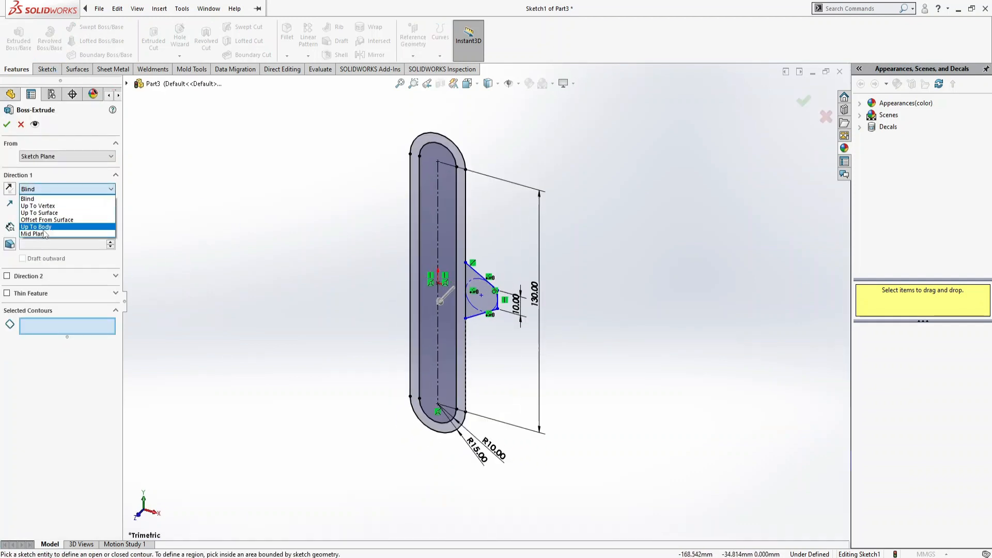
{"action": "left_click", "coordinate": [47, 227]}
{"action": "left_click", "coordinate": [50, 189]}
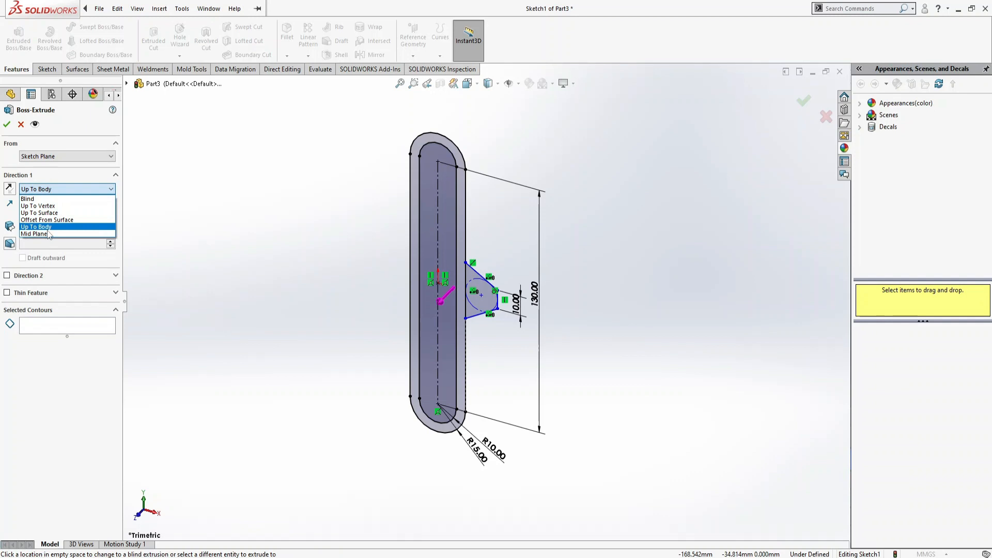
{"action": "left_click", "coordinate": [34, 233]}
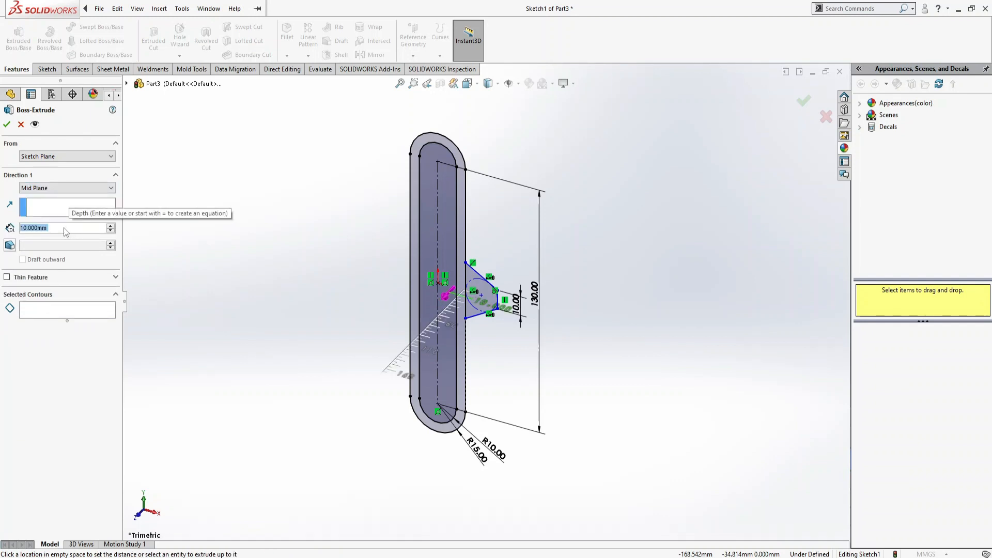
{"action": "type", "text": "15"}
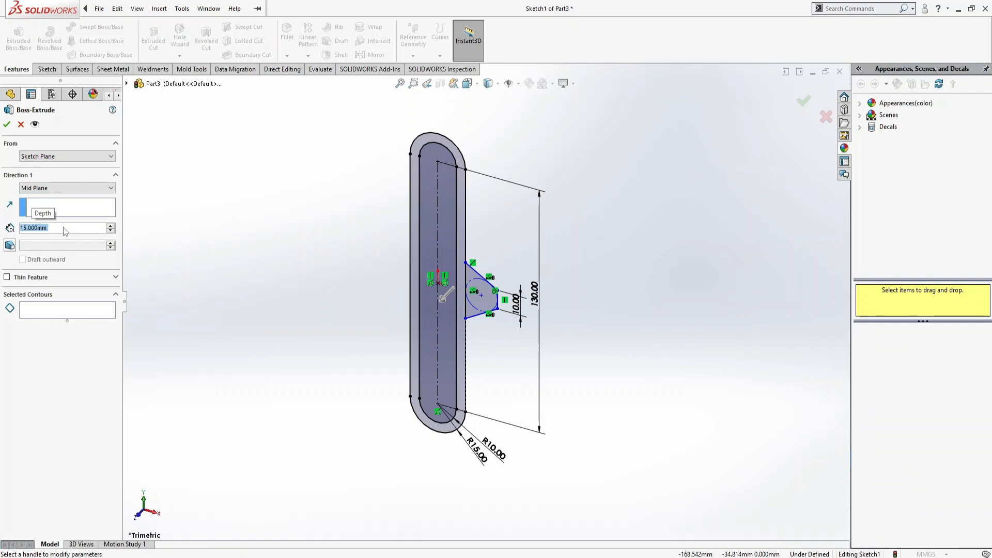
{"action": "left_click", "coordinate": [67, 310]}
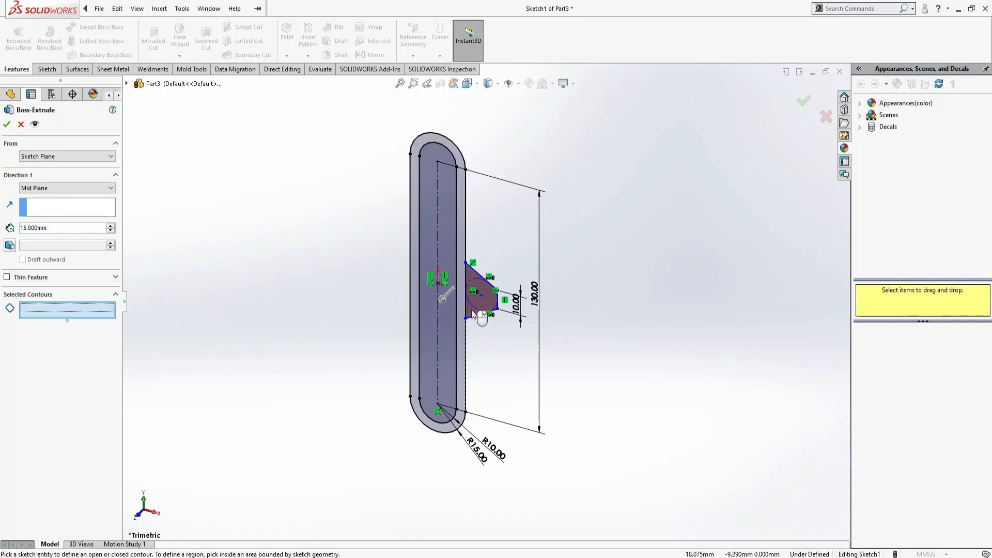
{"action": "left_click", "coordinate": [472, 310]}
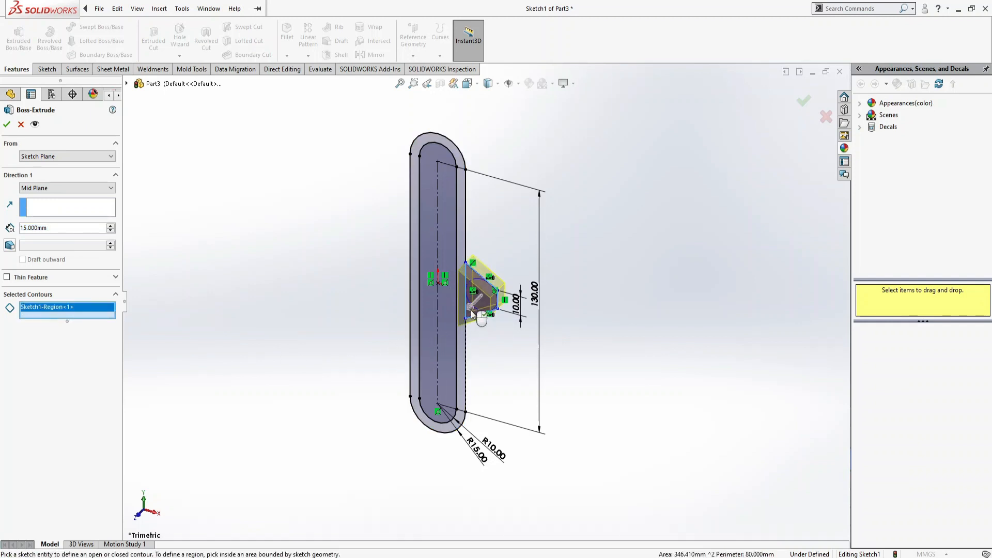
{"action": "left_click", "coordinate": [413, 268]}
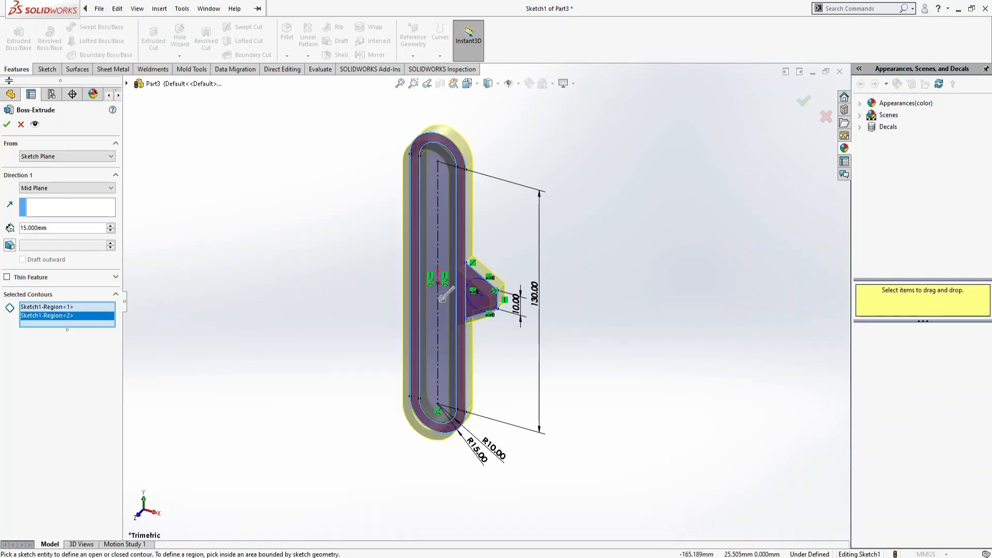
{"action": "left_click", "coordinate": [8, 124]}
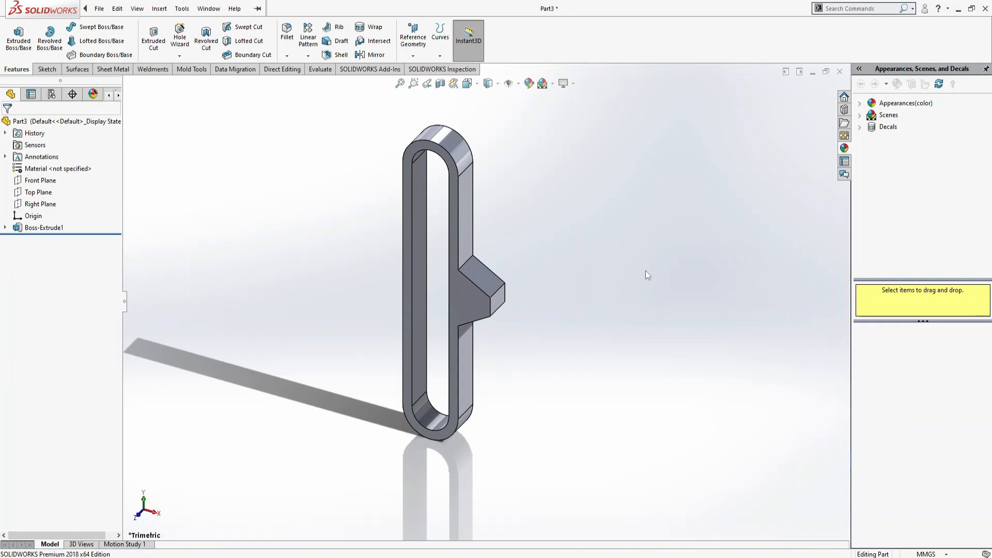
Step: Start a sketch on the projection's flat end face and draw a circle about 8.7 mm in diameter centered on the origin
{"action": "left_click", "coordinate": [496, 299]}
{"action": "left_click", "coordinate": [551, 268]}
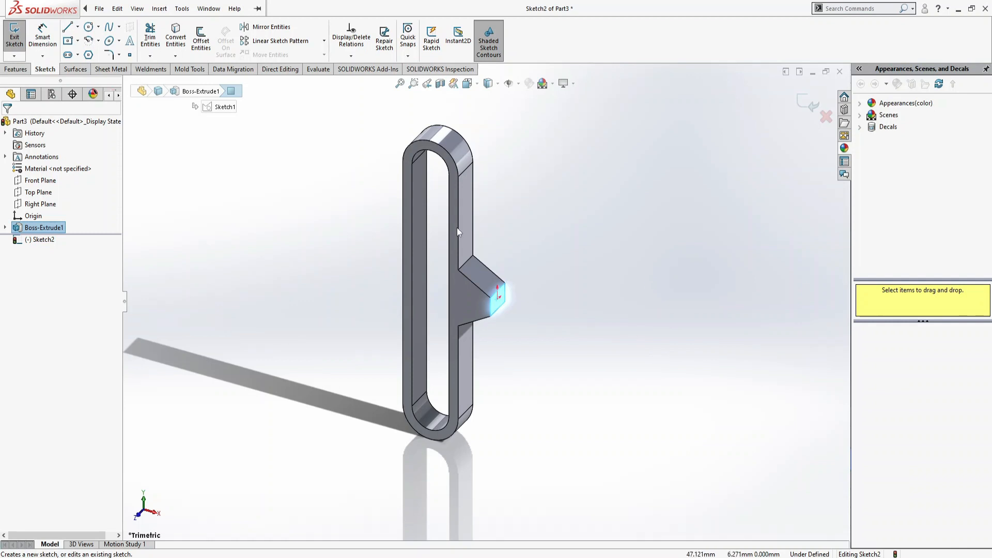
{"action": "left_click", "coordinate": [89, 26]}
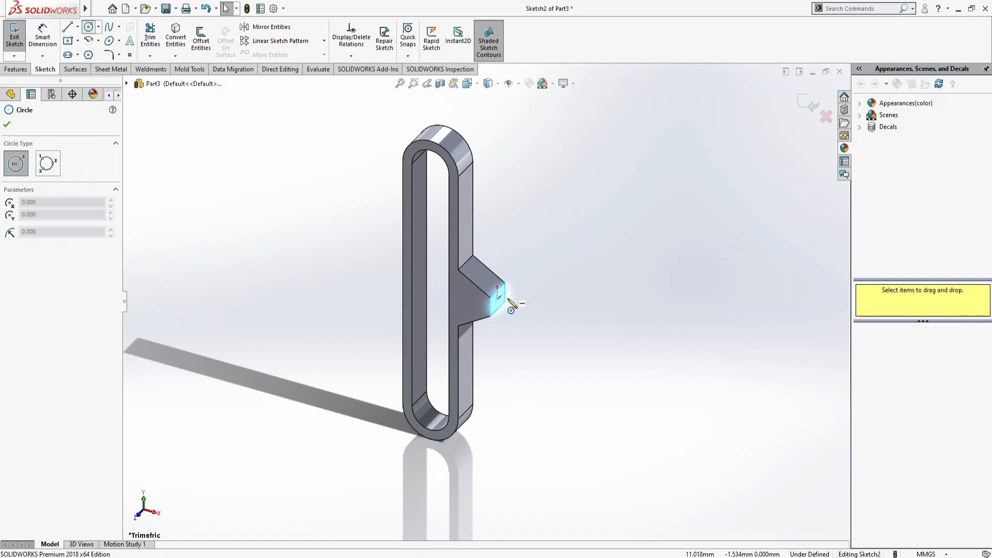
{"action": "scroll", "coordinate": [509, 300], "scroll_direction": "down", "scroll_amount": 5}
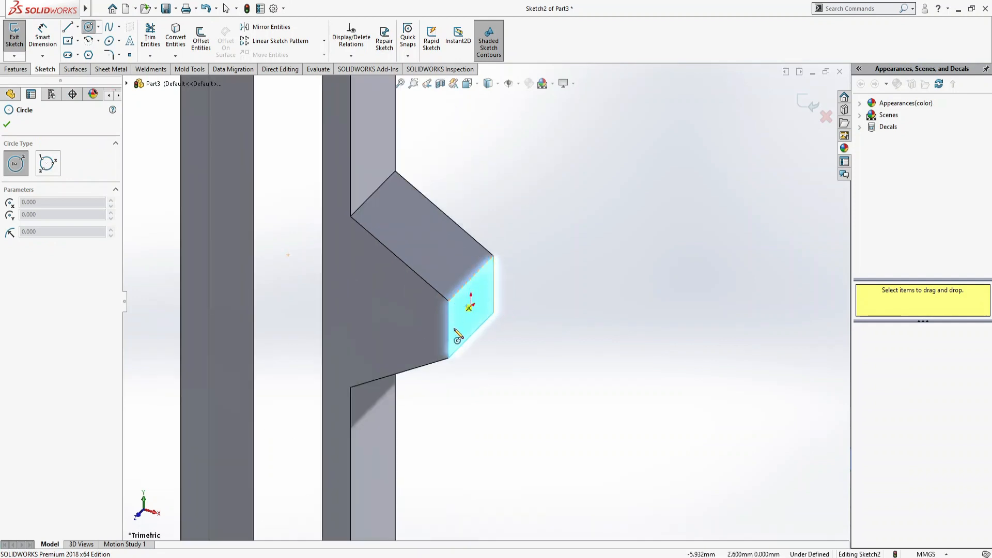
{"action": "left_click", "coordinate": [471, 308]}
{"action": "left_click", "coordinate": [481, 286]}
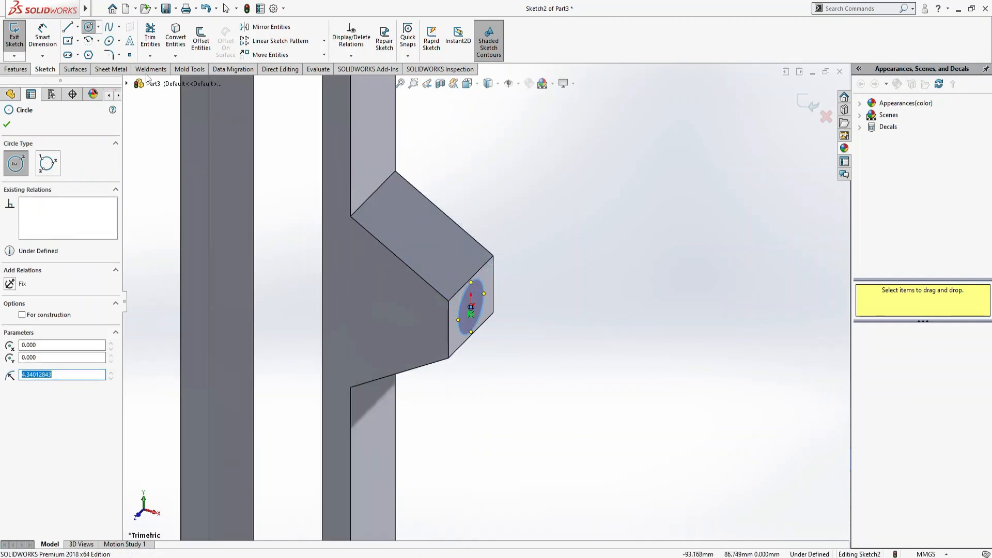
Step: Dimension the circle on the projection's end face with a diameter of 10 mm
{"action": "left_click", "coordinate": [42, 36]}
{"action": "left_click", "coordinate": [484, 293]}
{"action": "left_click", "coordinate": [522, 293]}
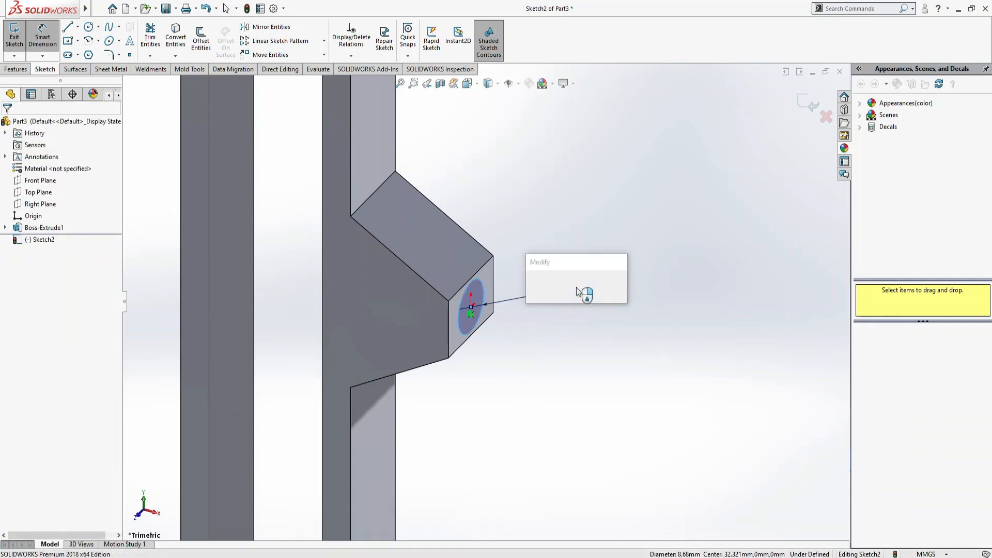
{"action": "type", "text": "10"}
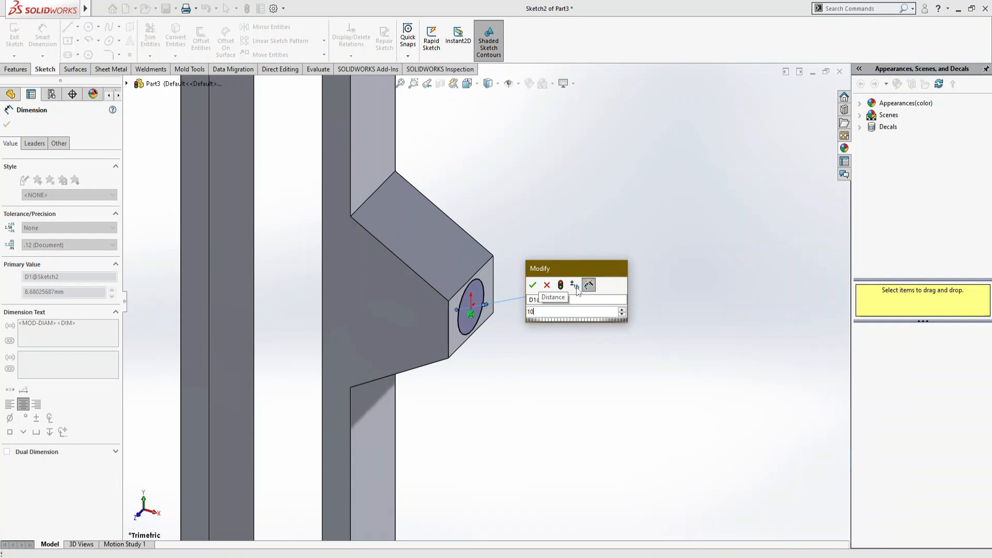
{"action": "key", "text": "Return"}
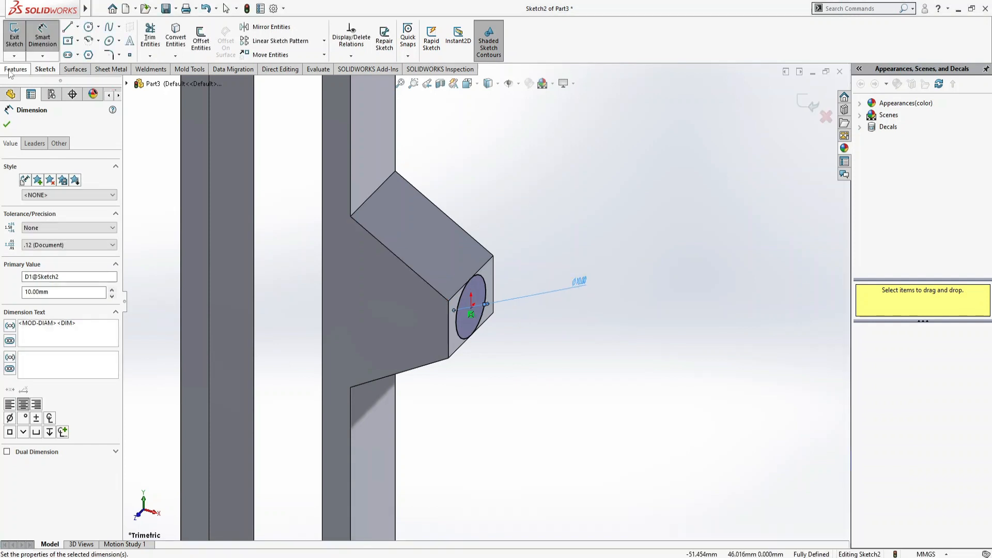
Step: Extrude the 10 mm circle outward from the projection as a Blind boss 200 mm long, merged with the body
{"action": "left_click", "coordinate": [15, 69]}
{"action": "left_click", "coordinate": [22, 39]}
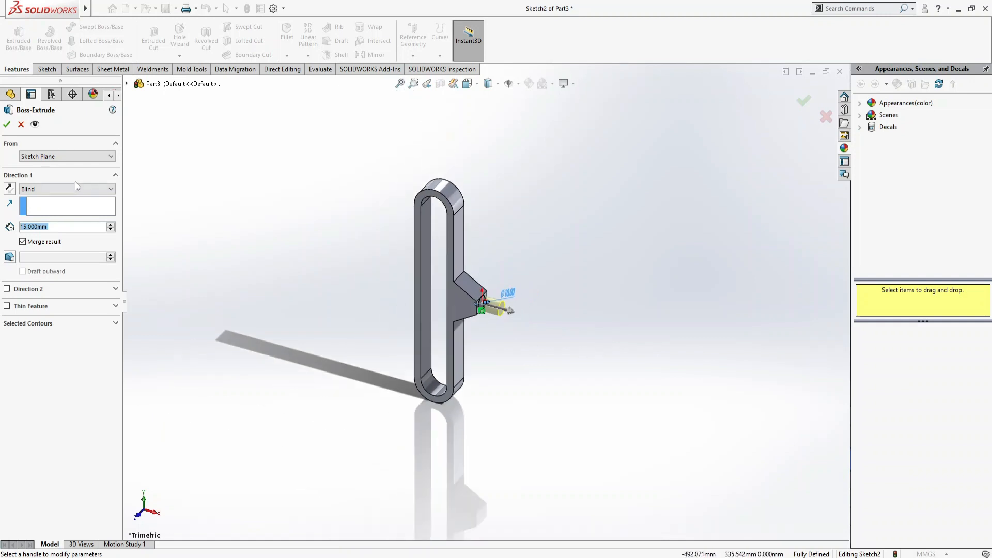
{"action": "type", "text": "50"}
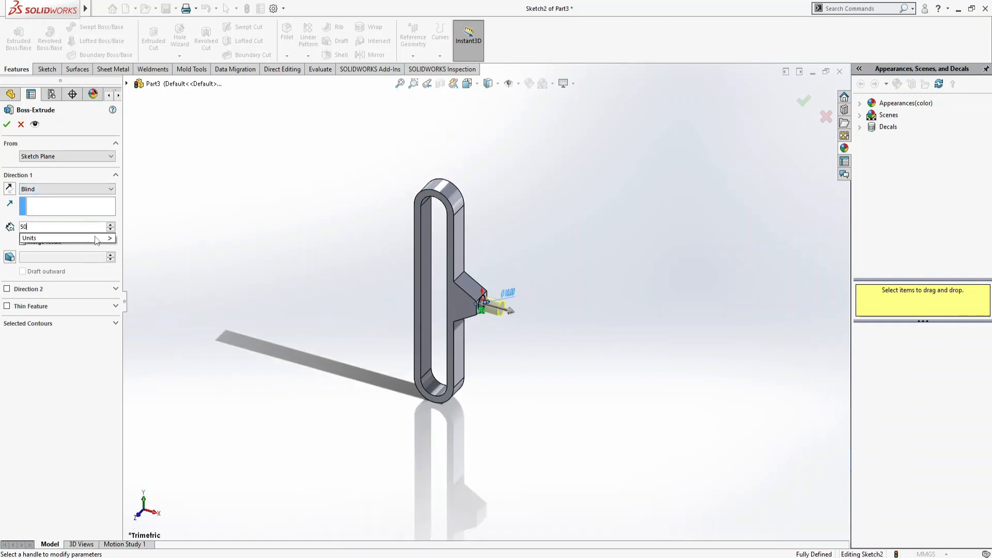
{"action": "key", "text": "Return"}
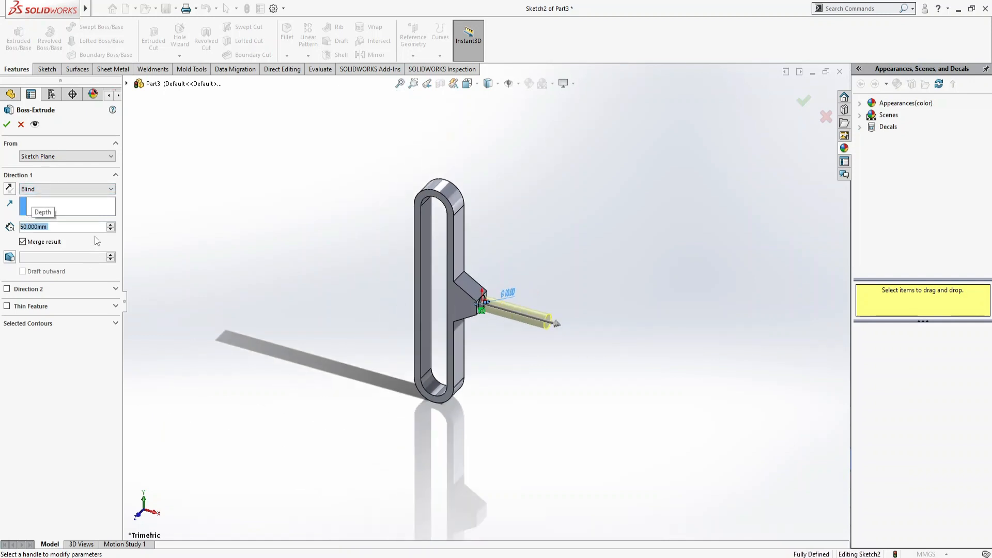
{"action": "type", "text": "20"}
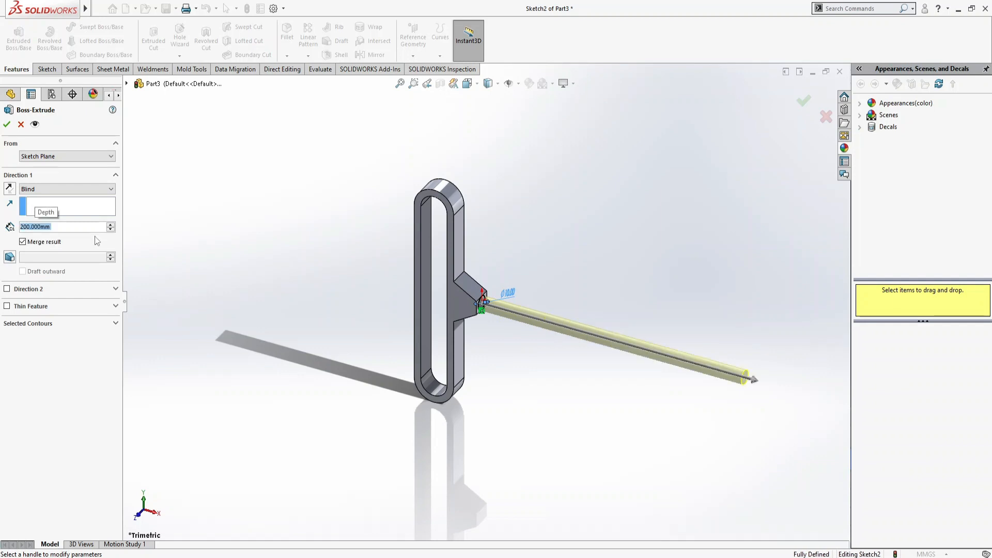
{"action": "left_click", "coordinate": [6, 124]}
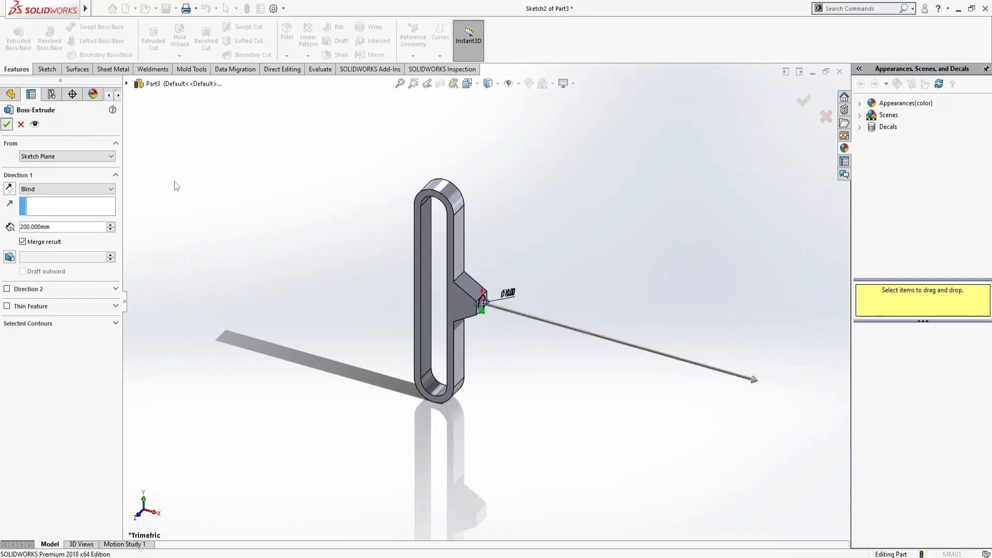
{"action": "left_click", "coordinate": [244, 216]}
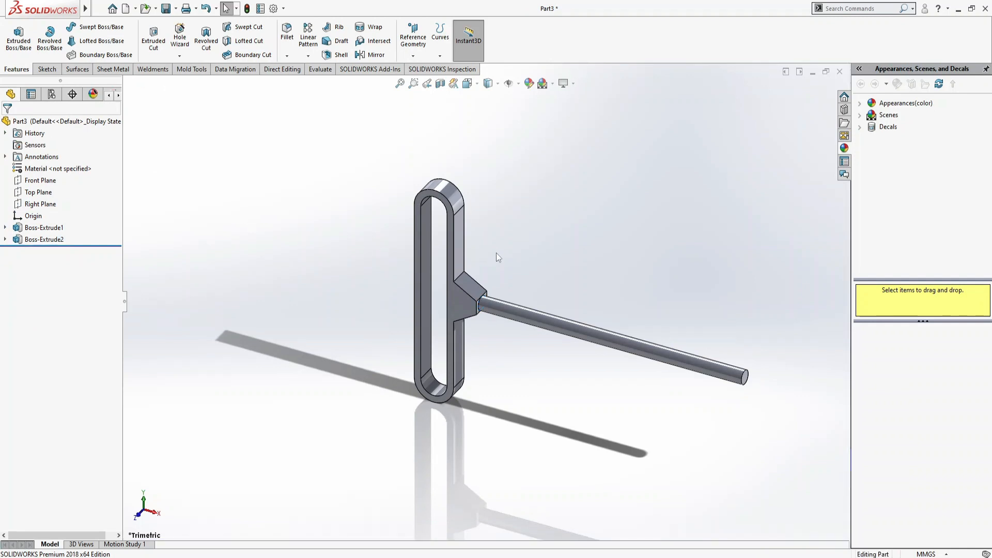
{"action": "key", "text": "ctrl+7"}
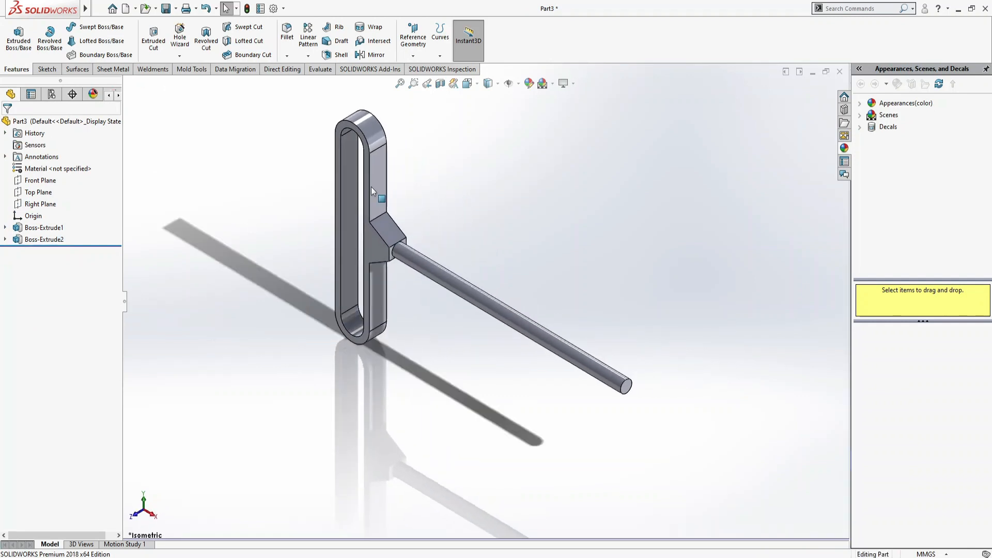
{"action": "scroll", "coordinate": [274, 153], "scroll_direction": "down", "scroll_amount": 5}
{"action": "scroll", "coordinate": [618, 247], "scroll_direction": "up", "scroll_amount": 4}
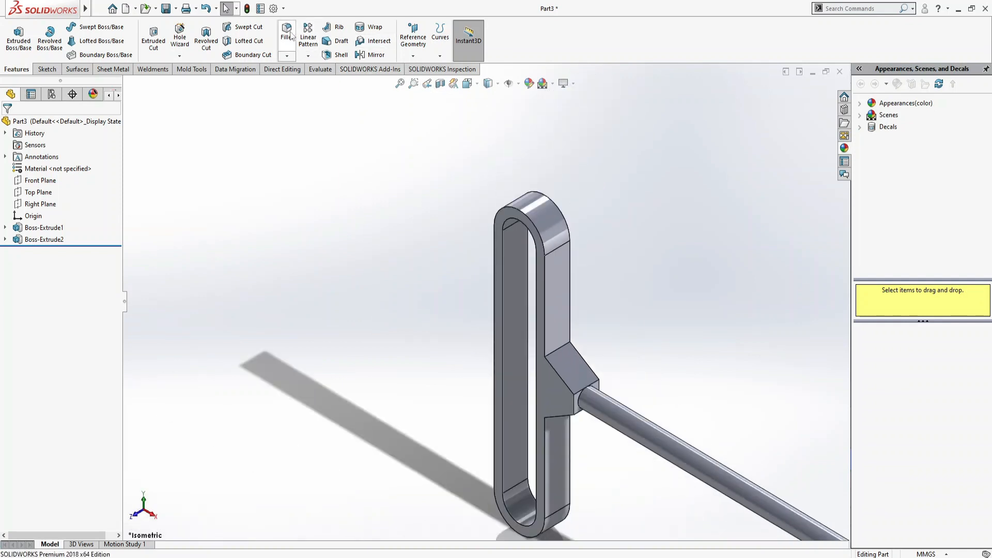
{"action": "left_click", "coordinate": [502, 305]}
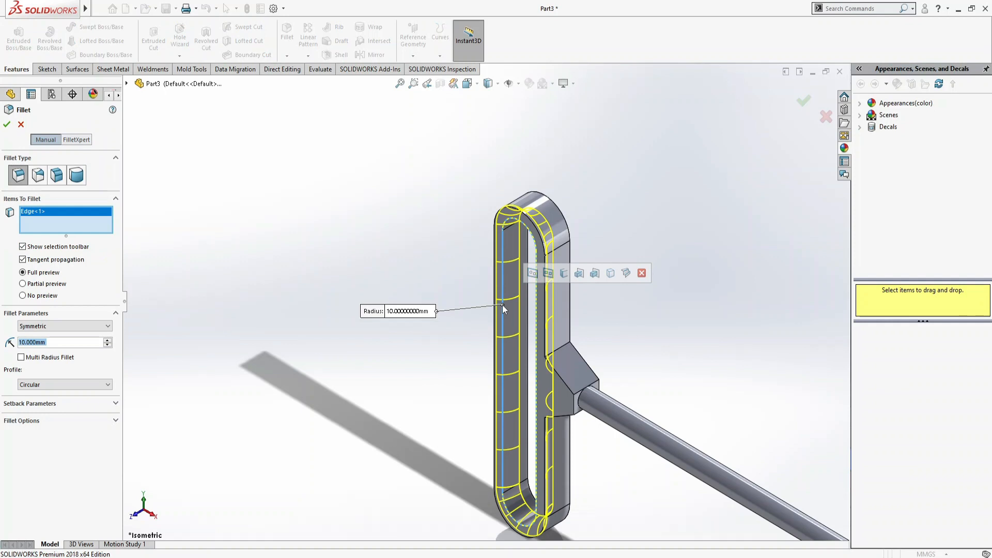
{"action": "left_click", "coordinate": [493, 290]}
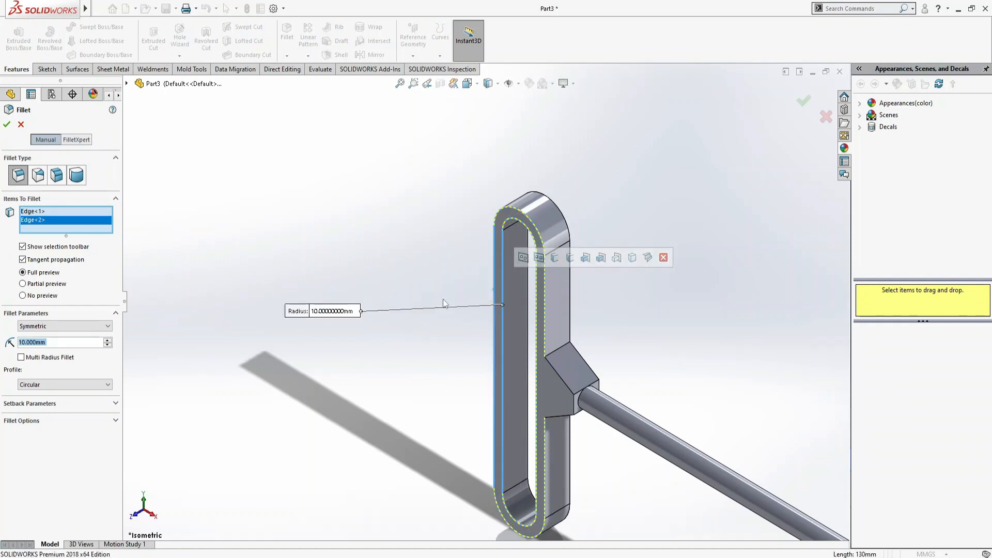
{"action": "left_click_drag", "start_coordinate": [55, 343], "coordinate": [5, 341]}
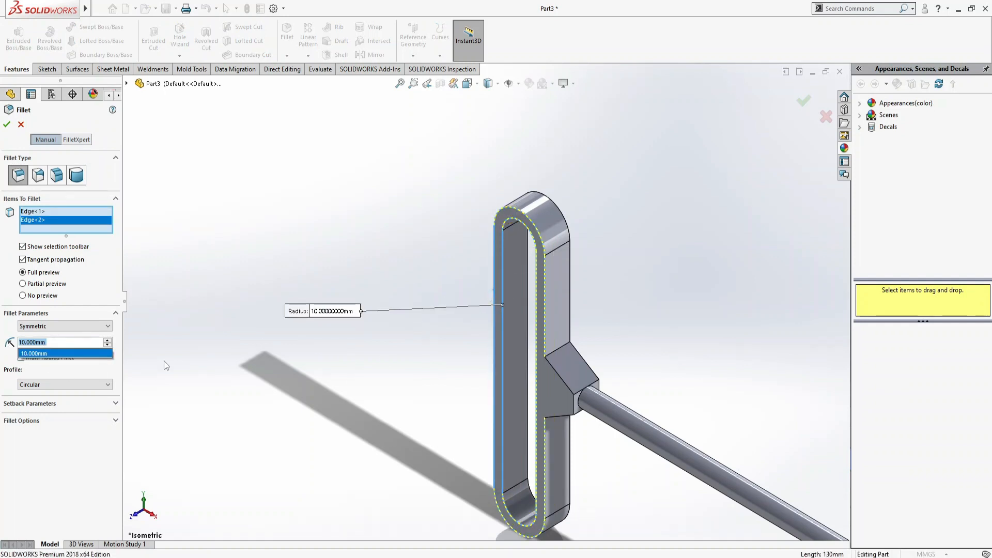
{"action": "type", "text": "3"}
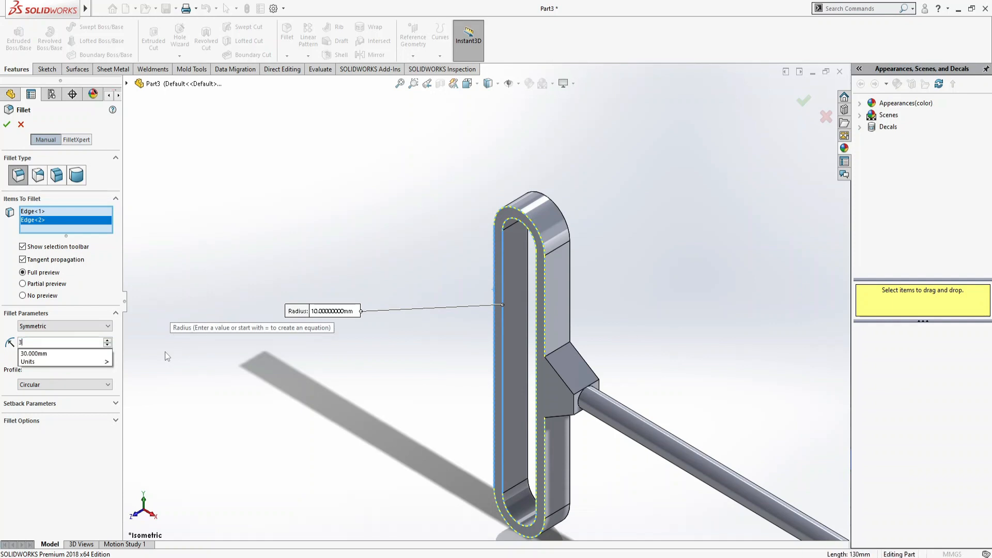
{"action": "key", "text": "Return"}
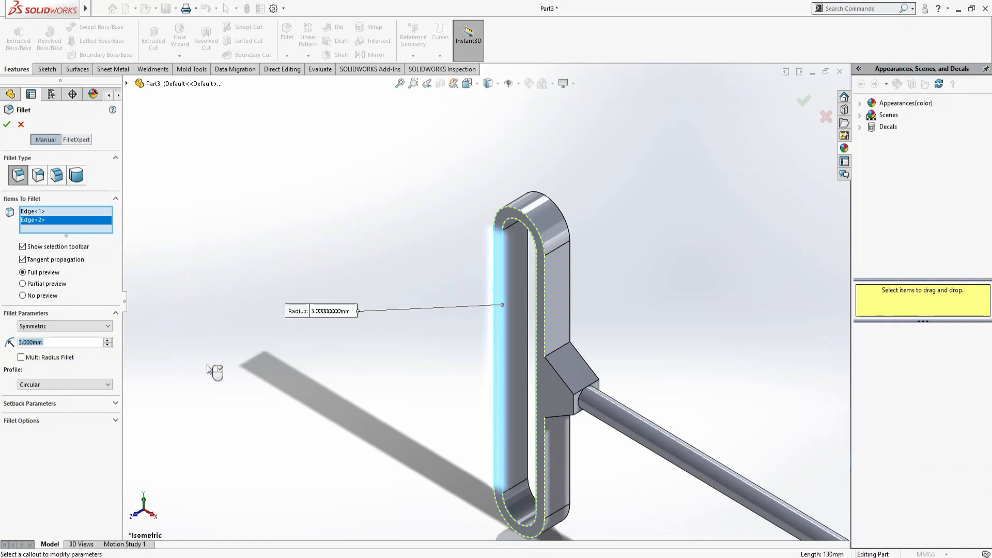
{"action": "left_click", "coordinate": [20, 124]}
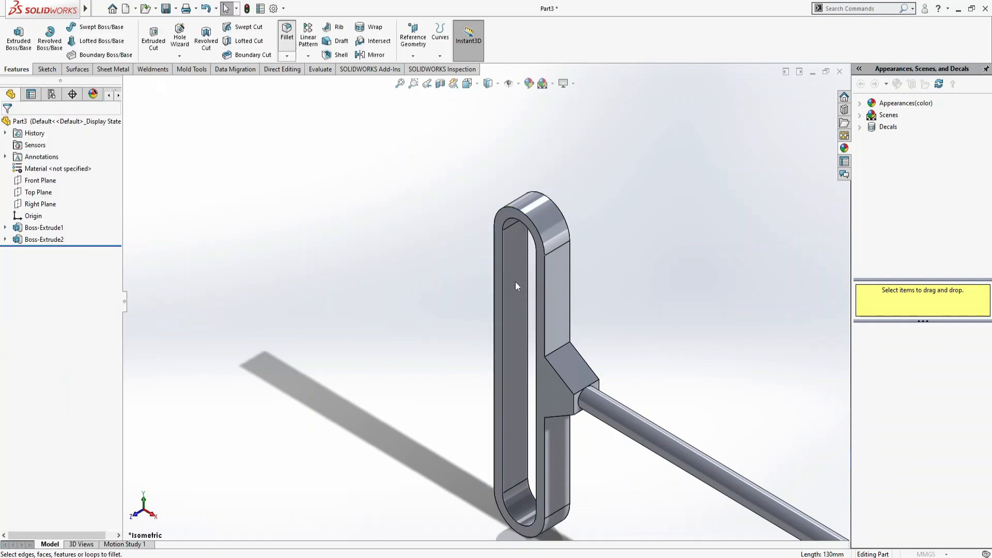
Step: Start a symmetric fillet on the slot's inner front edge with a 3 mm radius
{"action": "key", "text": "Return"}
{"action": "left_click", "coordinate": [501, 278]}
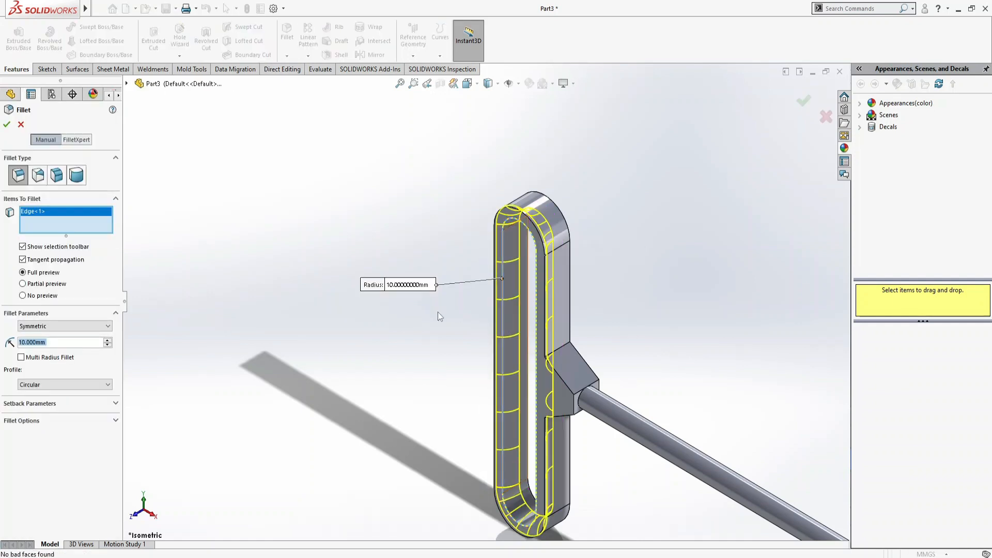
{"action": "type", "text": "3"}
{"action": "key", "text": "Return"}
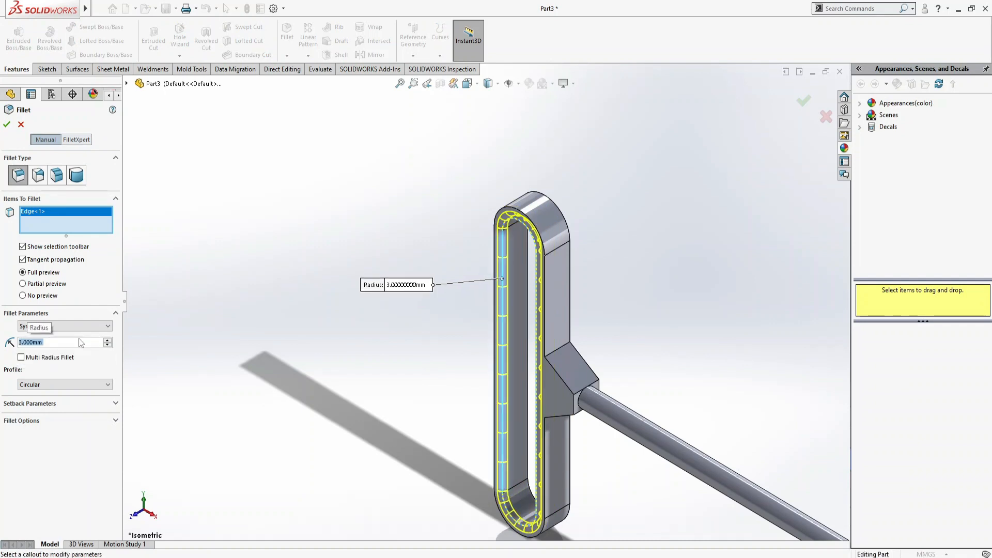
Step: Set the radius of the slot's inner front edge fillet to 2 mm and apply it
{"action": "left_click", "coordinate": [416, 388]}
{"action": "key", "text": "Right"}
{"action": "key", "text": "Right"}
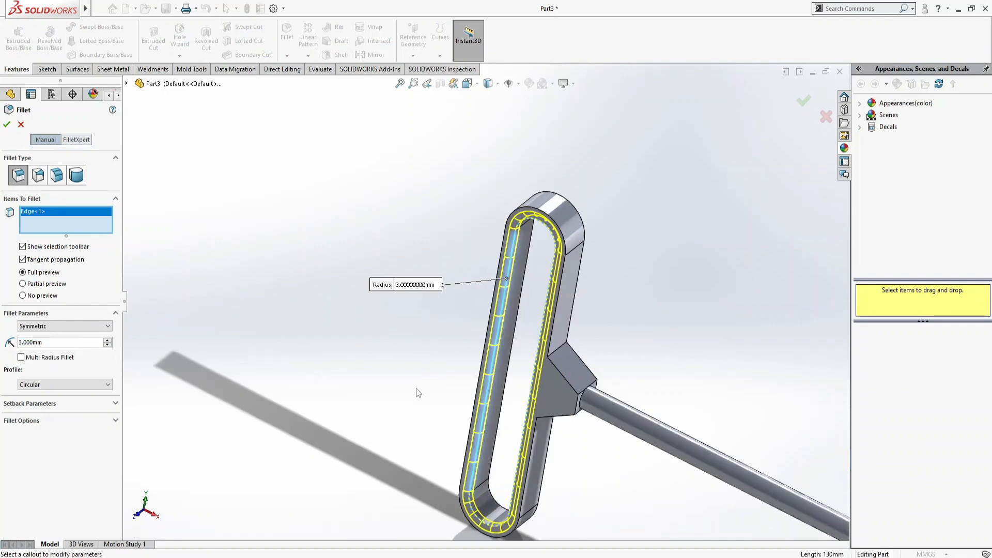
{"action": "key", "text": "Right"}
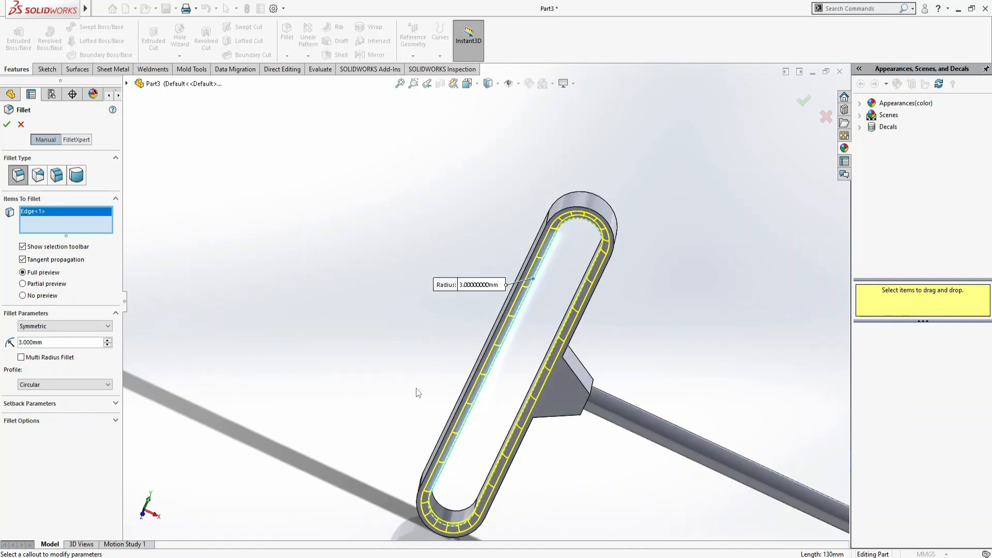
{"action": "key", "text": "Right"}
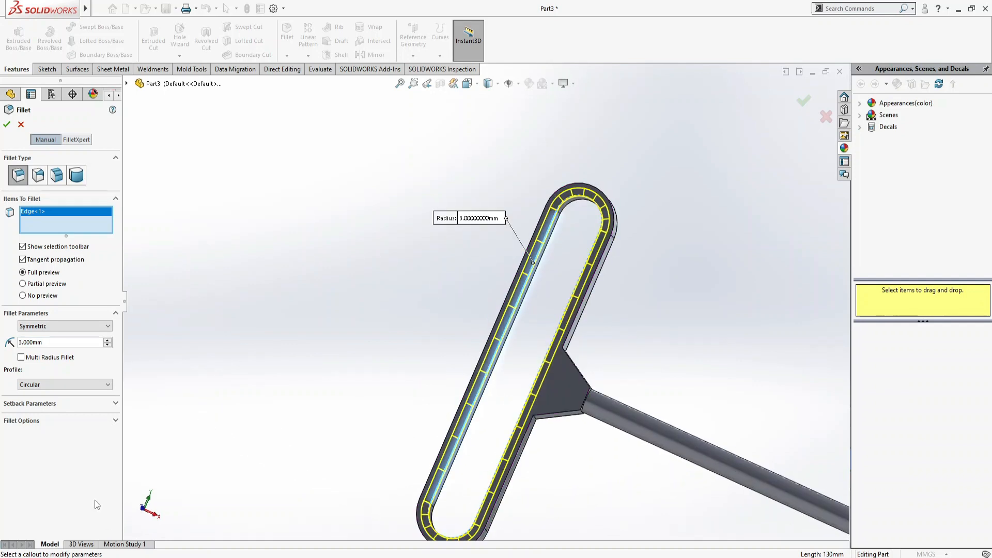
{"action": "double_click", "coordinate": [75, 344]}
{"action": "type", "text": "2"}
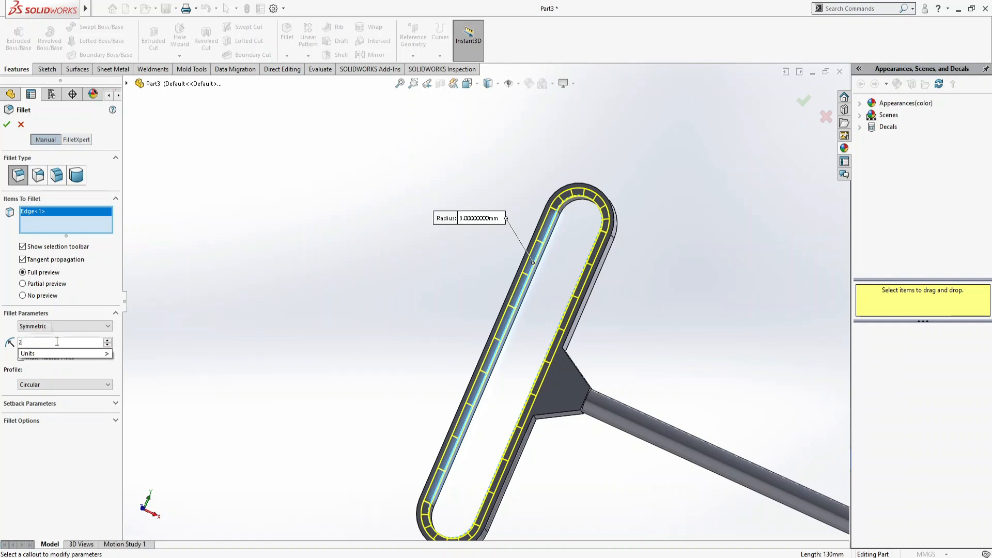
{"action": "key", "text": "Return"}
{"action": "key", "text": "Return"}
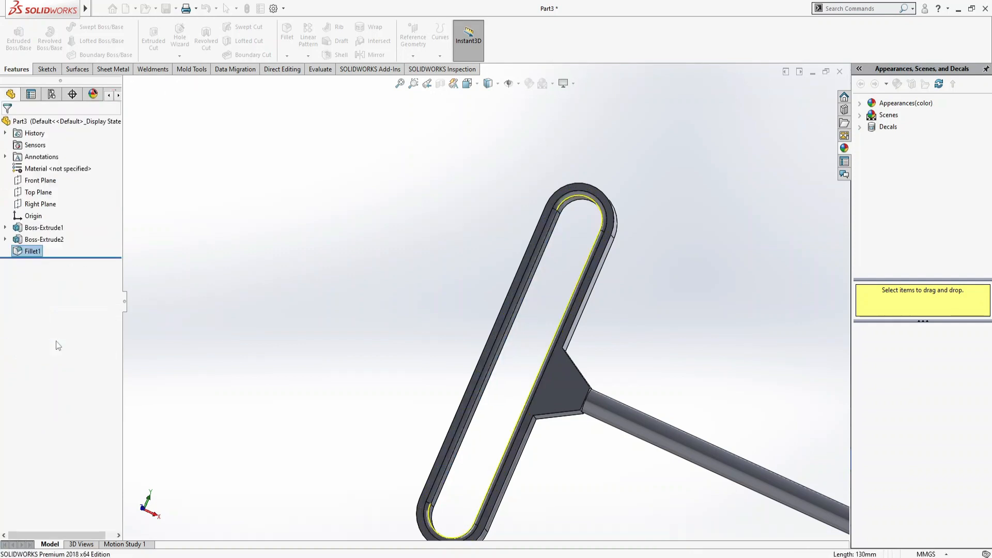
Step: Fillet the outer front edge of the slotted ring with a 2 mm radius
{"action": "left_click", "coordinate": [287, 32]}
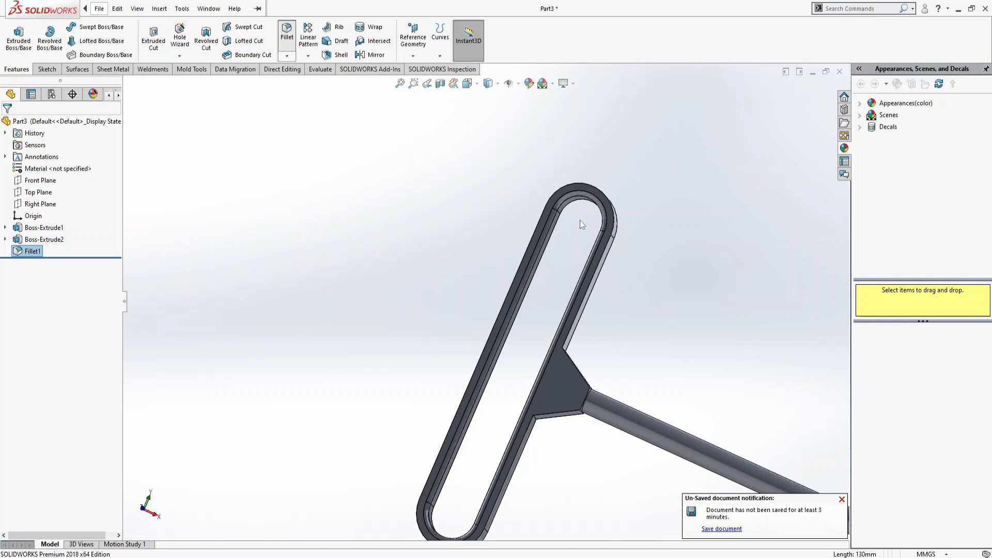
{"action": "left_click", "coordinate": [551, 197]}
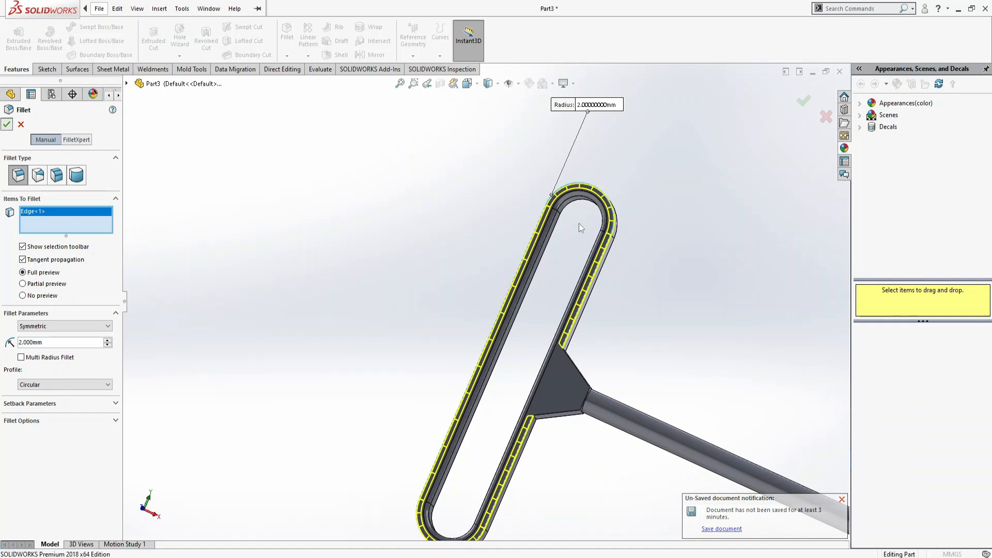
{"action": "key", "text": "Return"}
Step: Fillet the inner and outer rear edges of the slotted ring with a 2 mm radius
{"action": "key", "text": "Left"}
{"action": "key", "text": "Left"}
{"action": "key", "text": "Left"}
{"action": "key", "text": "Left"}
{"action": "key", "text": "Left"}
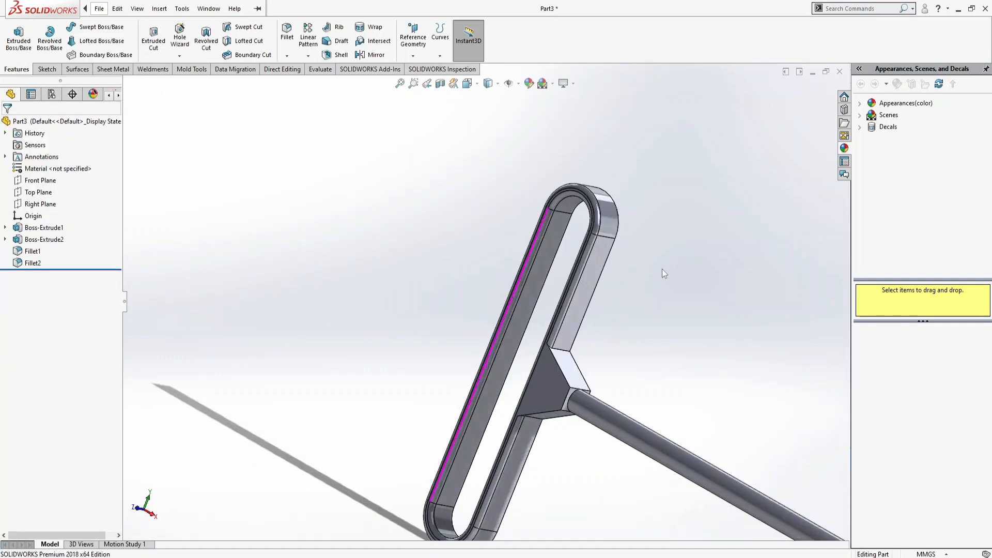
{"action": "key", "text": "Left"}
{"action": "key", "text": "Left"}
{"action": "key", "text": "Left"}
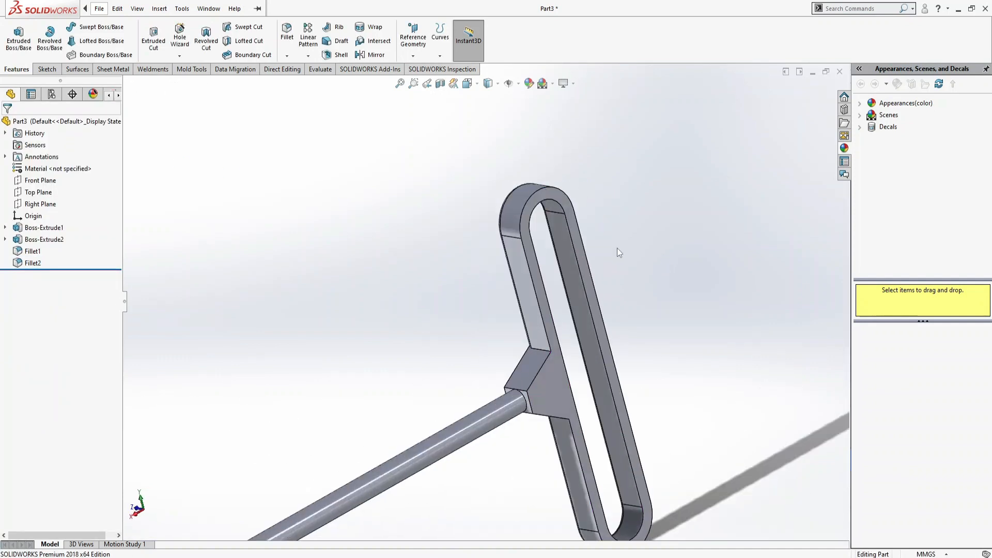
{"action": "left_click", "coordinate": [286, 32]}
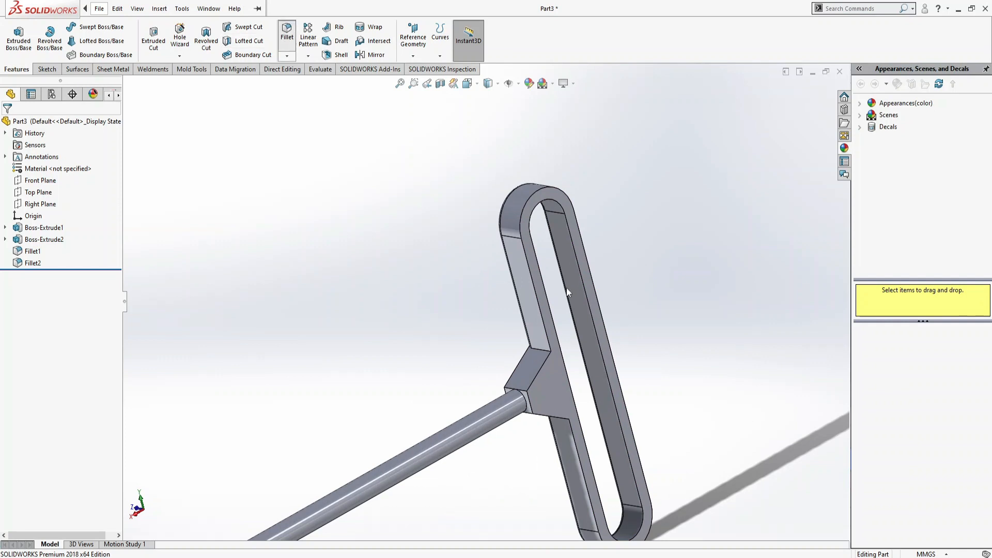
{"action": "left_click", "coordinate": [537, 210]}
{"action": "left_click", "coordinate": [531, 195]}
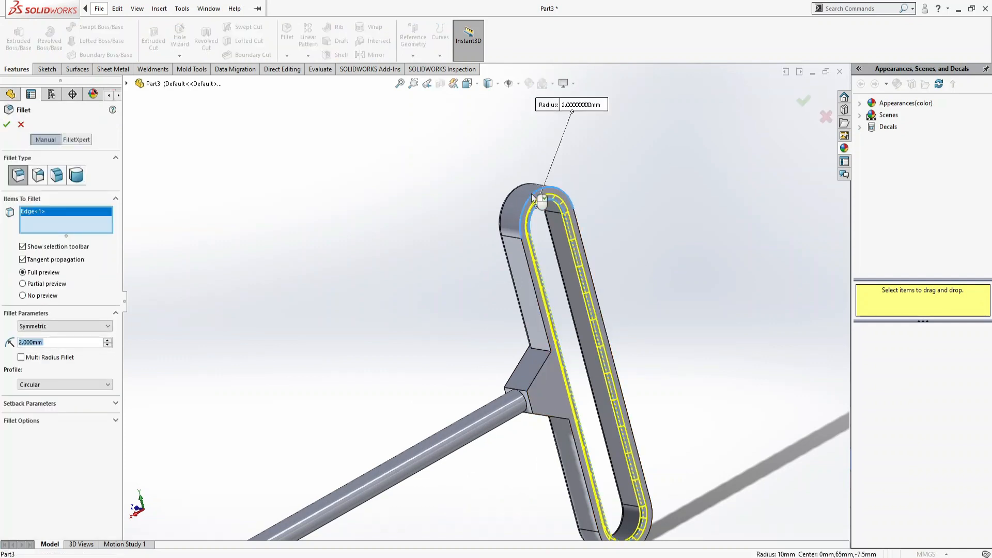
{"action": "left_click", "coordinate": [8, 126]}
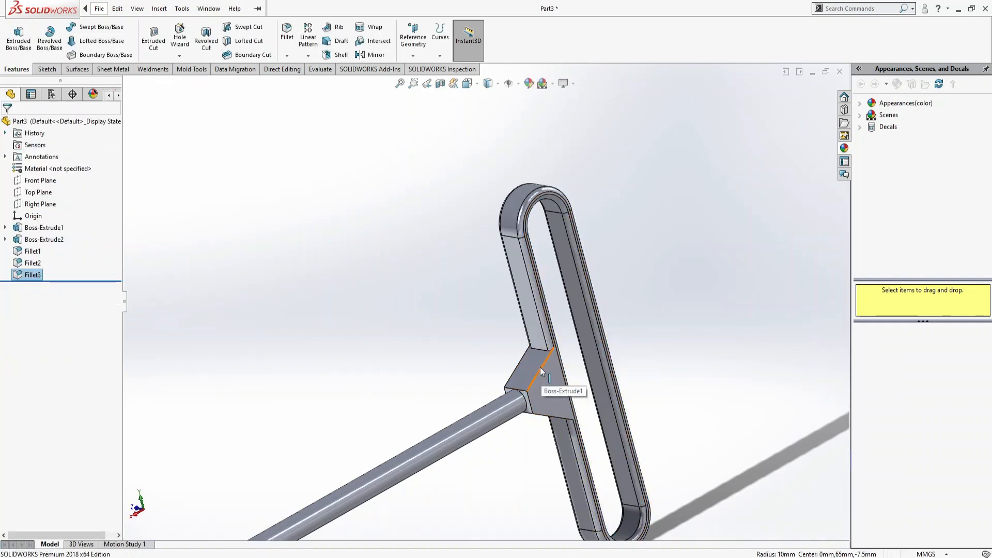
Step: Start a 2 mm, 45° chamfer on the upper, lower and end edges of the triangular projection's rear face
{"action": "left_click", "coordinate": [286, 55]}
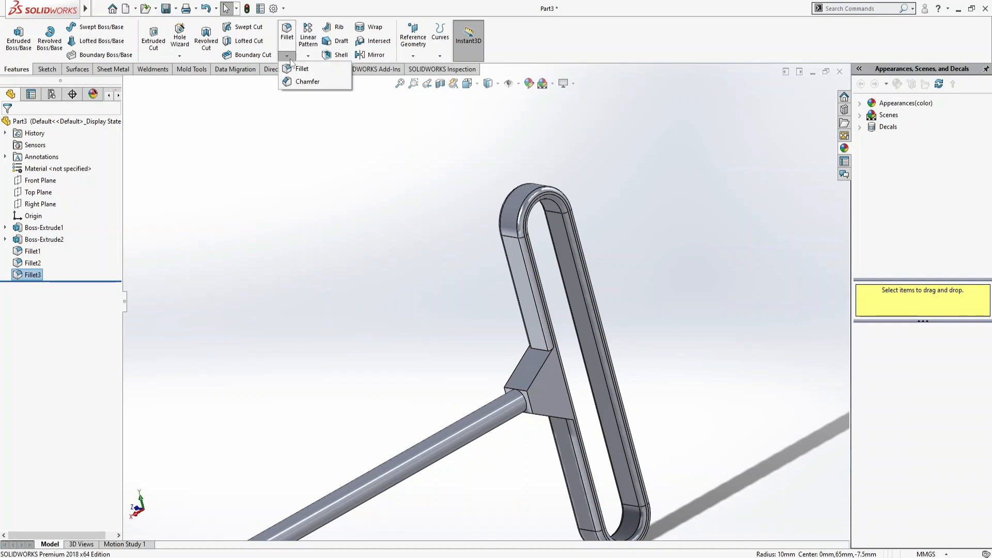
{"action": "left_click", "coordinate": [300, 83]}
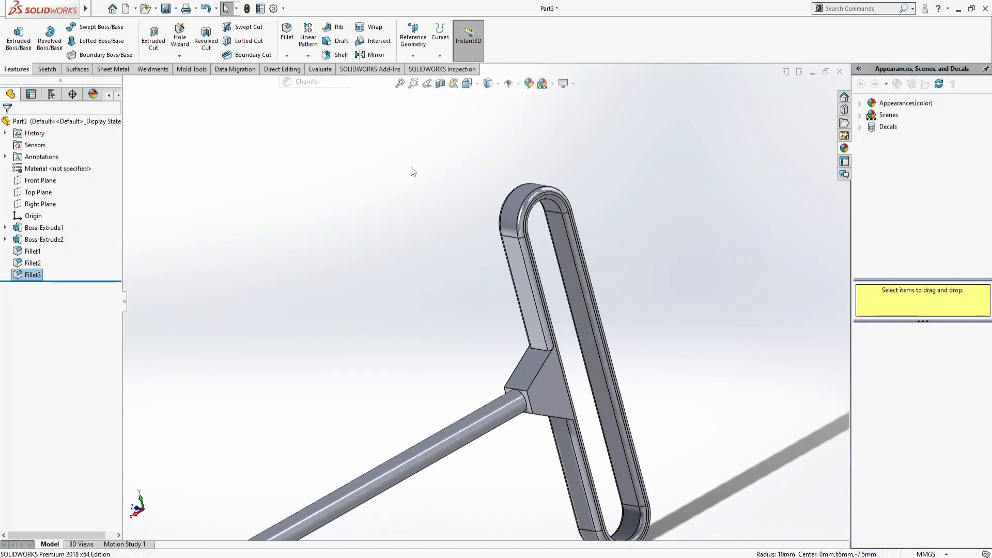
{"action": "left_click", "coordinate": [535, 381]}
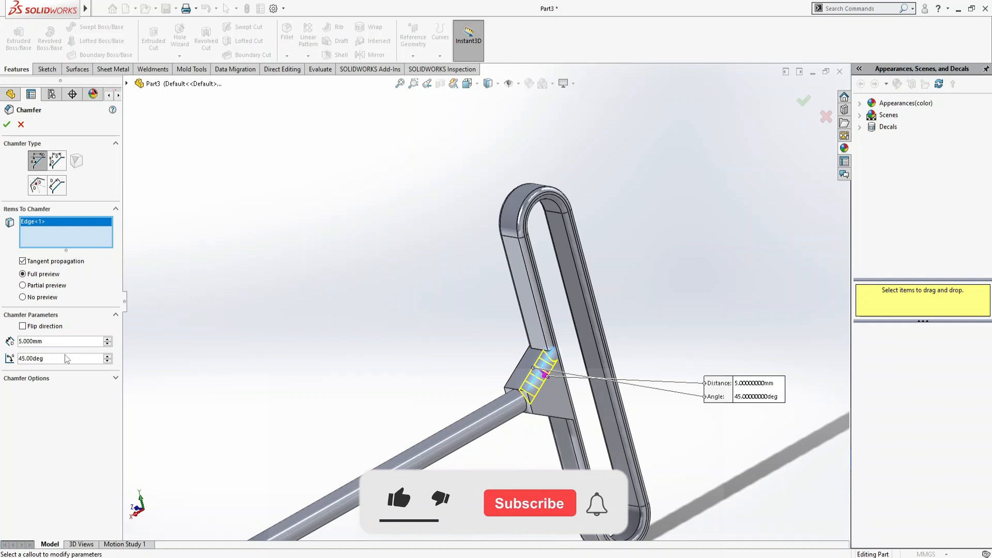
{"action": "double_click", "coordinate": [58, 341]}
{"action": "type", "text": "2"}
{"action": "key", "text": "Return"}
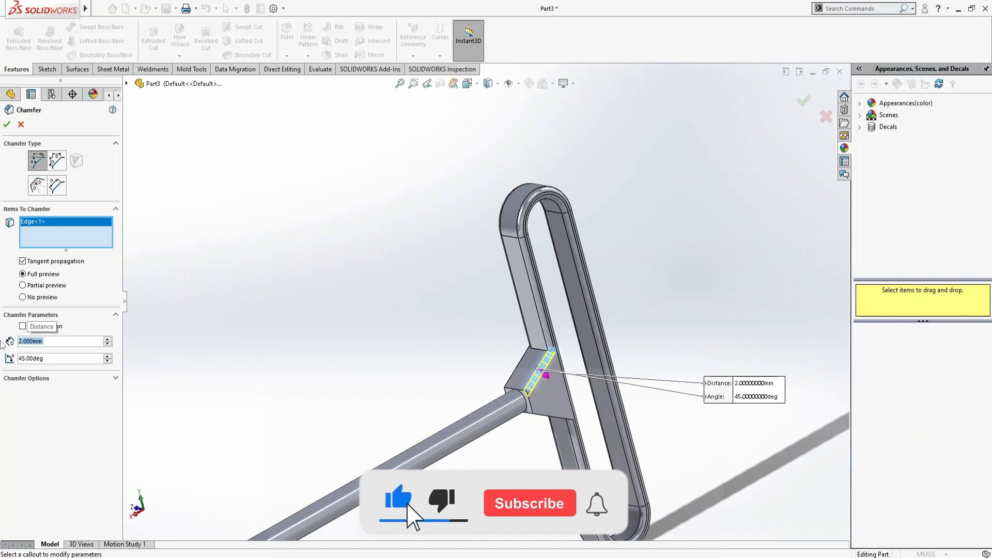
{"action": "left_click", "coordinate": [548, 420]}
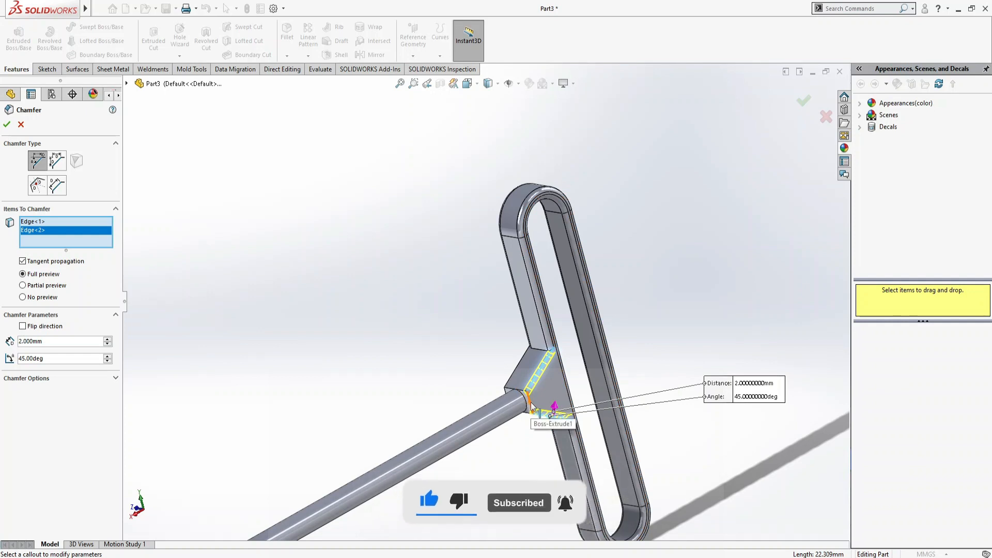
{"action": "left_click", "coordinate": [532, 405]}
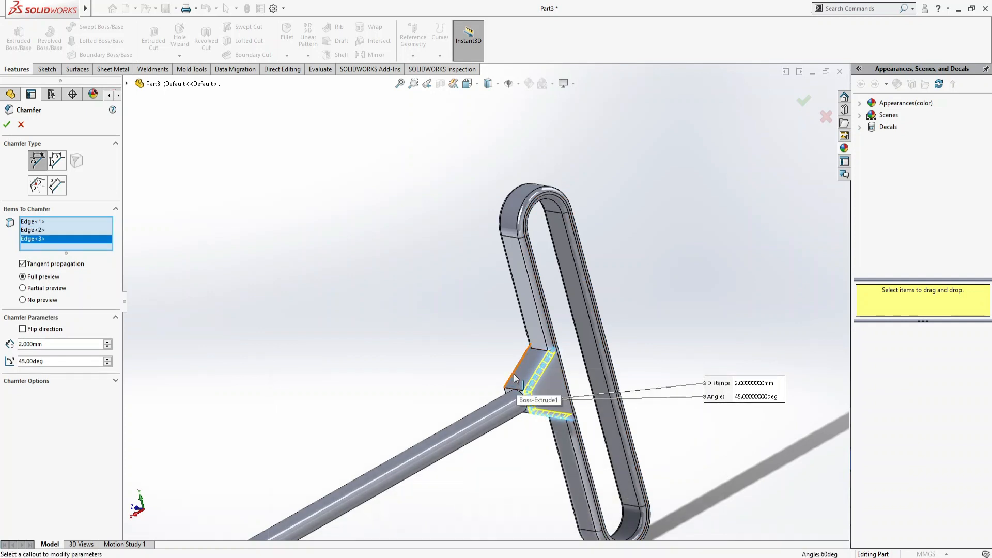
Step: Add the projection's matching front-face edges and the end face's upper edge to the chamfer and apply it
{"action": "left_click", "coordinate": [516, 375]}
{"action": "key", "text": "Right"}
{"action": "key", "text": "Right"}
{"action": "key", "text": "Right"}
{"action": "key", "text": "Right"}
{"action": "key", "text": "Right"}
{"action": "key", "text": "Right"}
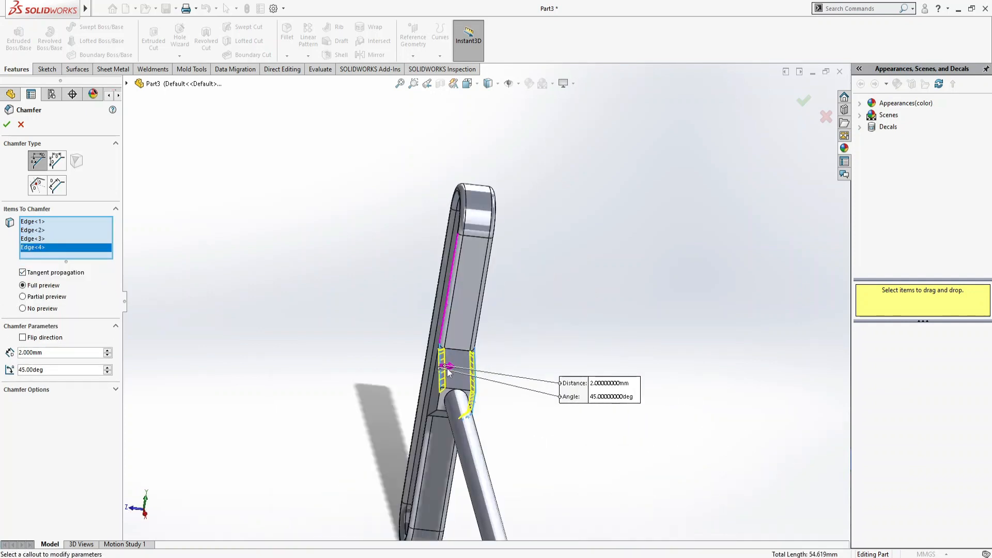
{"action": "key", "text": "Right"}
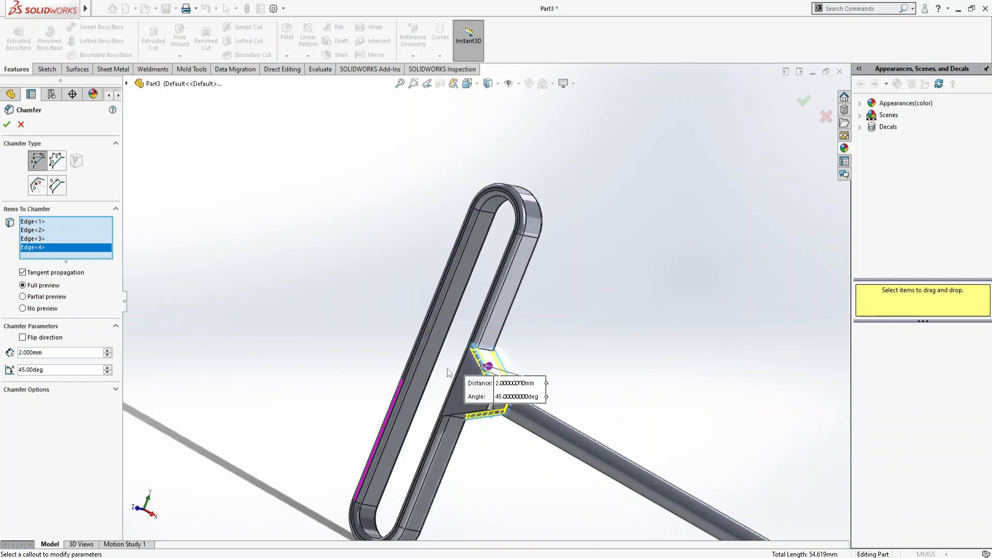
{"action": "left_click", "coordinate": [460, 417]}
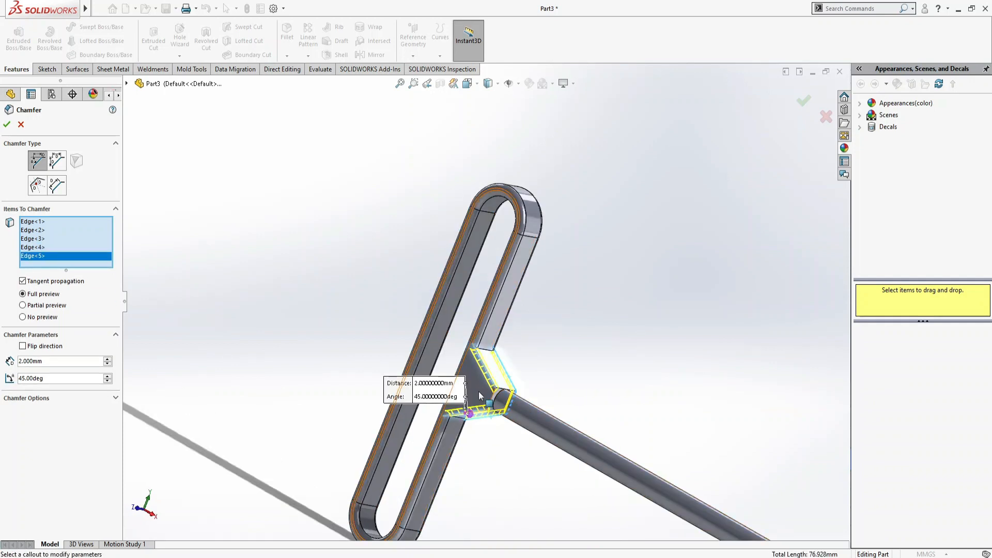
{"action": "left_click", "coordinate": [494, 402]}
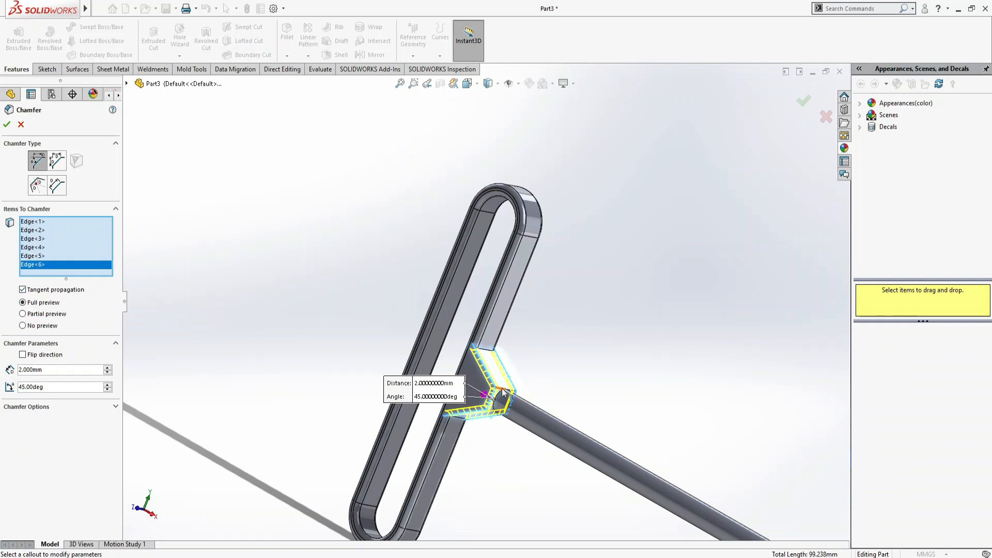
{"action": "left_click", "coordinate": [503, 398]}
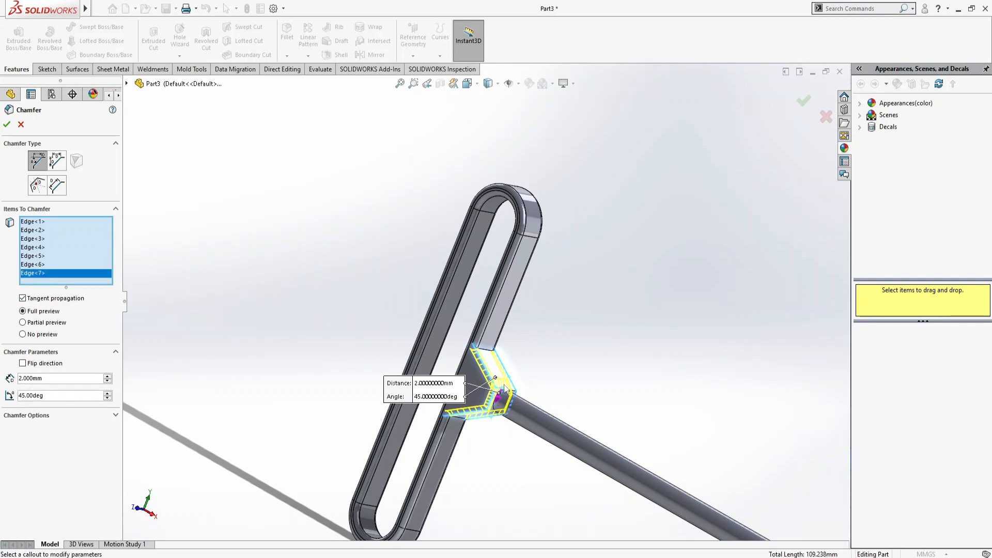
{"action": "left_click", "coordinate": [7, 124]}
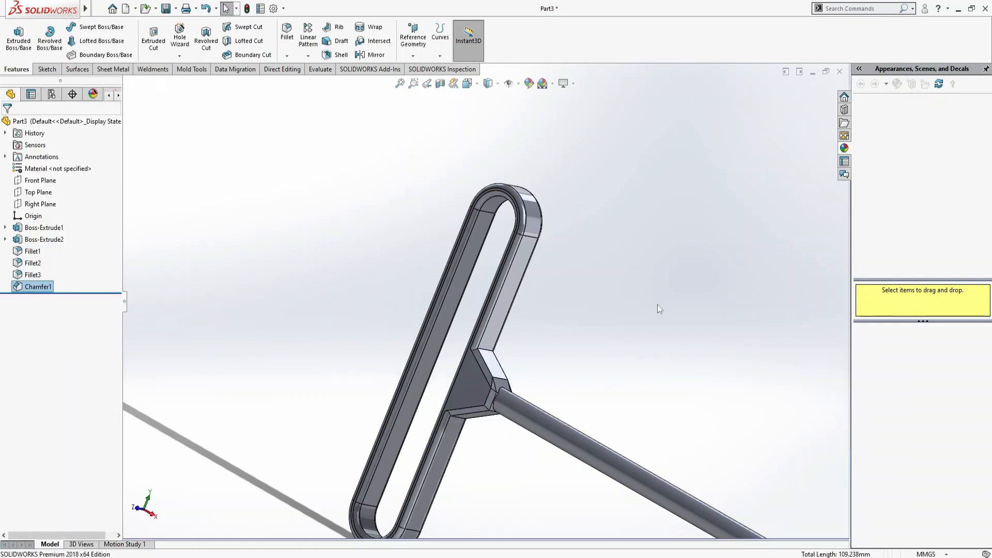
Step: Save the slotted part as link in the mechanical mechanism folder
{"action": "key", "text": "ctrl+7"}
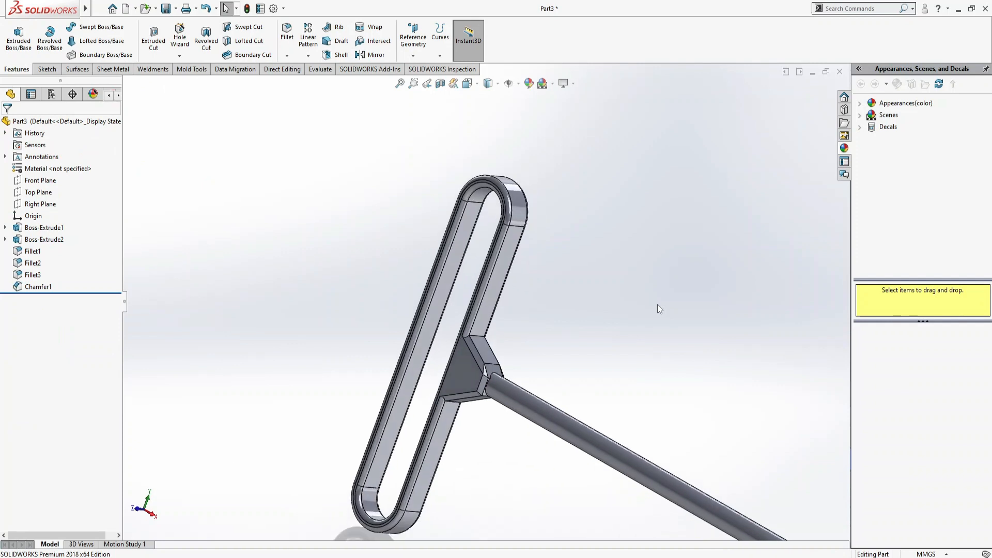
{"action": "scroll", "coordinate": [365, 243], "scroll_direction": "down", "scroll_amount": 5}
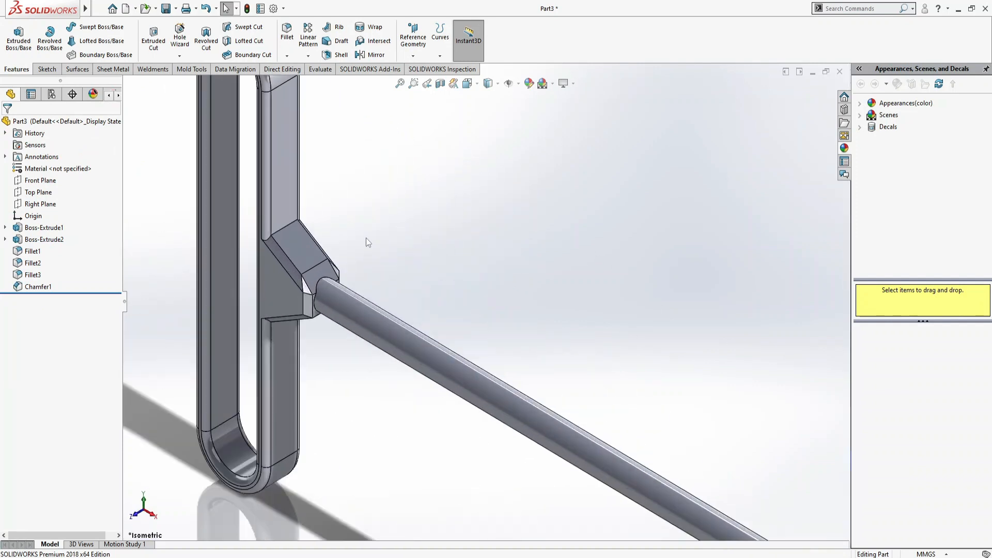
{"action": "middle_click_drag", "start_coordinate": [367, 250], "coordinate": [510, 304]}
{"action": "scroll", "coordinate": [510, 304], "scroll_direction": "up", "scroll_amount": 3}
{"action": "key", "text": "ctrl+7"}
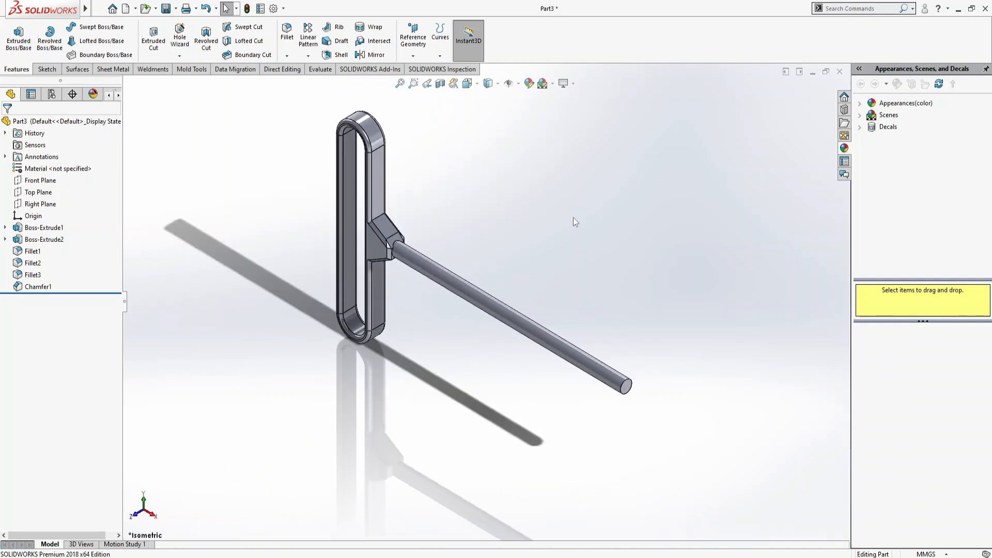
{"action": "key", "text": "ctrl+s"}
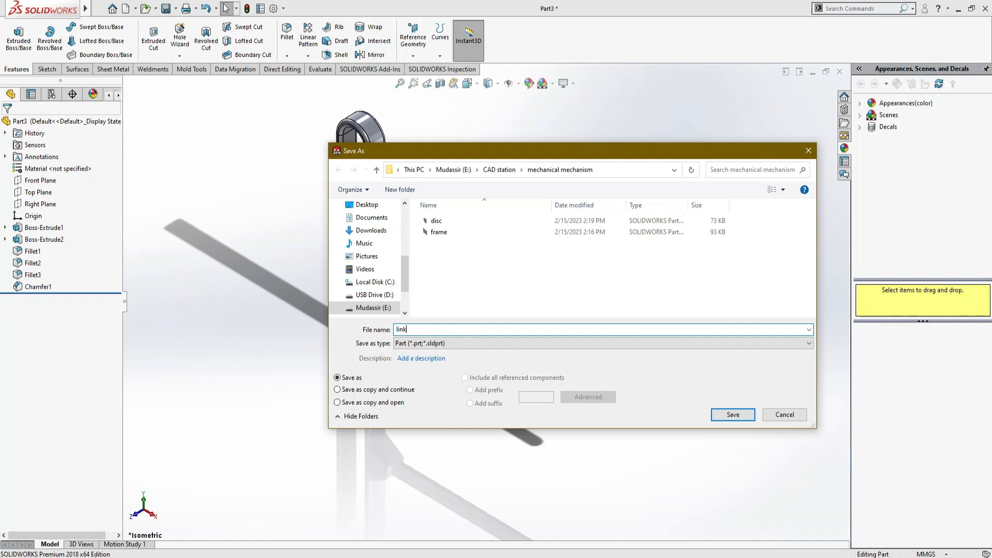
{"action": "key", "text": "Return"}
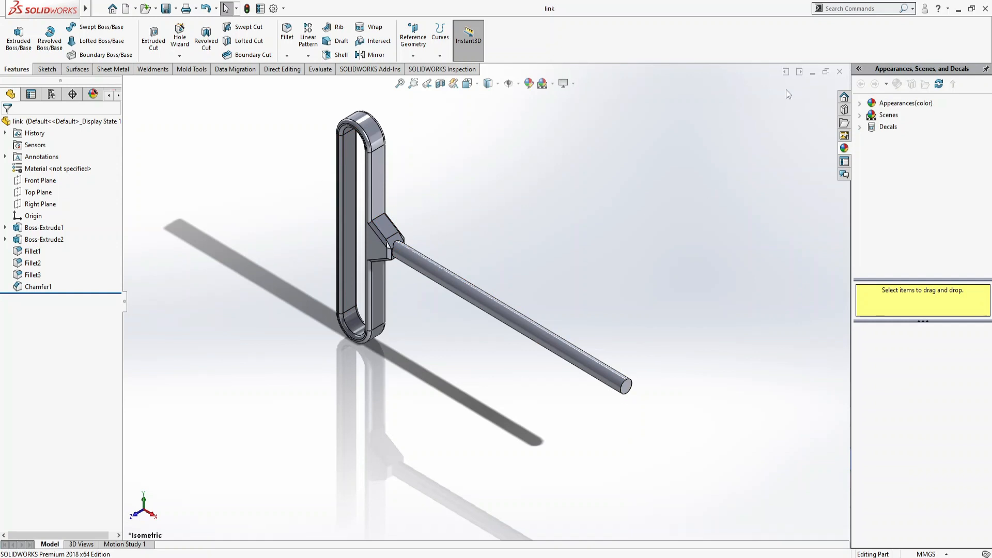
Step: Close the link, disc and frame part documents
{"action": "left_click", "coordinate": [839, 72]}
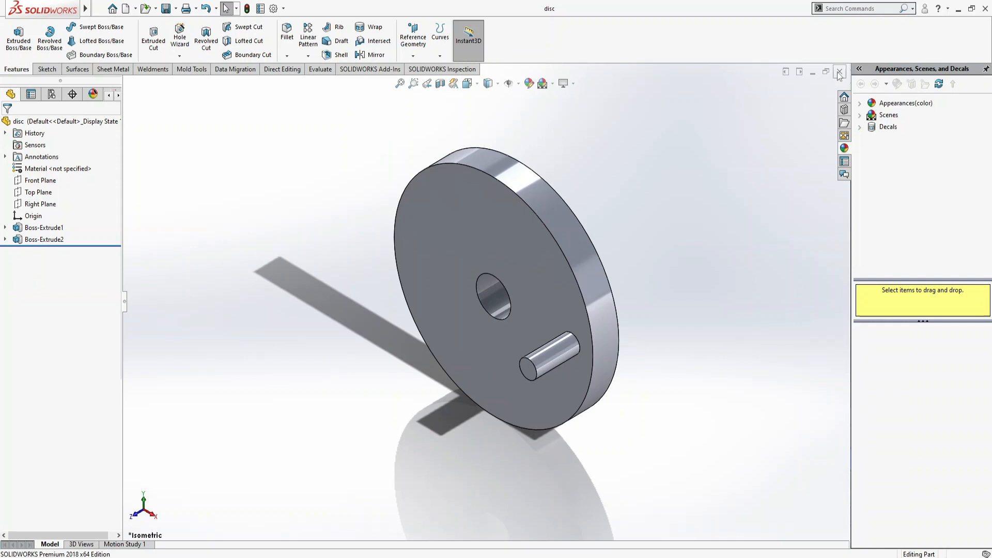
{"action": "left_click", "coordinate": [839, 72]}
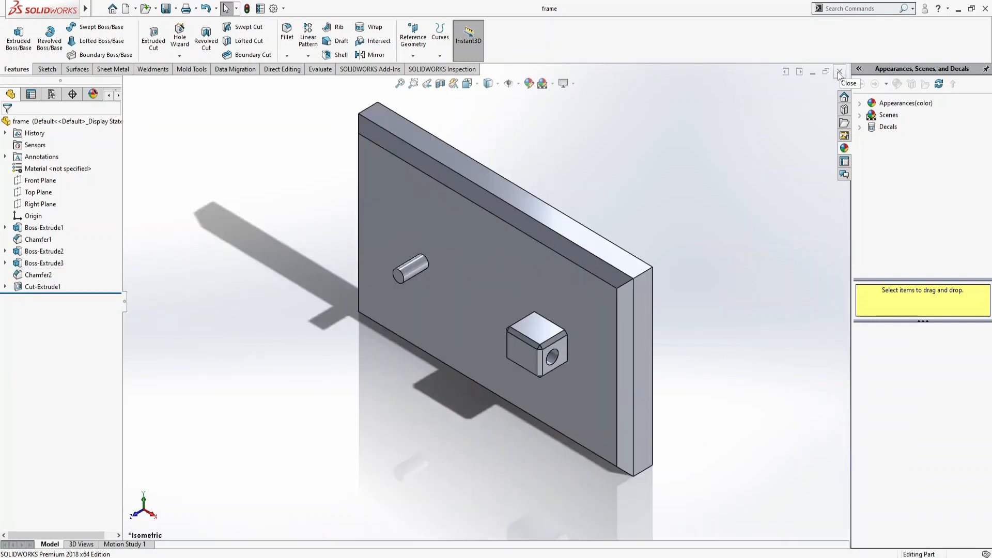
{"action": "left_click", "coordinate": [839, 72]}
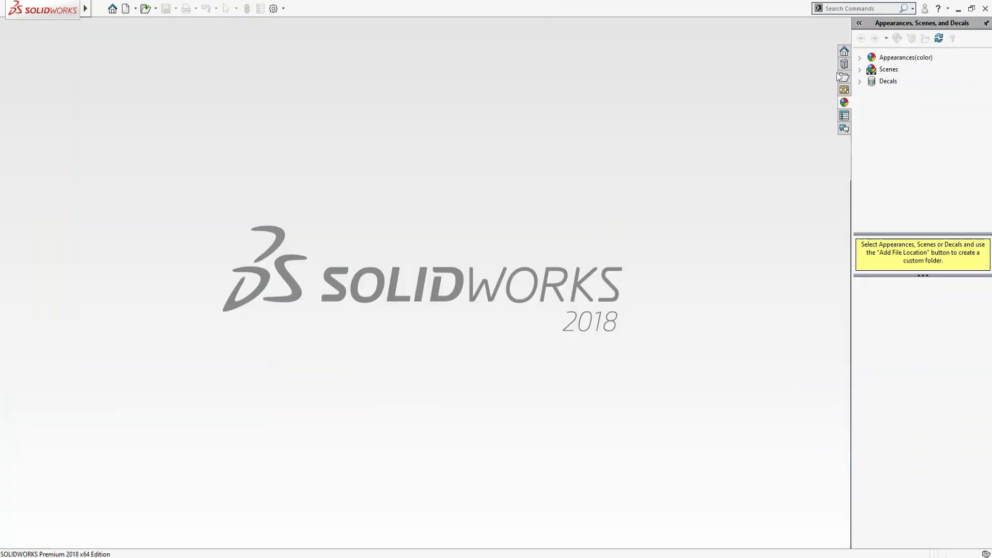
Step: Create a new assembly without inserting any component and start saving it in the mechanical mechanism folder
{"action": "left_click", "coordinate": [126, 8]}
{"action": "double_click", "coordinate": [360, 261]}
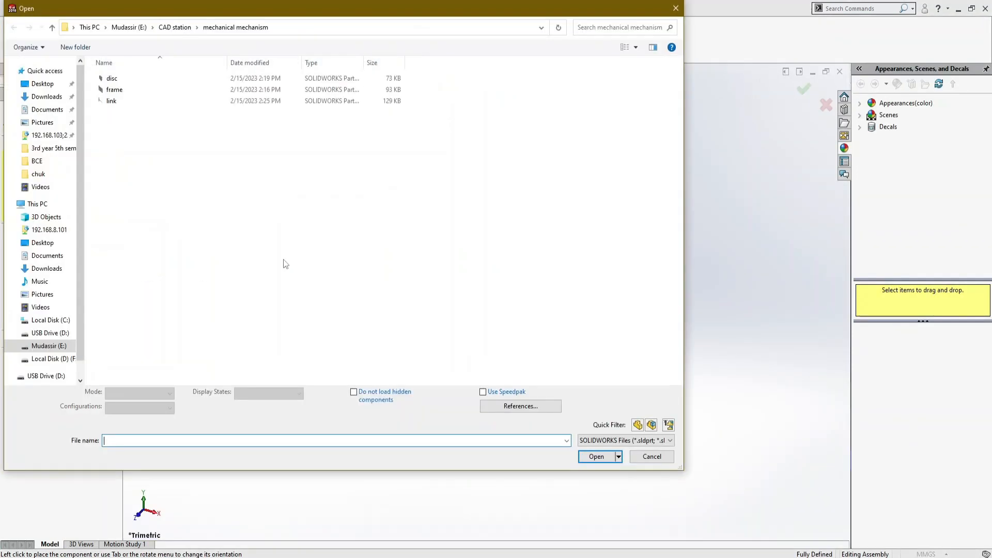
{"action": "left_click", "coordinate": [676, 9]}
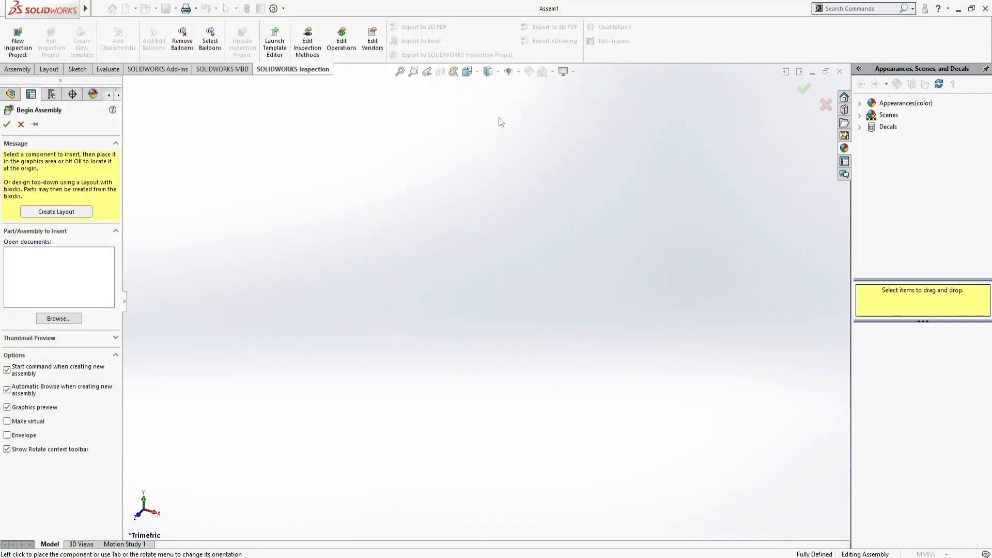
{"action": "left_click", "coordinate": [518, 73]}
{"action": "left_click", "coordinate": [21, 124]}
{"action": "key", "text": "ctrl+s"}
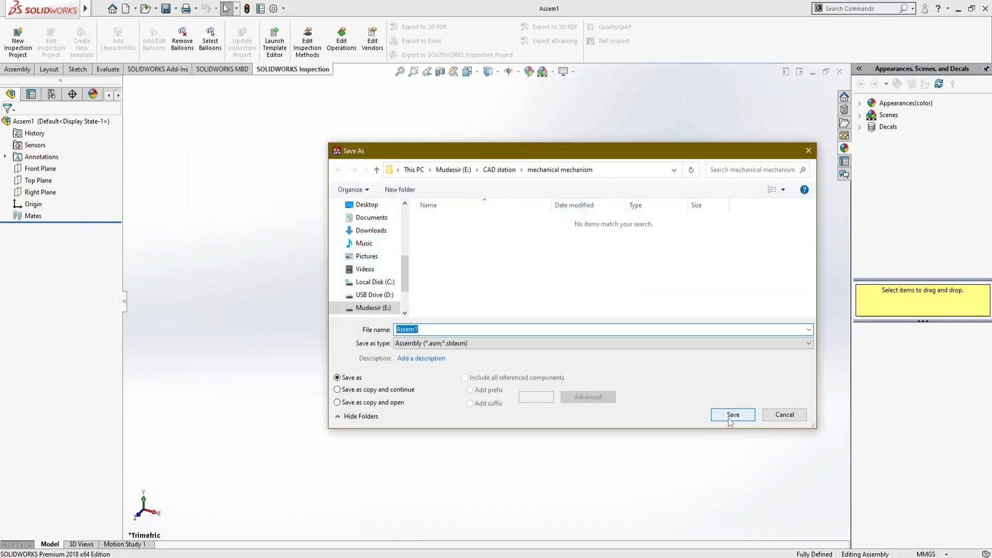
Step: Save the assembly as Assem1 and insert the frame part near the assembly origin
{"action": "left_click", "coordinate": [733, 415]}
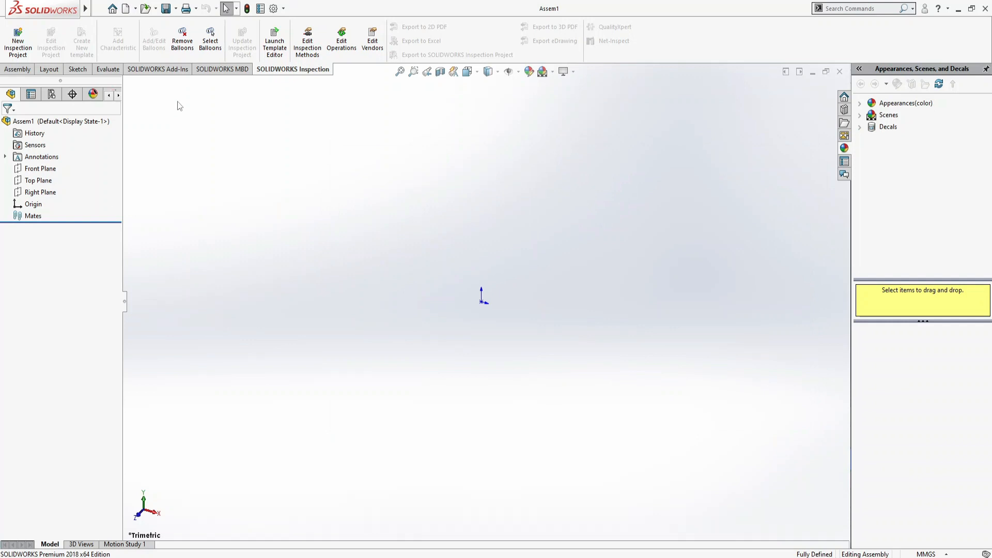
{"action": "left_click", "coordinate": [16, 69]}
{"action": "left_click", "coordinate": [56, 36]}
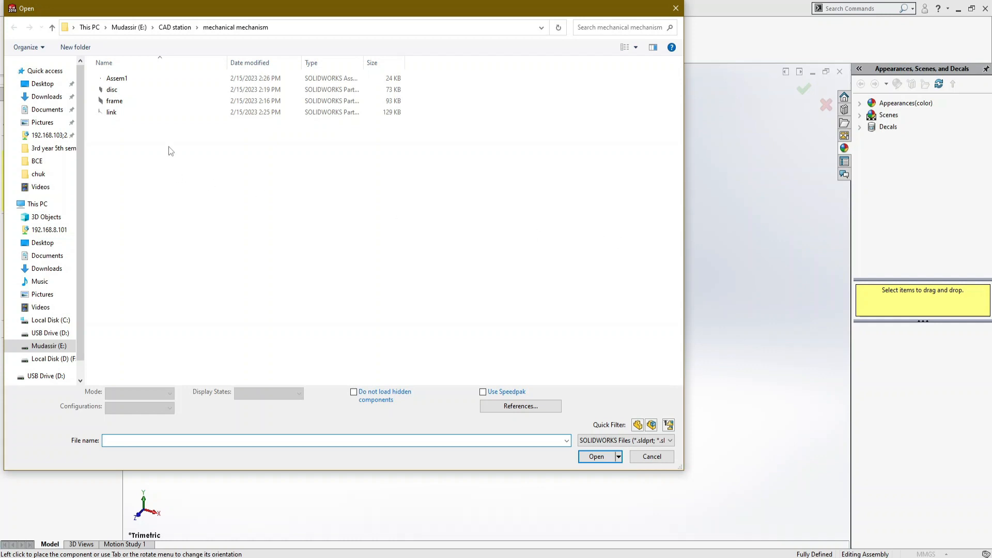
{"action": "double_click", "coordinate": [113, 102]}
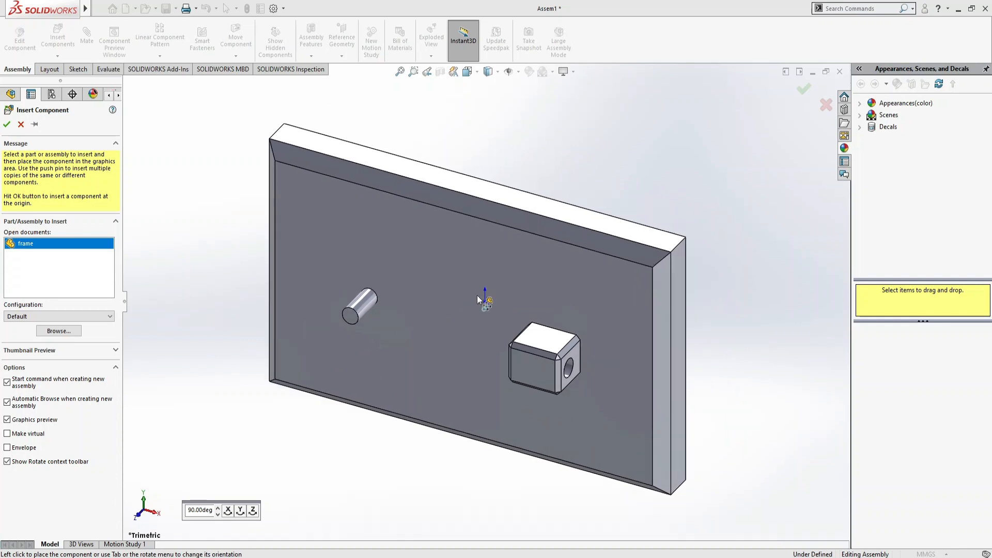
{"action": "left_click", "coordinate": [478, 299]}
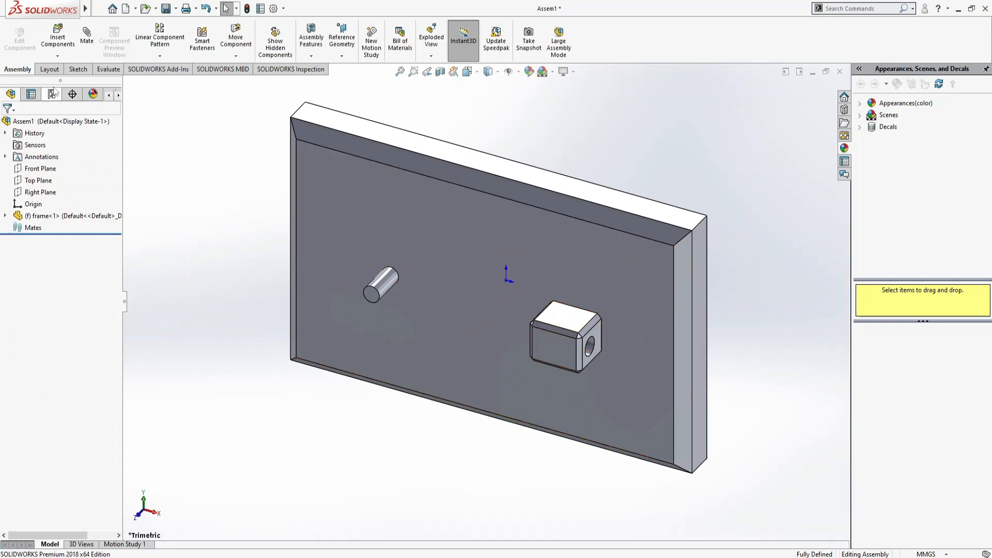
Step: Insert the disc part and place it in the free space beside the frame
{"action": "left_click", "coordinate": [69, 47]}
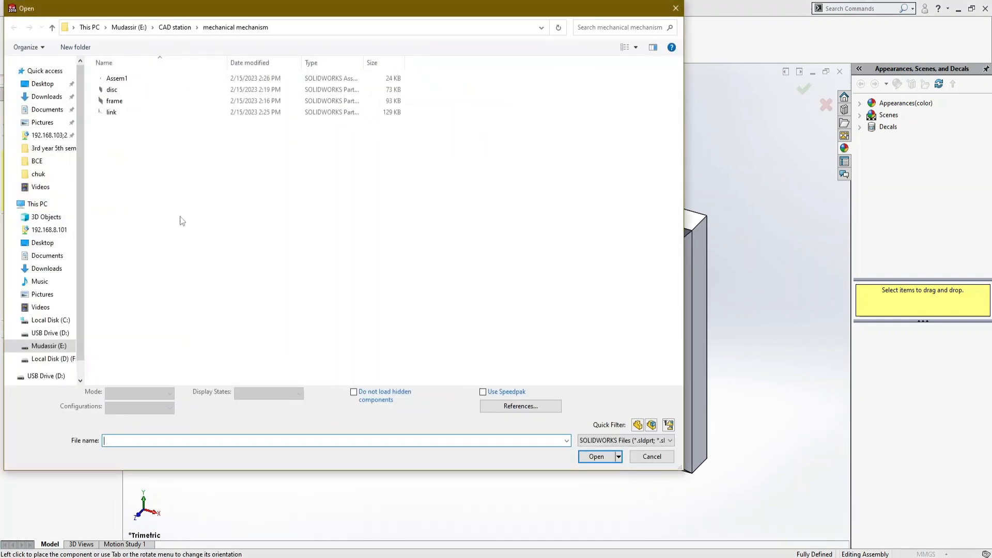
{"action": "double_click", "coordinate": [107, 96]}
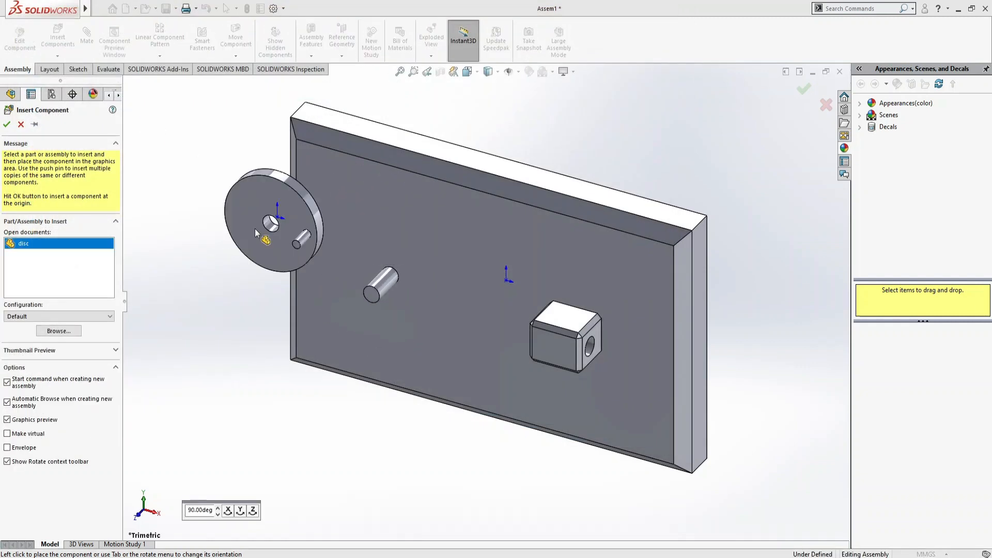
{"action": "left_click", "coordinate": [209, 241]}
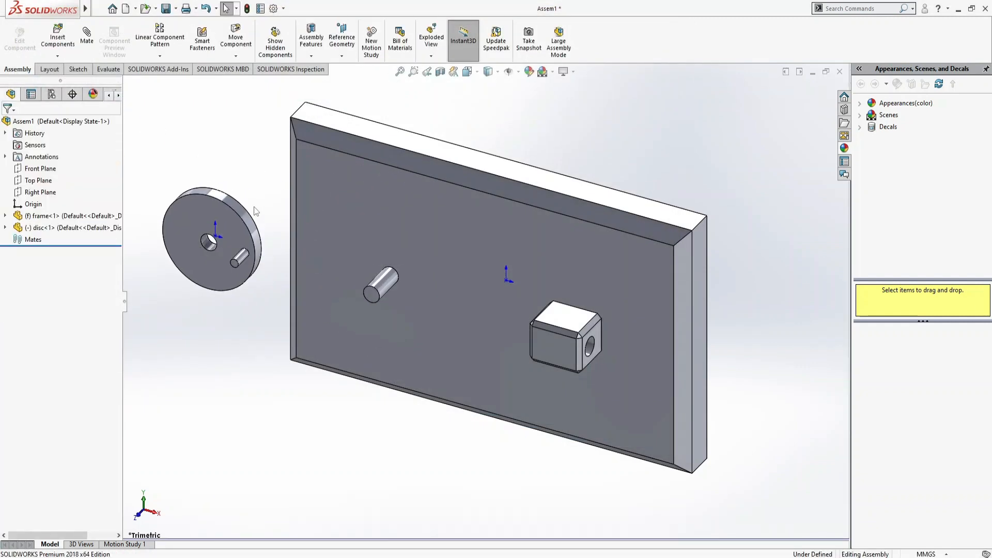
{"action": "left_click", "coordinate": [196, 214]}
{"action": "left_click", "coordinate": [192, 147]}
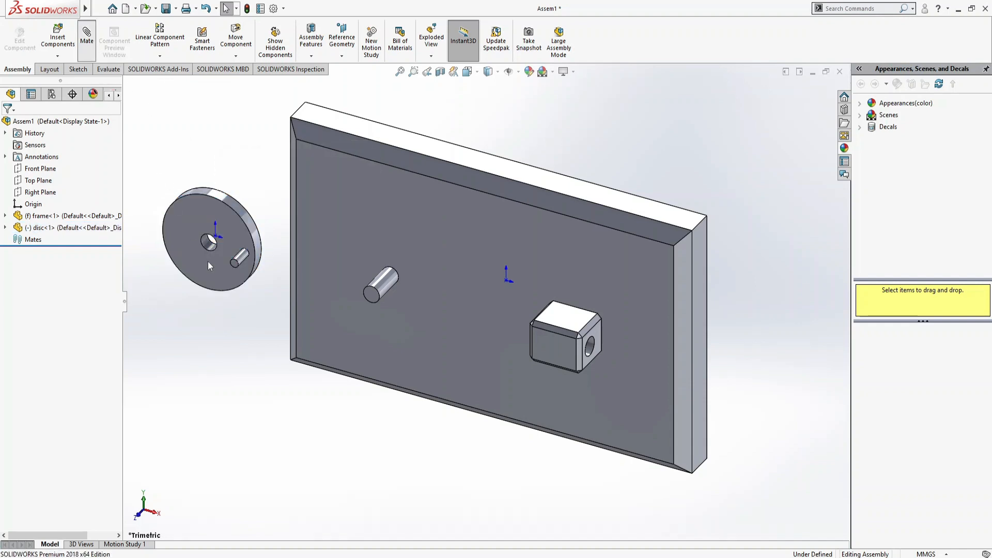
Step: Add a concentric mate between the disc's centre hole and the frame's cylindrical pin, and slide the disc along the pin
{"action": "left_click", "coordinate": [208, 241]}
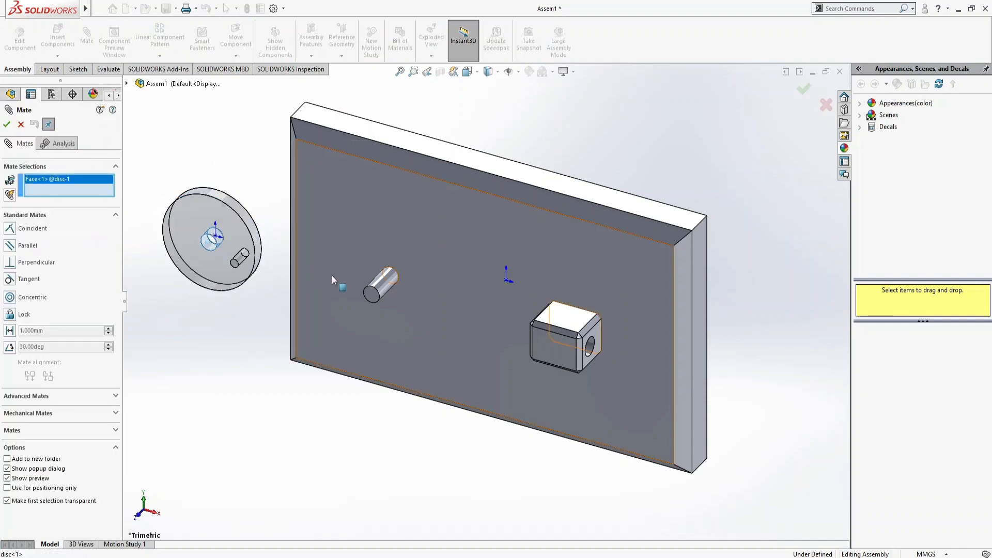
{"action": "left_click", "coordinate": [390, 287]}
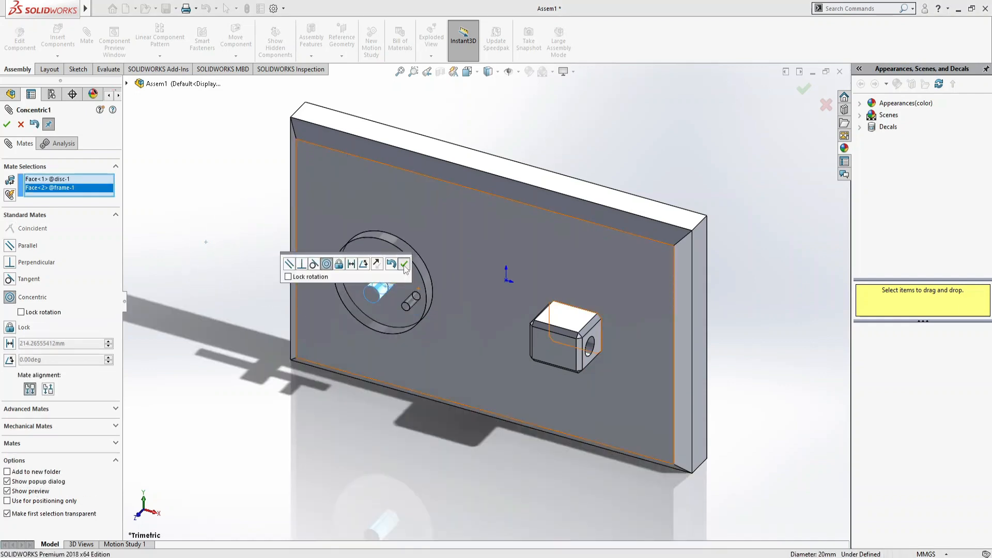
{"action": "left_click", "coordinate": [404, 265]}
{"action": "left_click_drag", "start_coordinate": [385, 305], "coordinate": [289, 327]}
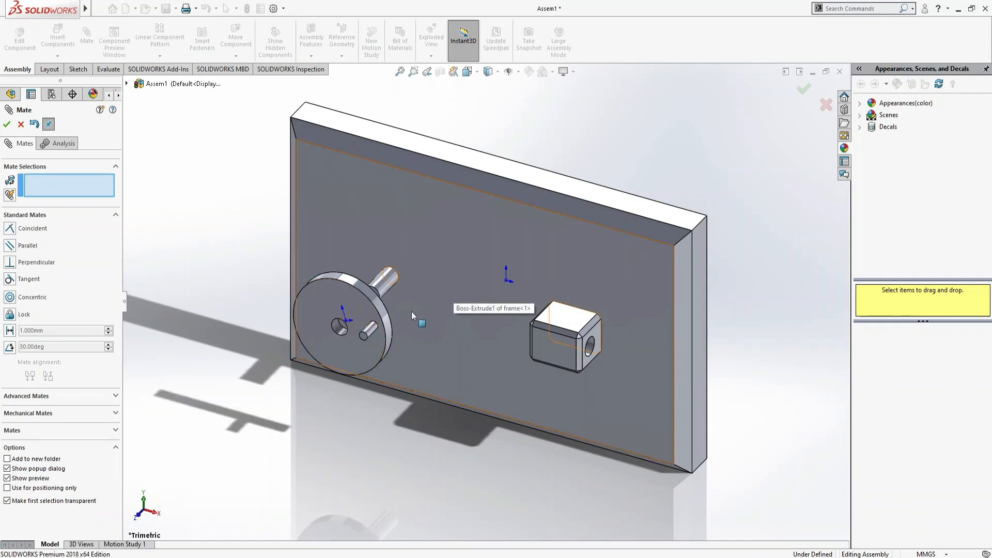
{"action": "left_click_drag", "start_coordinate": [368, 314], "coordinate": [405, 296]}
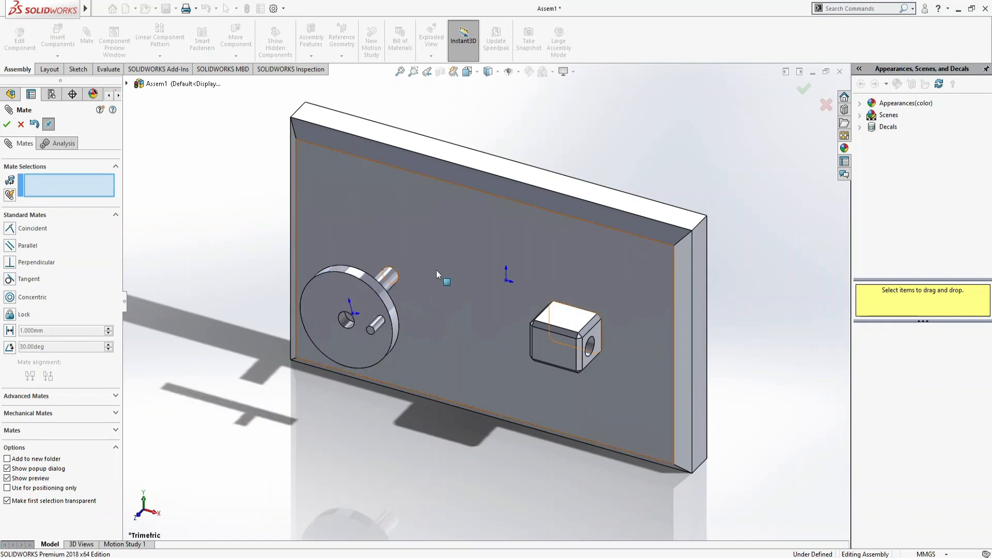
Step: Add a 3 mm distance mate between the frame's inner face and the disc's back face, and leave the Mate command
{"action": "left_click", "coordinate": [436, 269]}
{"action": "key", "text": "Left"}
{"action": "key", "text": "Left"}
{"action": "key", "text": "Left"}
{"action": "key", "text": "Left"}
{"action": "key", "text": "Left"}
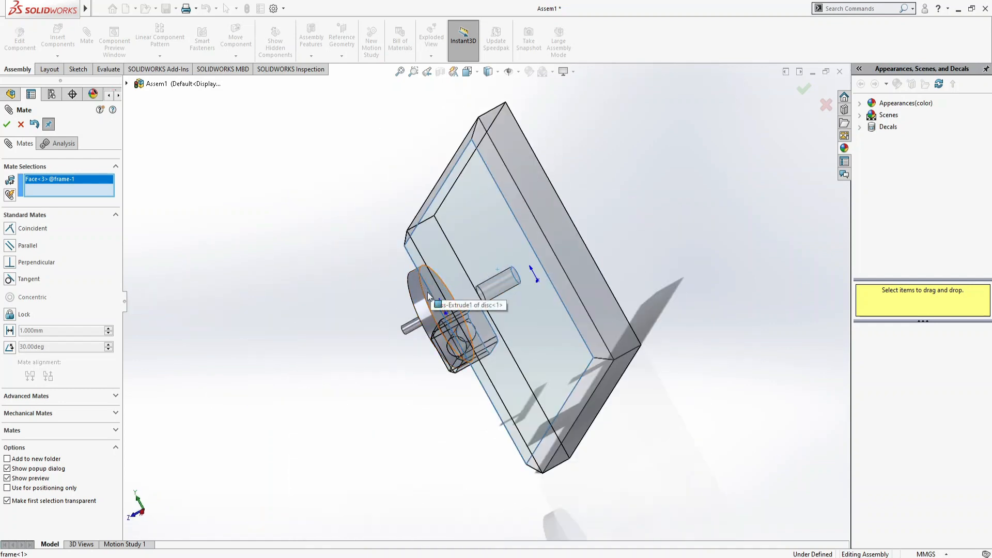
{"action": "left_click", "coordinate": [428, 296]}
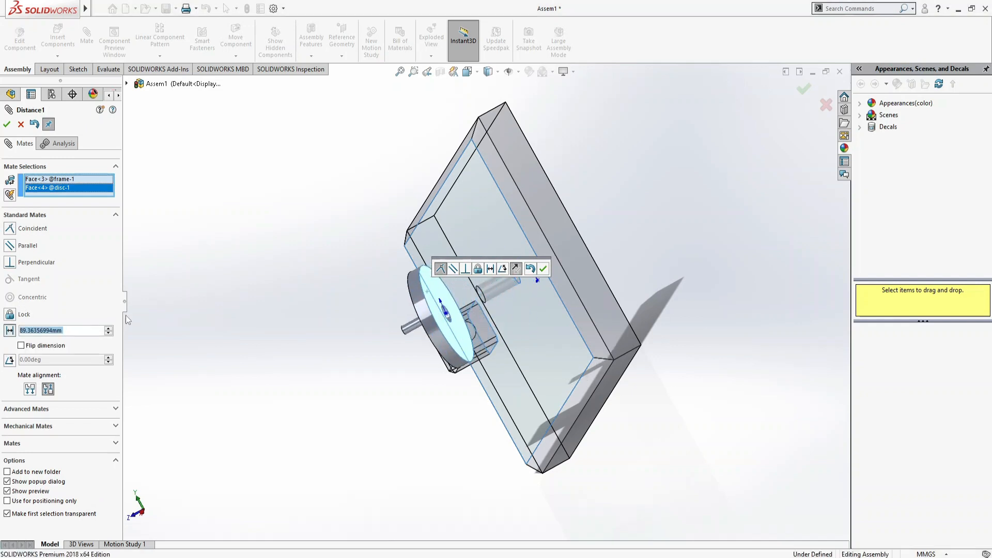
{"action": "type", "text": "3"}
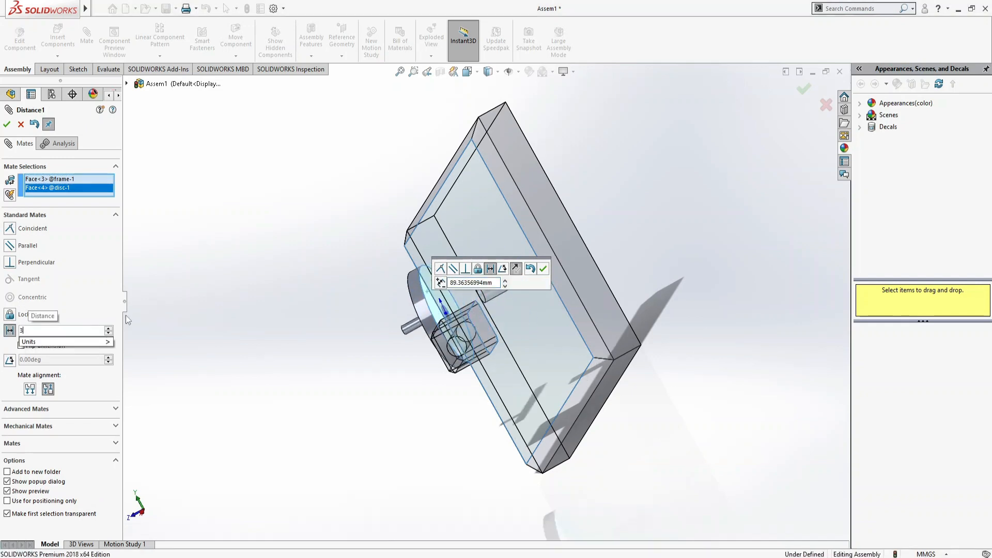
{"action": "key", "text": "Return"}
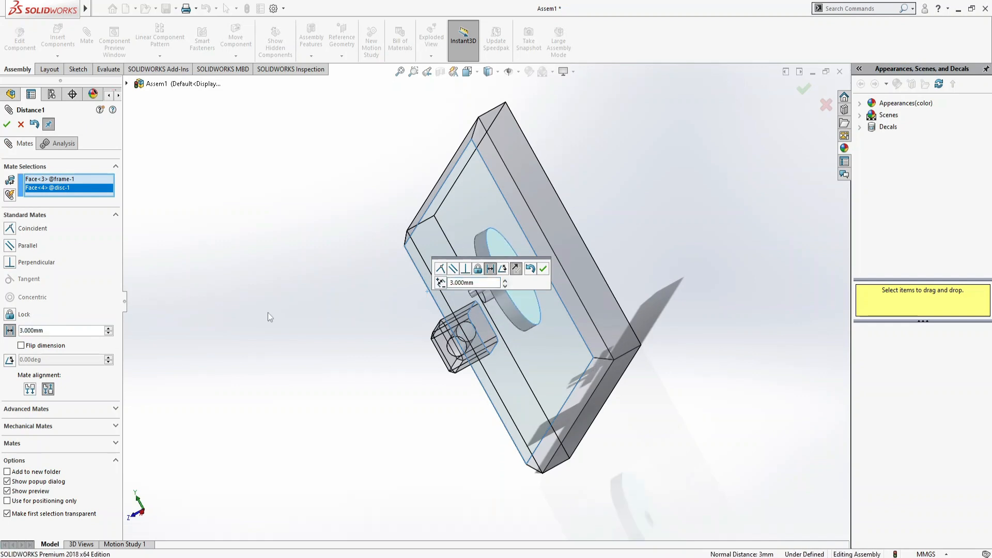
{"action": "key", "text": "ctrl+7"}
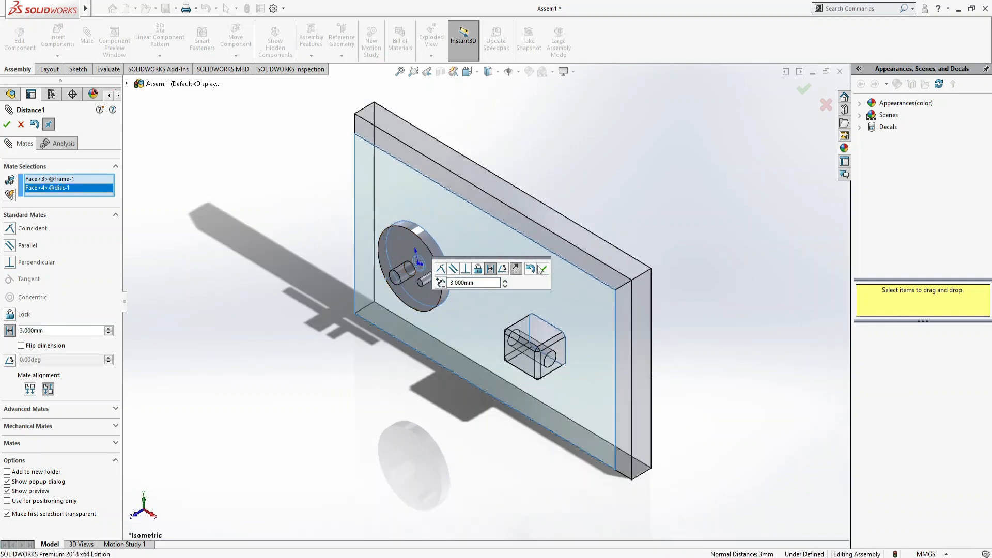
{"action": "left_click", "coordinate": [543, 268]}
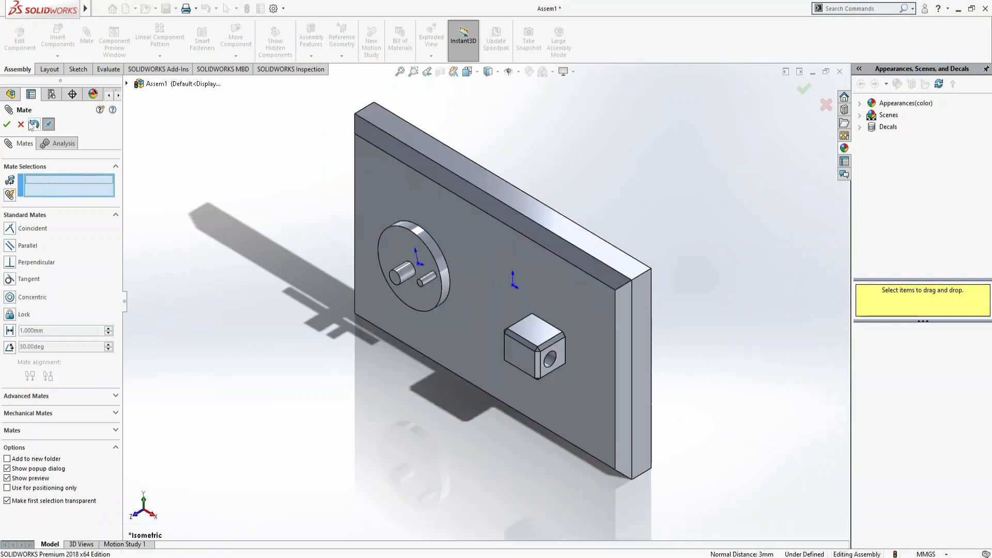
{"action": "left_click", "coordinate": [21, 125]}
Step: Viewing the frame's inner face straight on, rotate the disc until its small pin is level with the centre hole
{"action": "left_click", "coordinate": [456, 309]}
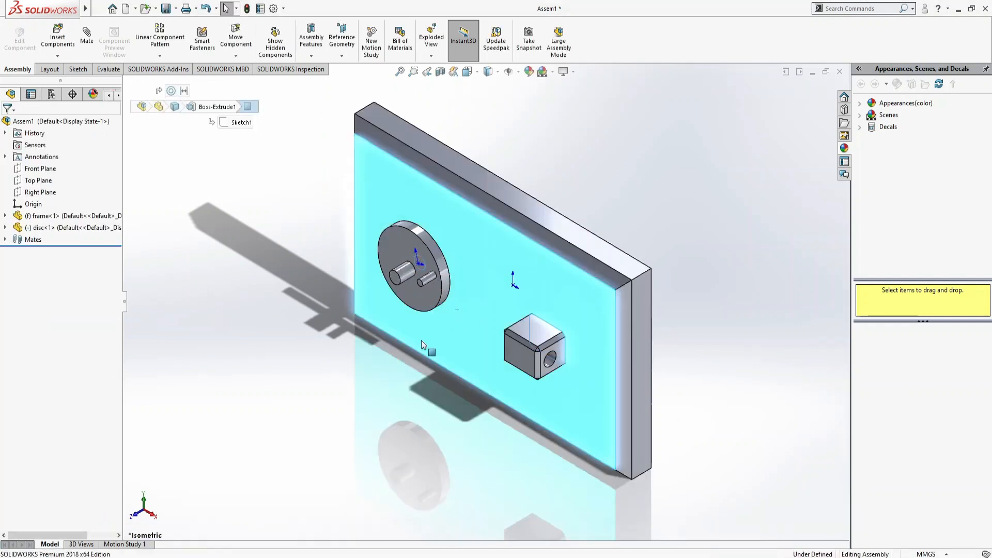
{"action": "key", "text": "ctrl+8"}
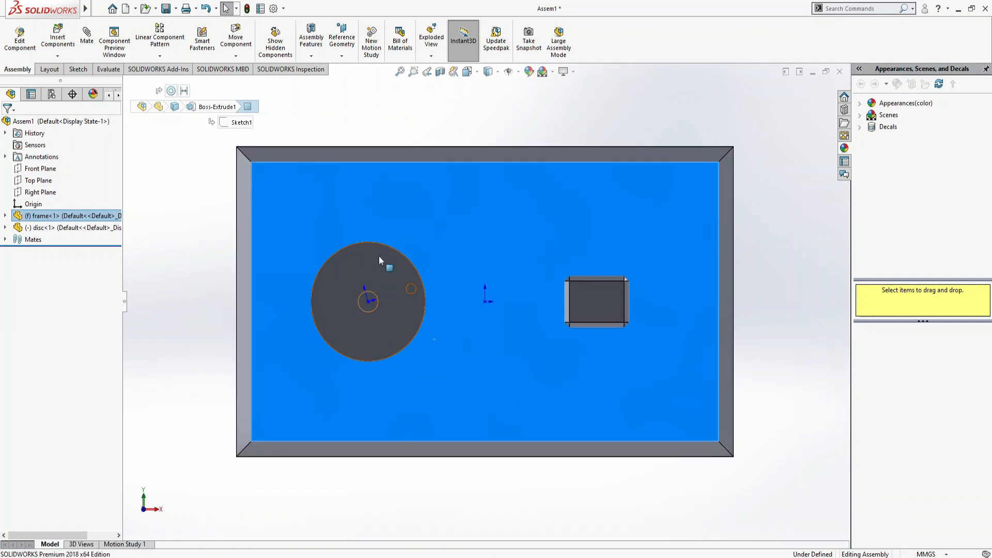
{"action": "left_click_drag", "start_coordinate": [414, 294], "coordinate": [420, 315]}
Step: Open the disc part and set the outer circle's diameter to 200 mm in the sketch of Boss-Extrude1
{"action": "left_click", "coordinate": [394, 314]}
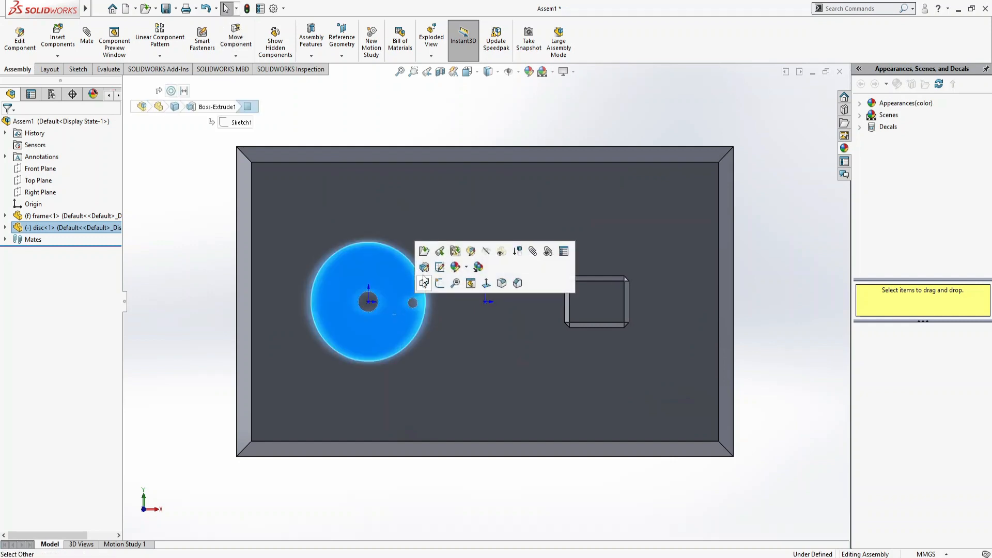
{"action": "left_click", "coordinate": [423, 252]}
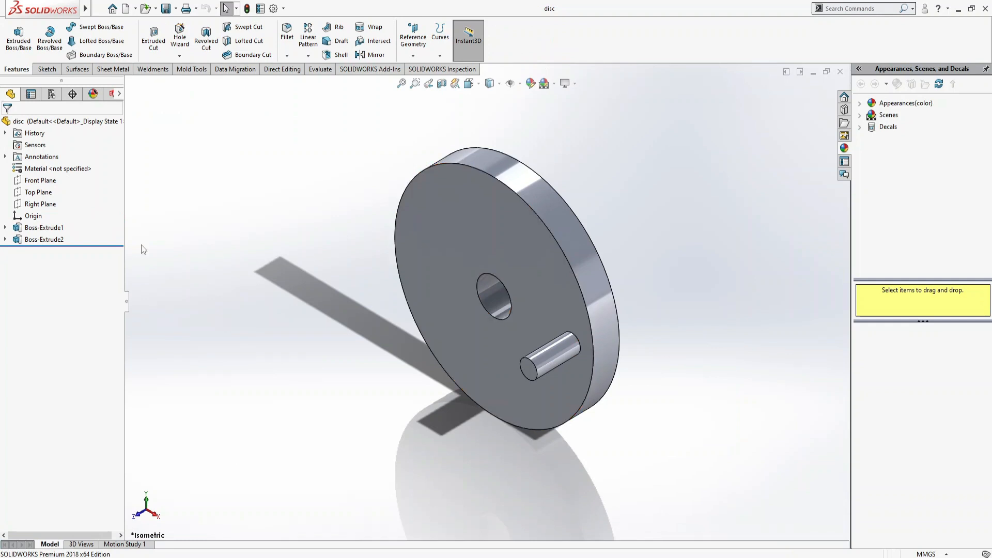
{"action": "left_click", "coordinate": [53, 230]}
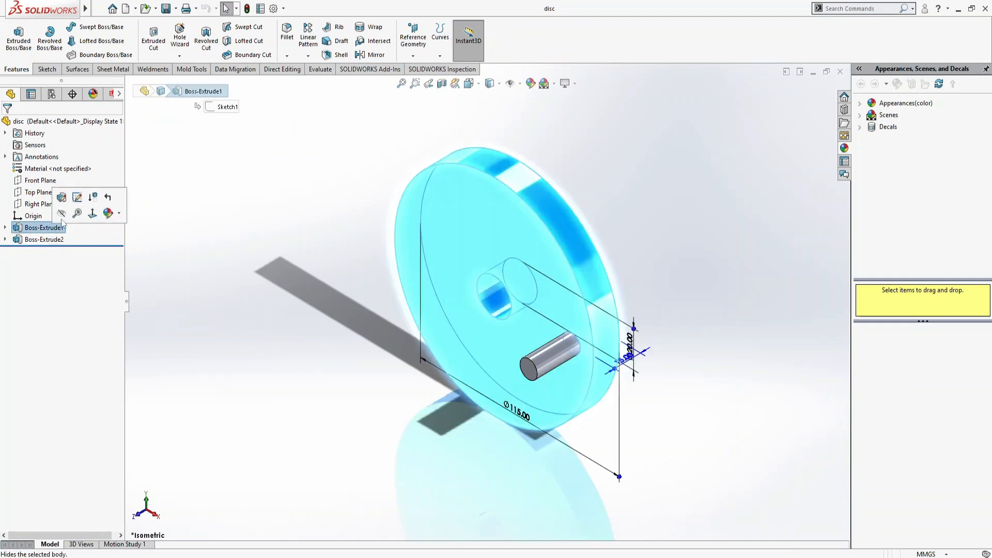
{"action": "left_click", "coordinate": [78, 202]}
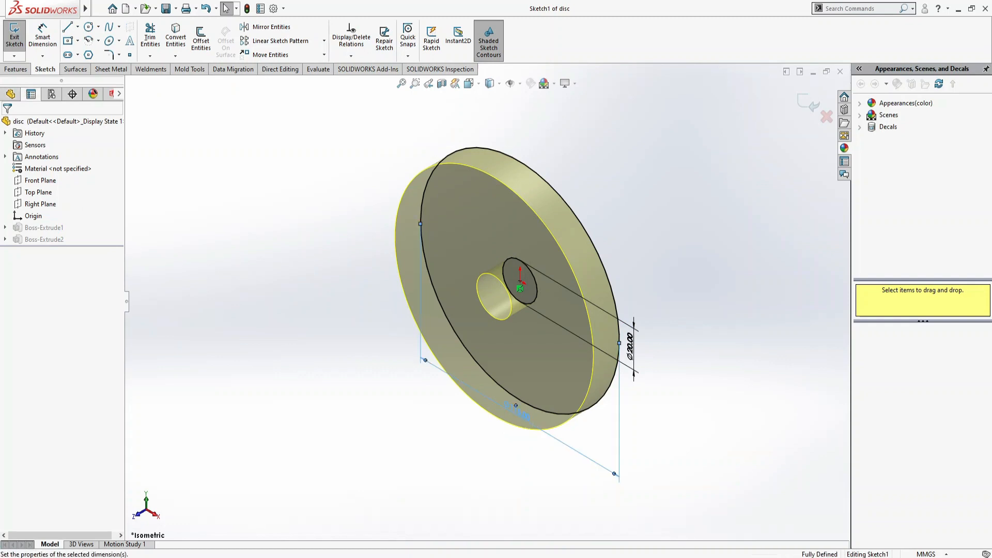
{"action": "double_click", "coordinate": [520, 417]}
{"action": "type", "text": "200"}
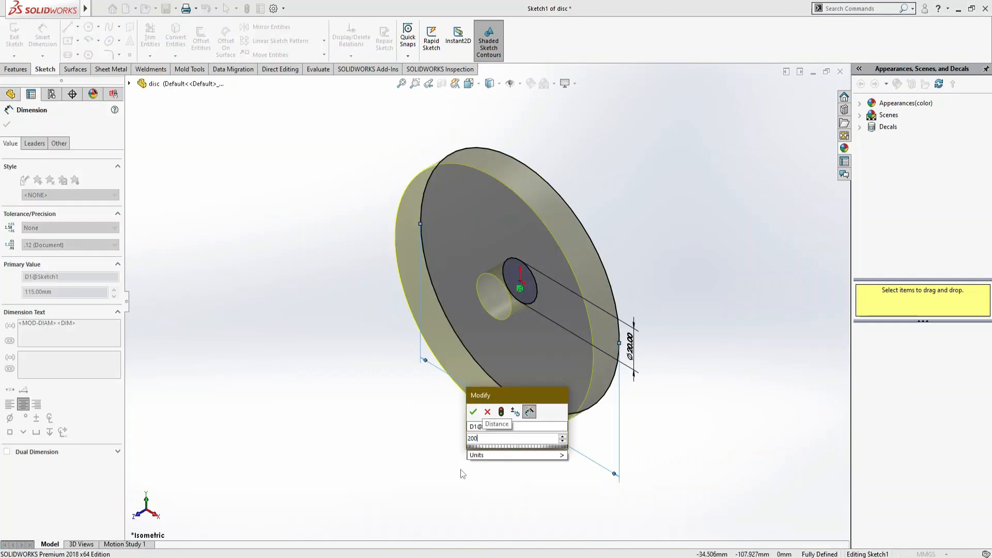
{"action": "key", "text": "Return"}
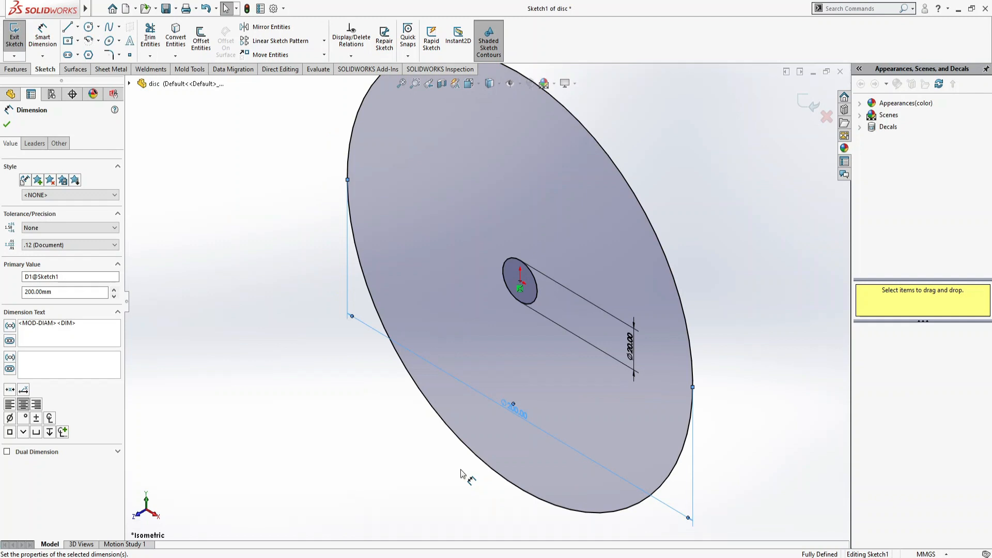
{"action": "left_click", "coordinate": [7, 124]}
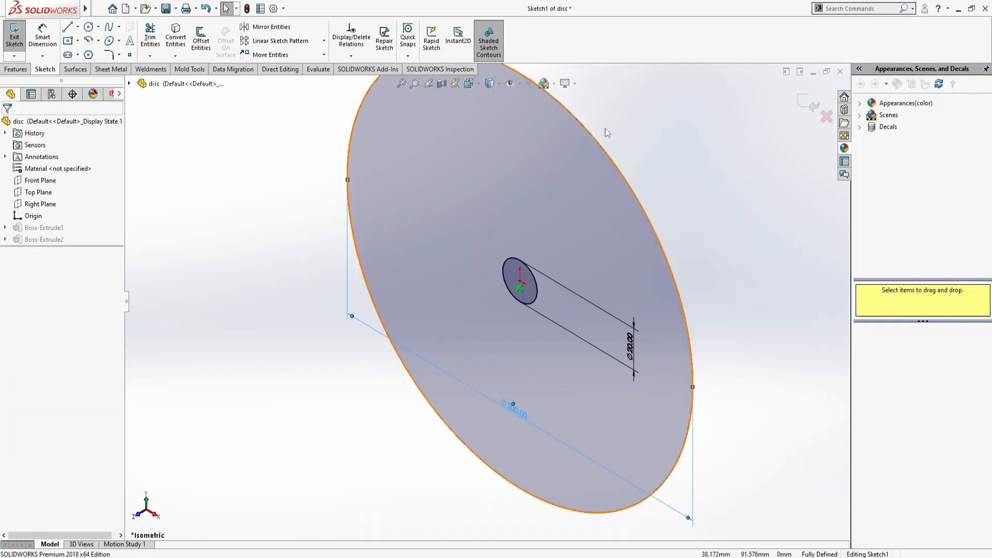
{"action": "left_click", "coordinate": [809, 103]}
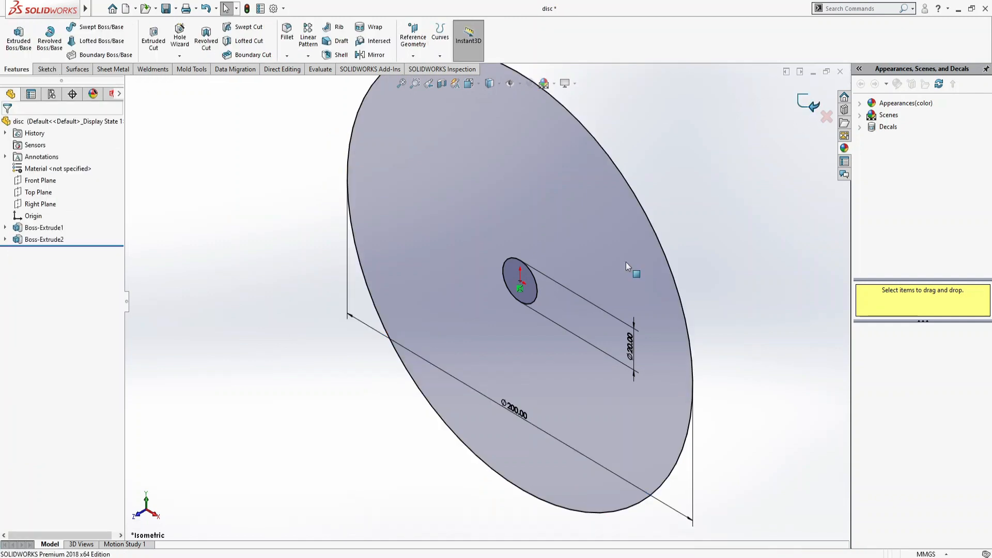
Step: Edit the sketch of Boss-Extrude2 and set the small pin's distance from the disc centre to 100 mm
{"action": "left_click", "coordinate": [44, 239]}
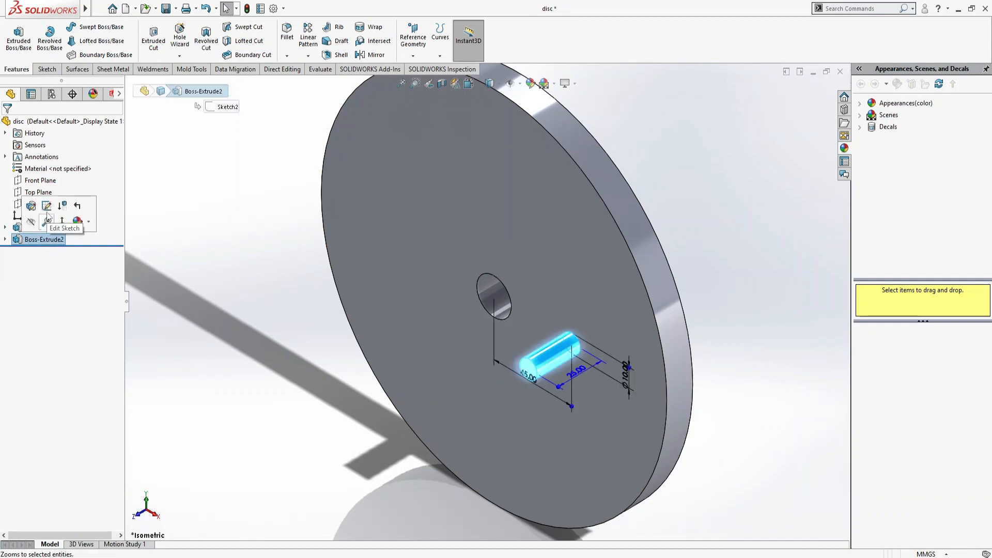
{"action": "left_click", "coordinate": [46, 208]}
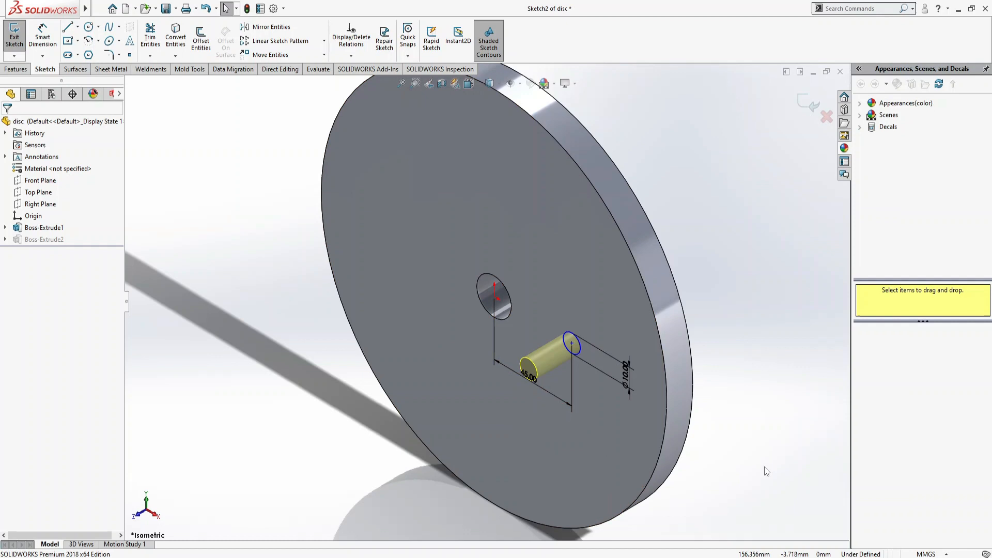
{"action": "key", "text": "ctrl+8"}
{"action": "double_click", "coordinate": [527, 358]}
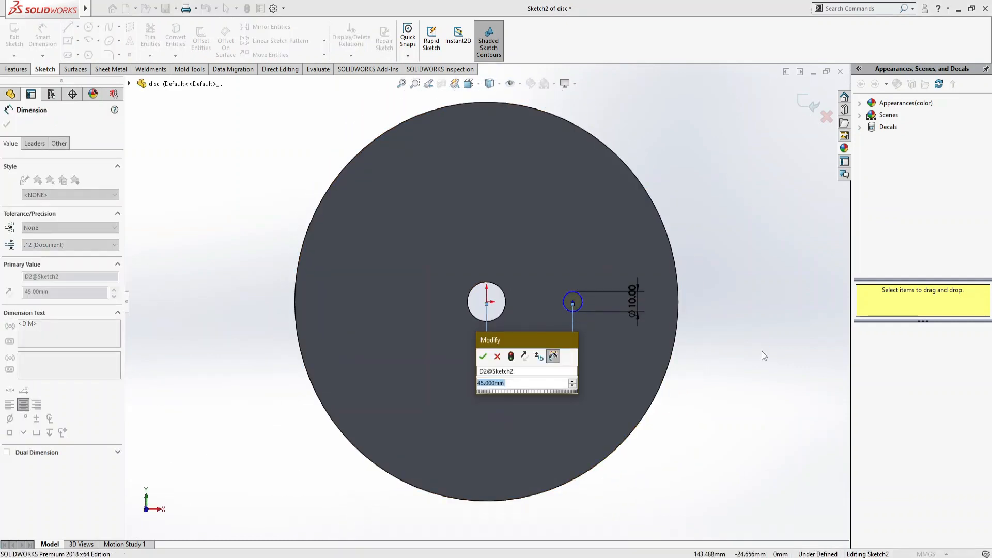
{"action": "type", "text": "100"}
{"action": "key", "text": "Return"}
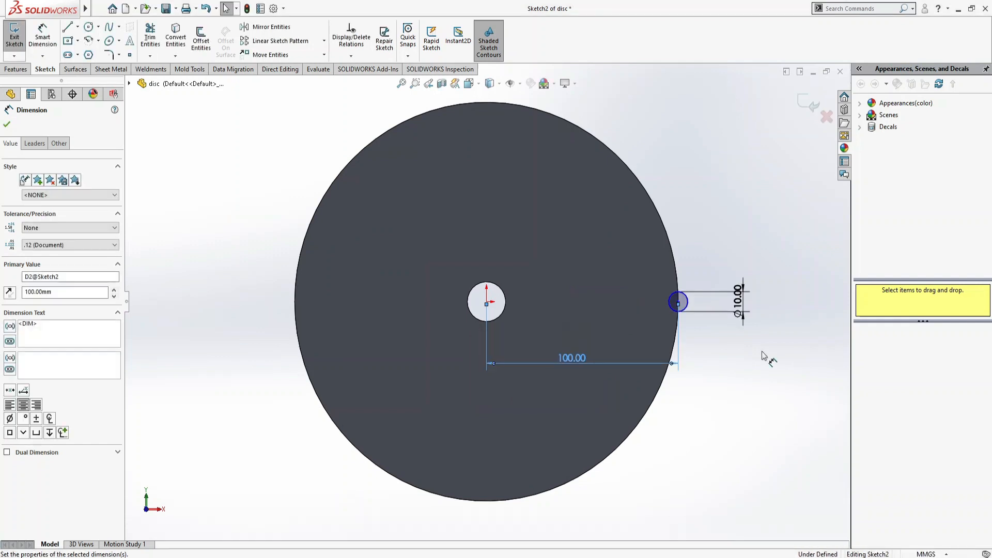
Step: Set the small pin's distance from the disc centre to 90 mm and exit the sketch
{"action": "double_click", "coordinate": [572, 358]}
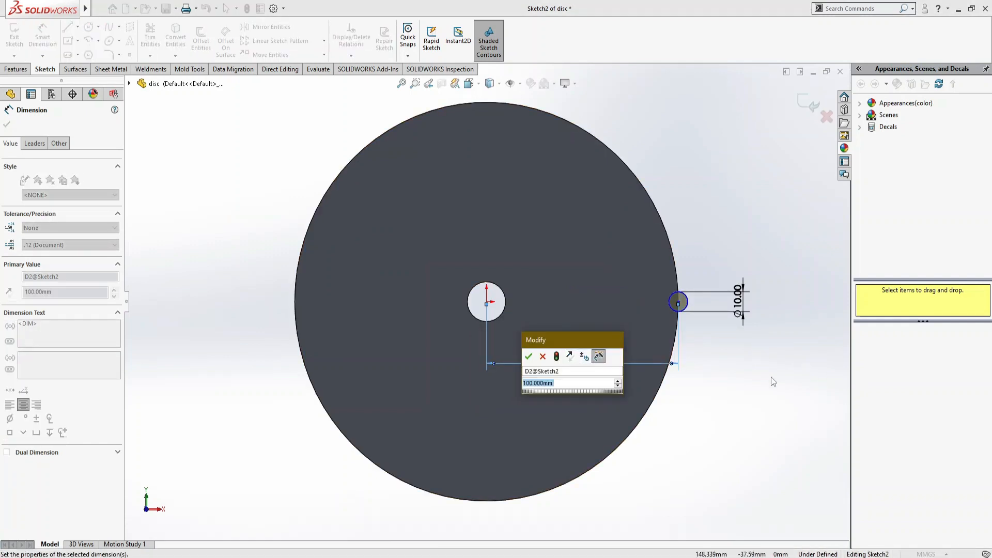
{"action": "type", "text": "90"}
{"action": "key", "text": "Return"}
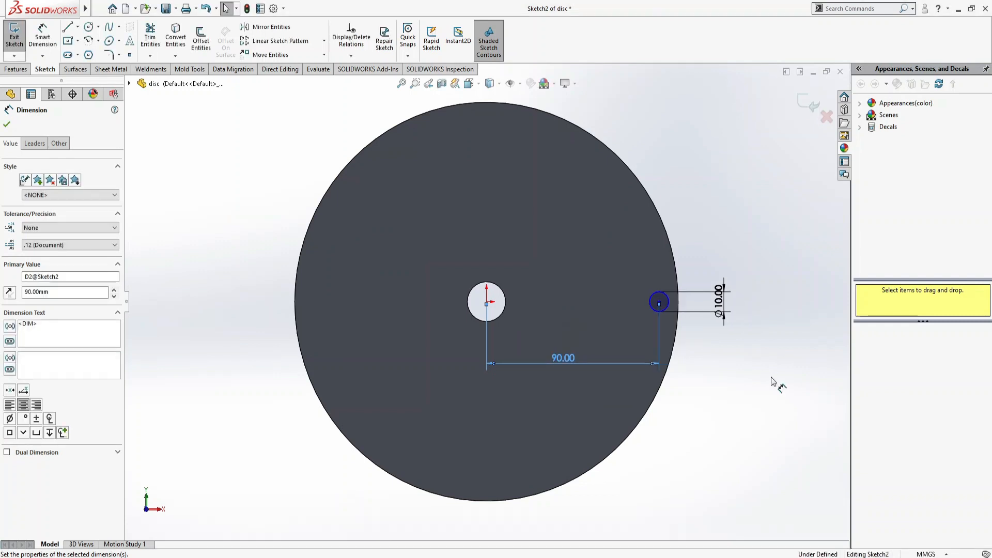
{"action": "left_click", "coordinate": [807, 106]}
{"action": "left_click", "coordinate": [807, 106]}
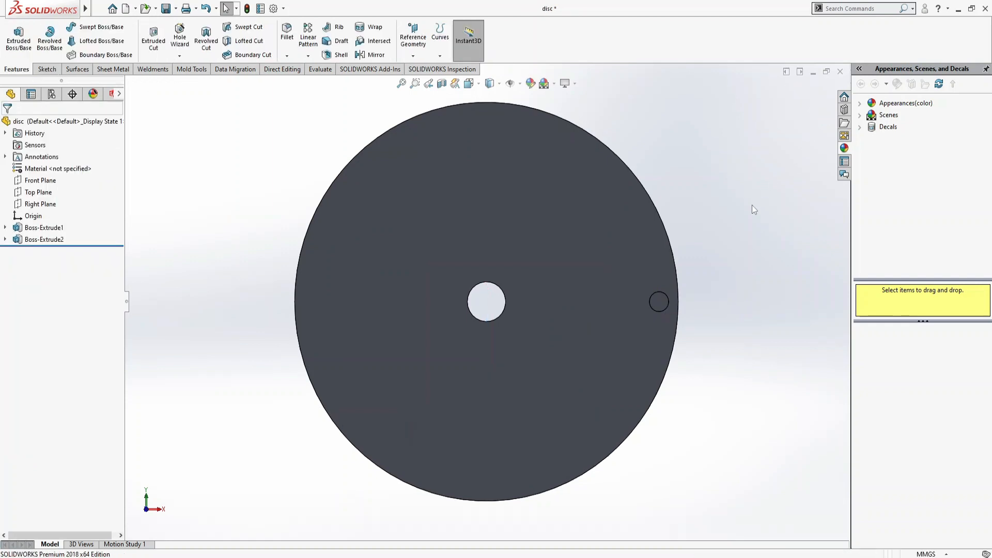
Step: Save and close the disc part, and rebuild the assembly with the changed disc
{"action": "key", "text": "ctrl+s"}
{"action": "left_click", "coordinate": [839, 72]}
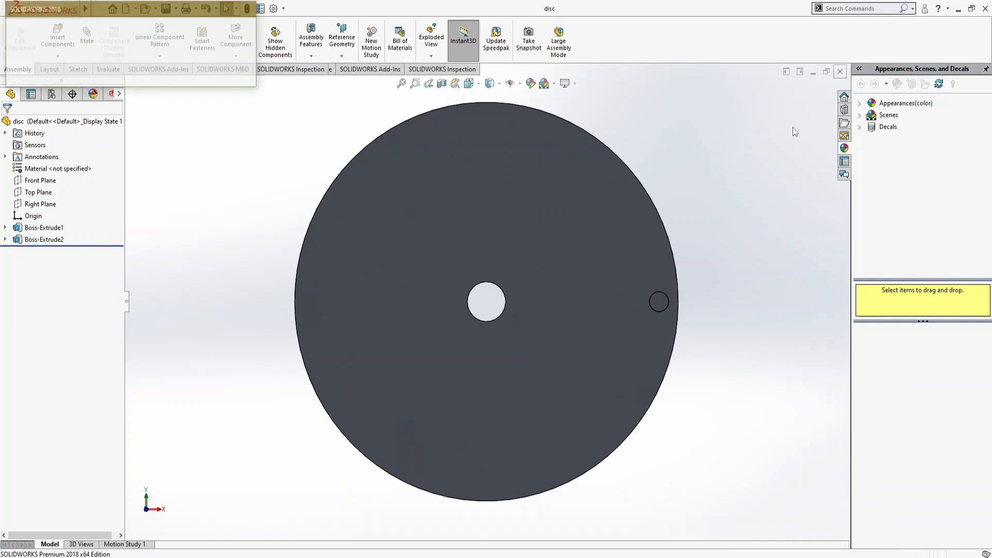
{"action": "left_click", "coordinate": [87, 61]}
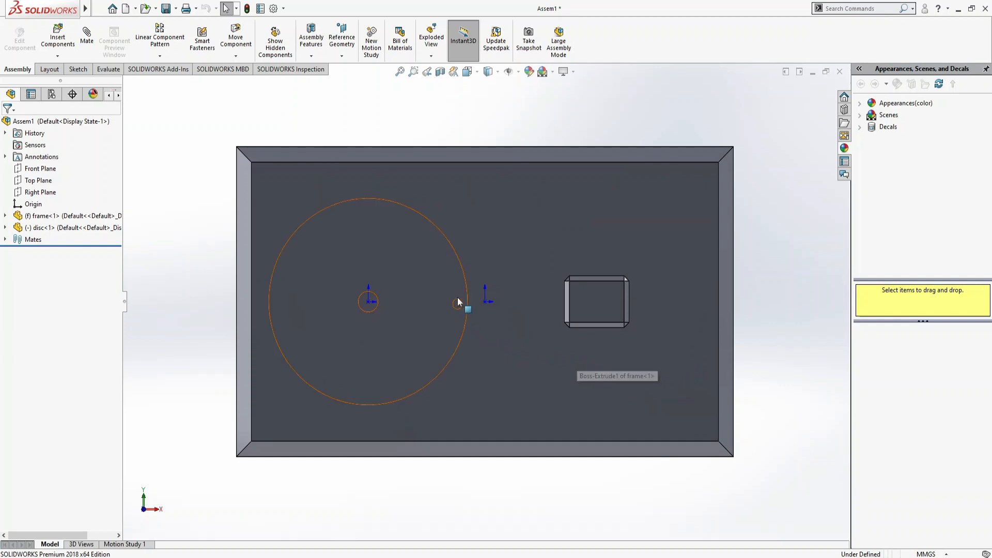
Step: In the isometric view, turn the disc slightly about its centre by moving its small pin, and deselect it
{"action": "key", "text": "ctrl+7"}
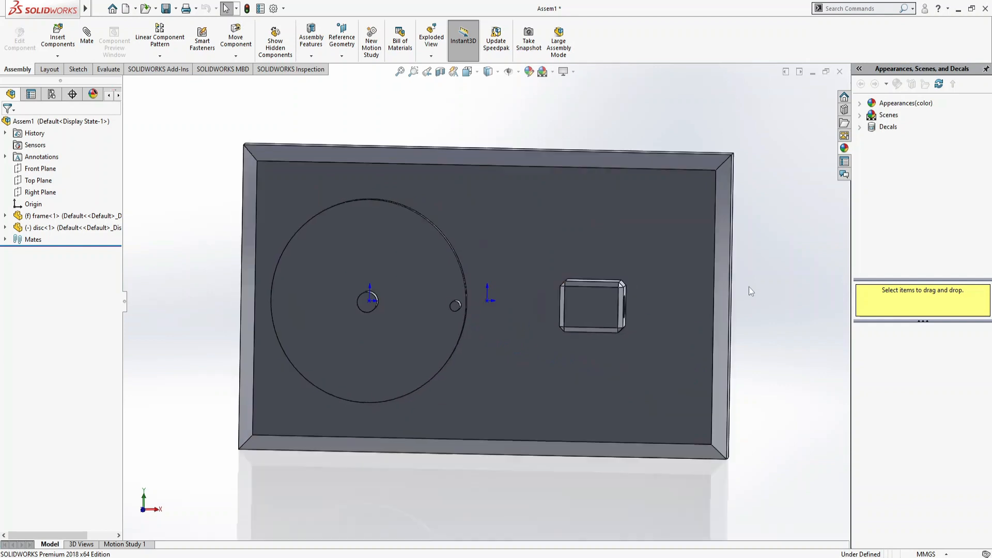
{"action": "mouse_move", "coordinate": [453, 309]}
{"action": "left_mouse_down"}
{"action": "mouse_move", "coordinate": [408, 334]}
{"action": "mouse_move", "coordinate": [359, 290]}
{"action": "mouse_move", "coordinate": [454, 279]}
{"action": "mouse_move", "coordinate": [448, 319]}
{"action": "left_mouse_up"}
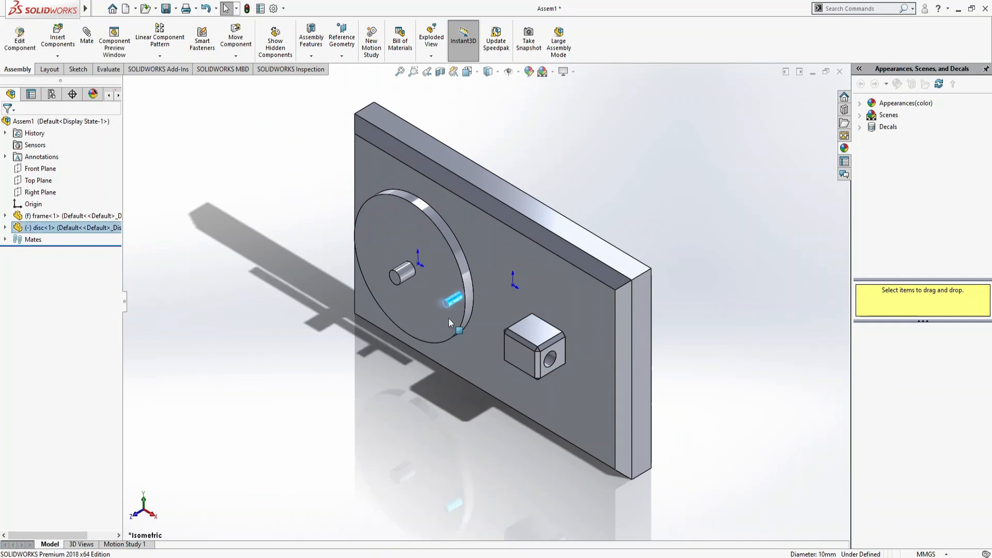
{"action": "left_click", "coordinate": [716, 353]}
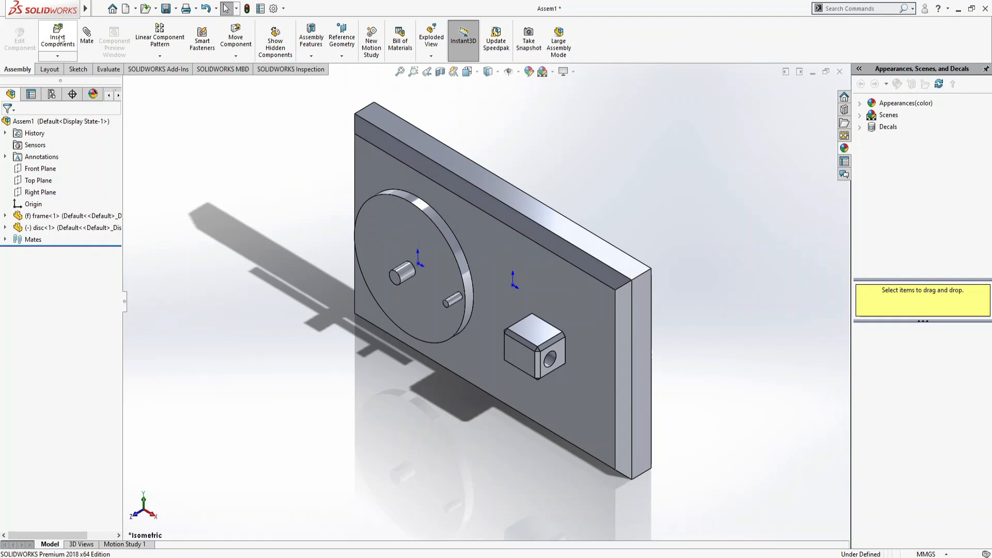
Step: Insert the link part into the assembly and place it in front of the frame beside the drilled block
{"action": "left_click", "coordinate": [58, 35]}
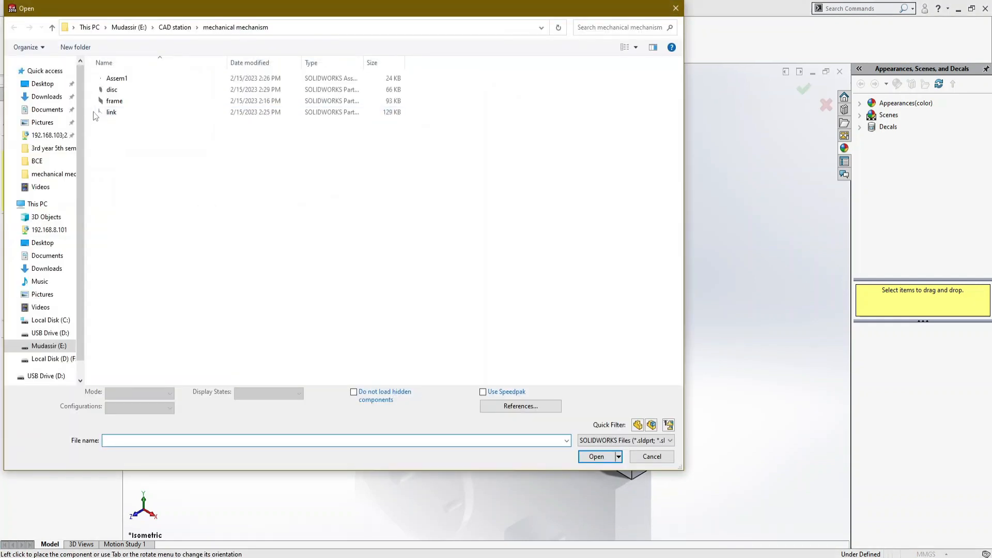
{"action": "double_click", "coordinate": [164, 115]}
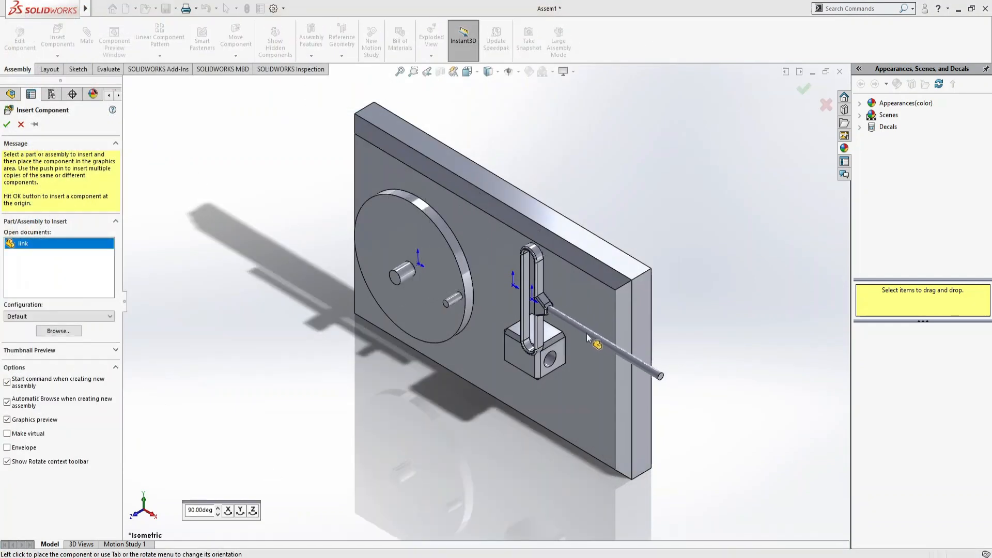
{"action": "left_click", "coordinate": [556, 339]}
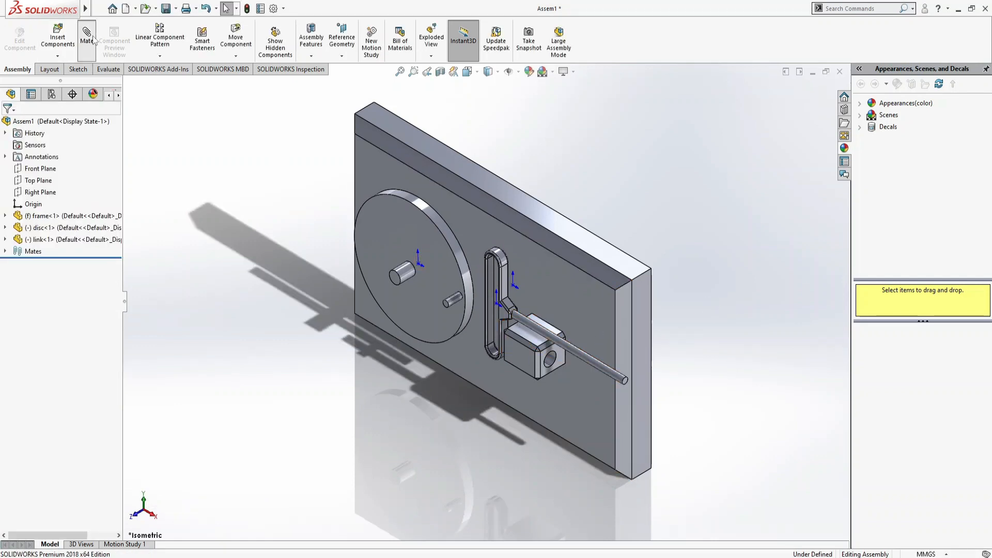
Step: Add a concentric mate between the hole in the frame's block and the link's rod, and leave the Mate command
{"action": "left_click", "coordinate": [552, 362]}
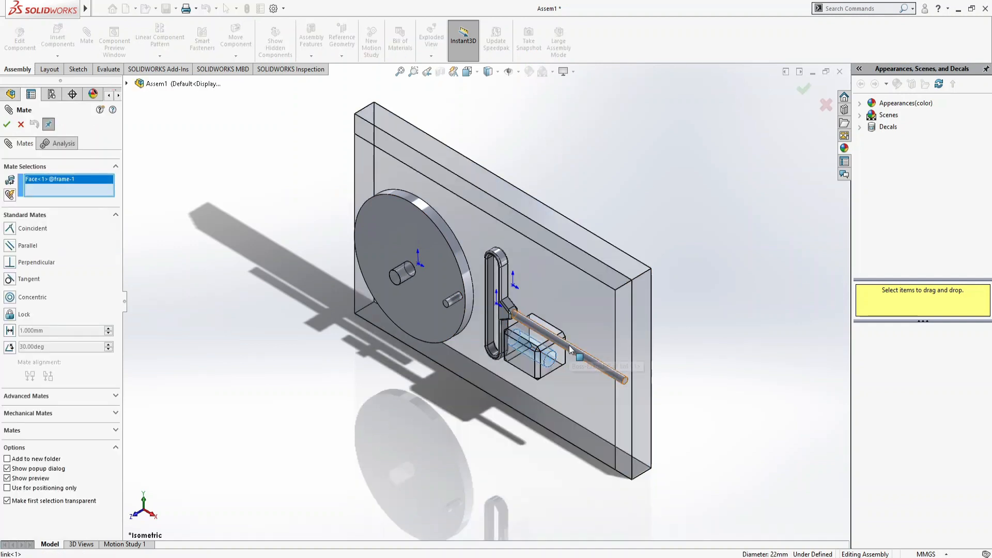
{"action": "left_click", "coordinate": [568, 345]}
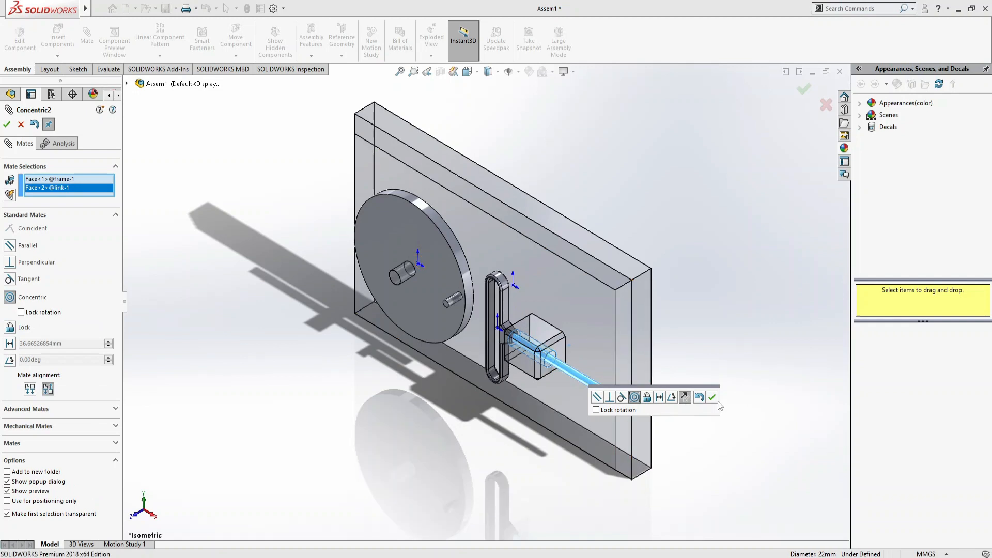
{"action": "left_click", "coordinate": [712, 397]}
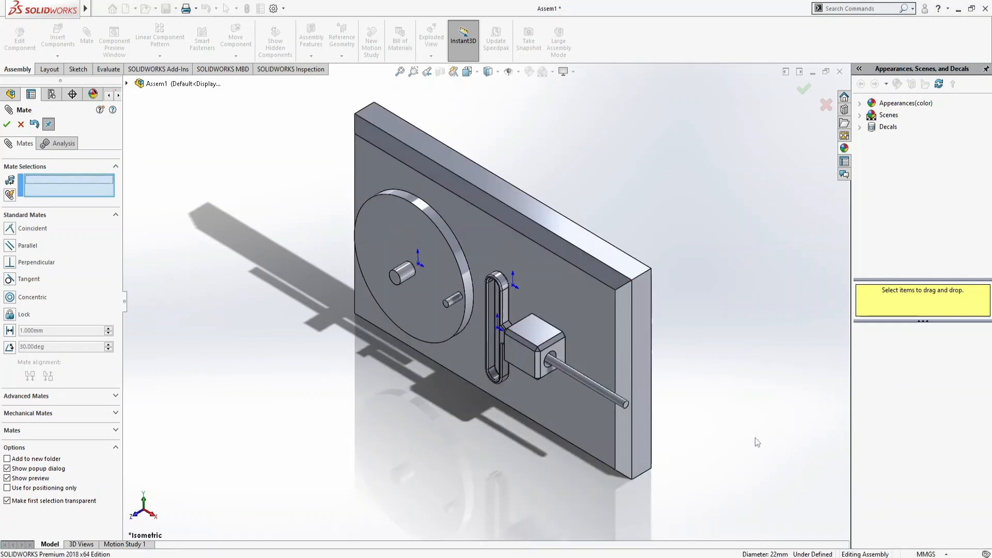
{"action": "scroll", "coordinate": [563, 318], "scroll_direction": "down", "scroll_amount": 10}
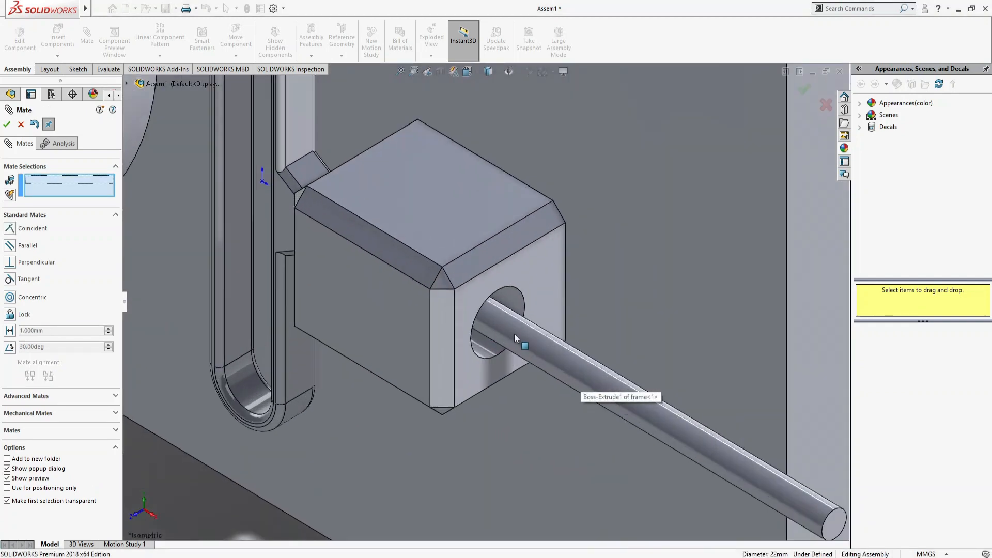
{"action": "scroll", "coordinate": [514, 294], "scroll_direction": "up", "scroll_amount": 3}
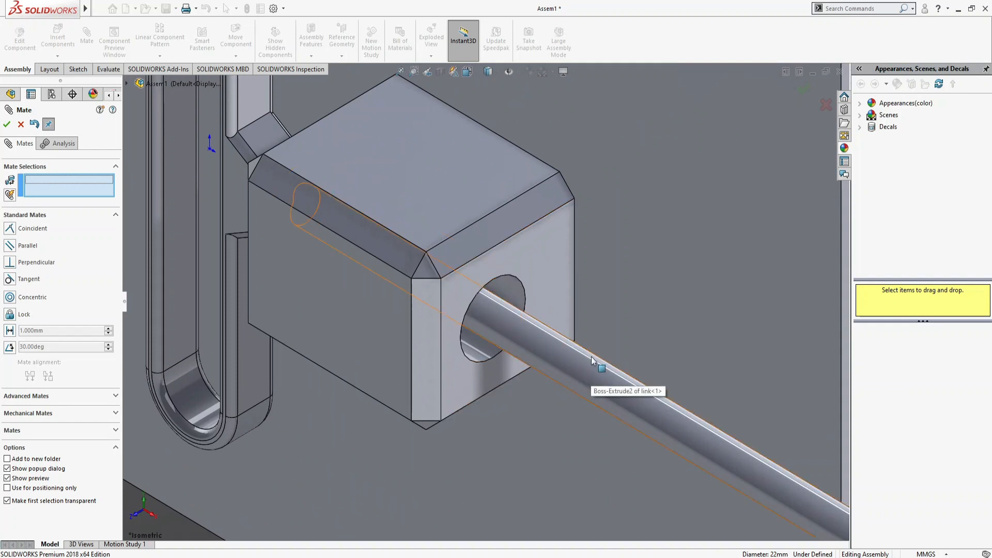
{"action": "scroll", "coordinate": [592, 360], "scroll_direction": "up", "scroll_amount": 3}
{"action": "left_click", "coordinate": [21, 124]}
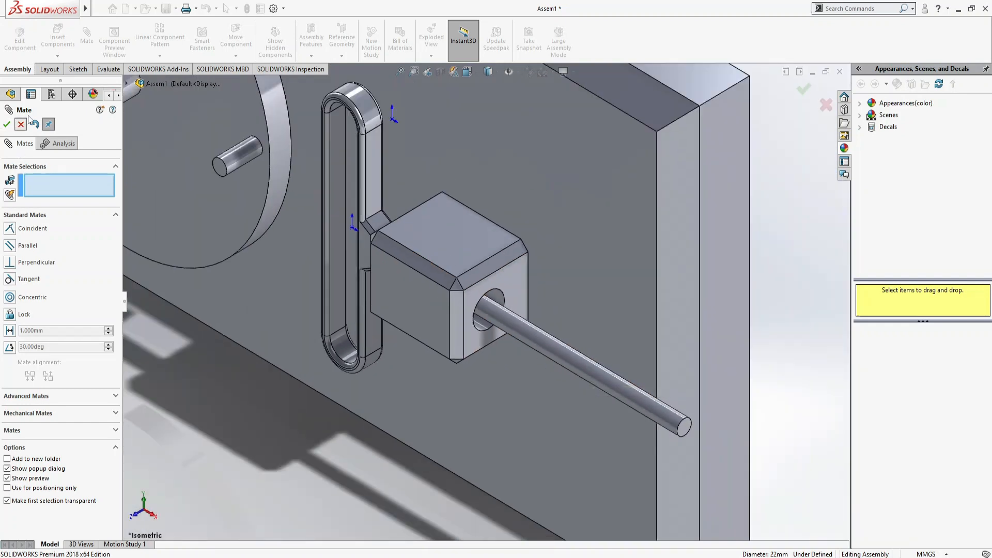
Step: Measure the diameter of the hole in the frame's block
{"action": "left_click", "coordinate": [109, 70]}
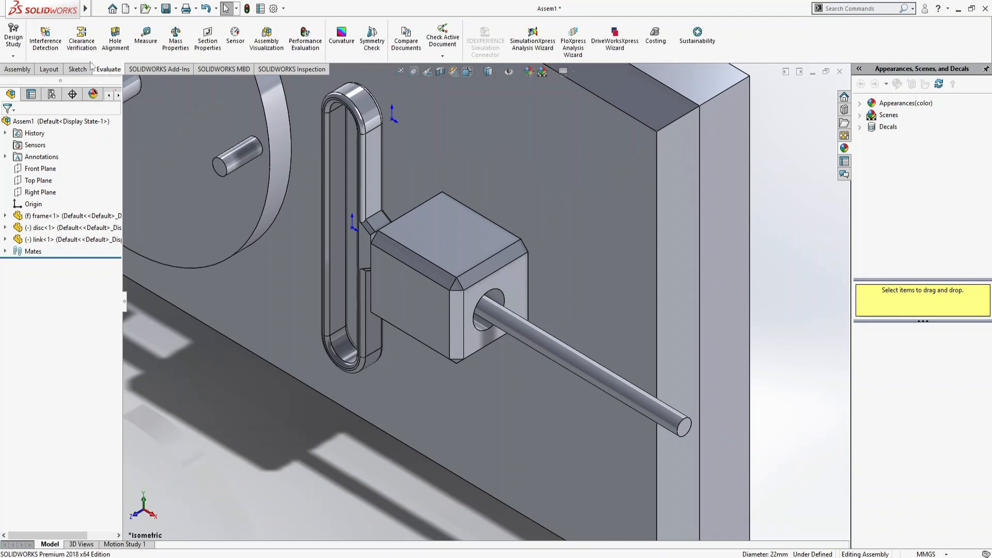
{"action": "left_click", "coordinate": [147, 46]}
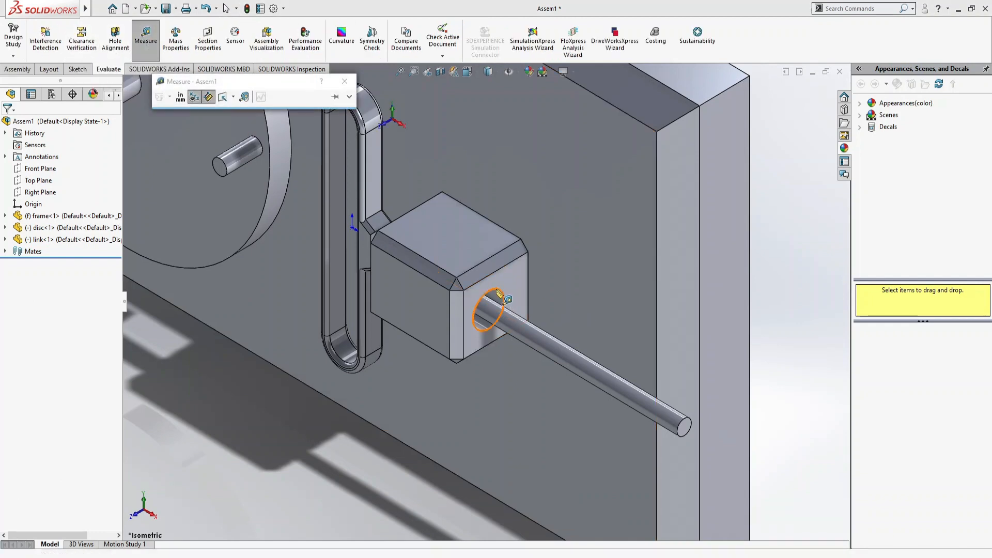
{"action": "left_click", "coordinate": [498, 295]}
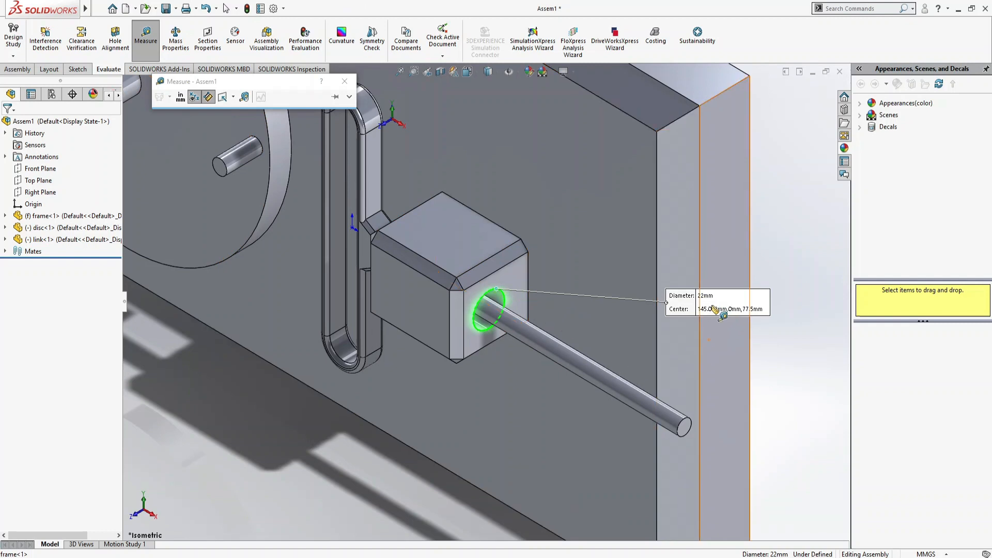
{"action": "key", "text": "Escape"}
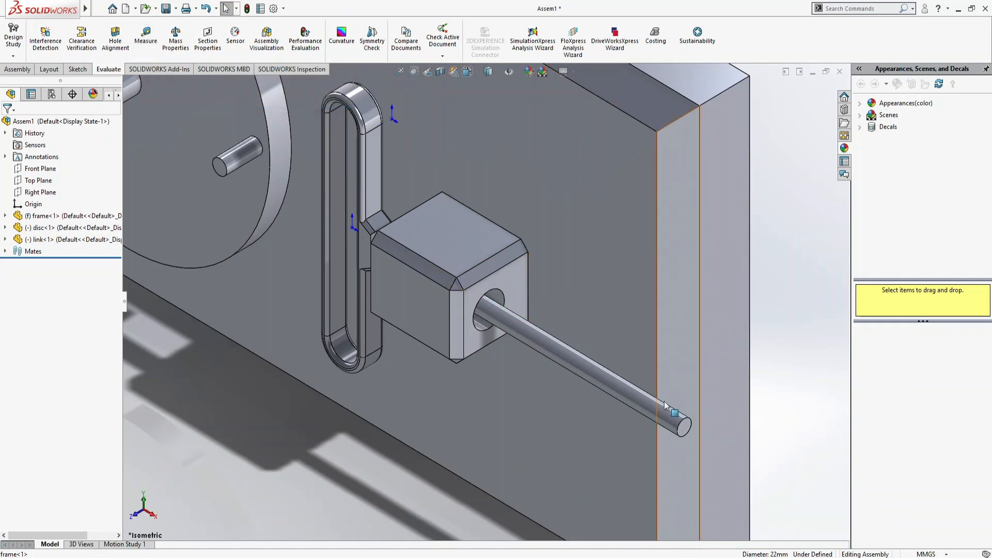
Step: Open the link part, set the rod's diameter to 20 mm in the sketch of Boss-Extrude2, and exit the sketch
{"action": "left_click", "coordinate": [664, 413]}
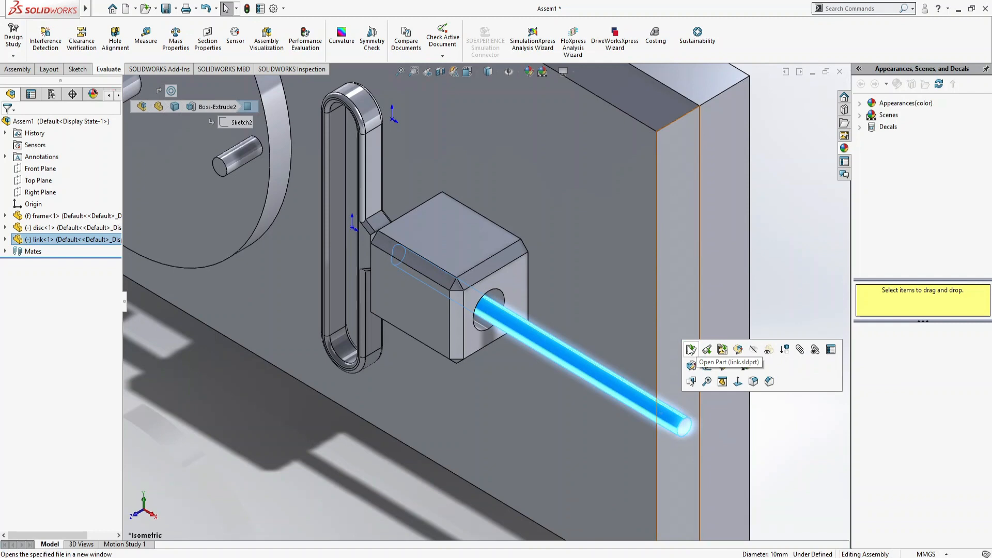
{"action": "left_click", "coordinate": [691, 350]}
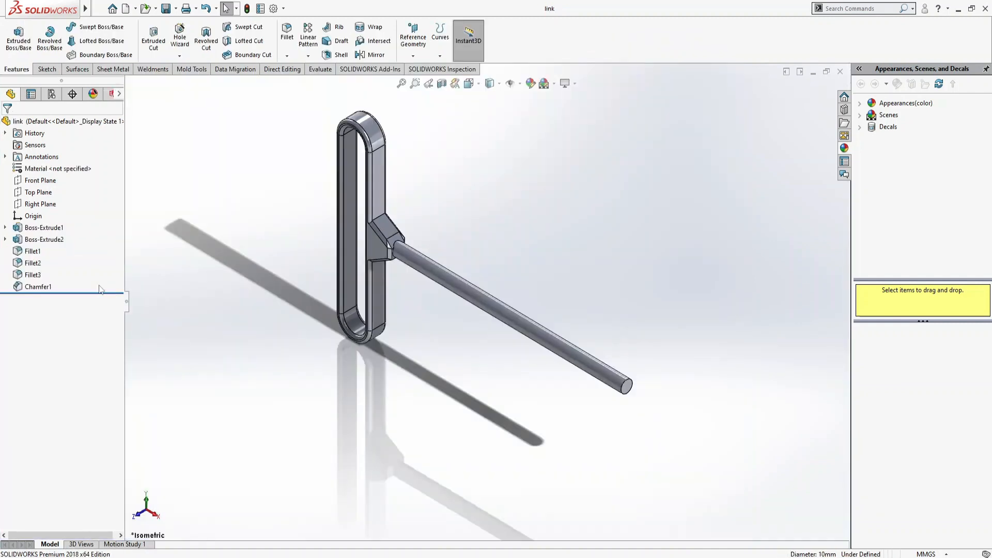
{"action": "left_click", "coordinate": [36, 240]}
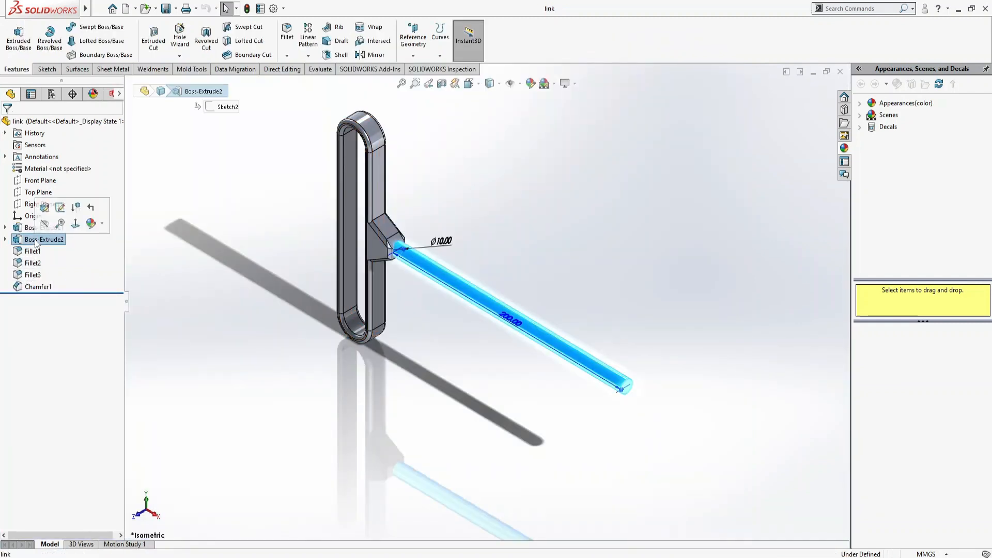
{"action": "left_click", "coordinate": [60, 209]}
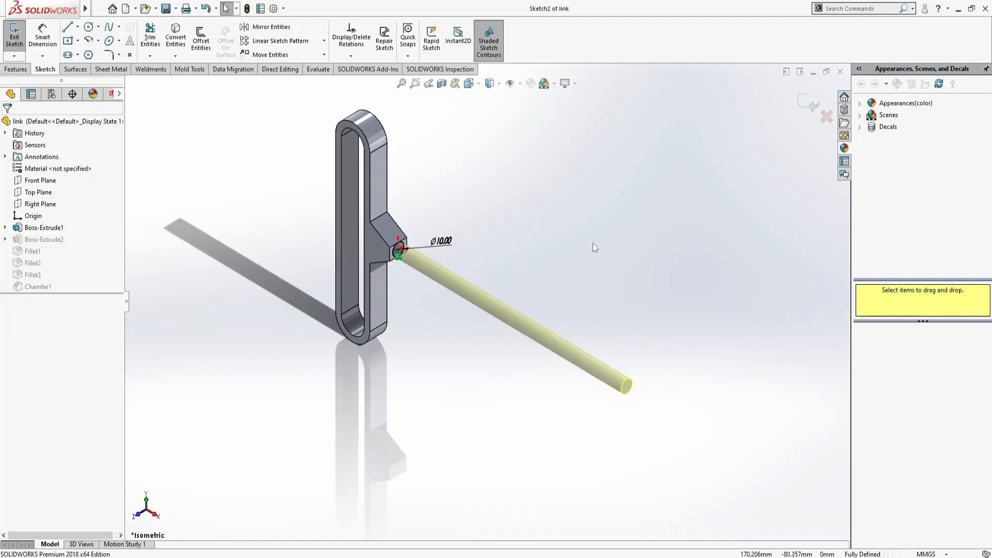
{"action": "key", "text": "ctrl+8"}
{"action": "left_click", "coordinate": [527, 337]}
{"action": "double_click", "coordinate": [527, 337]}
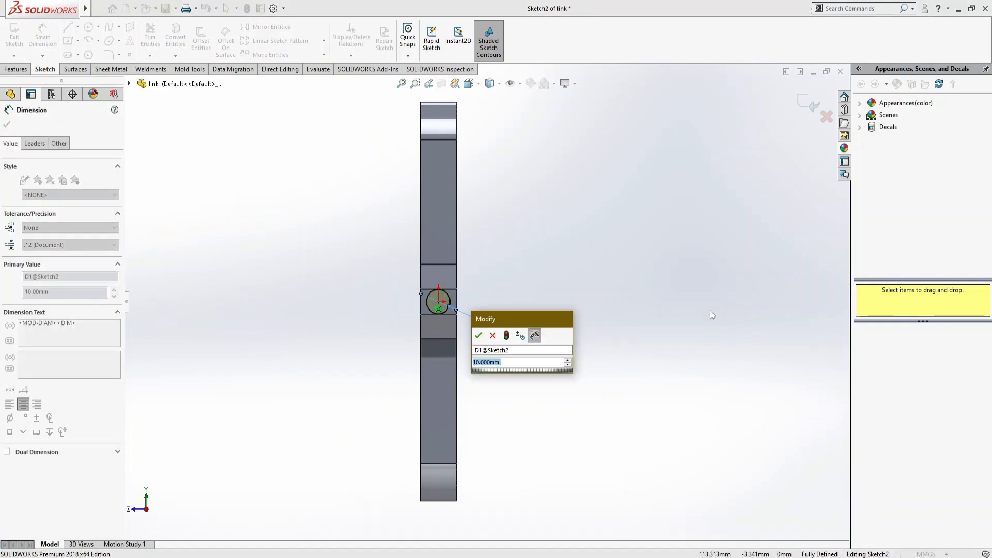
{"action": "type", "text": "20"}
{"action": "key", "text": "Return"}
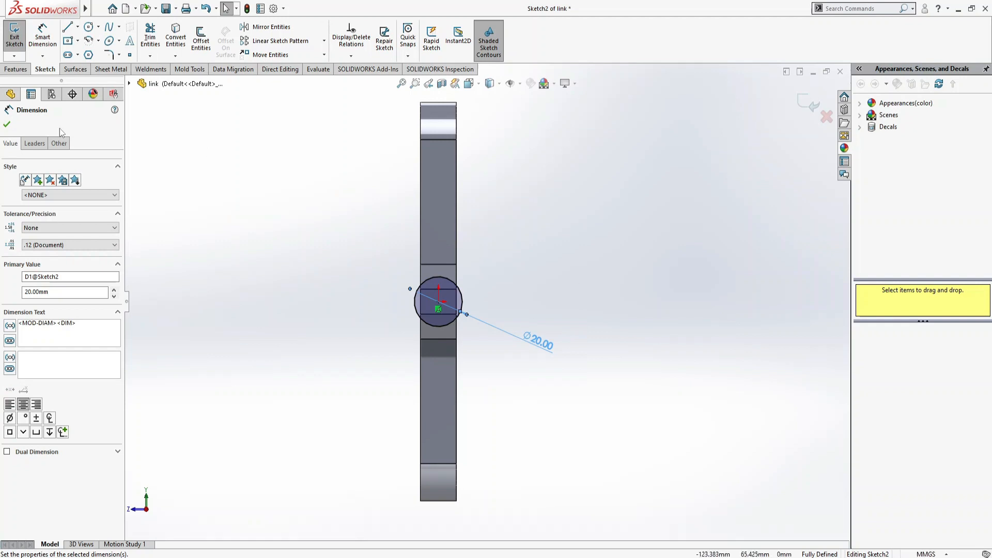
{"action": "left_click", "coordinate": [7, 126]}
{"action": "left_click", "coordinate": [810, 103]}
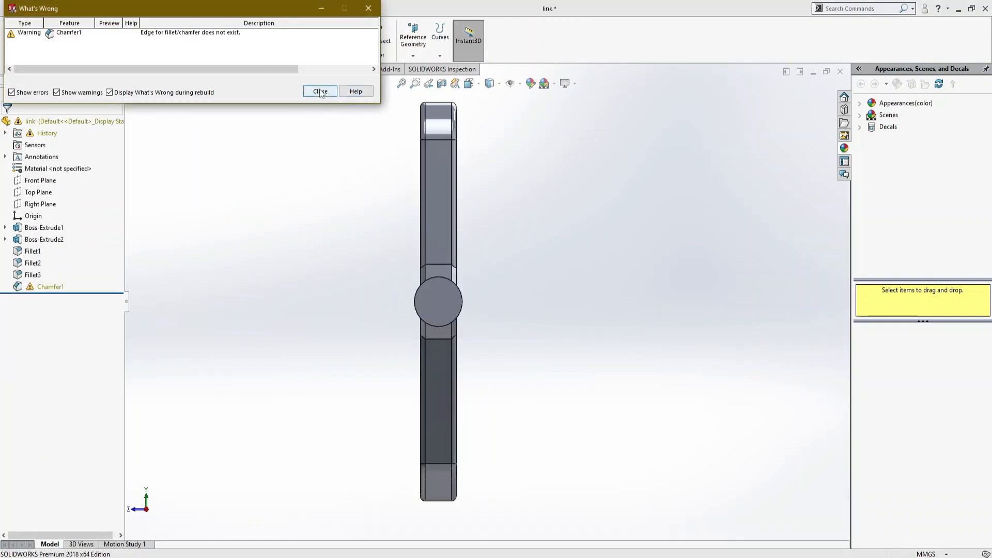
{"action": "left_click", "coordinate": [321, 91]}
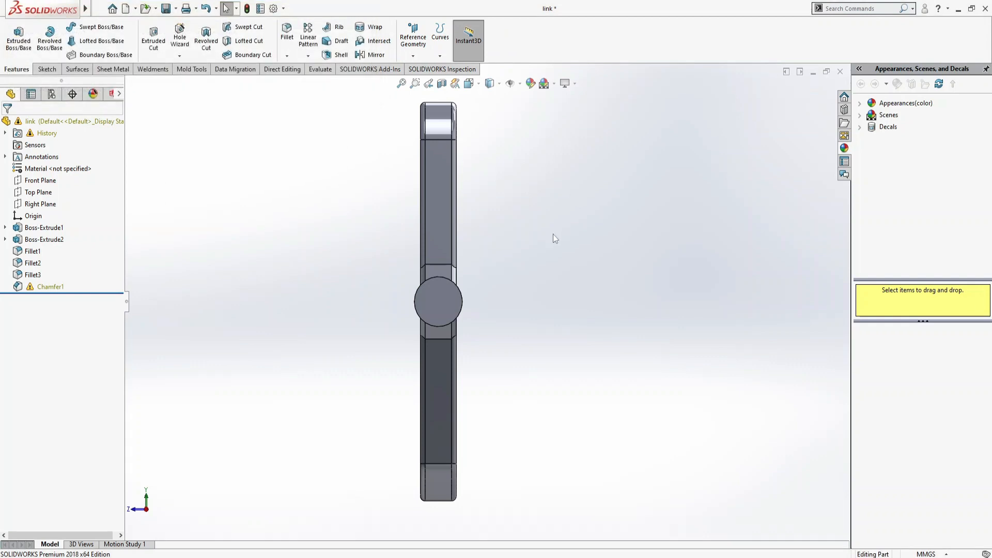
Step: Delete the Chamfer1 feature from the link part
{"action": "key", "text": "ctrl+7"}
{"action": "left_click", "coordinate": [23, 289]}
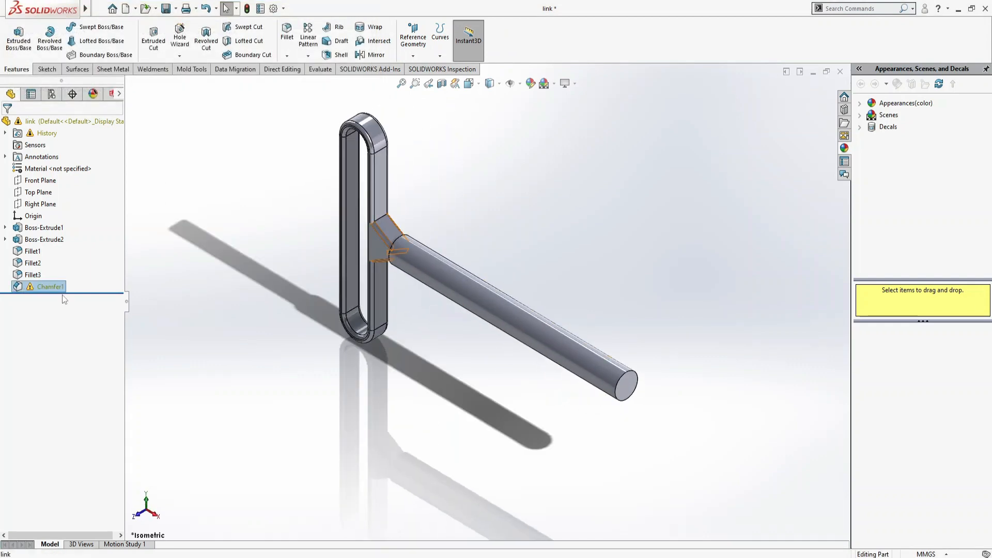
{"action": "key", "text": "Delete"}
{"action": "key", "text": "Return"}
Step: Examine the joint between the link's slotted head and its rod from several angles
{"action": "scroll", "coordinate": [379, 254], "scroll_direction": "down", "scroll_amount": 3}
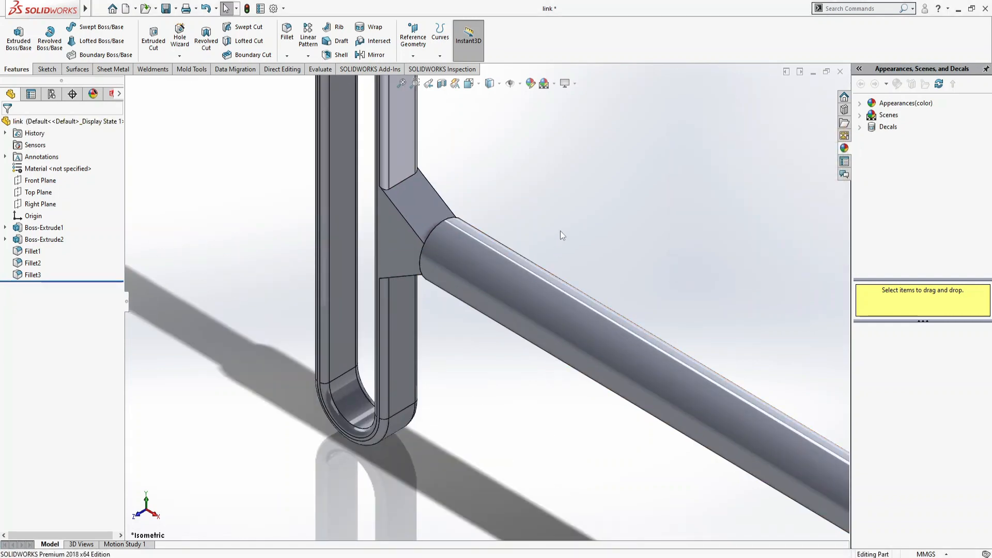
{"action": "key", "text": "Right"}
{"action": "key", "text": "Right"}
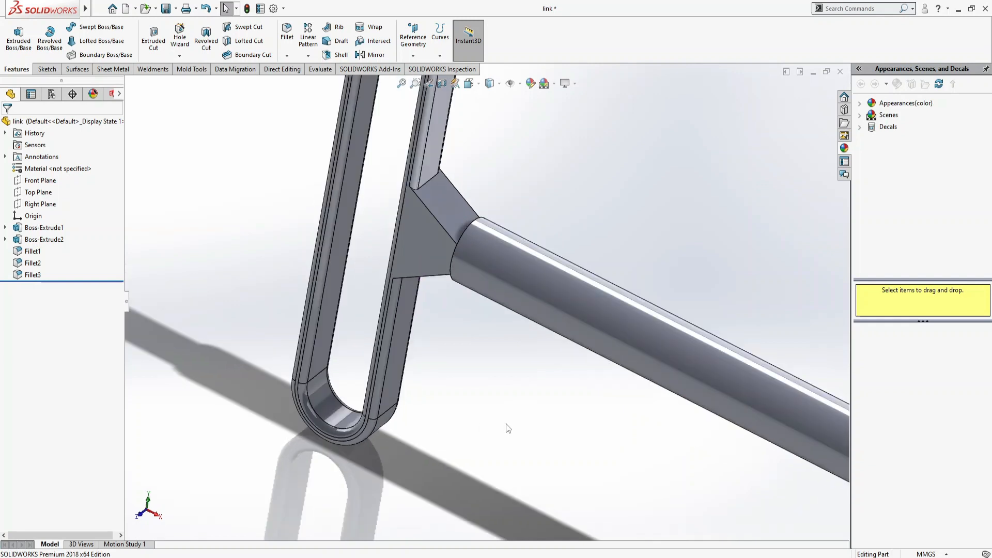
{"action": "key", "text": "Up"}
{"action": "key", "text": "Right"}
{"action": "key", "text": "Right"}
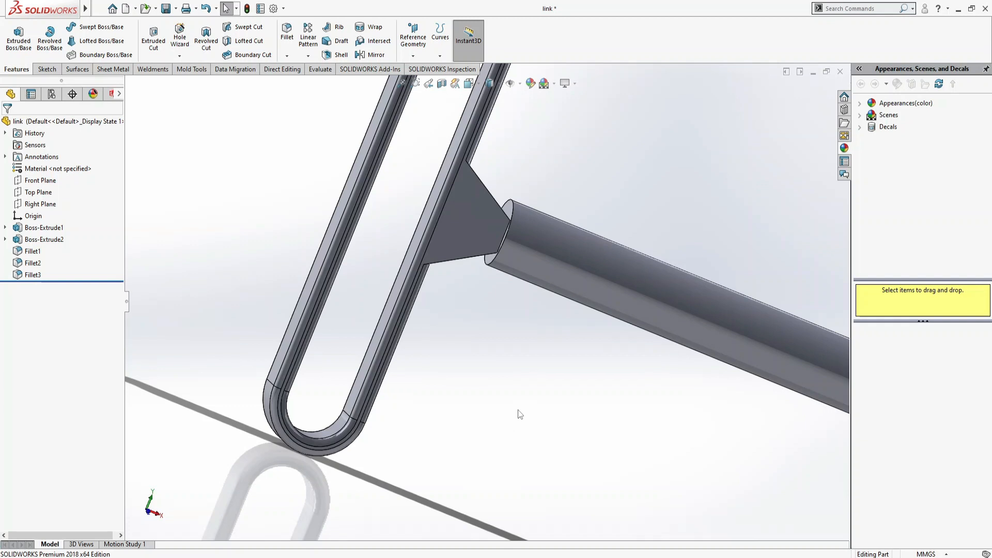
{"action": "scroll", "coordinate": [489, 261], "scroll_direction": "up", "scroll_amount": 5}
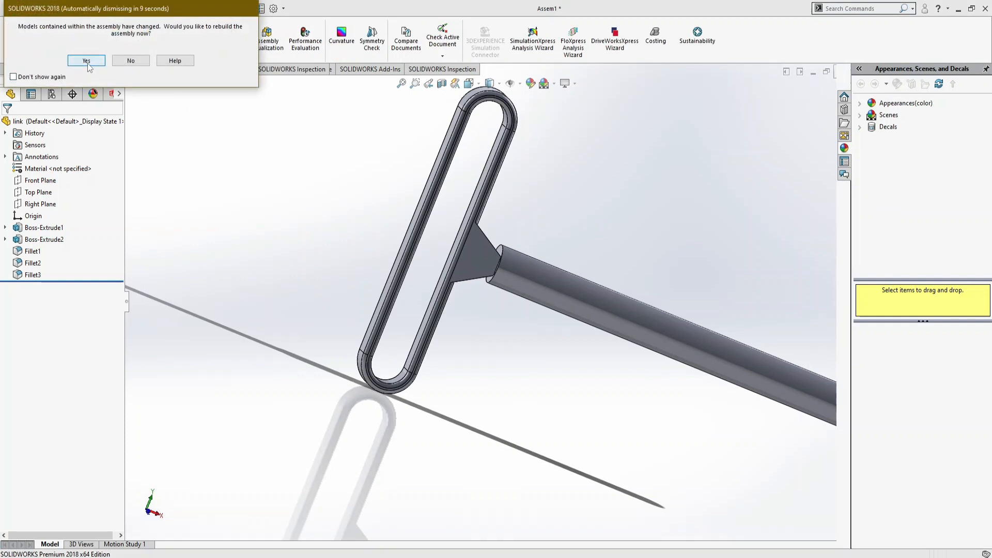
Step: Rebuild the assembly with the changed link and slide the link along the block's hole towards the disc
{"action": "left_click", "coordinate": [86, 60]}
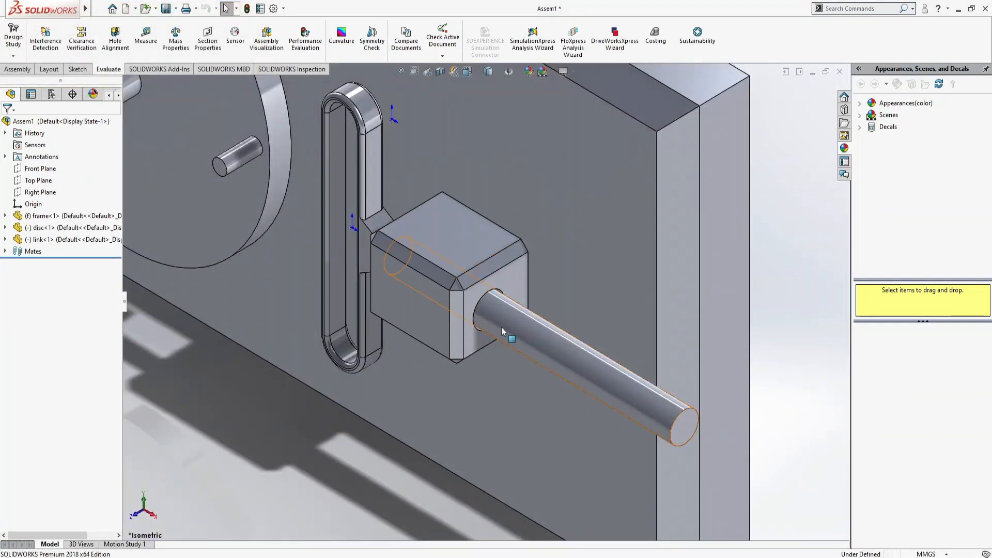
{"action": "scroll", "coordinate": [411, 333], "scroll_direction": "up", "scroll_amount": 5}
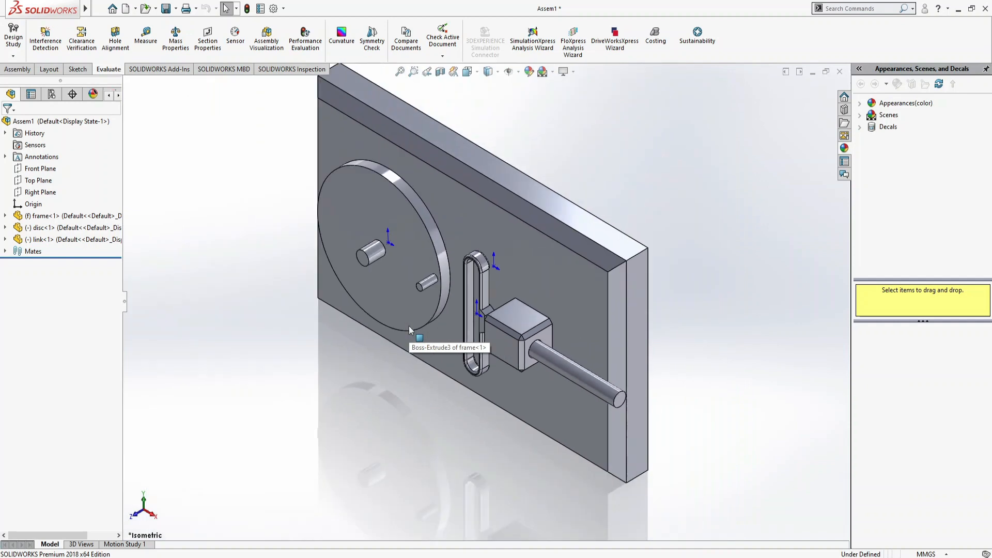
{"action": "scroll", "coordinate": [499, 320], "scroll_direction": "down", "scroll_amount": 5}
{"action": "left_click_drag", "start_coordinate": [511, 293], "coordinate": [432, 242]}
{"action": "left_click", "coordinate": [268, 467]}
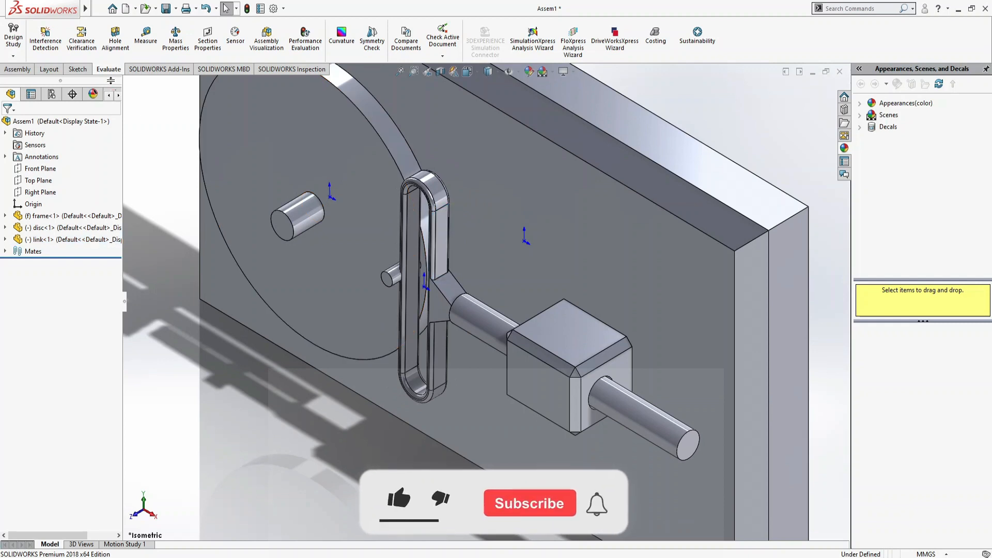
Step: Add a parallel mate between the frame's large flat face and the facing flat face of the link's slotted head
{"action": "left_click", "coordinate": [17, 68]}
{"action": "left_click", "coordinate": [87, 37]}
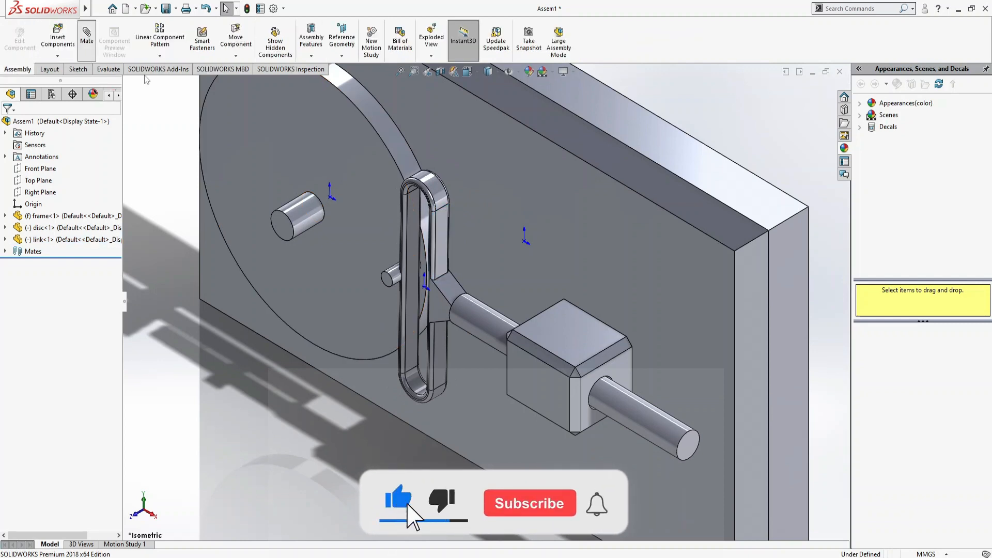
{"action": "left_click", "coordinate": [479, 256]}
{"action": "key", "text": "Left"}
{"action": "key", "text": "Left"}
{"action": "key", "text": "Left"}
{"action": "key", "text": "Left"}
{"action": "key", "text": "Left"}
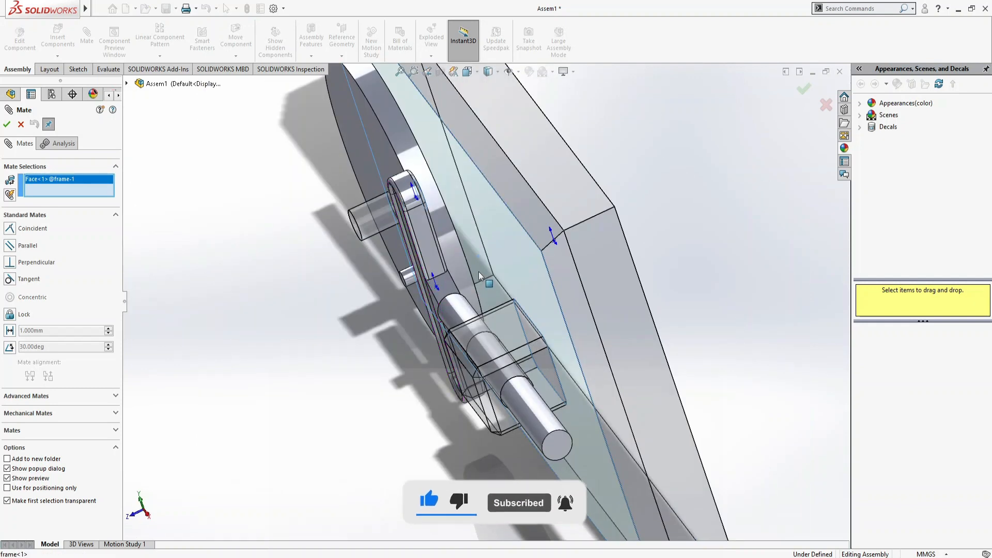
{"action": "scroll", "coordinate": [434, 228], "scroll_direction": "down", "scroll_amount": 6}
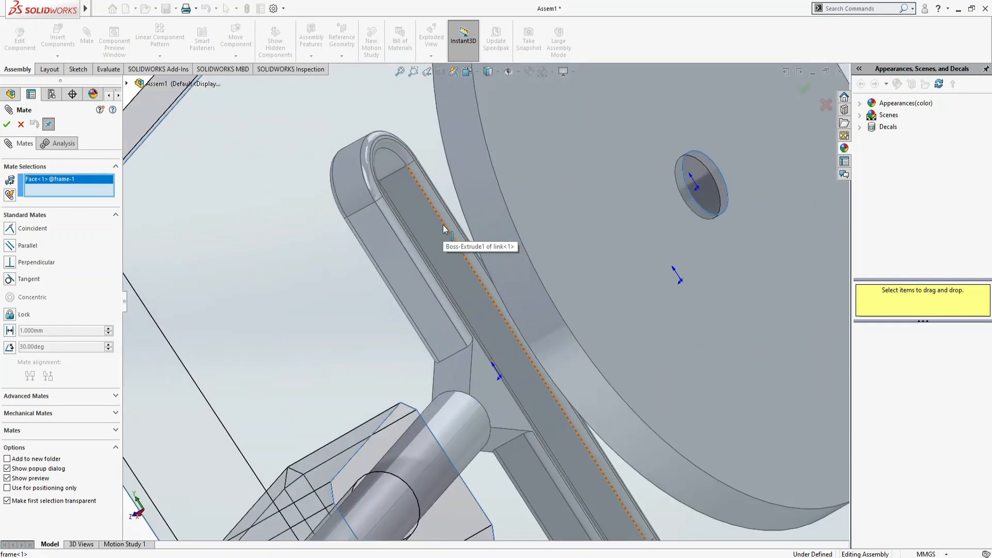
{"action": "scroll", "coordinate": [408, 230], "scroll_direction": "up", "scroll_amount": 3}
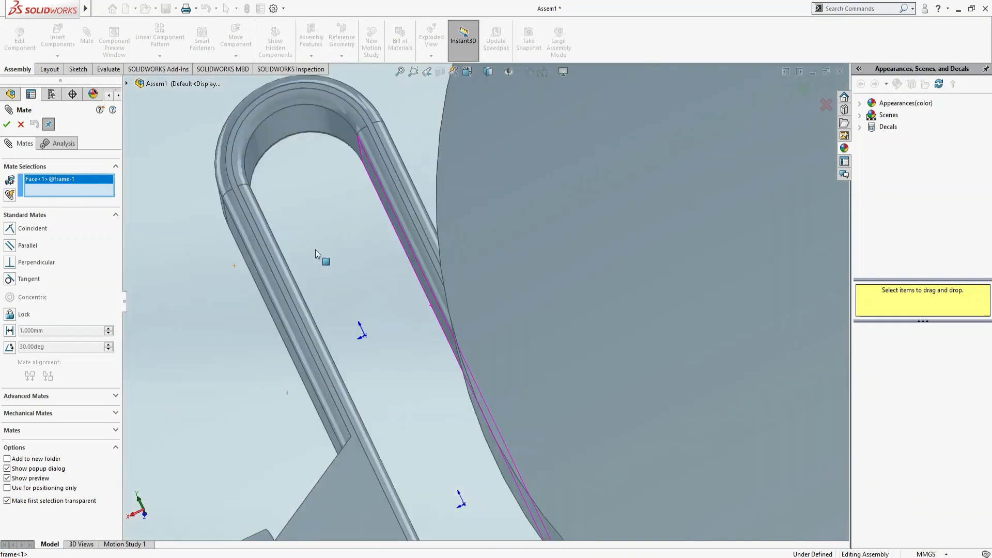
{"action": "left_click", "coordinate": [246, 213]}
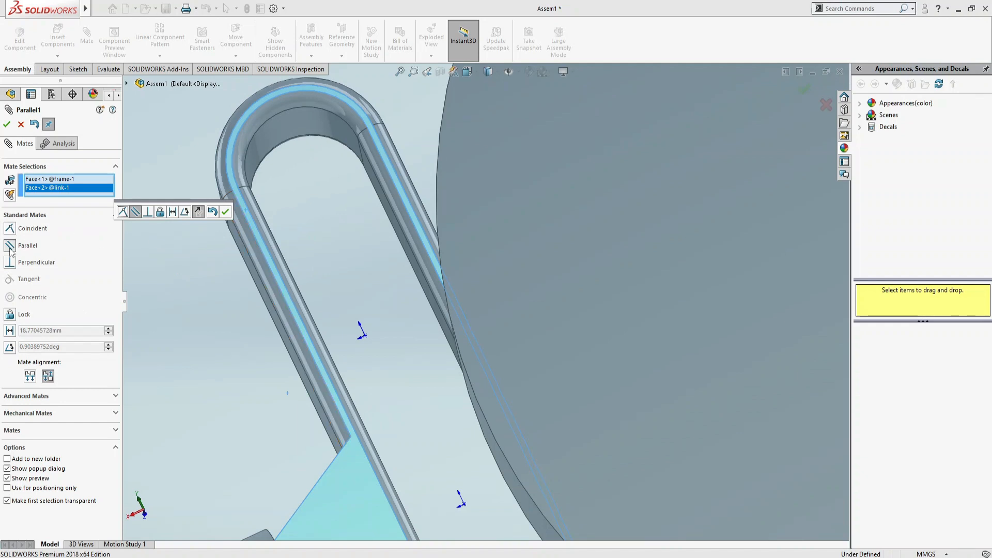
{"action": "left_click", "coordinate": [225, 212]}
{"action": "left_click", "coordinate": [21, 124]}
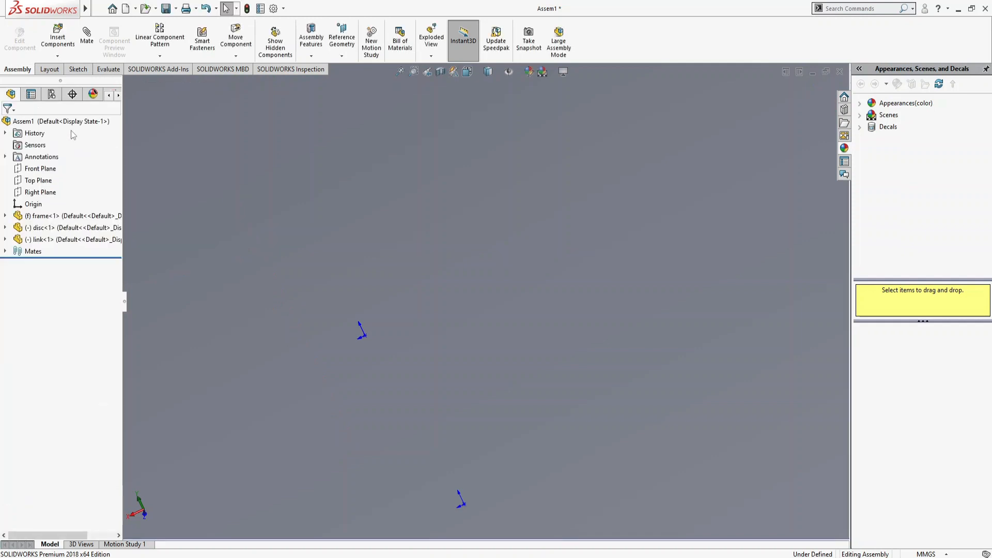
Step: Slide the link slightly along the block's hole and examine the disc pin's fit in the slot from the front
{"action": "key", "text": "ctrl+7"}
{"action": "mouse_move", "coordinate": [452, 299]}
{"action": "left_mouse_down"}
{"action": "mouse_move", "coordinate": [413, 322]}
{"action": "mouse_move", "coordinate": [504, 308]}
{"action": "mouse_move", "coordinate": [456, 289]}
{"action": "left_mouse_up"}
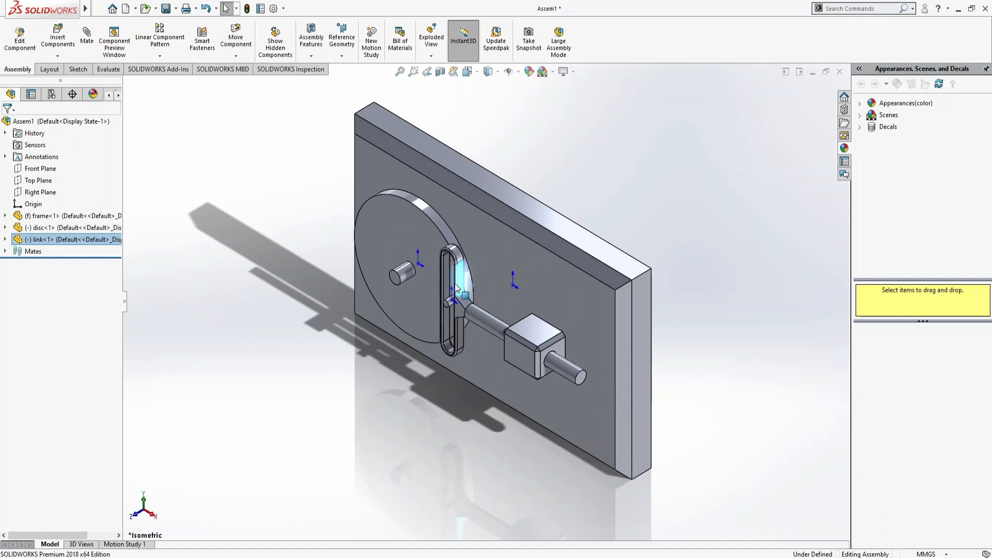
{"action": "left_click", "coordinate": [516, 293]}
{"action": "key", "text": "ctrl+8"}
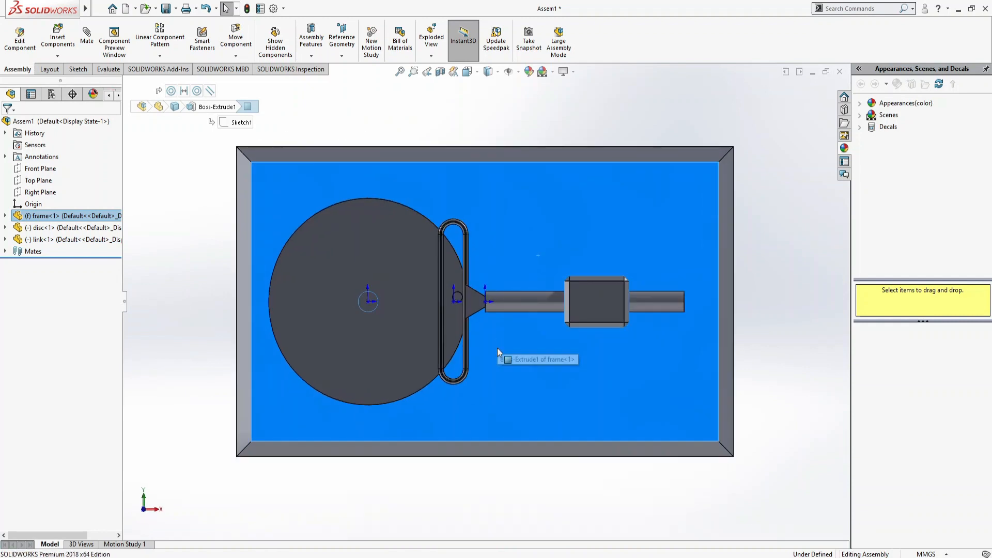
{"action": "scroll", "coordinate": [497, 340], "scroll_direction": "down", "scroll_amount": 3}
{"action": "scroll", "coordinate": [442, 269], "scroll_direction": "up", "scroll_amount": 1}
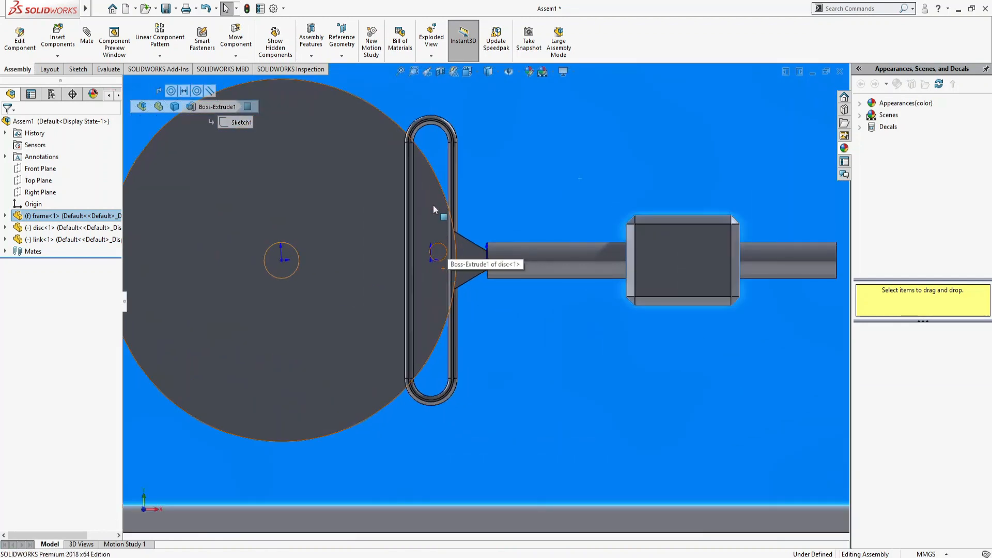
{"action": "left_click_drag", "start_coordinate": [470, 268], "coordinate": [485, 267]}
{"action": "key", "text": "z"}
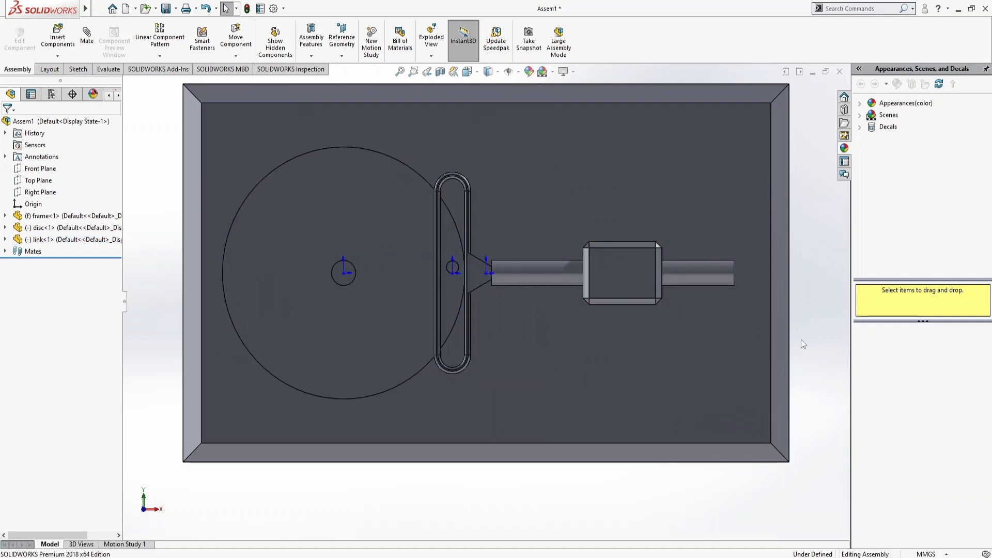
Step: Open the link part and set the slot's inner end radius to 7.5 mm in the sketch of Boss-Extrude1
{"action": "left_click", "coordinate": [510, 271]}
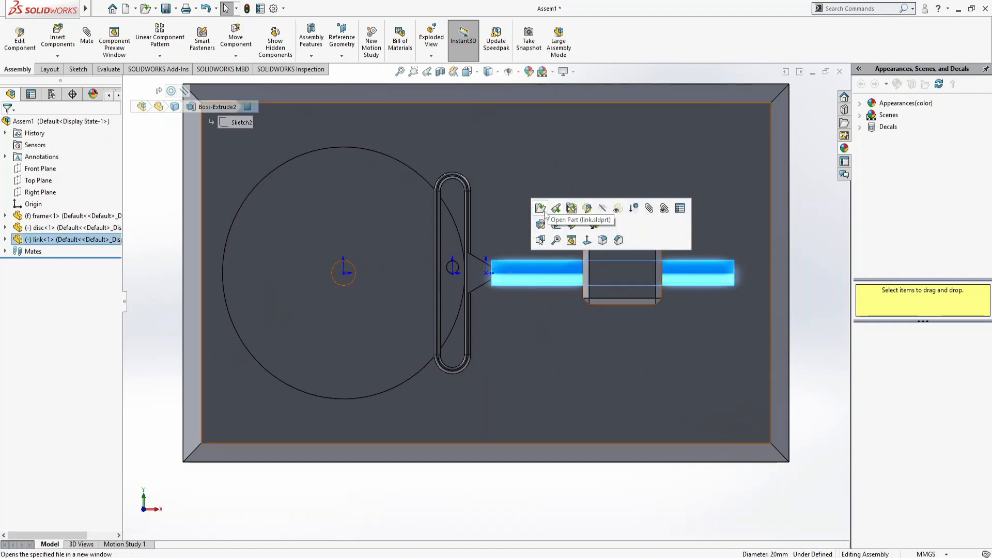
{"action": "left_click", "coordinate": [554, 223]}
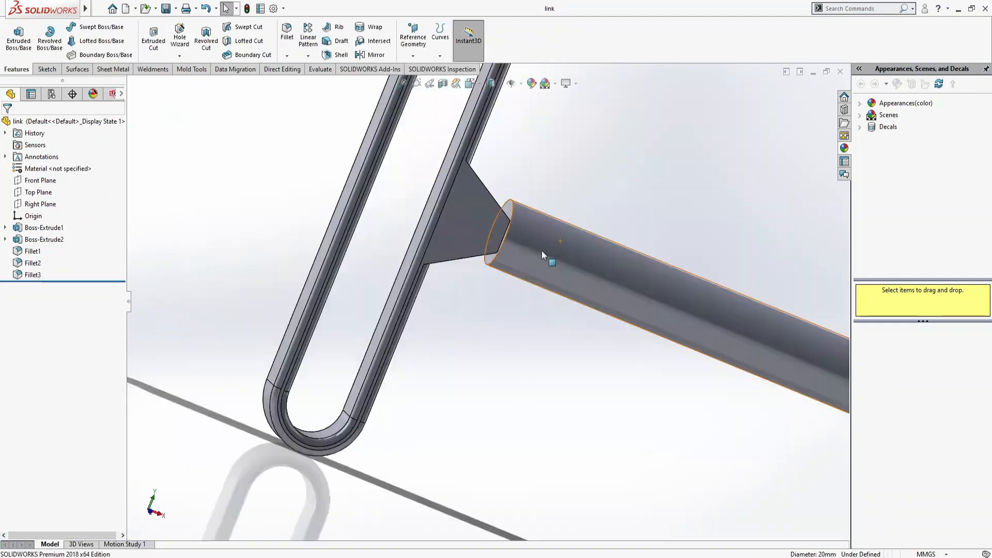
{"action": "key", "text": "ctrl+7"}
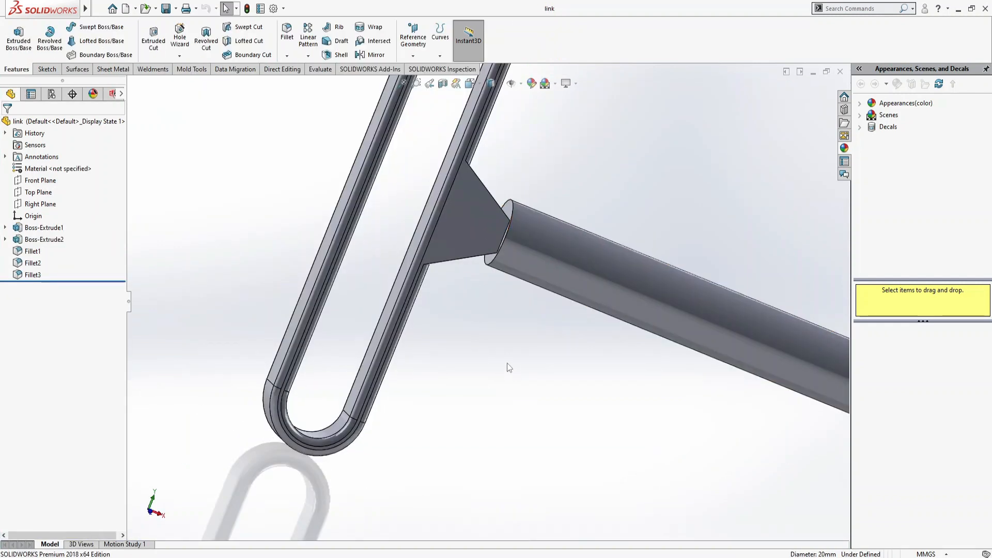
{"action": "left_click", "coordinate": [41, 228]}
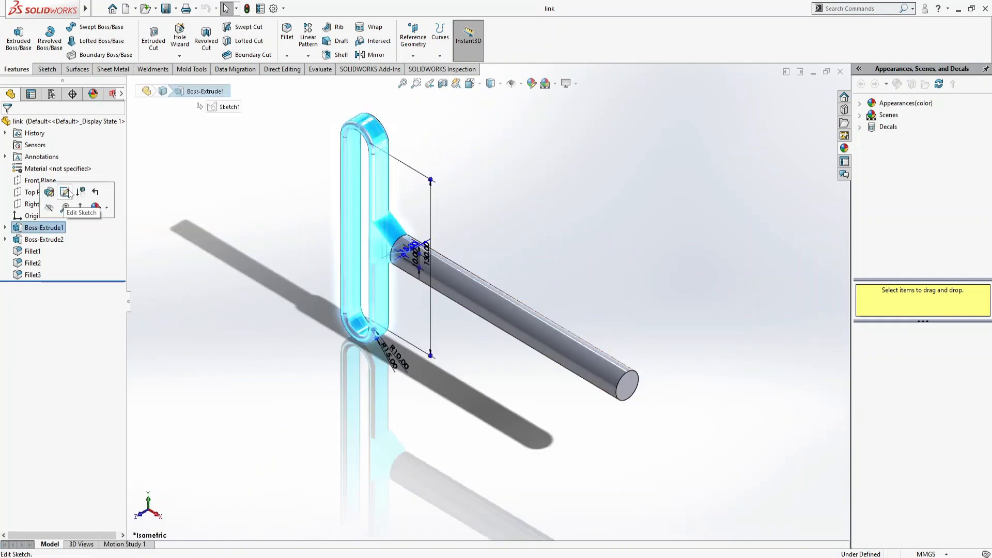
{"action": "left_click", "coordinate": [65, 193]}
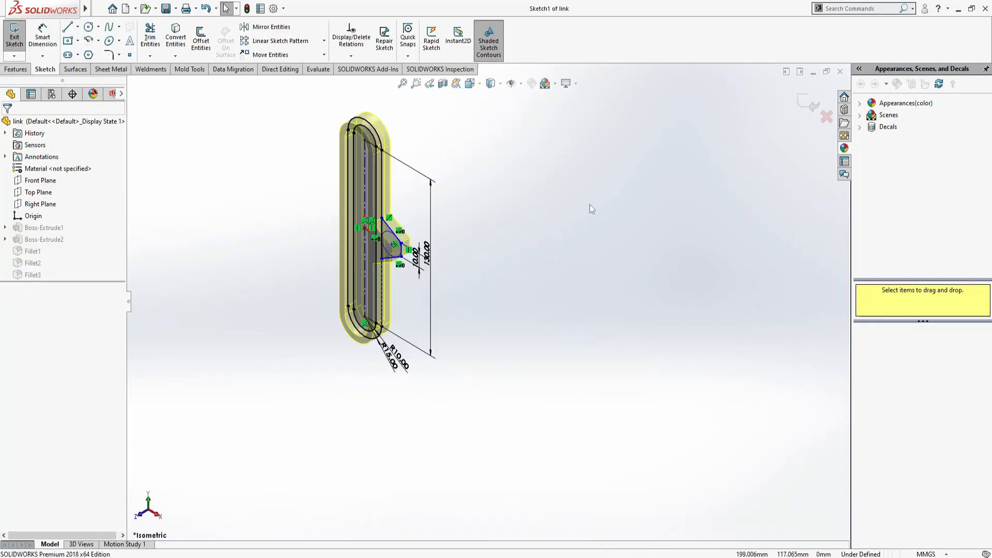
{"action": "key", "text": "ctrl+1"}
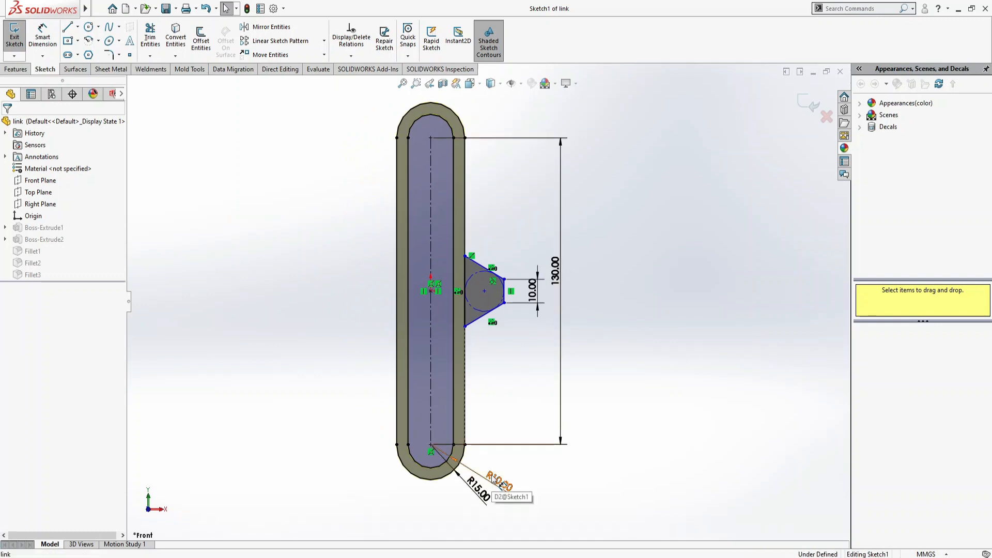
{"action": "left_click", "coordinate": [494, 481]}
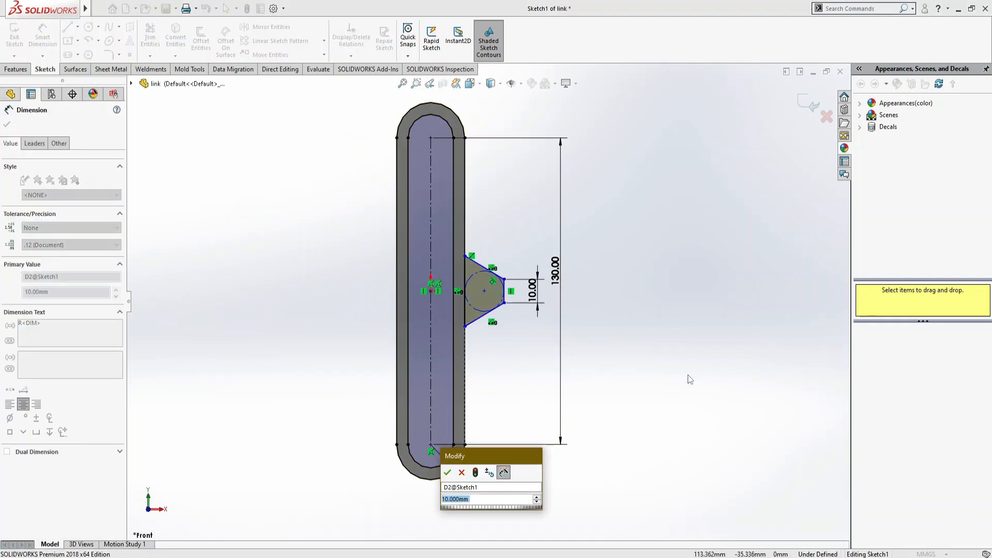
{"action": "type", "text": "15"}
{"action": "key", "text": "Return"}
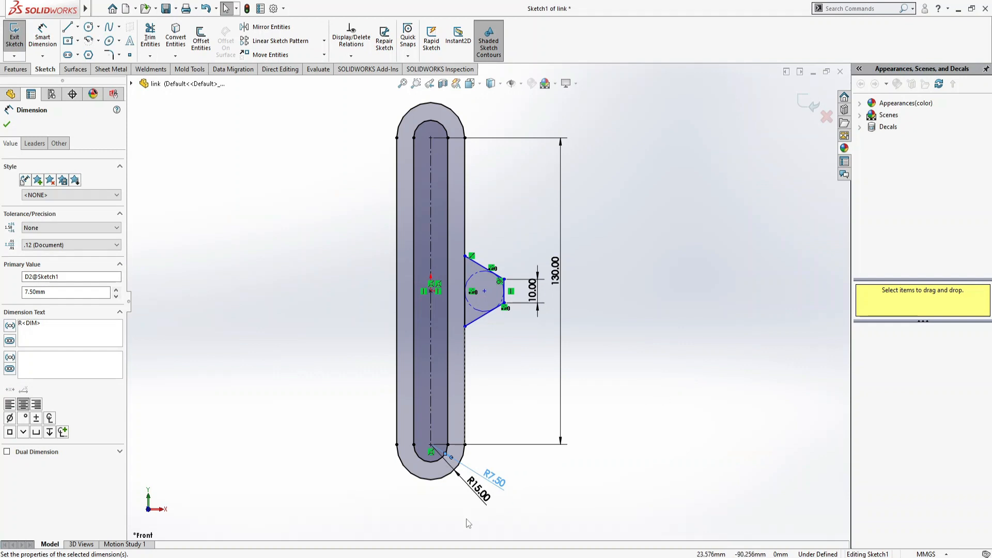
Step: Set the outer end radius of the link's slotted head to 12.5 mm
{"action": "double_click", "coordinate": [486, 502]}
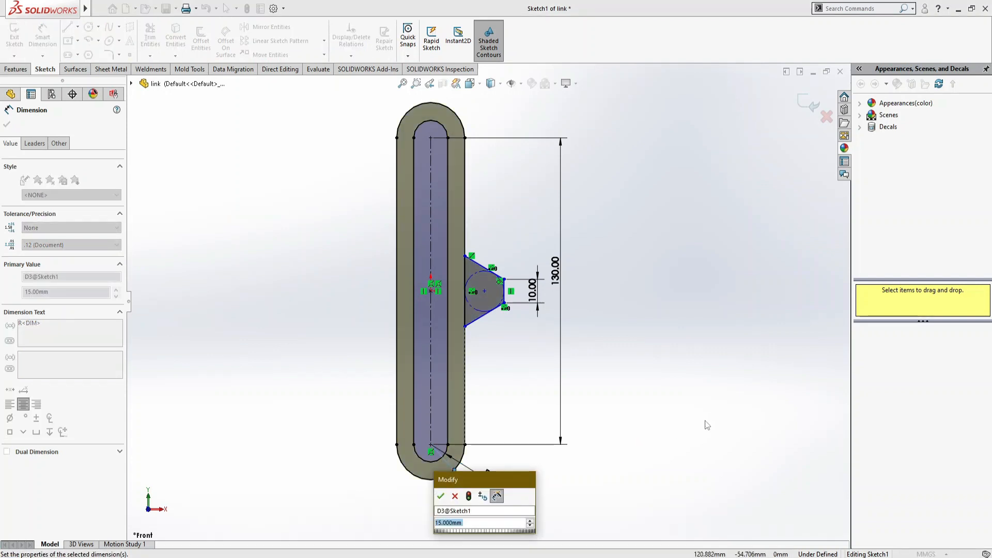
{"action": "type", "text": "12"}
{"action": "key", "text": "Return"}
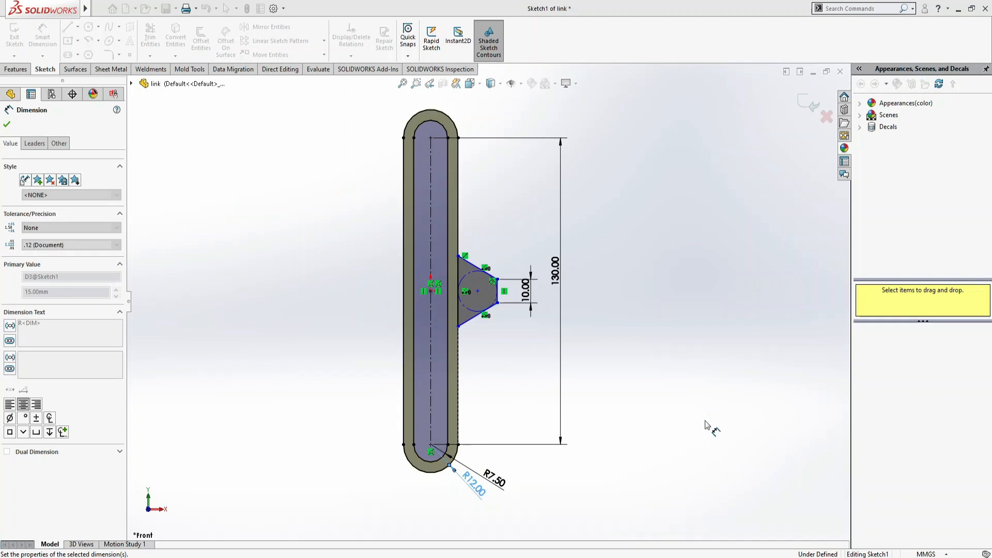
{"action": "double_click", "coordinate": [481, 496]}
{"action": "type", "text": "12.5"}
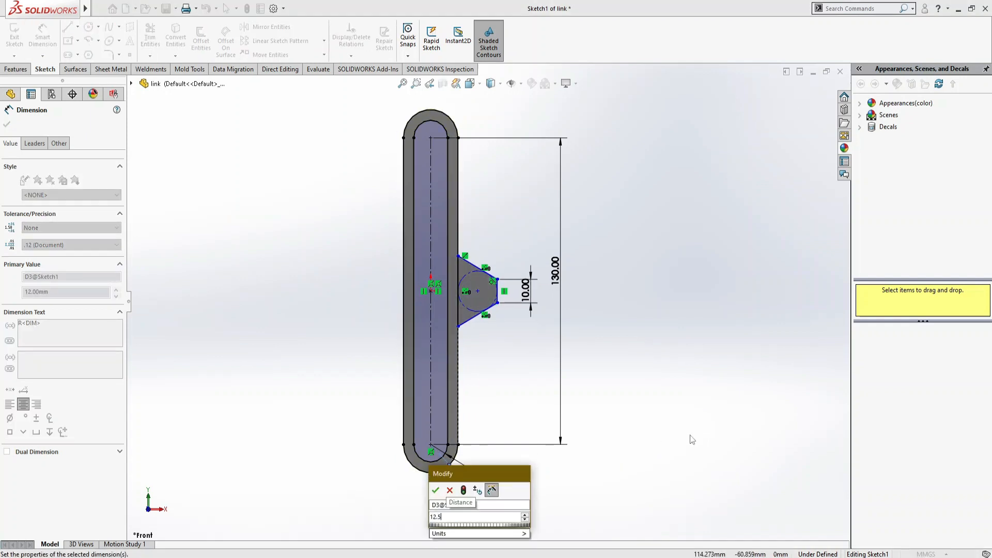
{"action": "key", "text": "Return"}
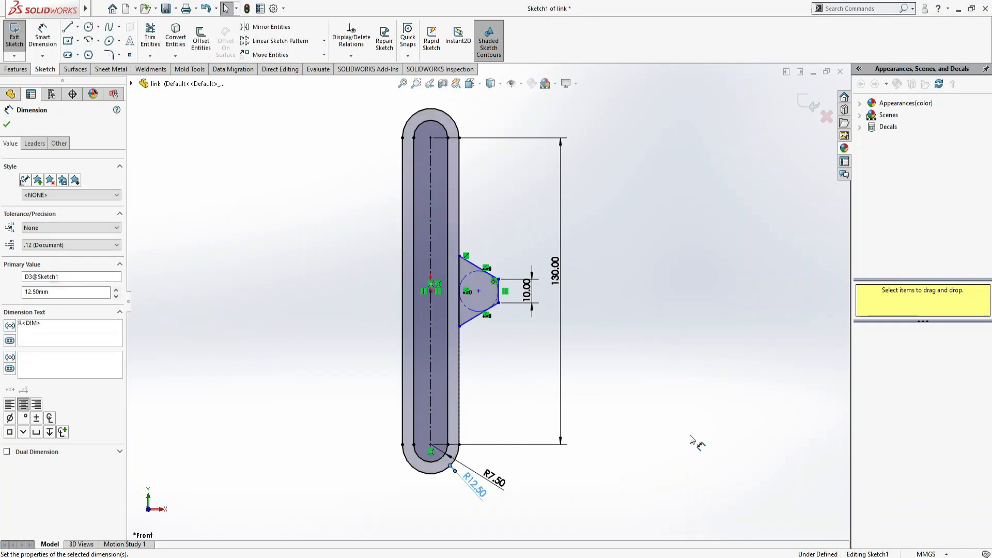
Step: Set the width of the trapezoidal neck at its rod end to 20 mm
{"action": "double_click", "coordinate": [530, 297]}
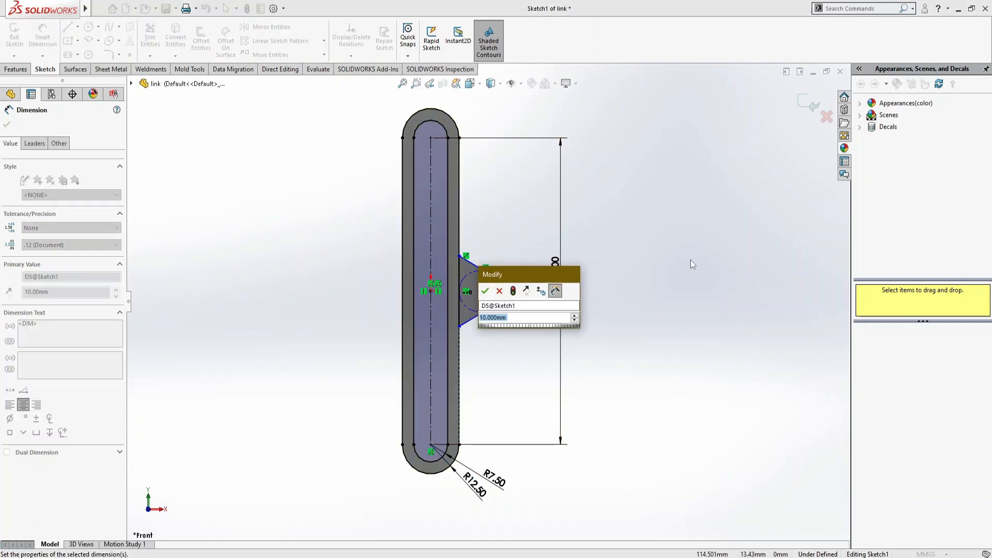
{"action": "type", "text": "20"}
{"action": "key", "text": "Return"}
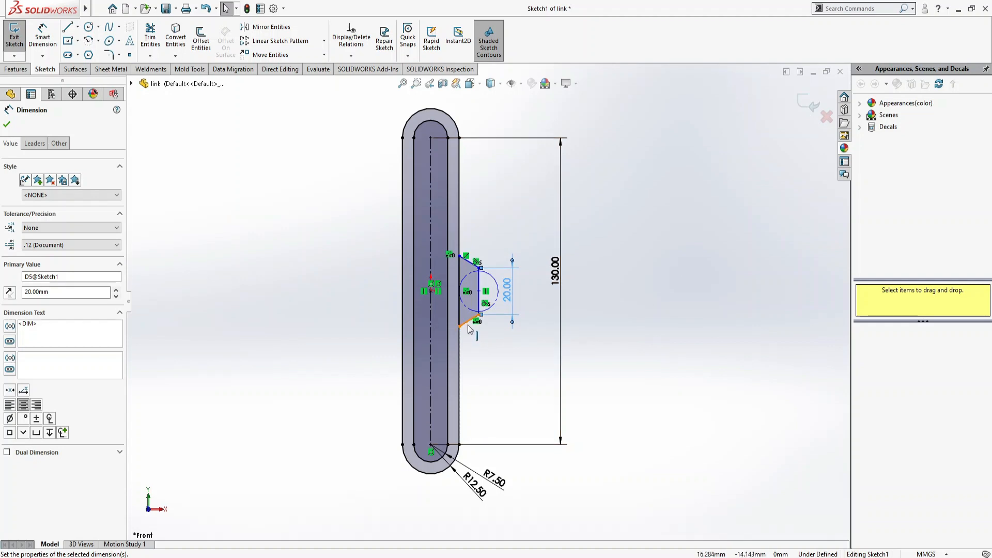
Step: Dimension the neck's lower slanted edge to 20 mm and exit the sketch
{"action": "left_click", "coordinate": [43, 37]}
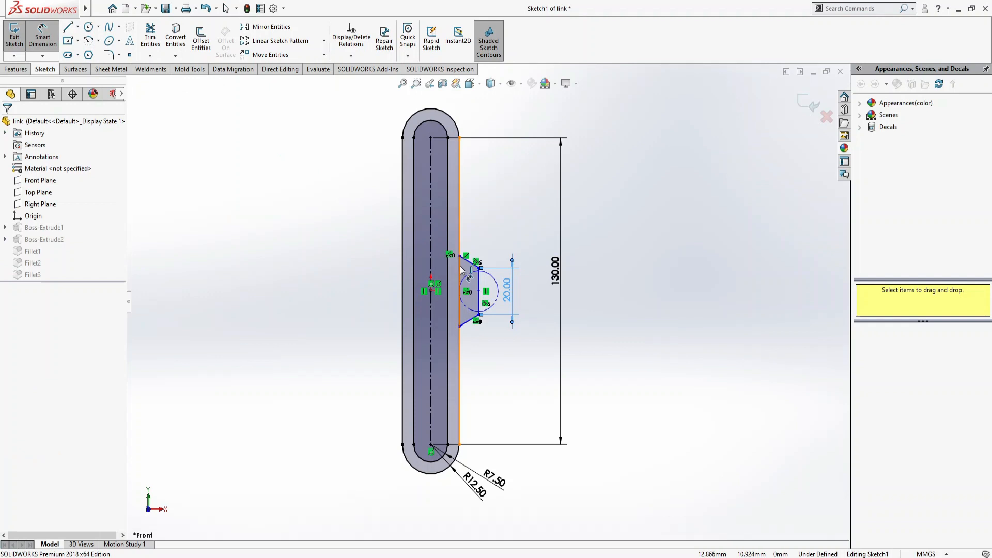
{"action": "left_click", "coordinate": [468, 321]}
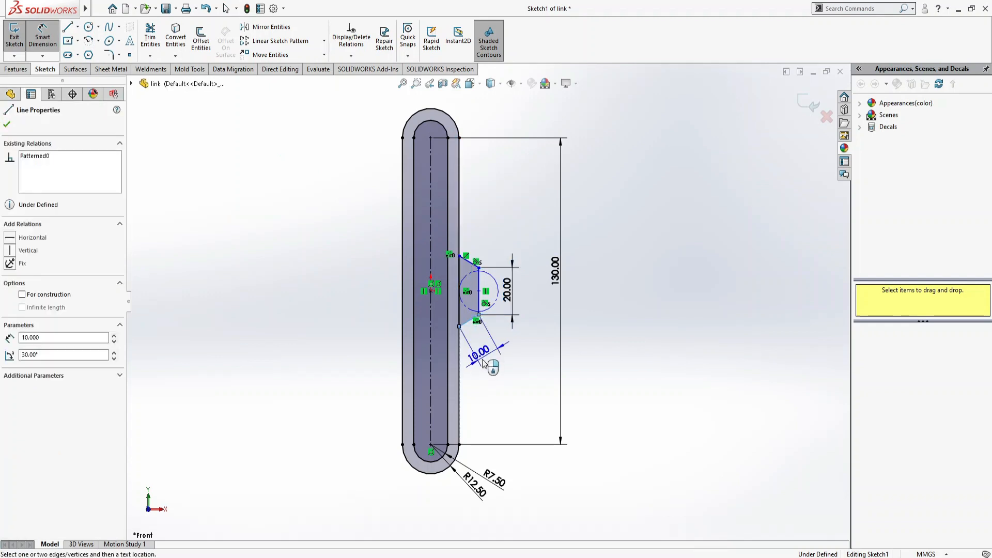
{"action": "left_click", "coordinate": [482, 358]}
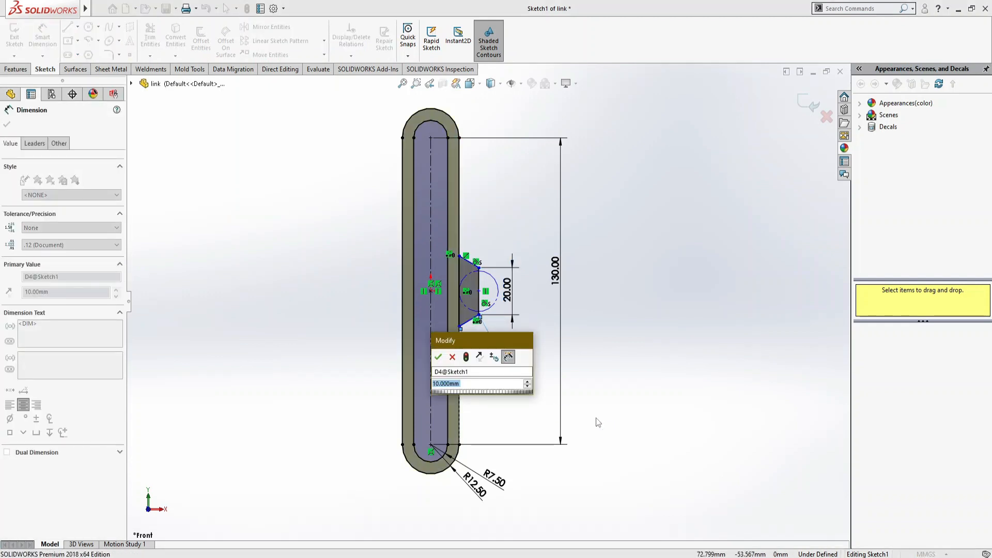
{"action": "type", "text": "20"}
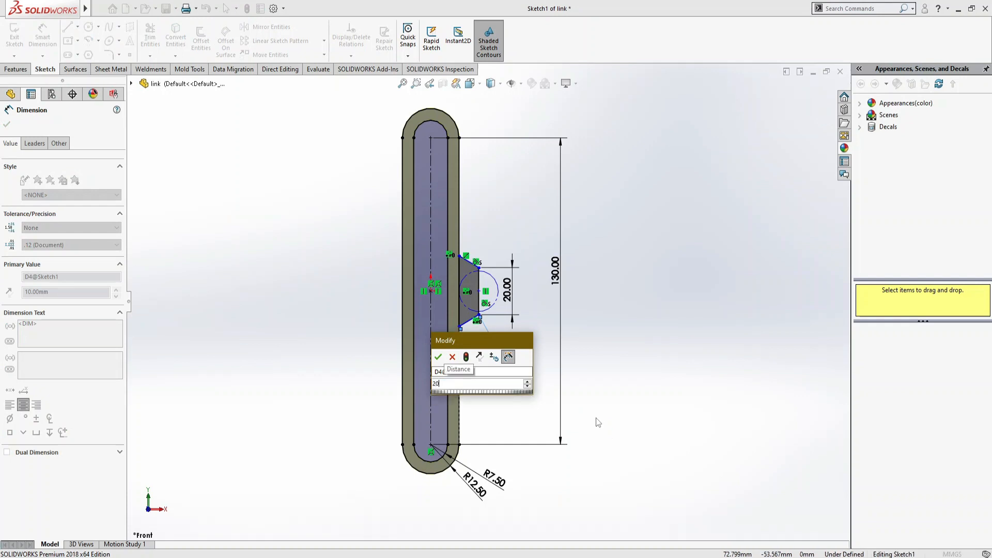
{"action": "key", "text": "Return"}
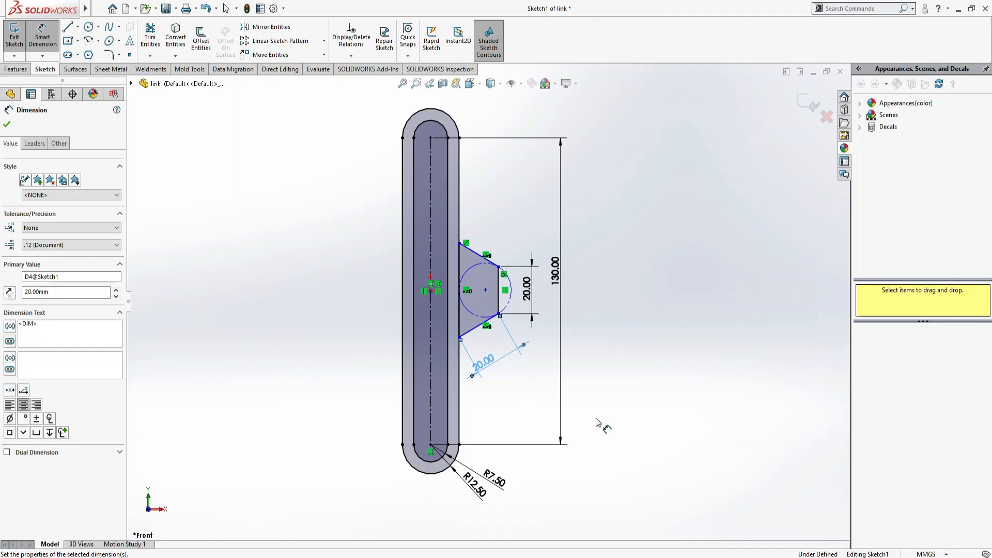
{"action": "left_click", "coordinate": [7, 124]}
{"action": "left_click", "coordinate": [810, 108]}
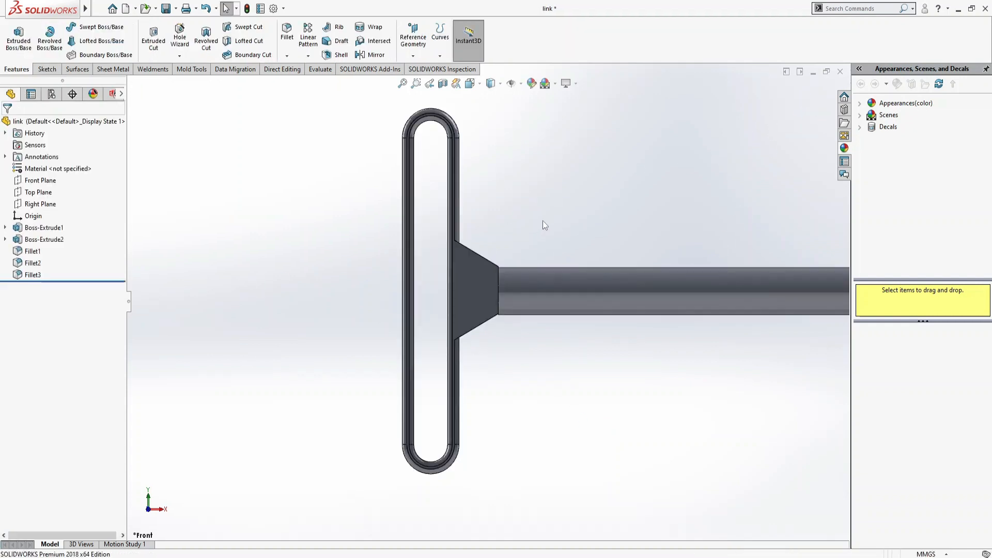
Step: Set the mid-plane depth of Boss-Extrude1, the link's slotted head and neck, to 18 mm
{"action": "key", "text": "ctrl+7"}
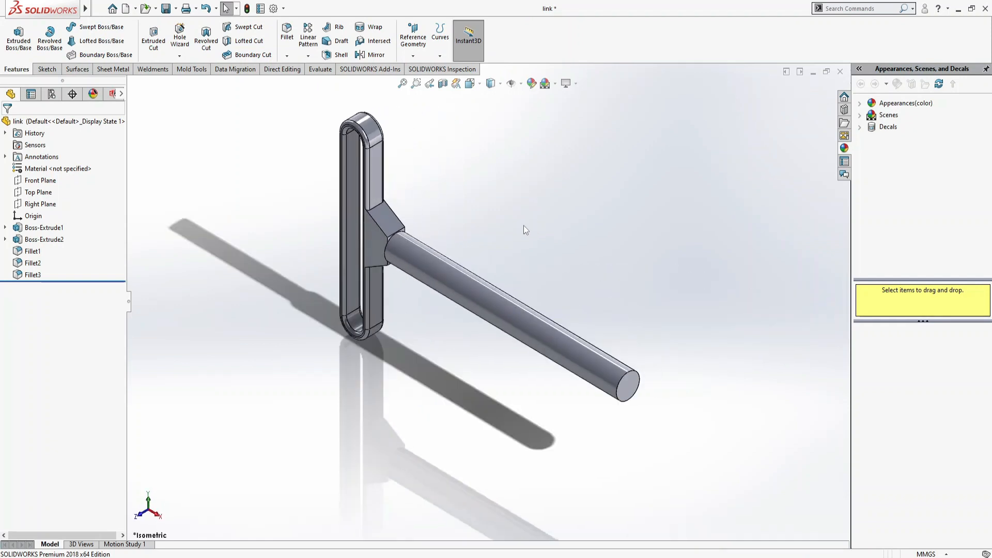
{"action": "scroll", "coordinate": [389, 236], "scroll_direction": "down", "scroll_amount": 3}
{"action": "scroll", "coordinate": [434, 250], "scroll_direction": "up", "scroll_amount": 2}
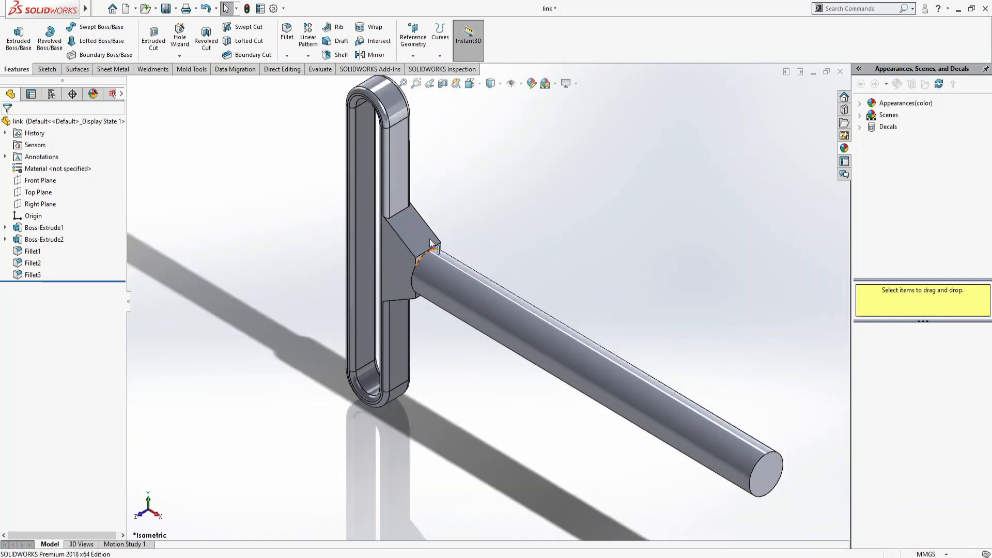
{"action": "scroll", "coordinate": [439, 251], "scroll_direction": "down", "scroll_amount": 3}
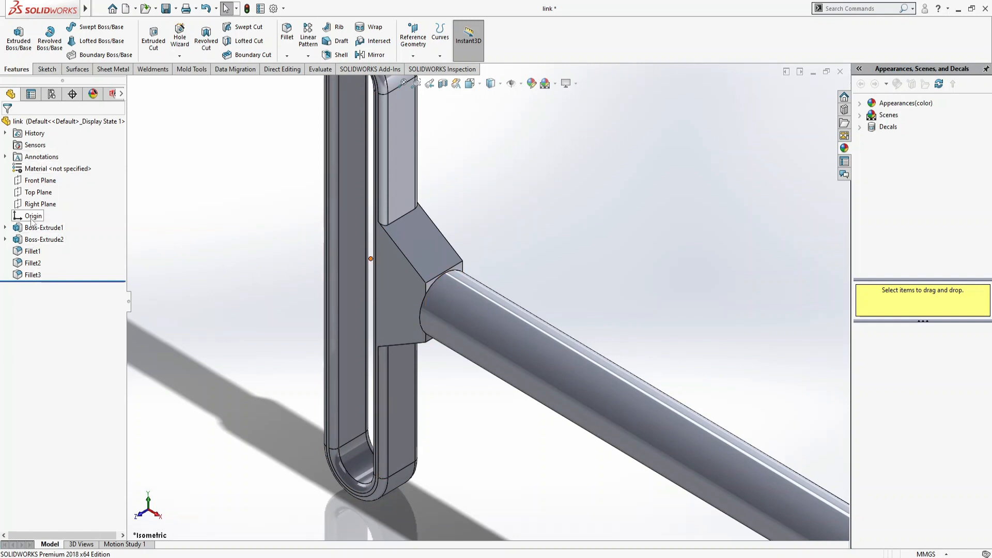
{"action": "left_click", "coordinate": [57, 229]}
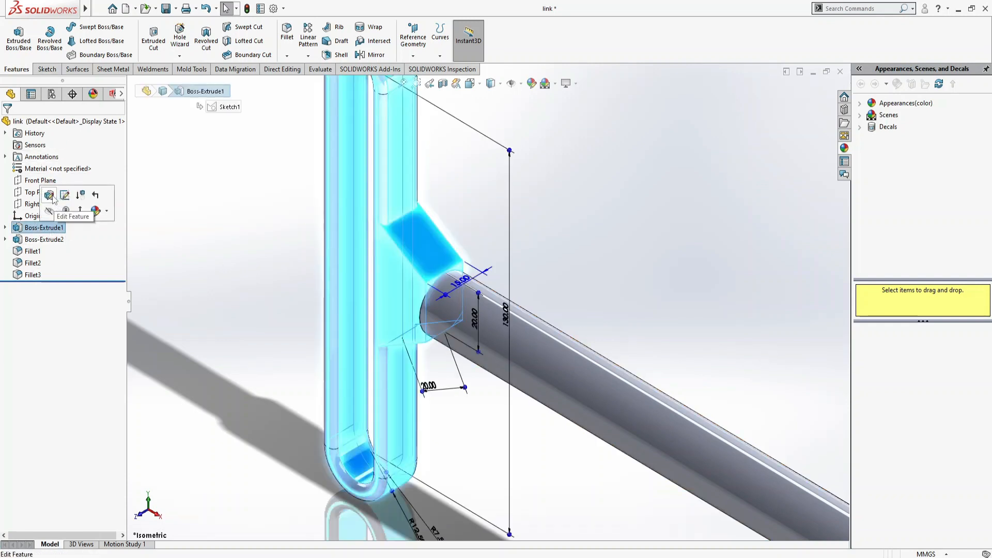
{"action": "left_click", "coordinate": [65, 195]}
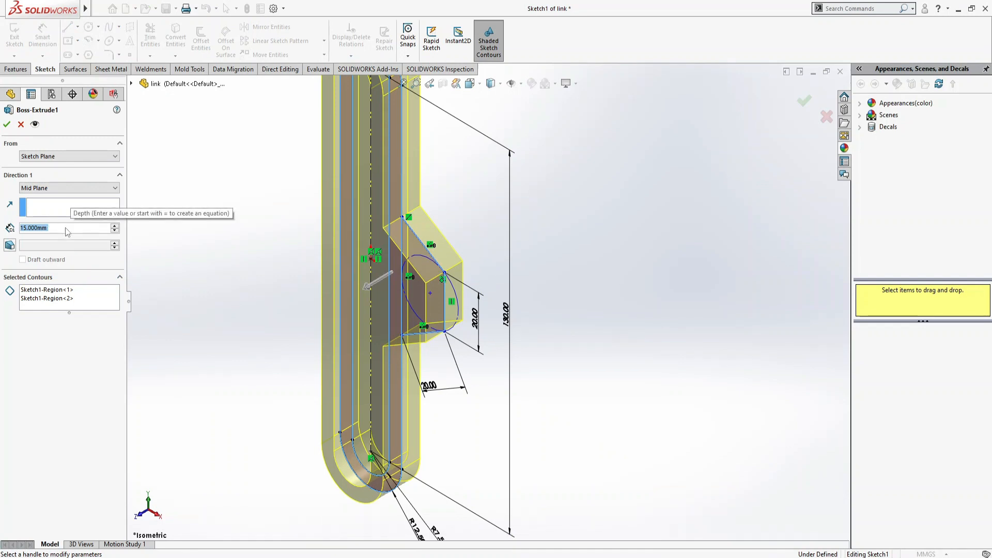
{"action": "type", "text": "18"}
{"action": "key", "text": "Return"}
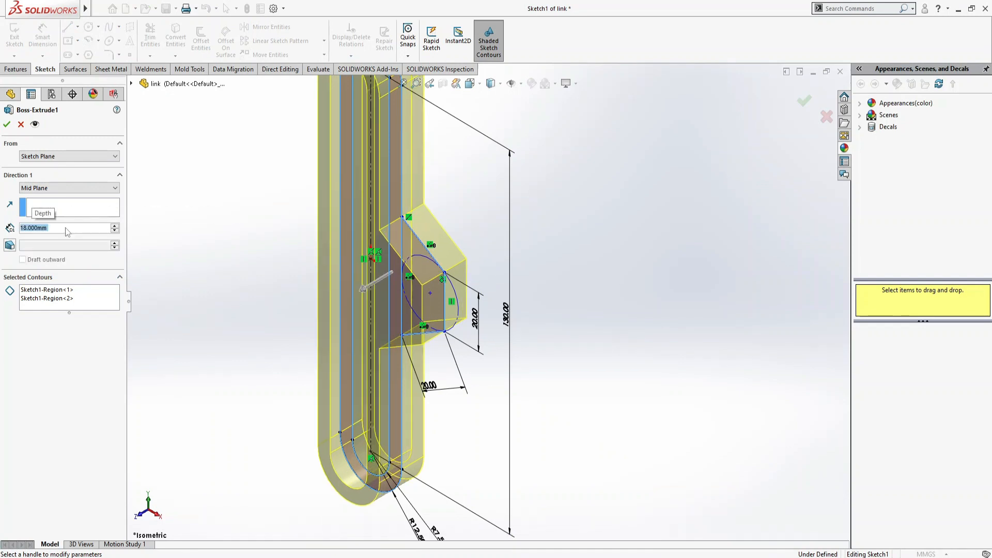
{"action": "left_click", "coordinate": [7, 125]}
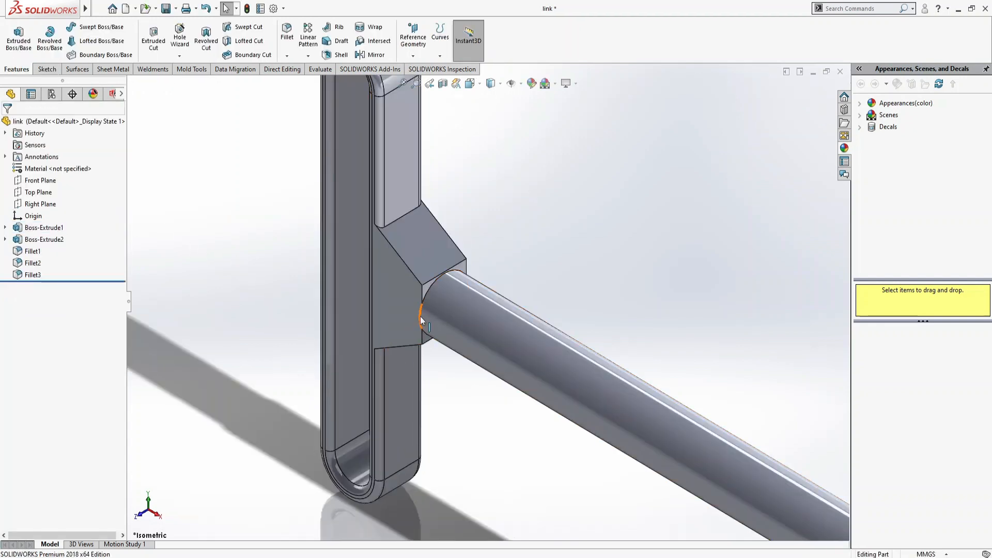
Step: Set the mid-plane depth of the link's Boss-Extrude1 to 20 mm so the neck covers the rod's end
{"action": "mouse_move", "coordinate": [419, 317]}
{"action": "middle_mouse_down"}
{"action": "mouse_move", "coordinate": [410, 336]}
{"action": "mouse_move", "coordinate": [423, 336]}
{"action": "mouse_move", "coordinate": [411, 327]}
{"action": "middle_mouse_up"}
{"action": "scroll", "coordinate": [413, 326], "scroll_direction": "down", "scroll_amount": 5}
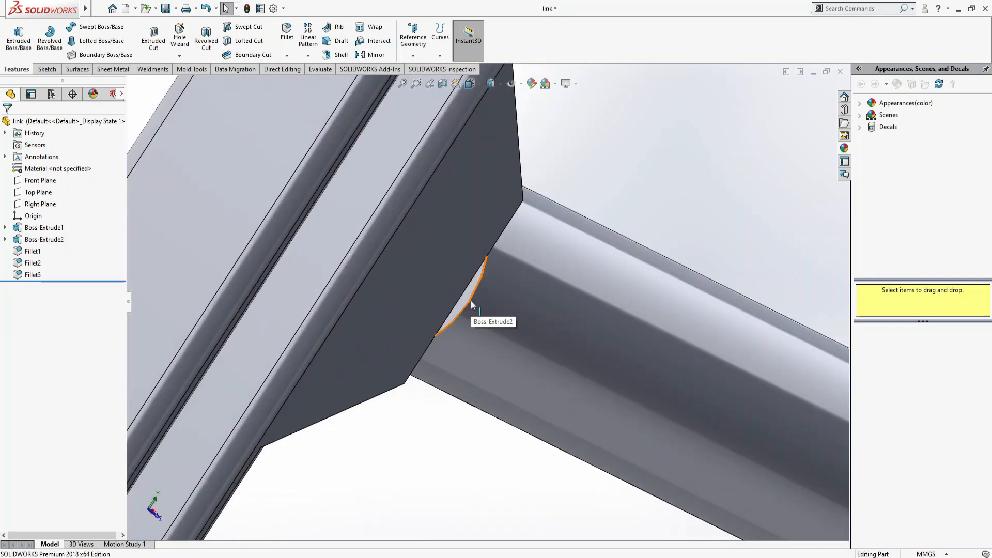
{"action": "left_click", "coordinate": [43, 227]}
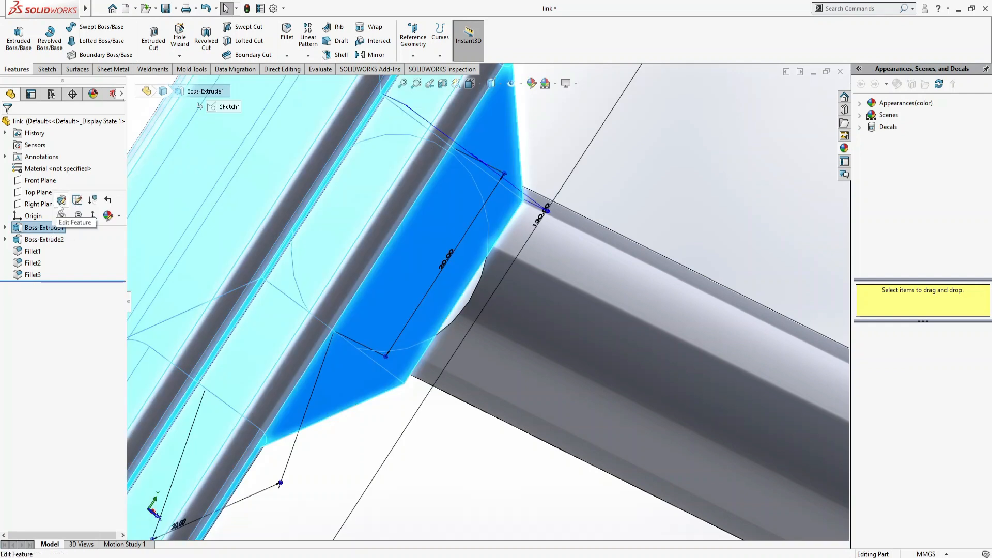
{"action": "left_click", "coordinate": [61, 200]}
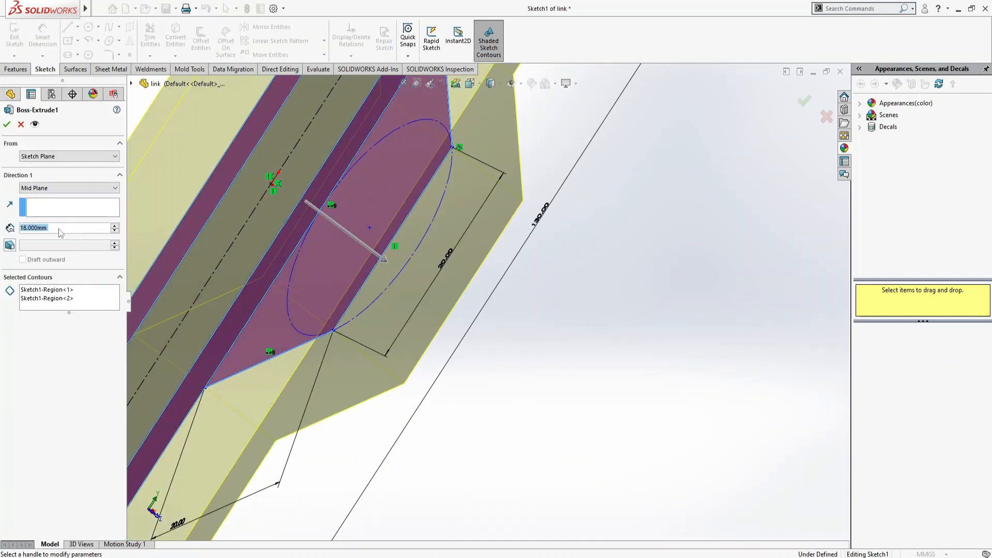
{"action": "type", "text": "20"}
{"action": "key", "text": "Return"}
{"action": "key", "text": "Return"}
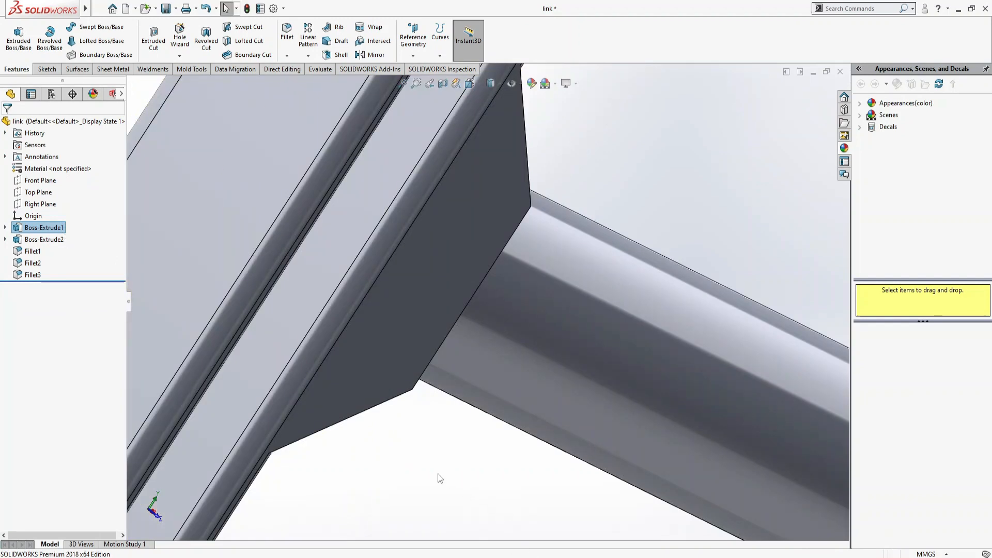
Step: Save and close the link part, and rebuild the assembly with the changed model
{"action": "key", "text": "ctrl+7"}
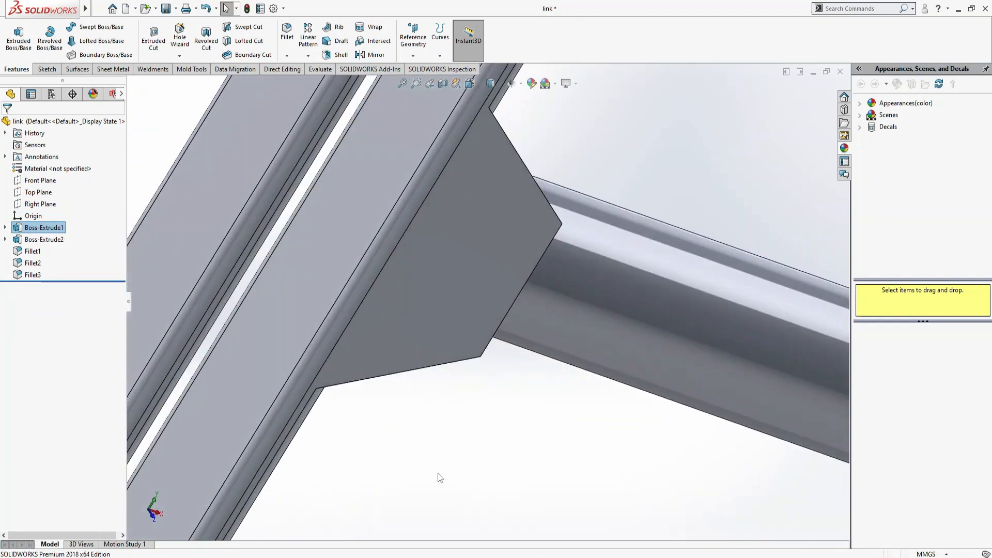
{"action": "scroll", "coordinate": [383, 262], "scroll_direction": "down", "scroll_amount": 5}
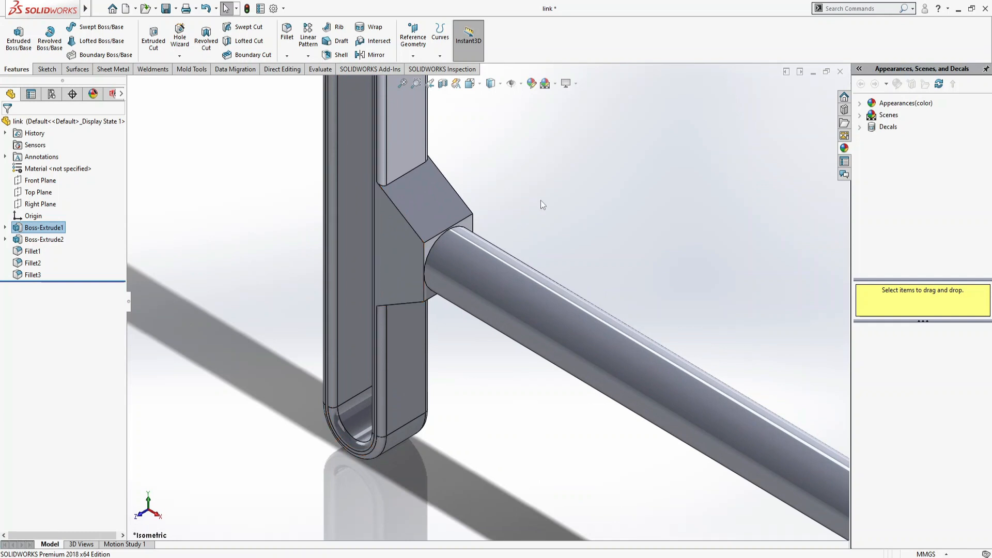
{"action": "key", "text": "ctrl+s"}
{"action": "left_click", "coordinate": [840, 71]}
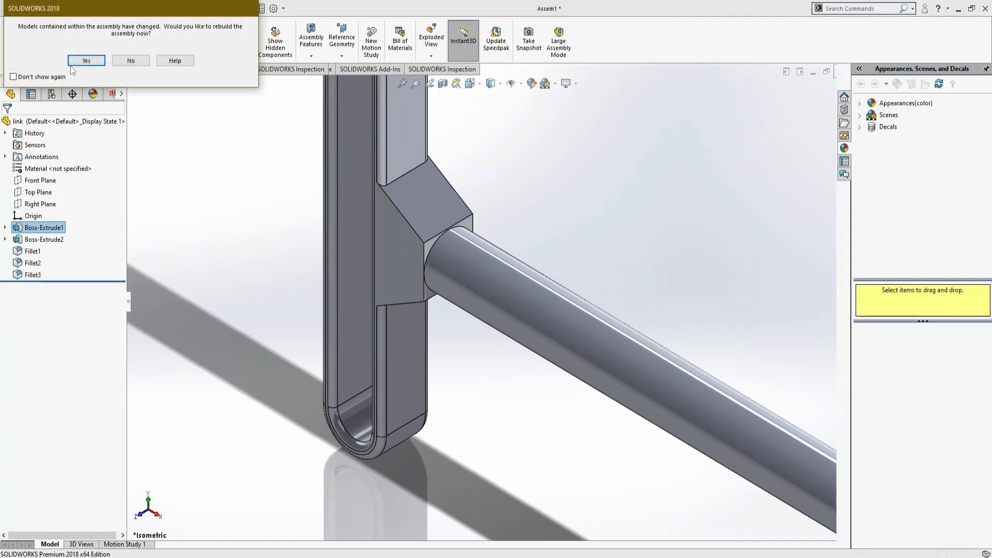
{"action": "left_click", "coordinate": [87, 62]}
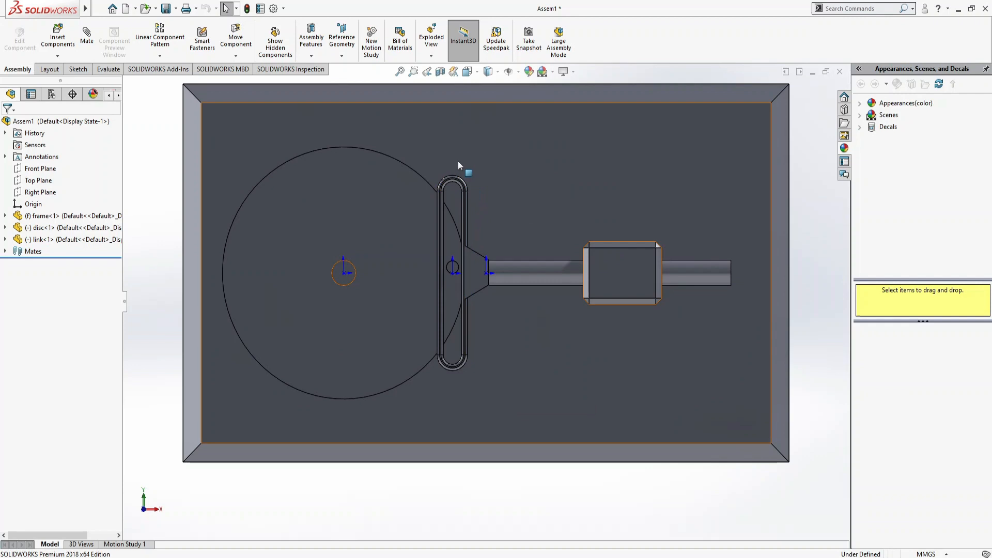
Step: Open the link from the assembly and set the slot's centre-to-centre length to 200 mm in the sketch of Boss-Extrude1
{"action": "left_click", "coordinate": [486, 280]}
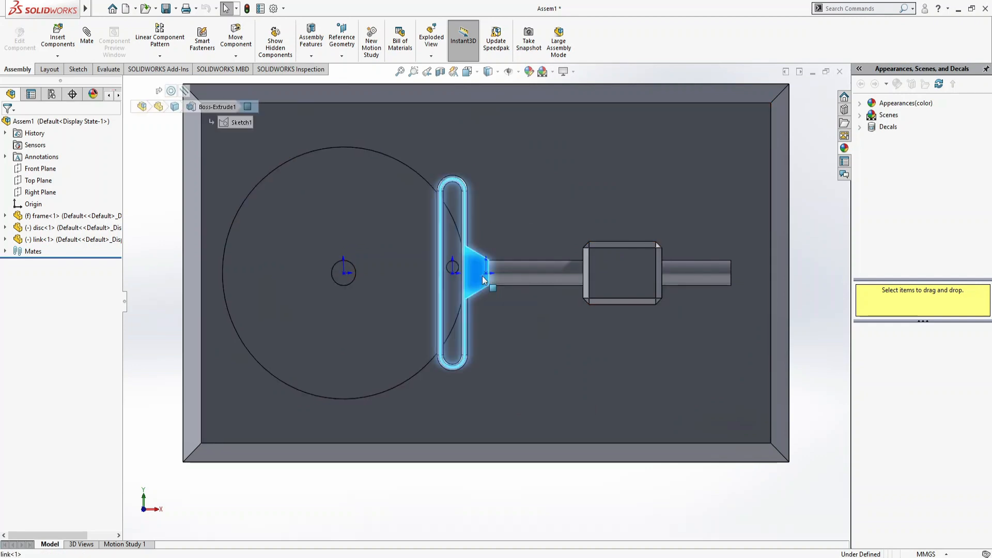
{"action": "left_click", "coordinate": [512, 212]}
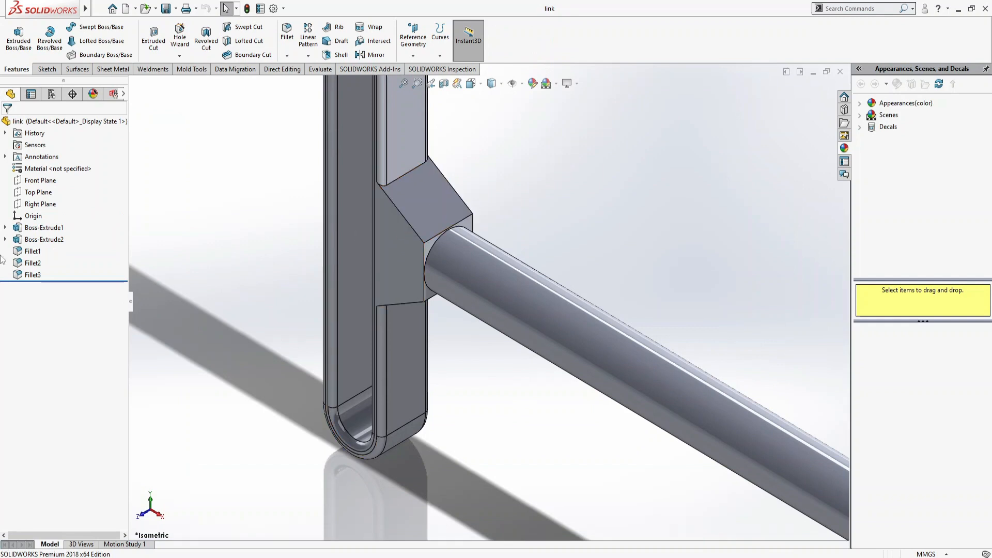
{"action": "left_click", "coordinate": [41, 228]}
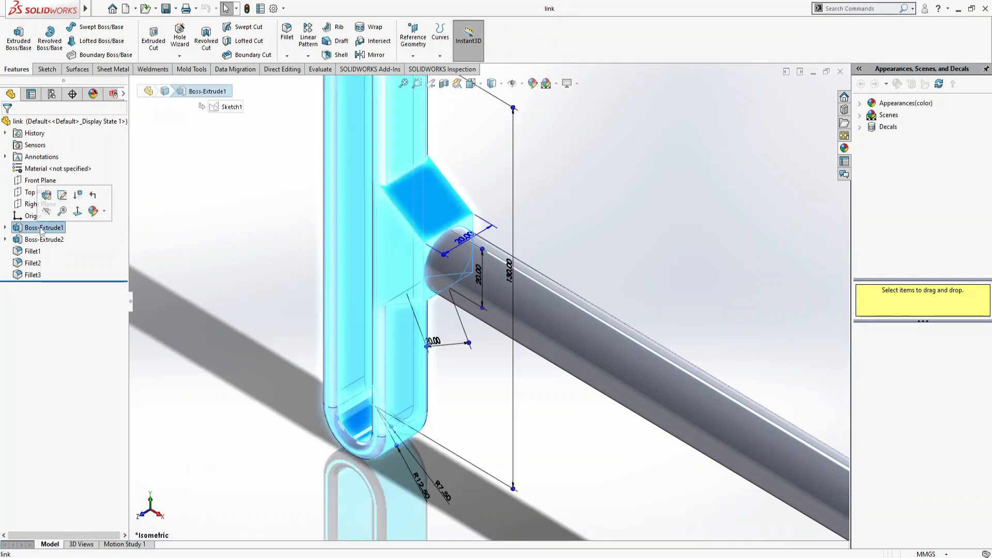
{"action": "left_click", "coordinate": [62, 195]}
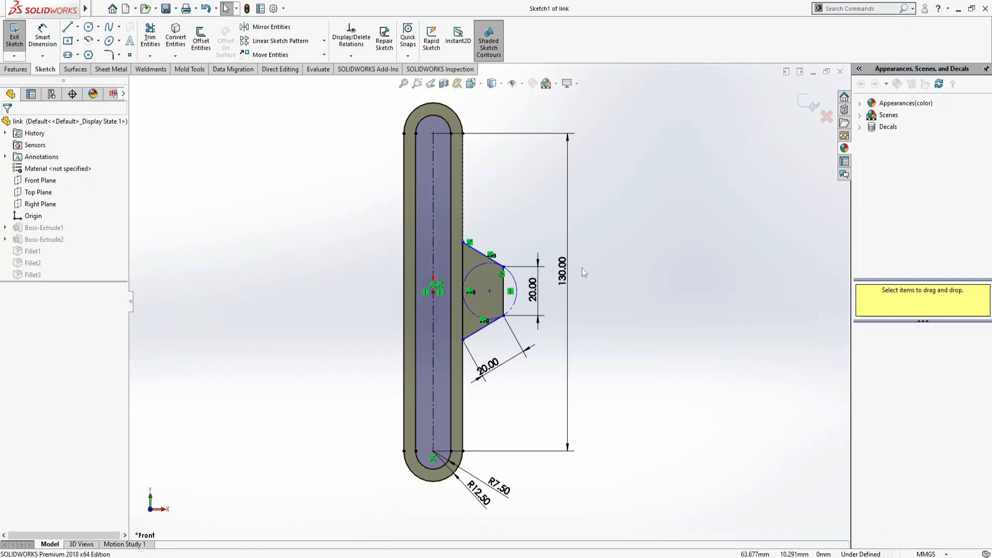
{"action": "double_click", "coordinate": [562, 271]}
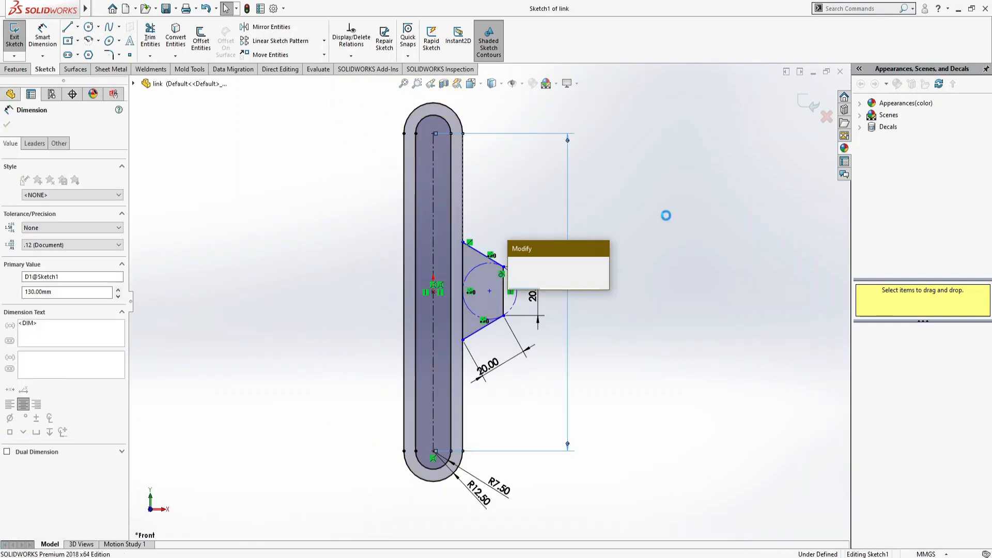
{"action": "type", "text": "100"}
{"action": "key", "text": "Return"}
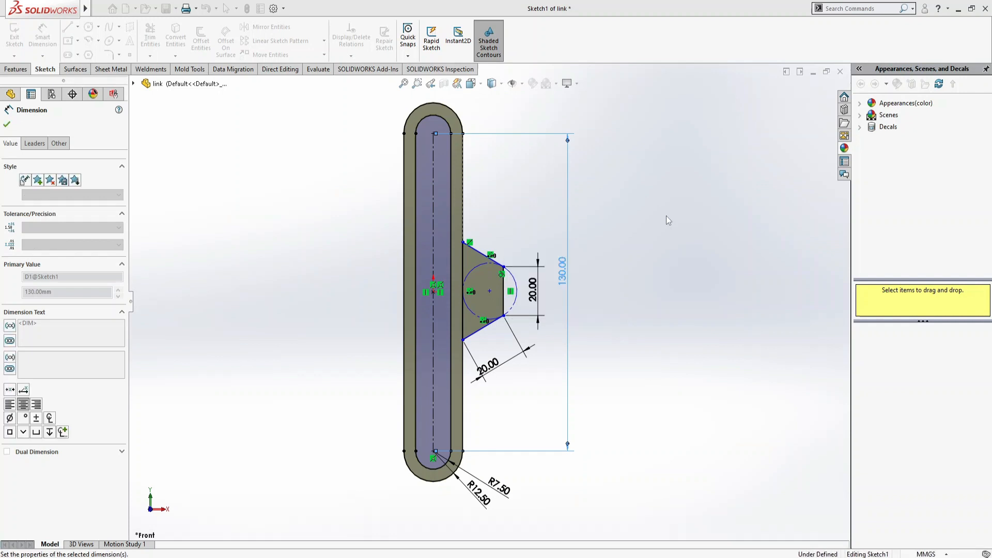
{"action": "scroll", "coordinate": [578, 316], "scroll_direction": "up", "scroll_amount": 4}
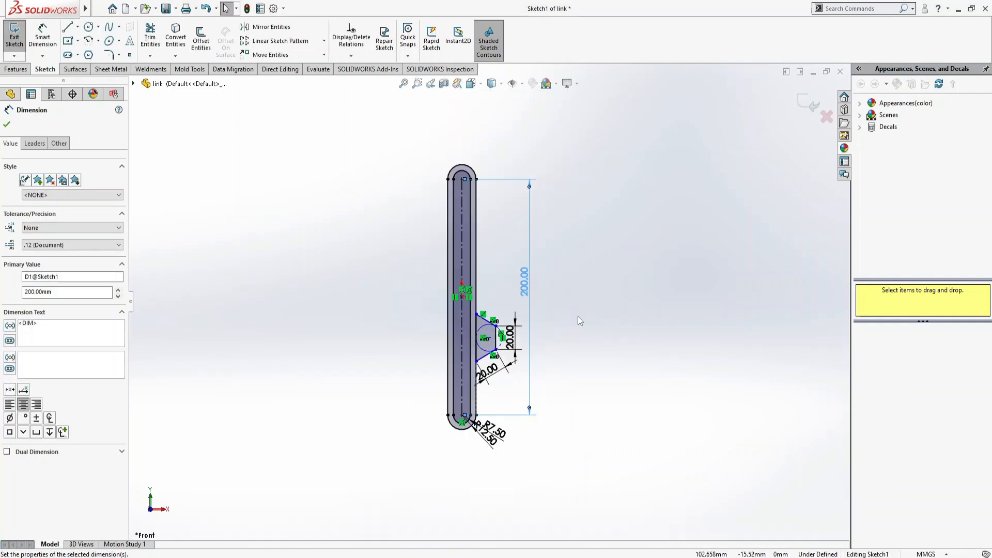
{"action": "left_click", "coordinate": [540, 356]}
Step: Align the midpoint of the neck's vertical end line with the slot's centre point using a horizontal relation, and exit the sketch
{"action": "scroll", "coordinate": [496, 339], "scroll_direction": "down", "scroll_amount": 6}
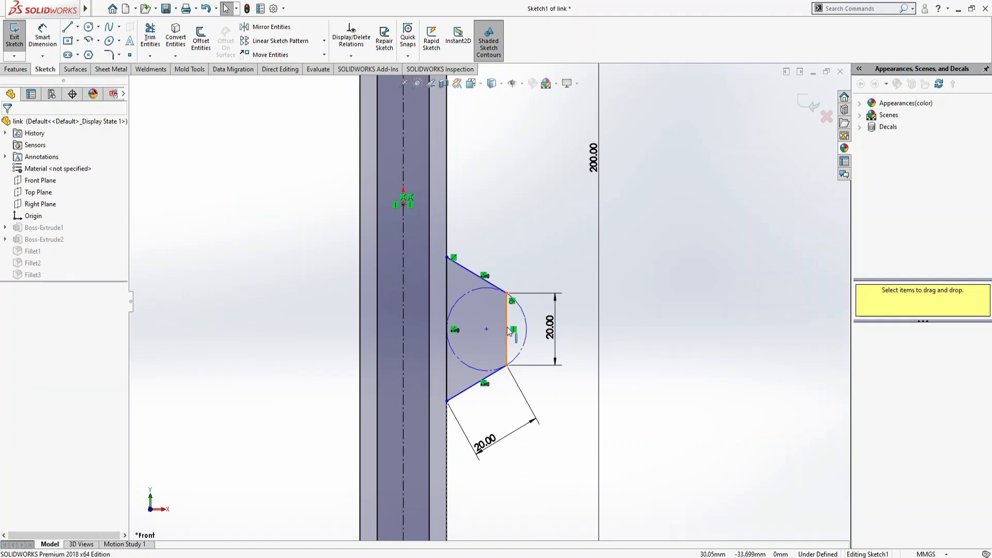
{"action": "left_click", "coordinate": [522, 336]}
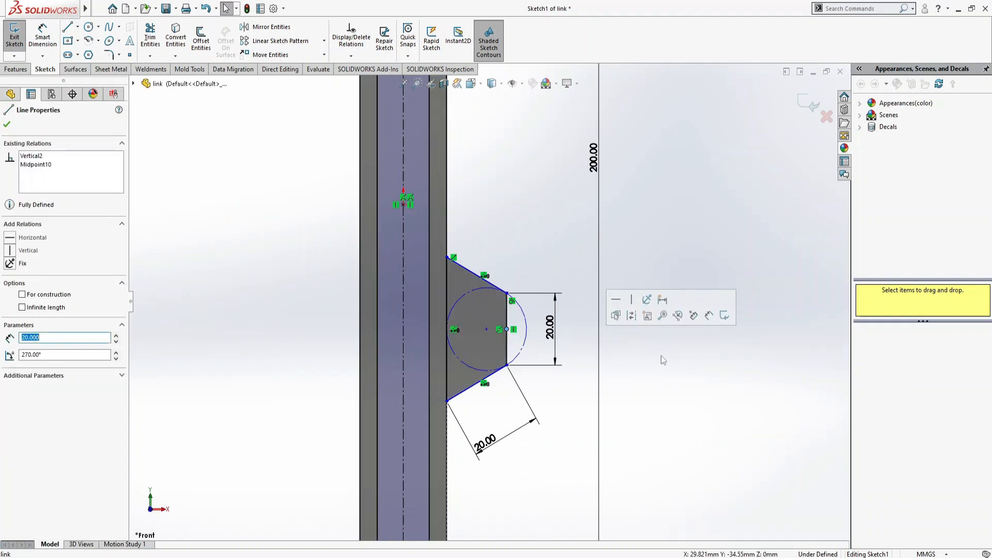
{"action": "left_click", "coordinate": [403, 205], "text": "ctrl"}
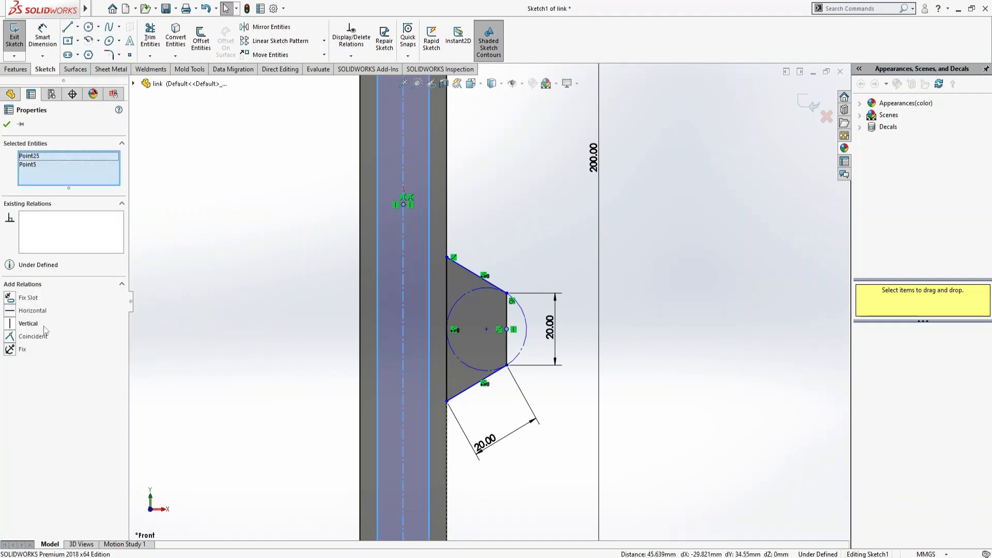
{"action": "left_click", "coordinate": [16, 311]}
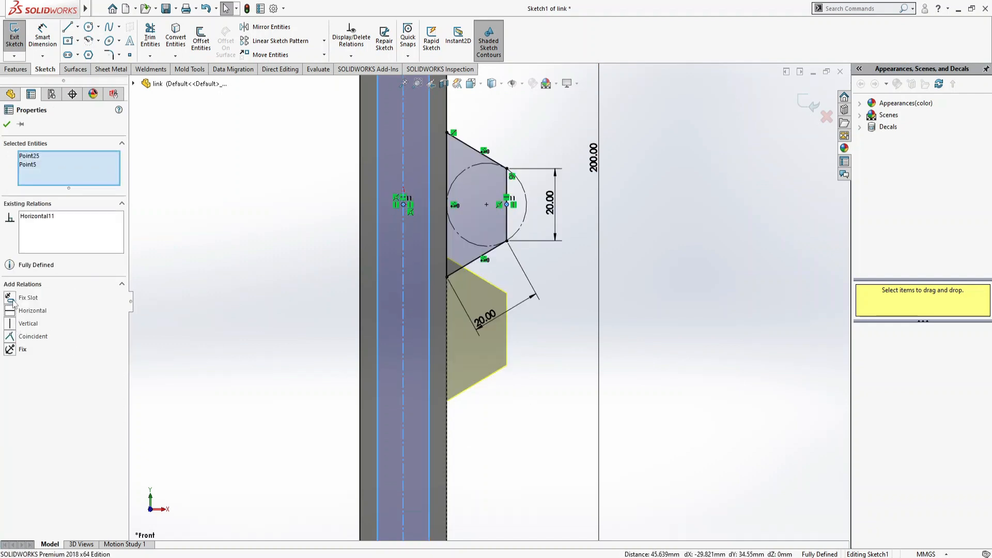
{"action": "left_click", "coordinate": [7, 124]}
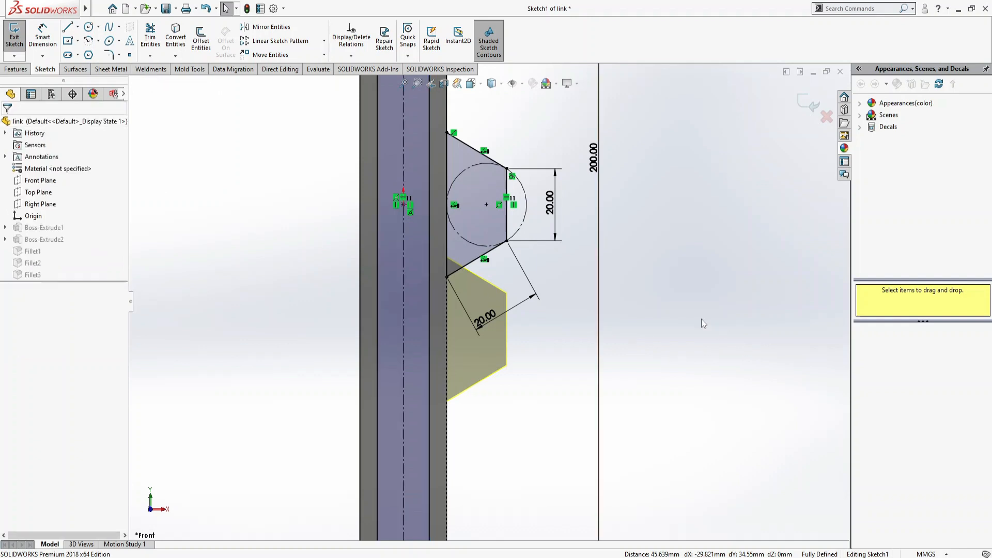
{"action": "left_click", "coordinate": [798, 101]}
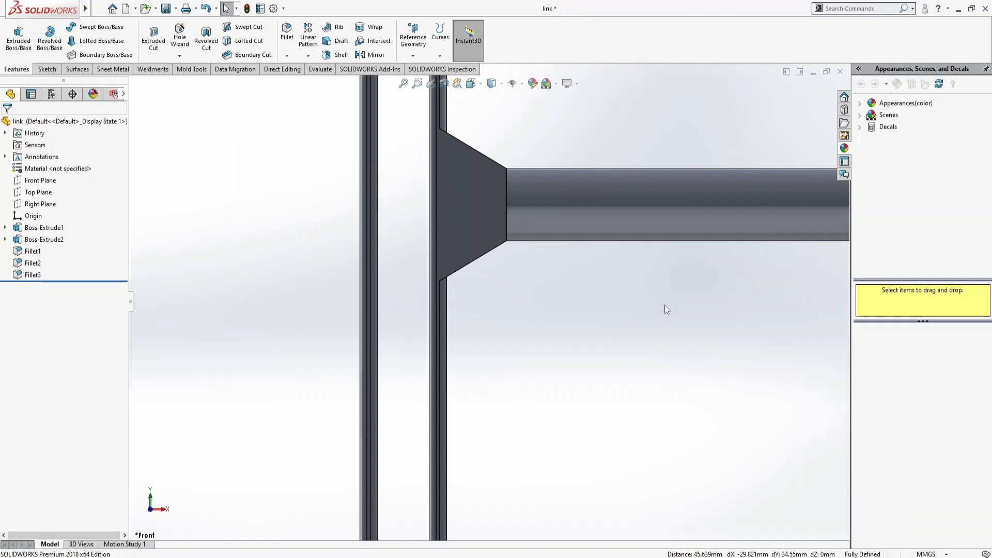
Step: Save the lengthened link, close it and accept rebuilding the assembly
{"action": "left_click", "coordinate": [403, 84]}
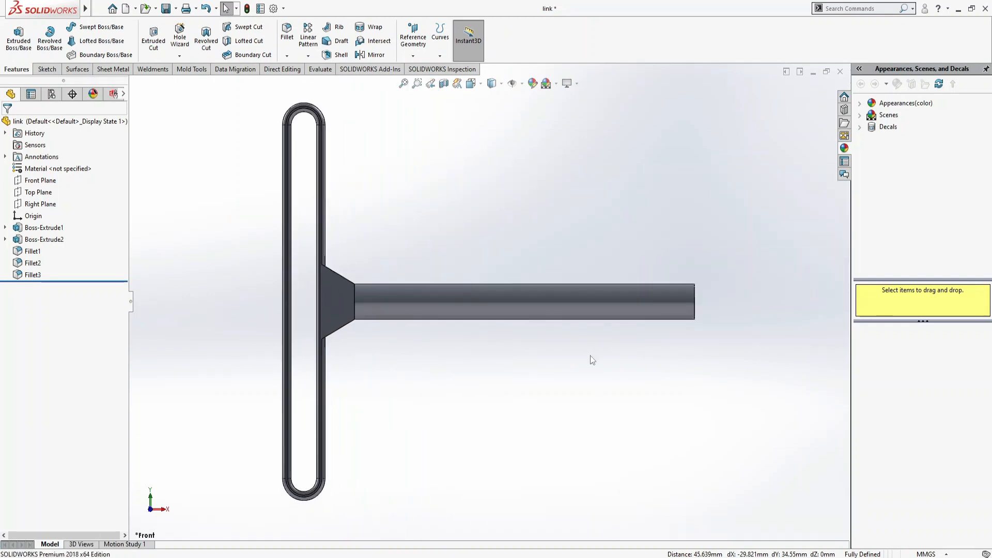
{"action": "key", "text": "ctrl+s"}
{"action": "left_click", "coordinate": [840, 72]}
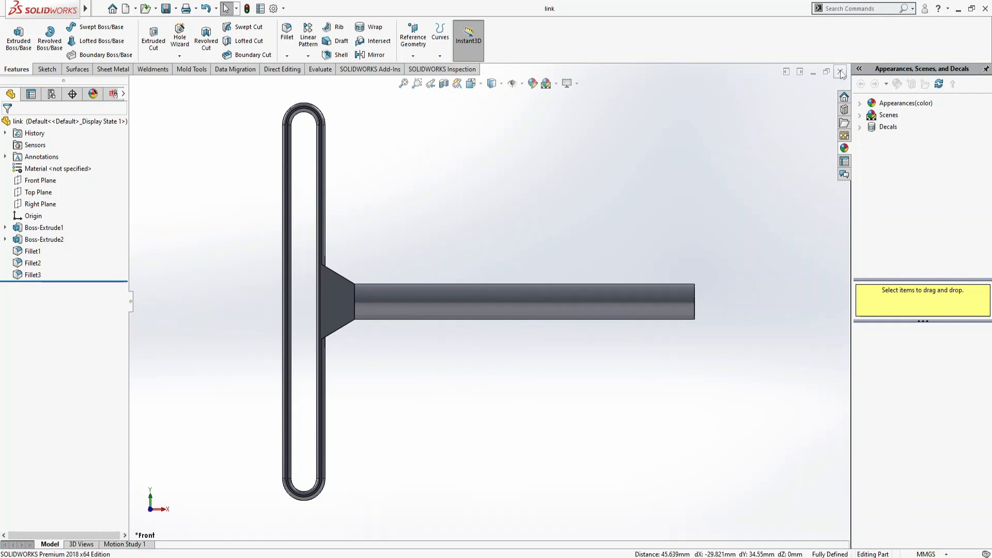
{"action": "left_click", "coordinate": [78, 57]}
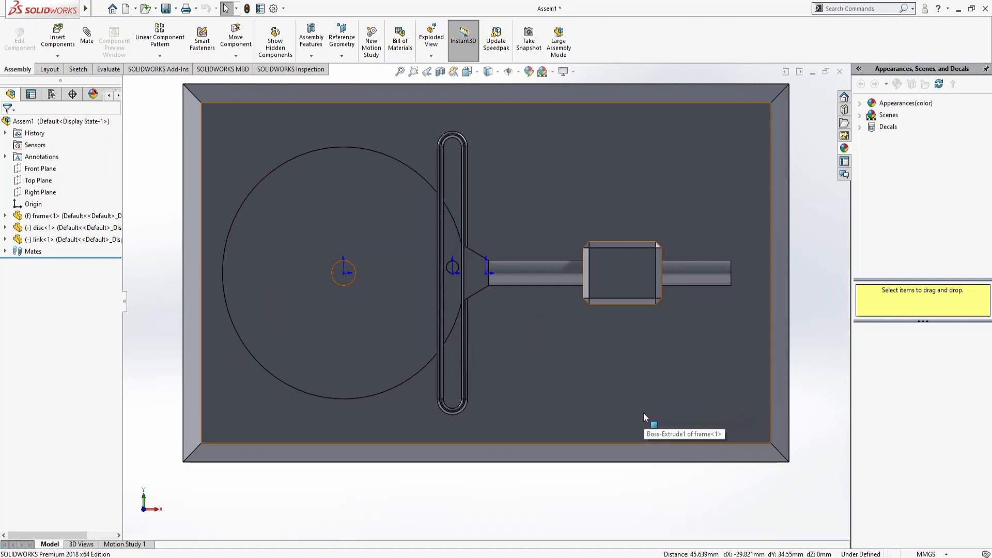
Step: Open the disc from the assembly, set the pin diameter to 15 mm in Boss-Extrude2's sketch, and rebuild the assembly
{"action": "left_click", "coordinate": [424, 272]}
{"action": "left_click", "coordinate": [453, 208]}
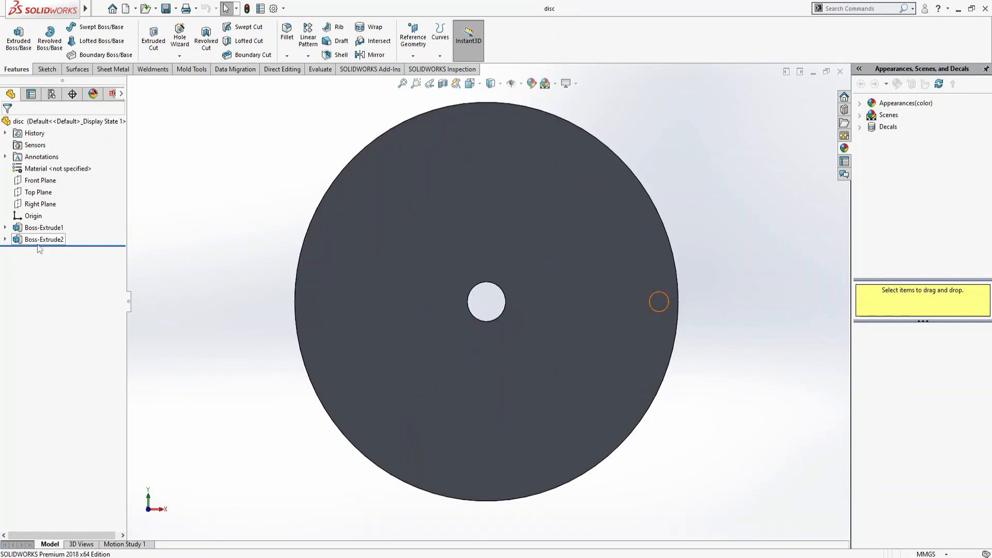
{"action": "left_click", "coordinate": [43, 240]}
{"action": "left_click", "coordinate": [67, 208]}
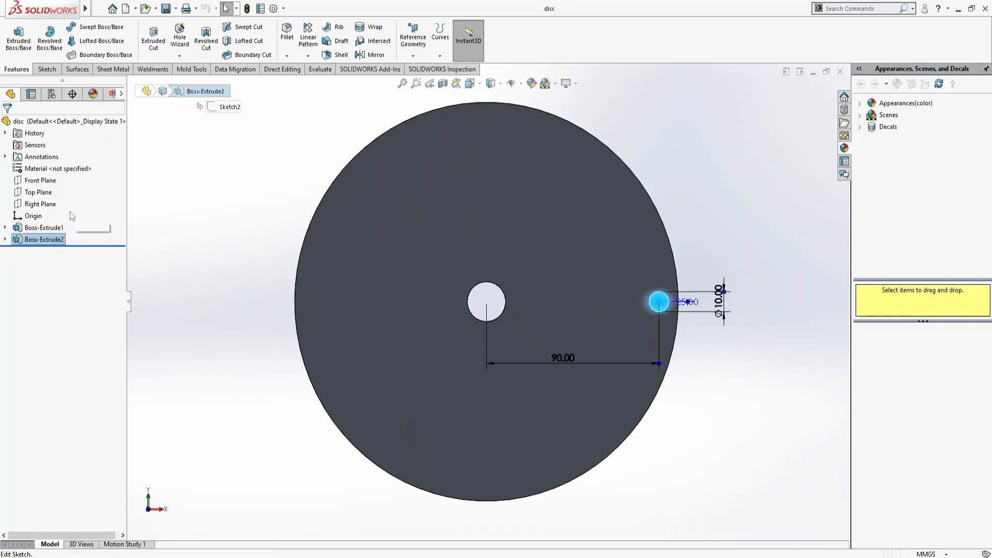
{"action": "left_click", "coordinate": [718, 300]}
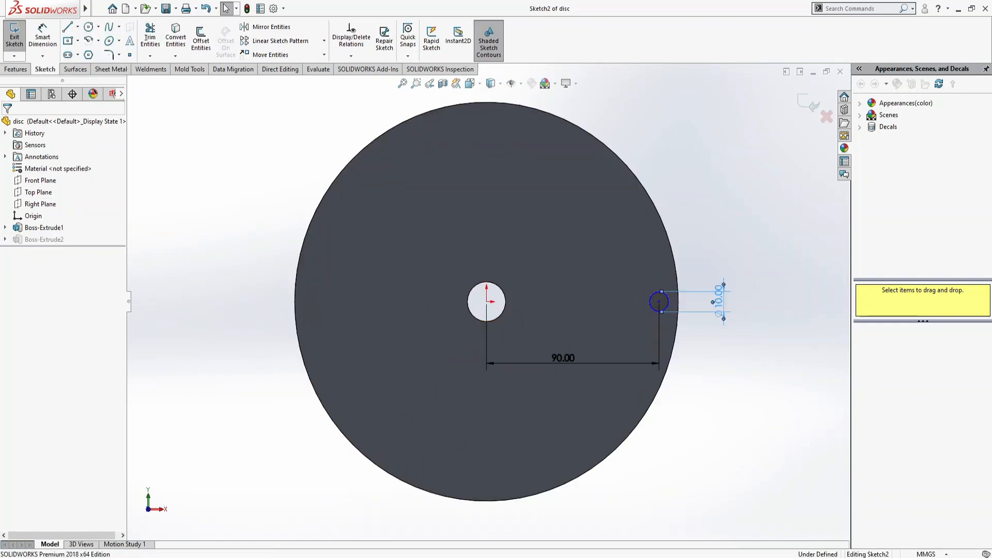
{"action": "type", "text": "15"}
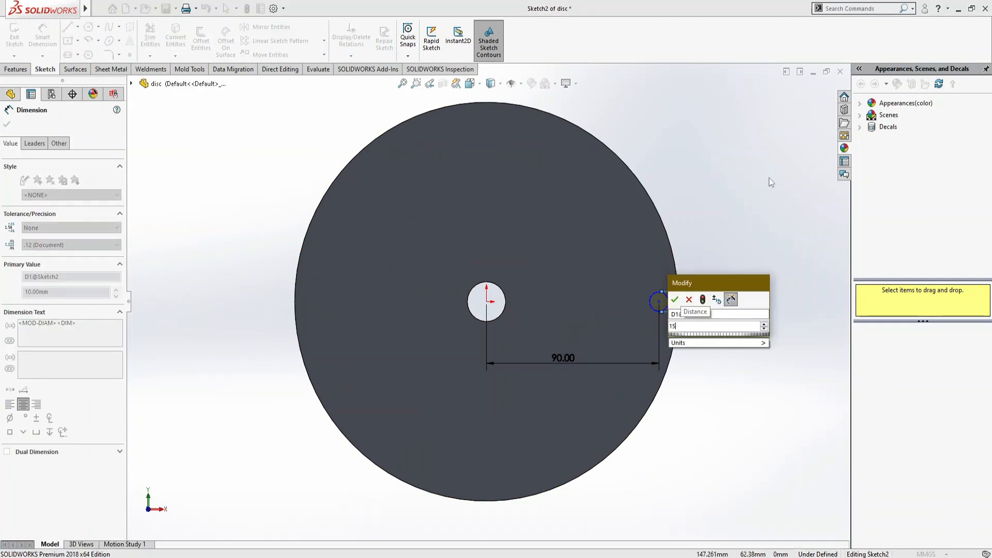
{"action": "key", "text": "Return"}
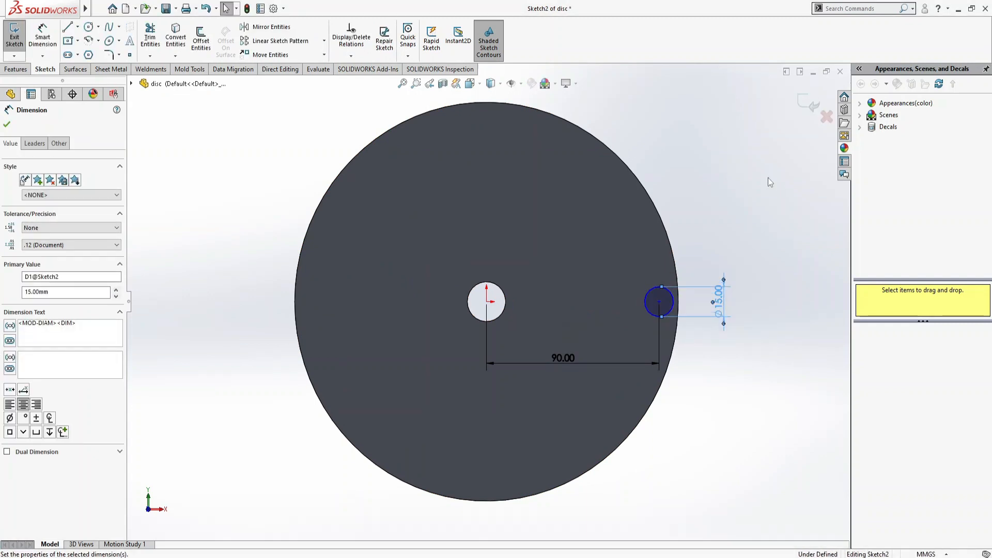
{"action": "left_click", "coordinate": [810, 102]}
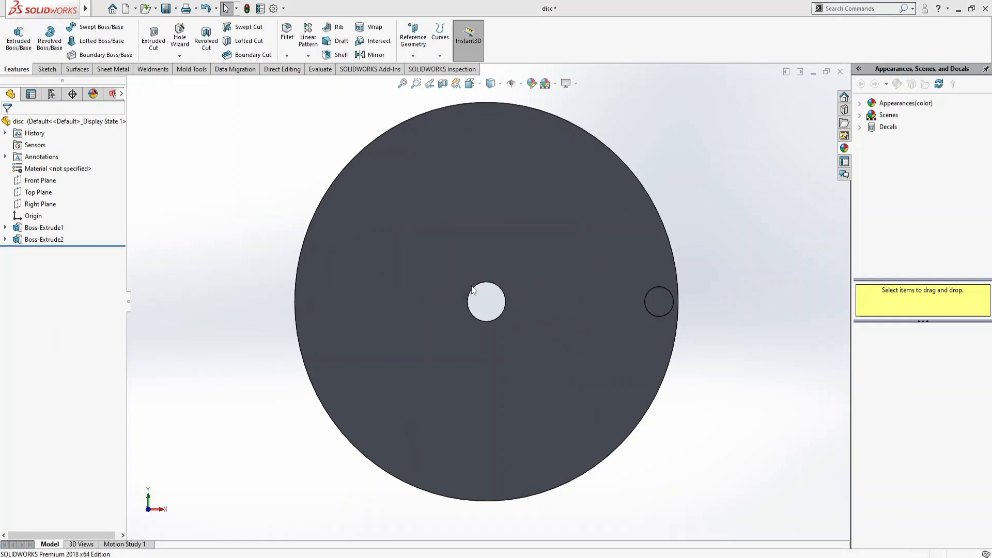
{"action": "left_click", "coordinate": [86, 61]}
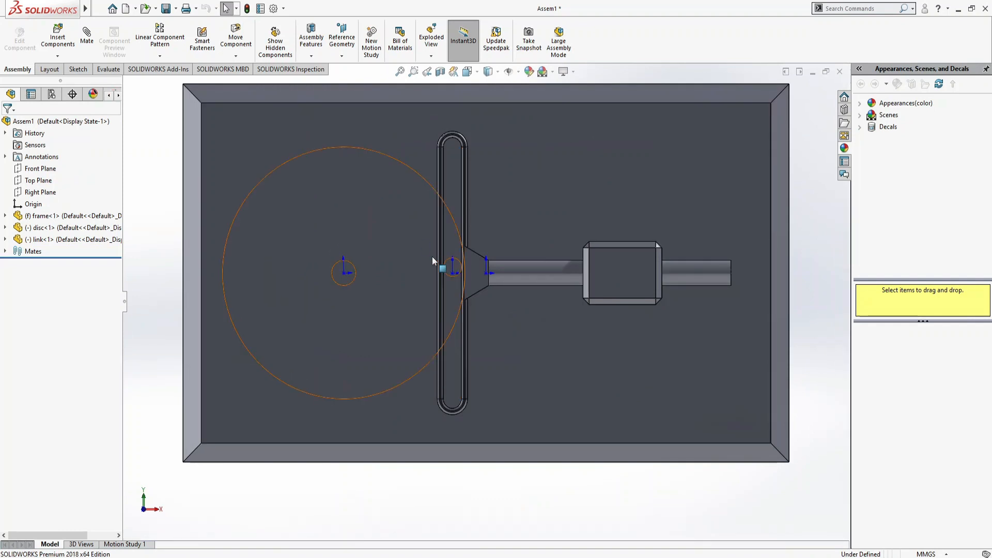
Step: Reopen the disc from the assembly, set the pin diameter to 14 mm in Boss-Extrude2's sketch, and exit the sketch
{"action": "scroll", "coordinate": [432, 256], "scroll_direction": "down", "scroll_amount": 6}
{"action": "scroll", "coordinate": [561, 365], "scroll_direction": "down", "scroll_amount": 1}
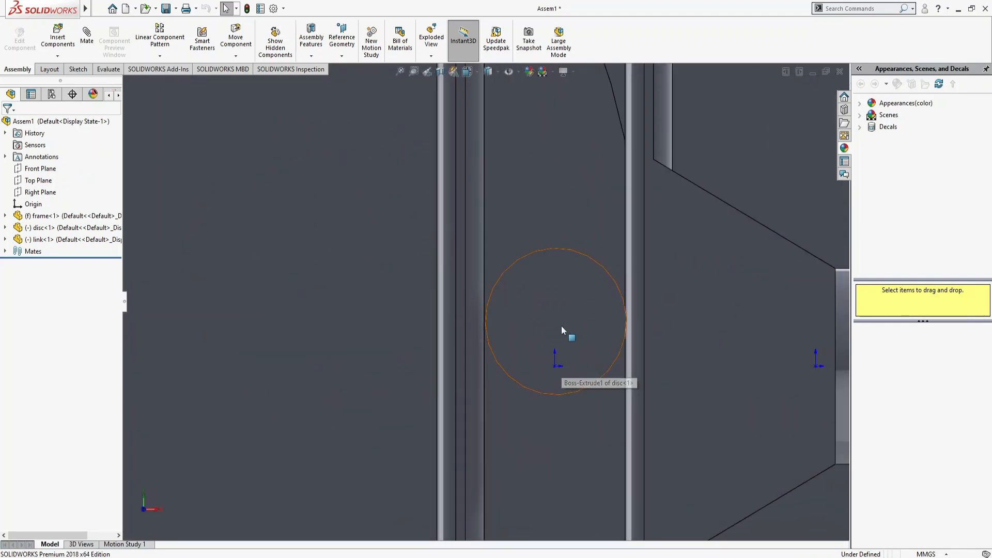
{"action": "scroll", "coordinate": [514, 308], "scroll_direction": "down", "scroll_amount": 5}
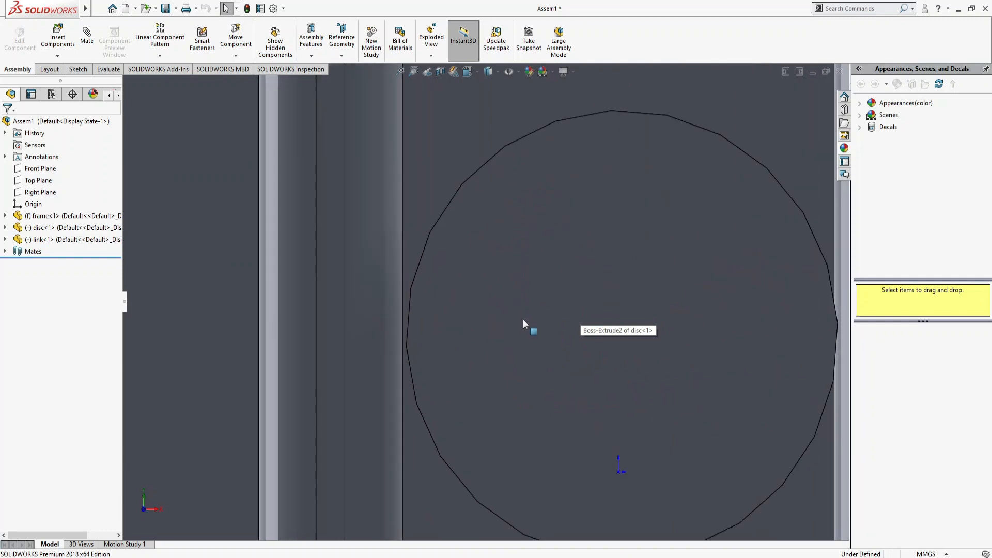
{"action": "scroll", "coordinate": [751, 347], "scroll_direction": "up", "scroll_amount": 3}
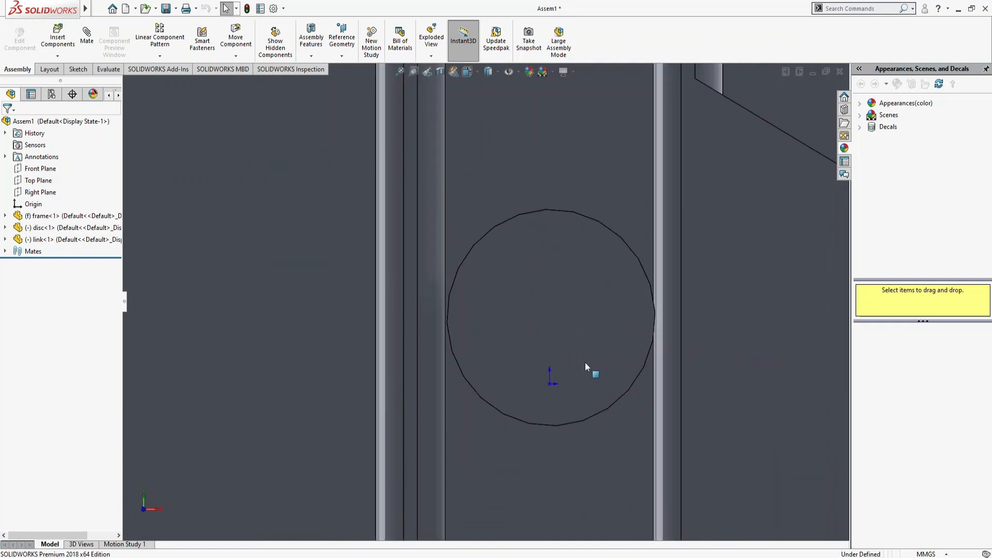
{"action": "scroll", "coordinate": [602, 416], "scroll_direction": "up", "scroll_amount": 3}
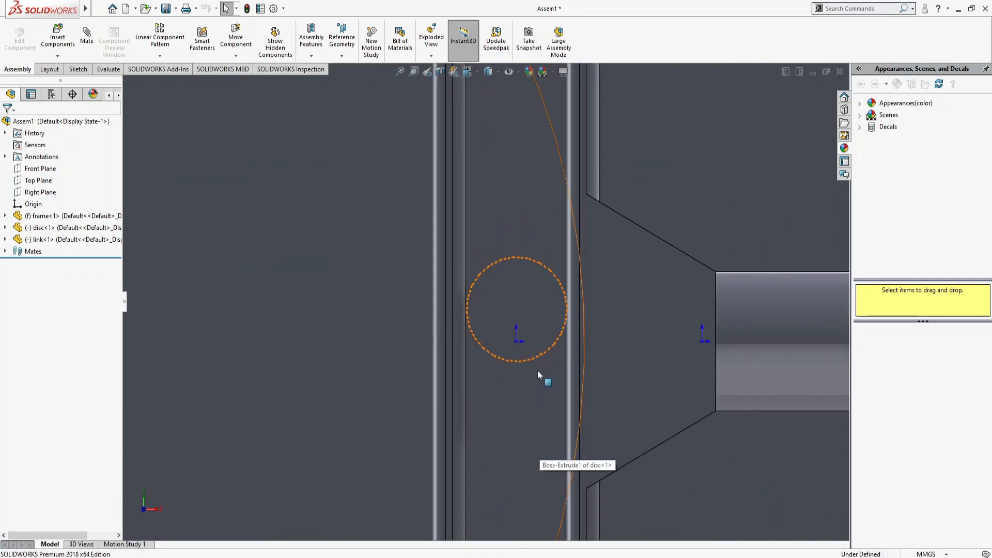
{"action": "left_click", "coordinate": [525, 299]}
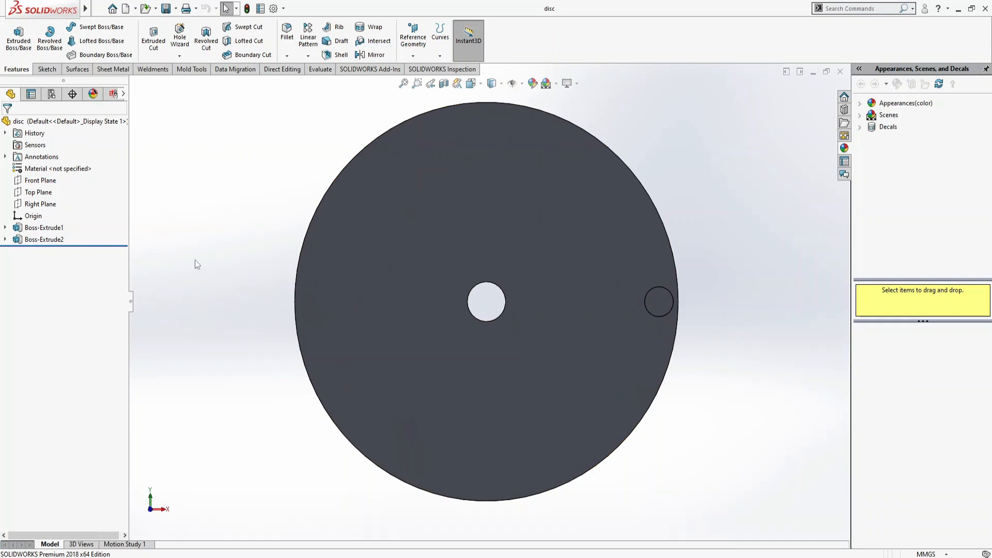
{"action": "left_click", "coordinate": [38, 240]}
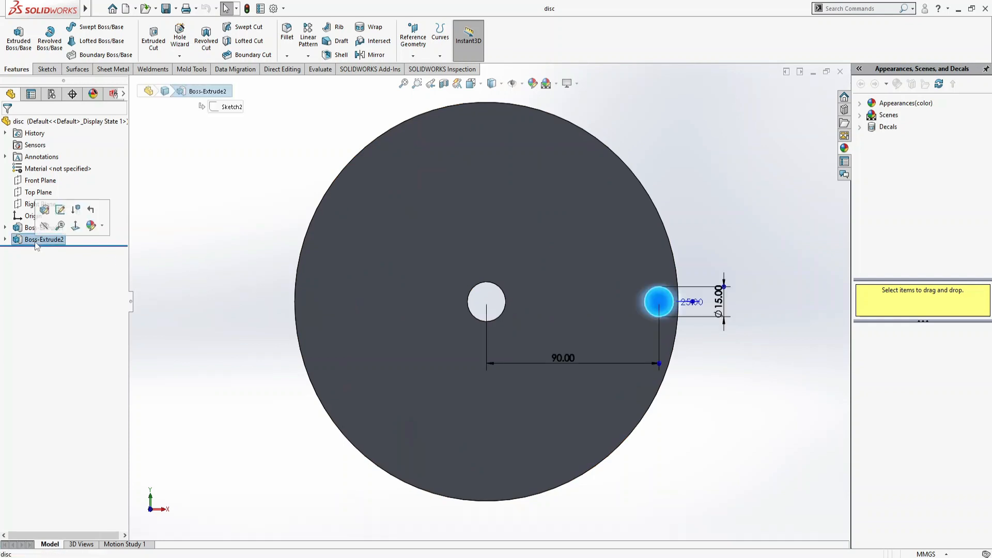
{"action": "left_click", "coordinate": [60, 210]}
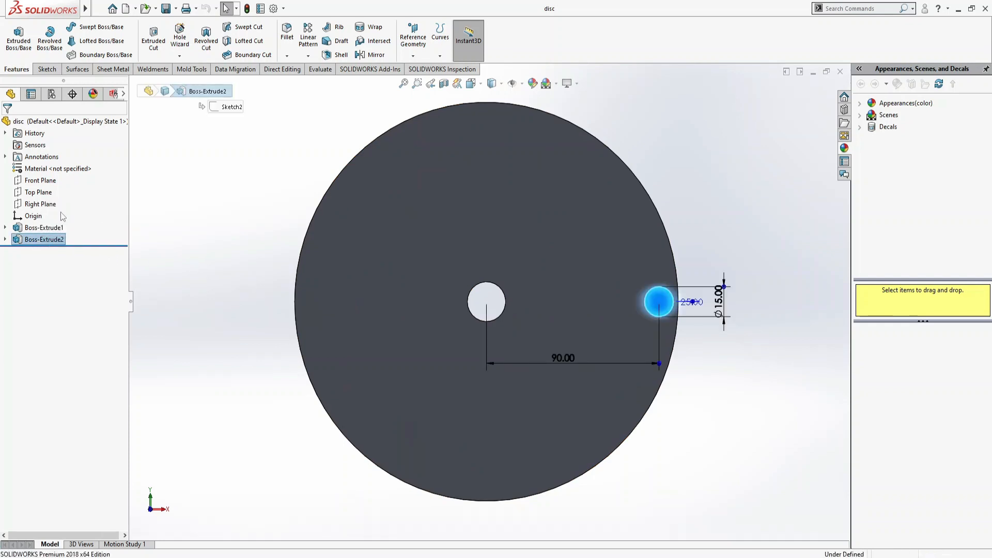
{"action": "double_click", "coordinate": [717, 306]}
{"action": "type", "text": "10"}
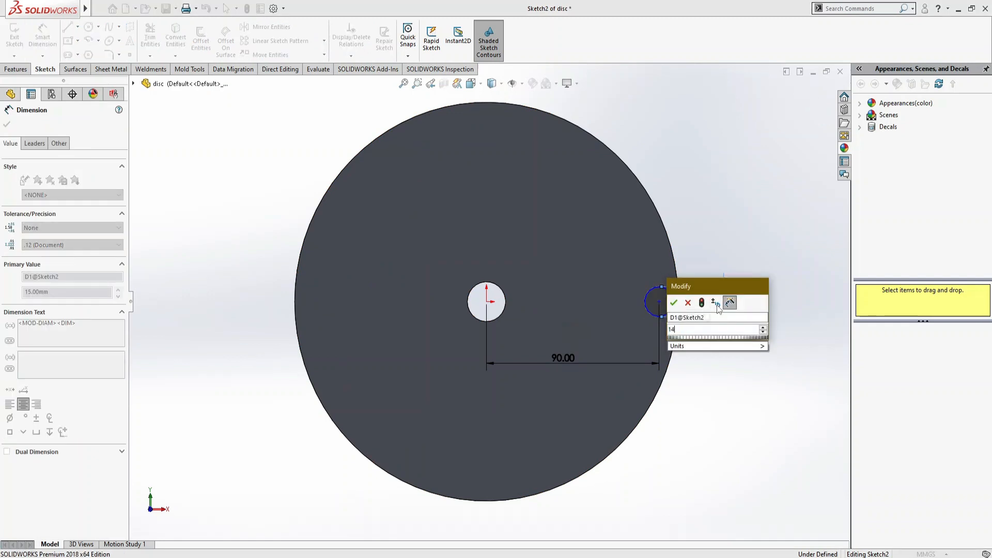
{"action": "key", "text": "Return"}
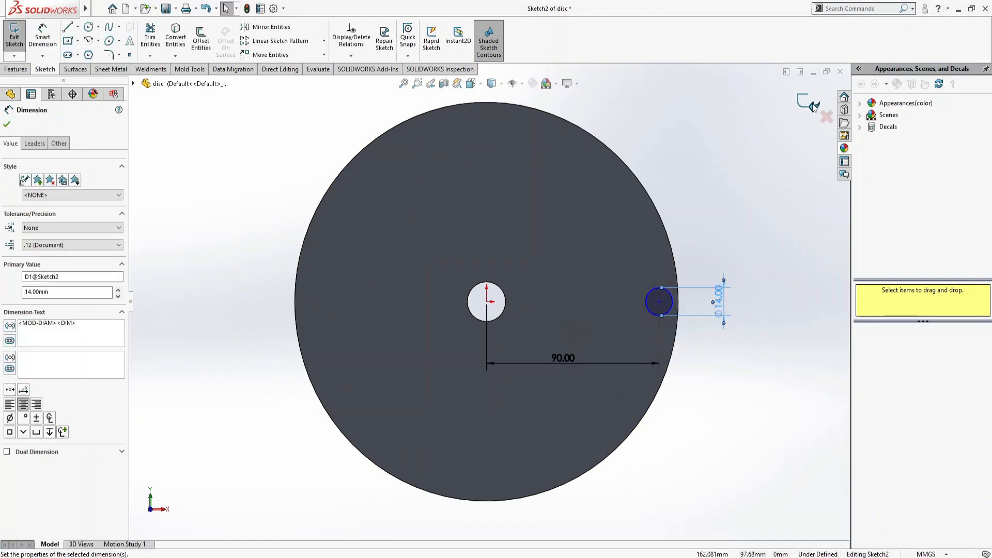
{"action": "left_click", "coordinate": [812, 105]}
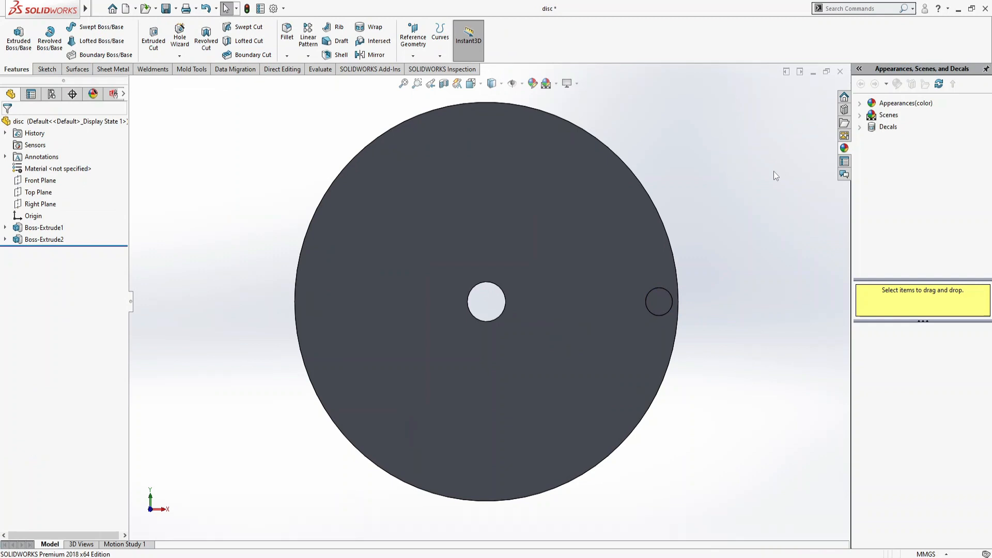
Step: Save and close the disc part, and accept rebuilding the assembly
{"action": "key", "text": "ctrl+s"}
{"action": "left_click", "coordinate": [840, 71]}
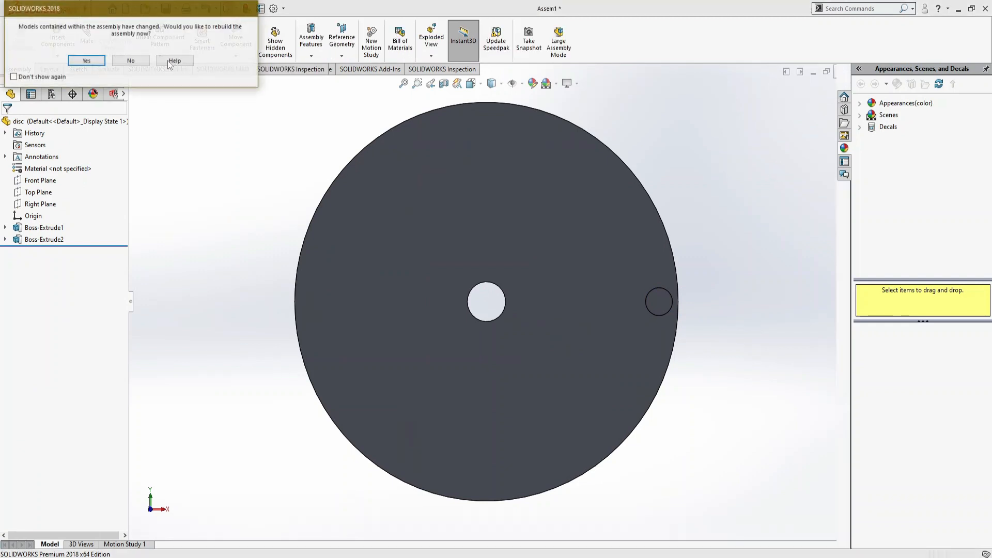
{"action": "left_click", "coordinate": [74, 61]}
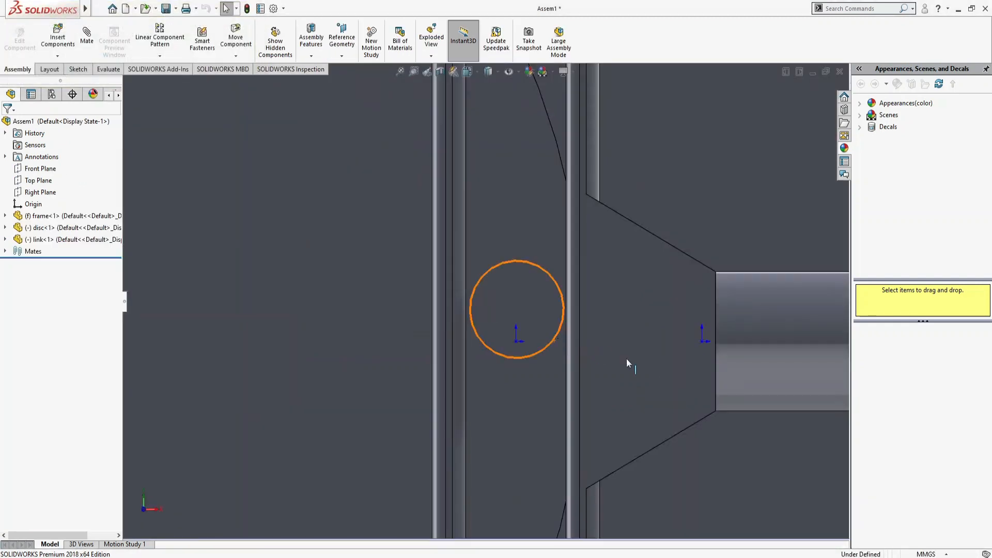
Step: Examine how the disc's pin fits inside the link's slot, close up from the front and in isometric view
{"action": "scroll", "coordinate": [677, 315], "scroll_direction": "up", "scroll_amount": 4}
{"action": "scroll", "coordinate": [500, 327], "scroll_direction": "down", "scroll_amount": 6}
{"action": "scroll", "coordinate": [519, 234], "scroll_direction": "down", "scroll_amount": 3}
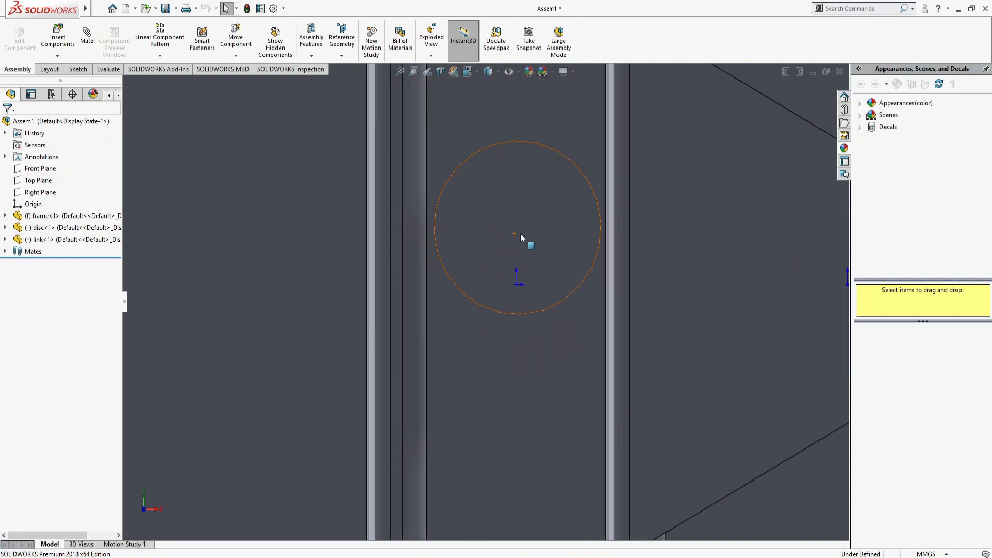
{"action": "scroll", "coordinate": [706, 406], "scroll_direction": "up", "scroll_amount": 4}
{"action": "key", "text": "f"}
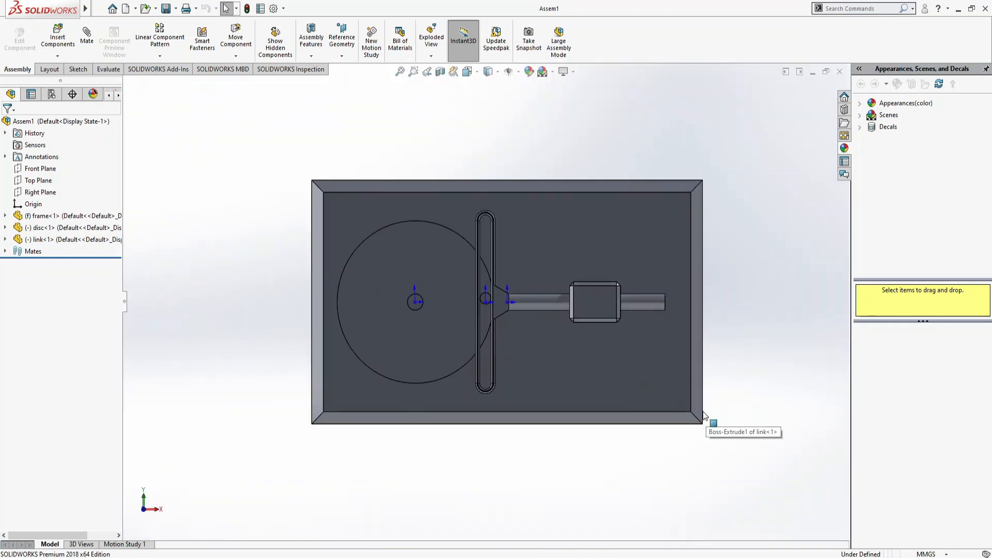
{"action": "key", "text": "ctrl+7"}
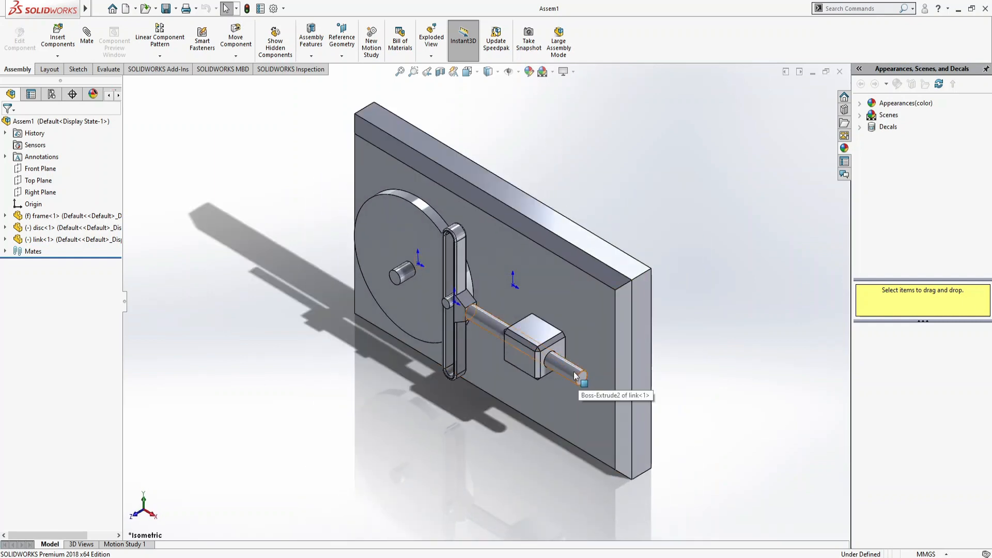
{"action": "scroll", "coordinate": [471, 305], "scroll_direction": "down", "scroll_amount": 5}
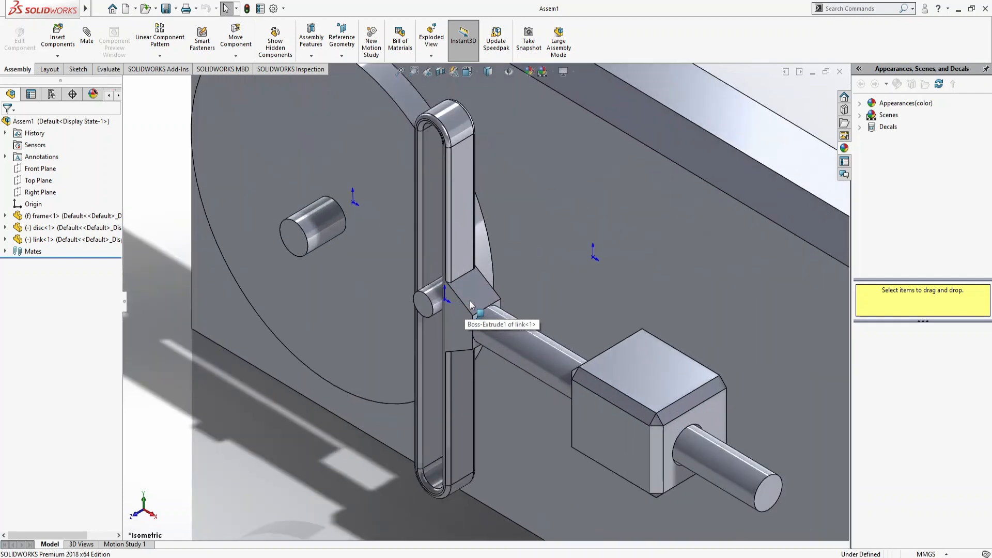
Step: Face the frame's front surface head-on and rotate the disc counterclockwise within the assembly, then clear the selection
{"action": "left_click", "coordinate": [614, 238]}
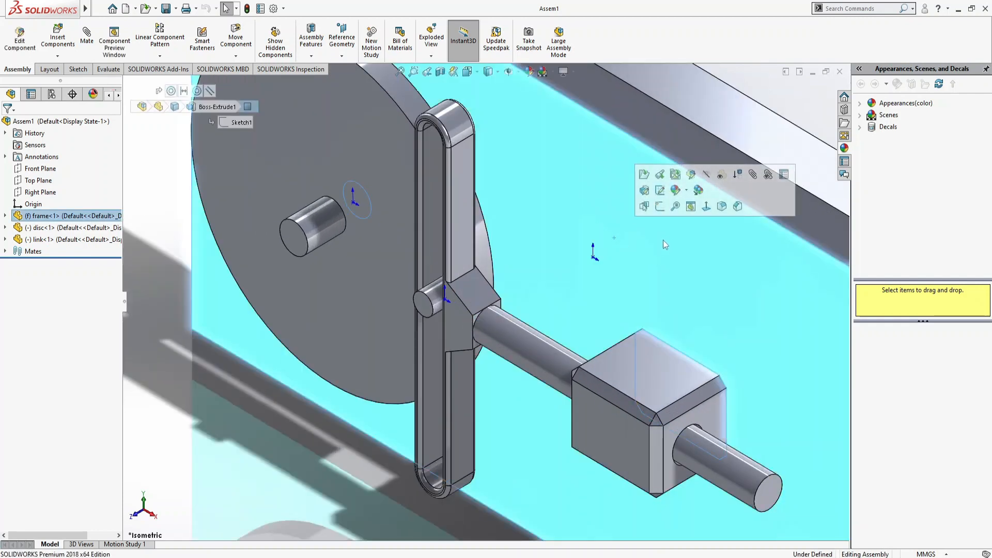
{"action": "key", "text": "ctrl+8"}
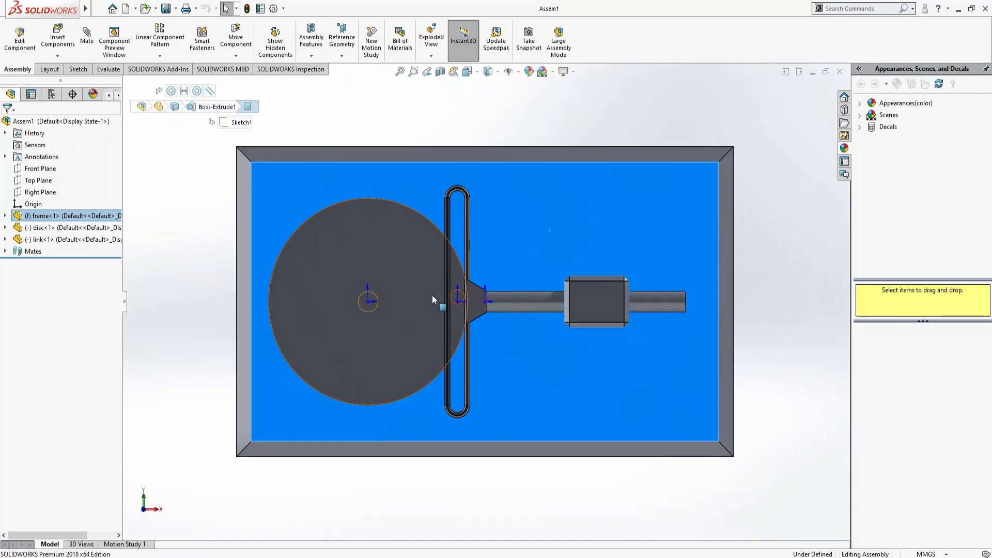
{"action": "left_click_drag", "start_coordinate": [433, 294], "coordinate": [436, 233]}
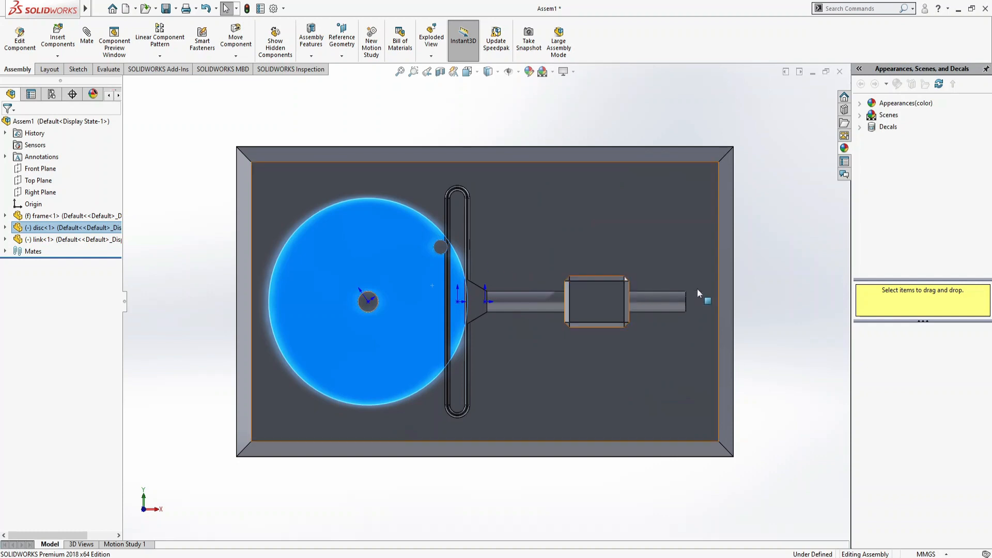
{"action": "left_click", "coordinate": [770, 280]}
Step: Open the link part from the assembly in its own window
{"action": "left_click", "coordinate": [664, 299]}
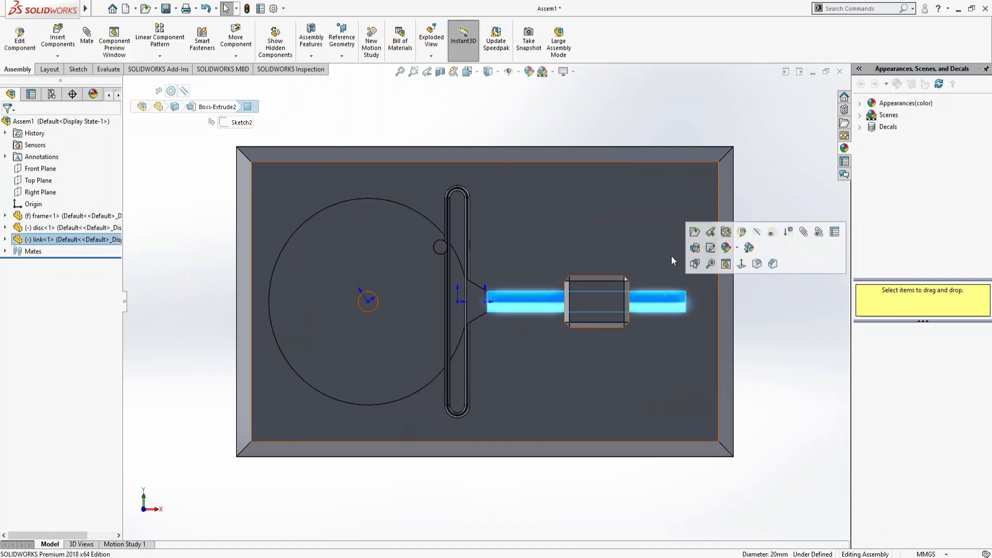
{"action": "left_click", "coordinate": [695, 231]}
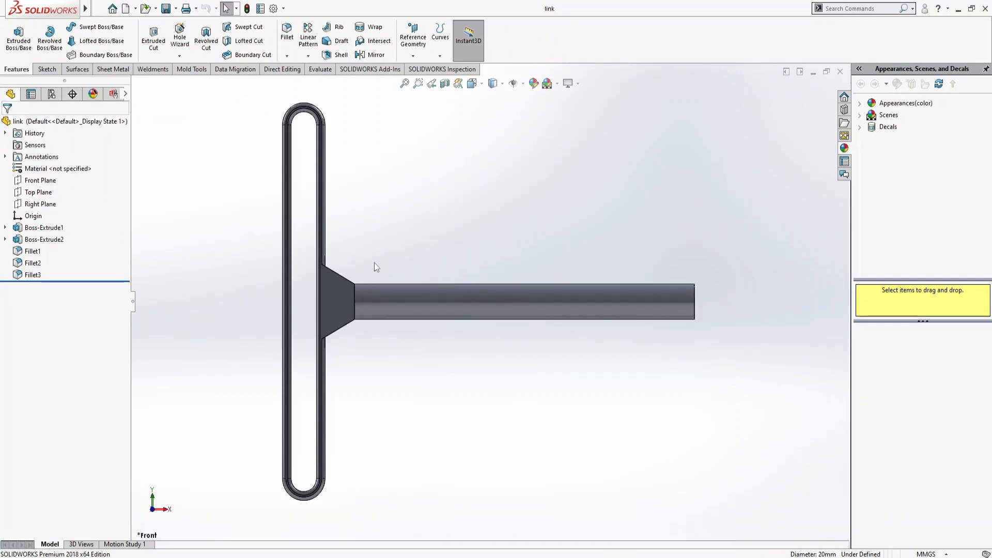
{"action": "key", "text": "Down"}
{"action": "key", "text": "Left"}
{"action": "key", "text": "Left"}
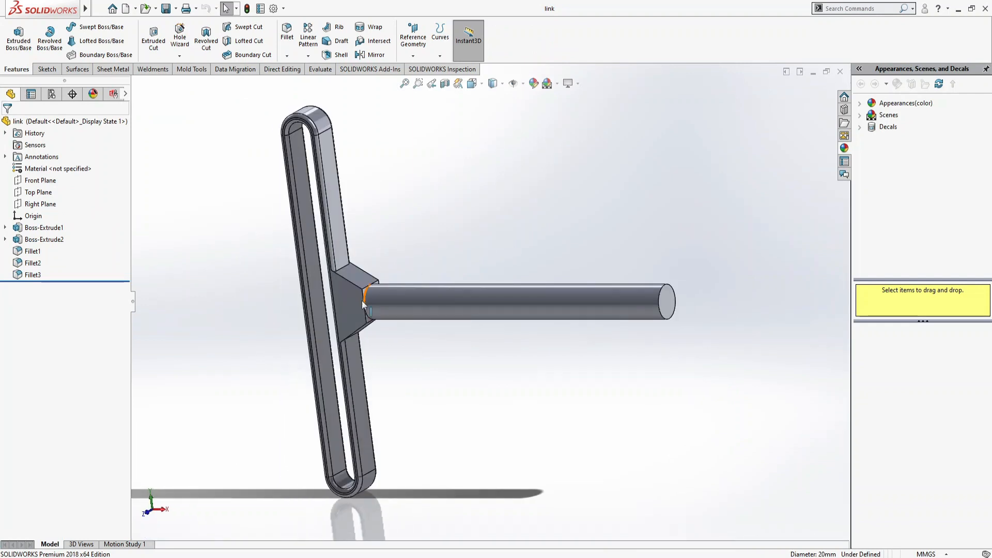
{"action": "scroll", "coordinate": [365, 304], "scroll_direction": "down", "scroll_amount": 3}
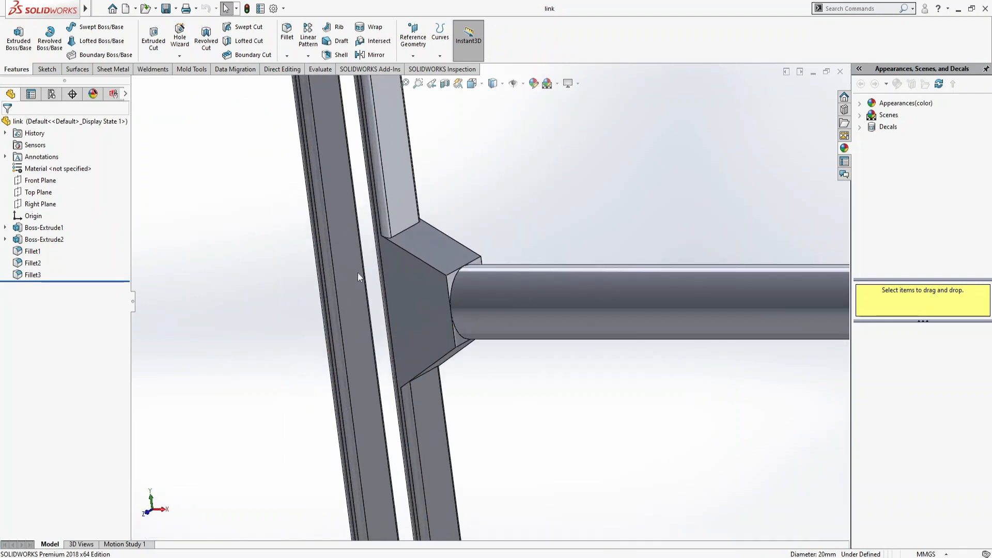
{"action": "left_click", "coordinate": [287, 56]}
{"action": "left_click", "coordinate": [306, 79]}
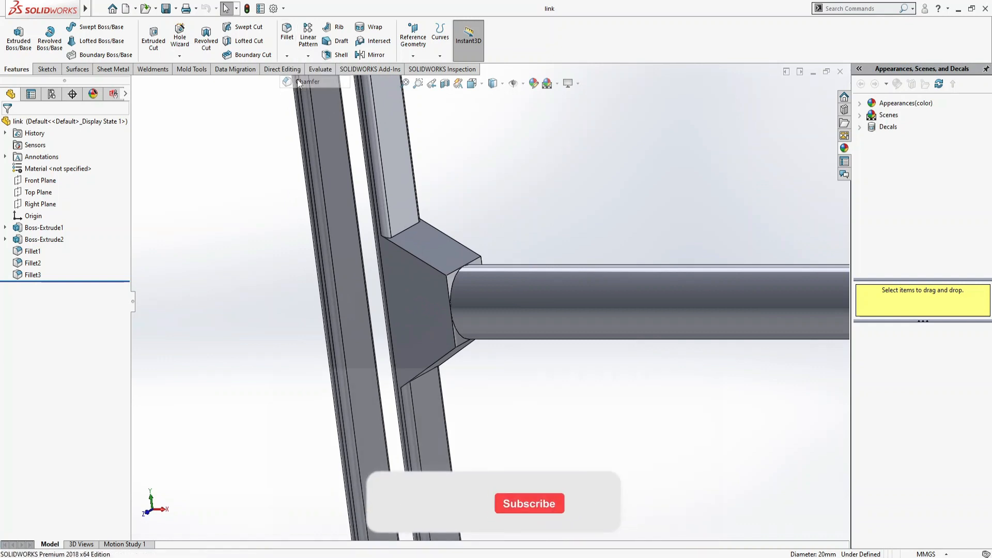
{"action": "left_click", "coordinate": [433, 272]}
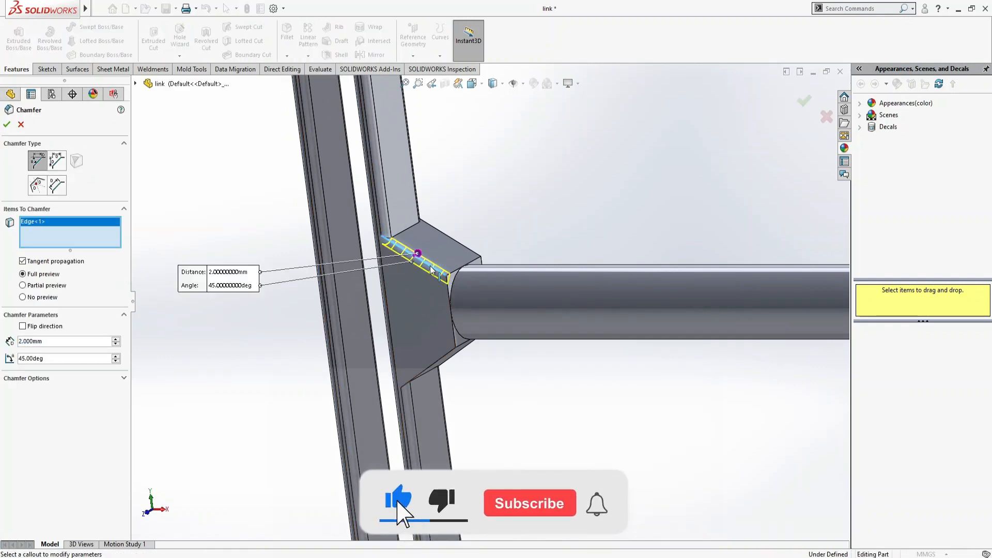
{"action": "left_click", "coordinate": [449, 292]}
{"action": "left_click", "coordinate": [454, 275]}
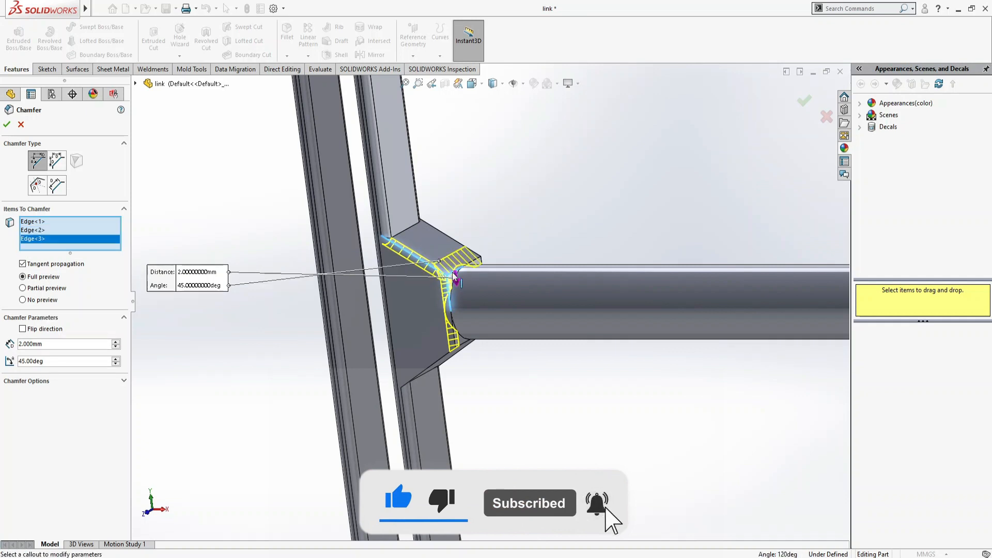
{"action": "left_click", "coordinate": [470, 265]}
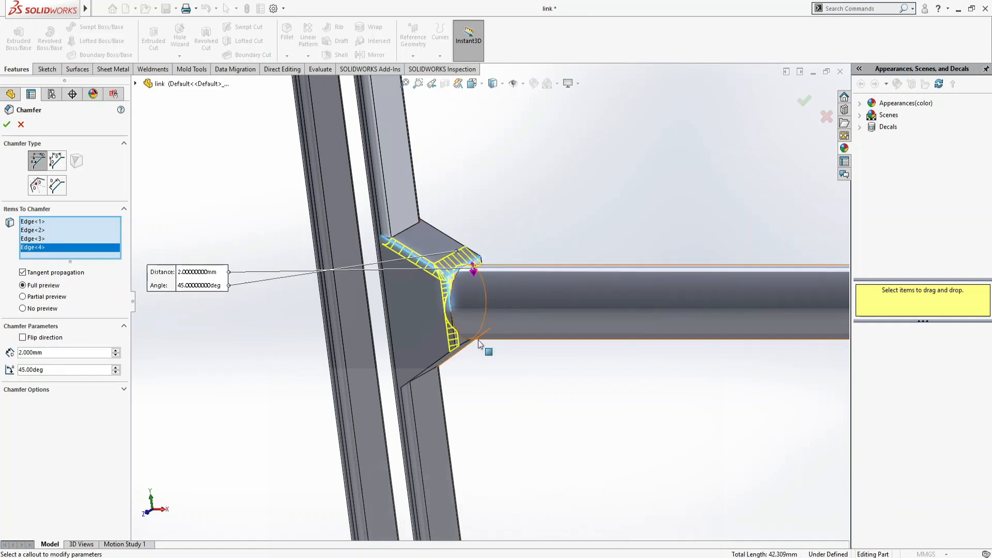
{"action": "left_click", "coordinate": [460, 349]}
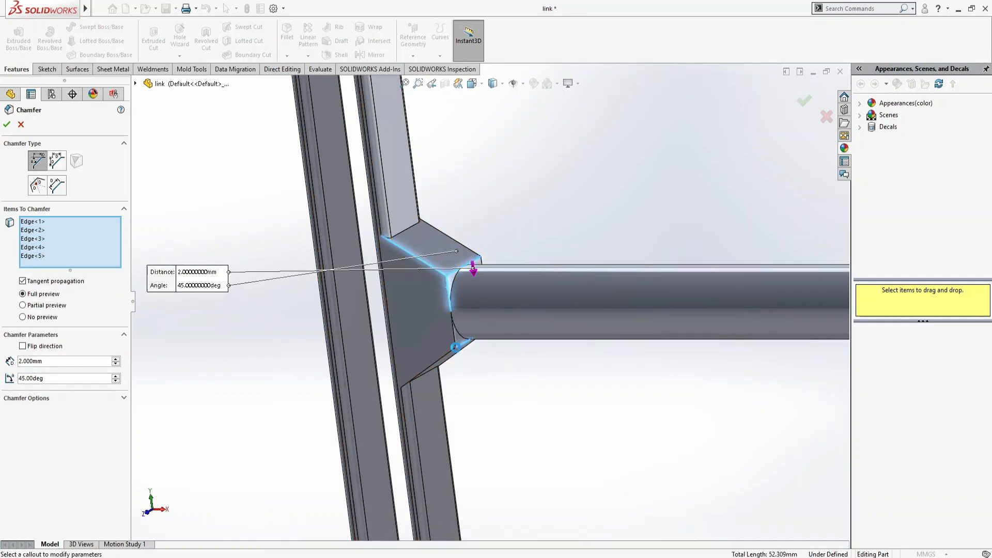
{"action": "left_click", "coordinate": [440, 363]}
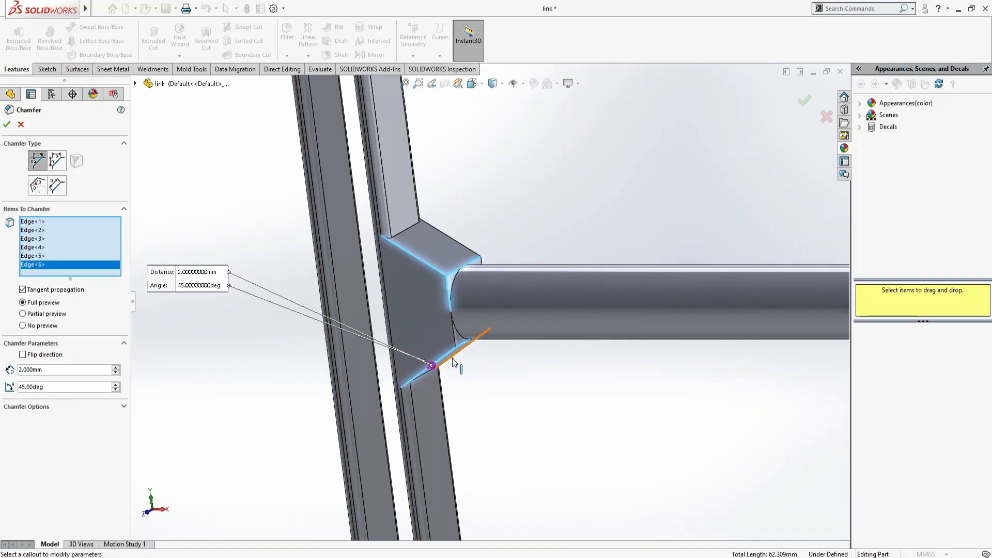
{"action": "left_click", "coordinate": [455, 345]}
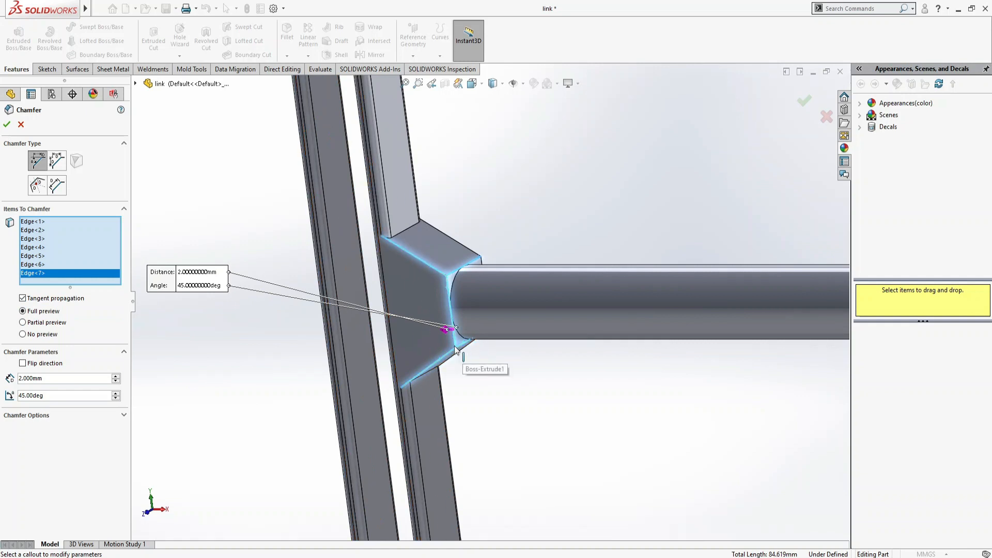
{"action": "left_click", "coordinate": [19, 127]}
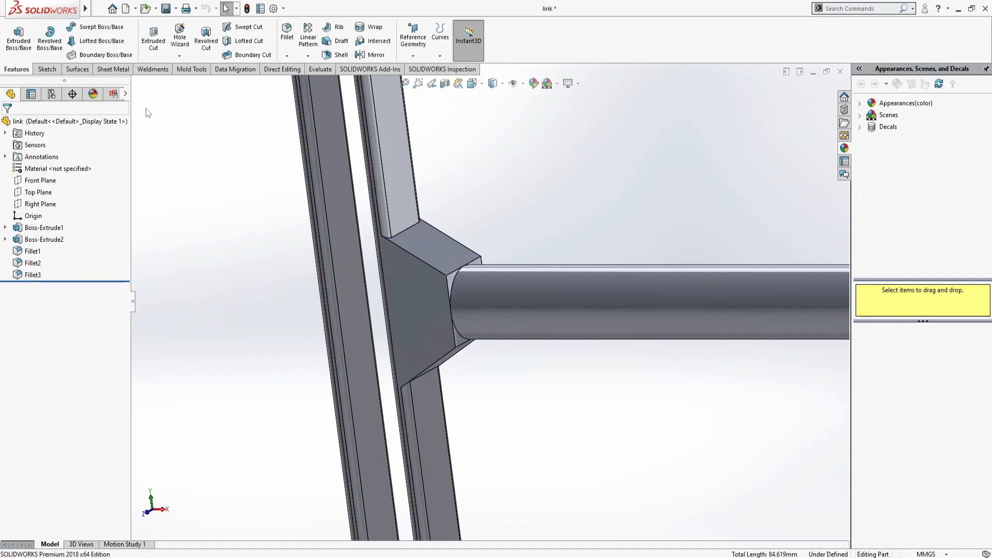
{"action": "left_click", "coordinate": [287, 31]}
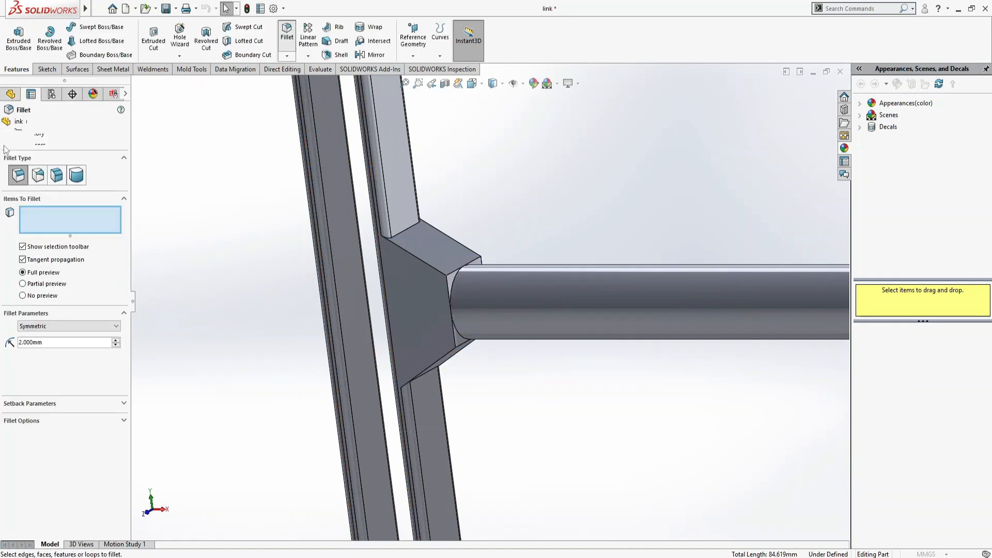
{"action": "left_click", "coordinate": [20, 125]}
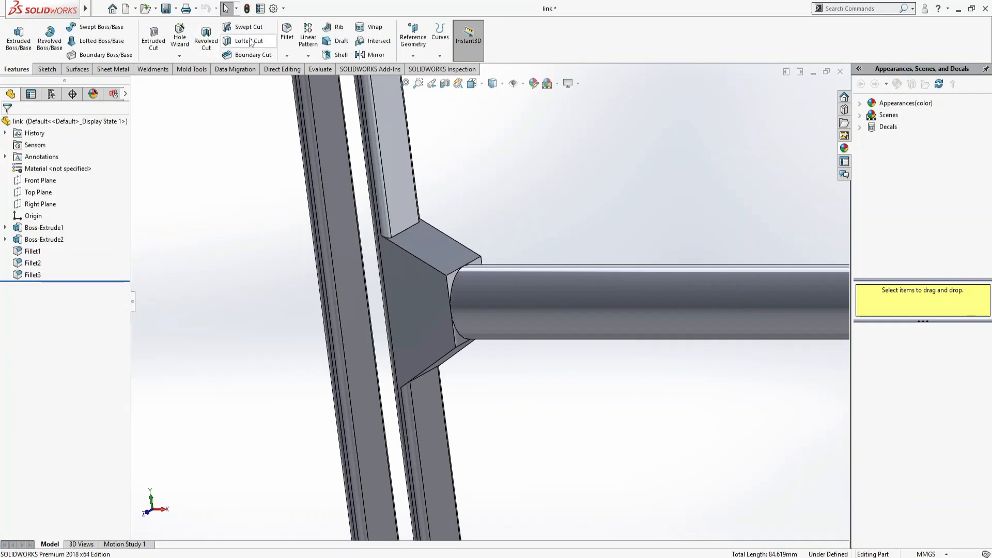
Step: Chamfer the four sloped outer edges of the link's neck at 2 mm and 45 degrees
{"action": "left_click", "coordinate": [286, 55]}
{"action": "left_click", "coordinate": [302, 85]}
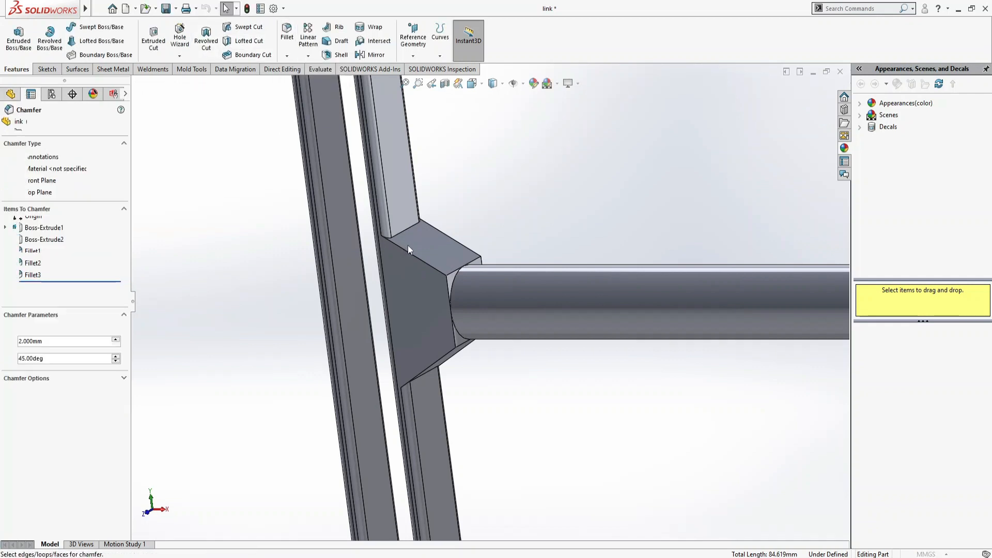
{"action": "left_click", "coordinate": [411, 258]}
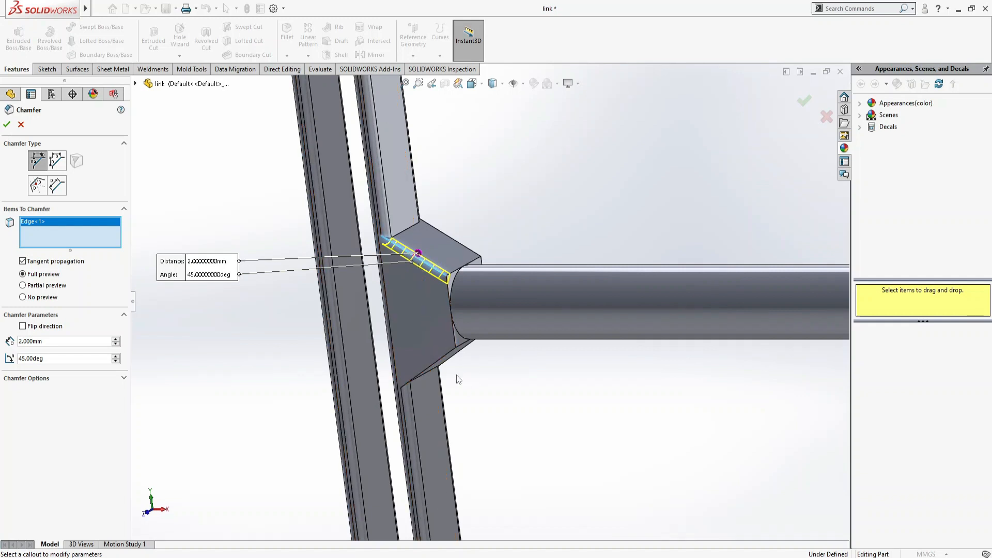
{"action": "left_click", "coordinate": [448, 357]}
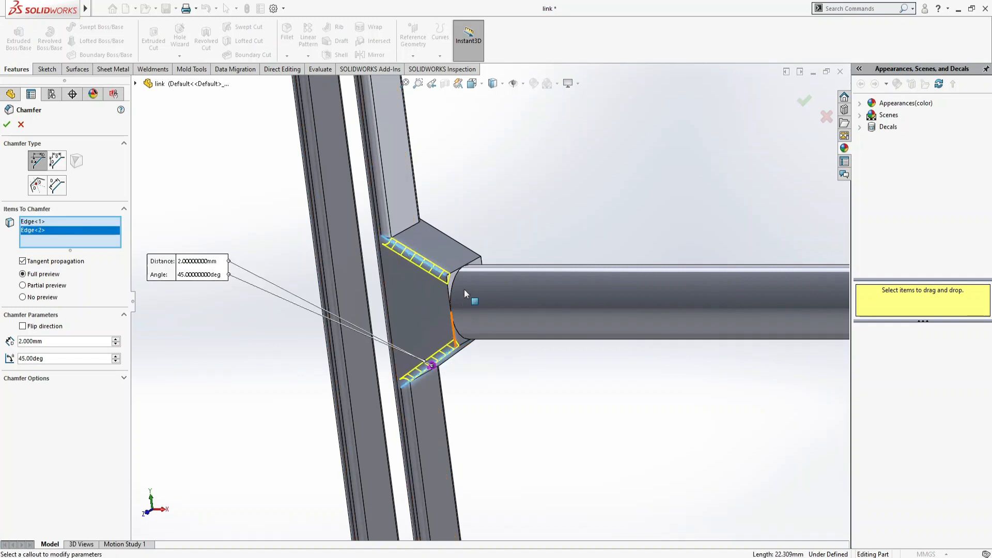
{"action": "left_click", "coordinate": [468, 251]}
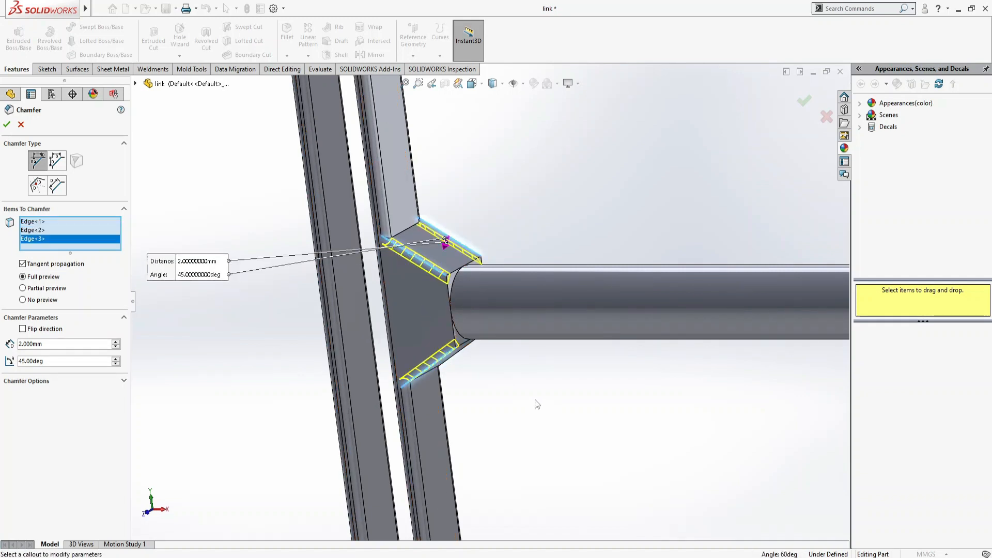
{"action": "key", "text": "Up"}
{"action": "left_click", "coordinate": [467, 365]}
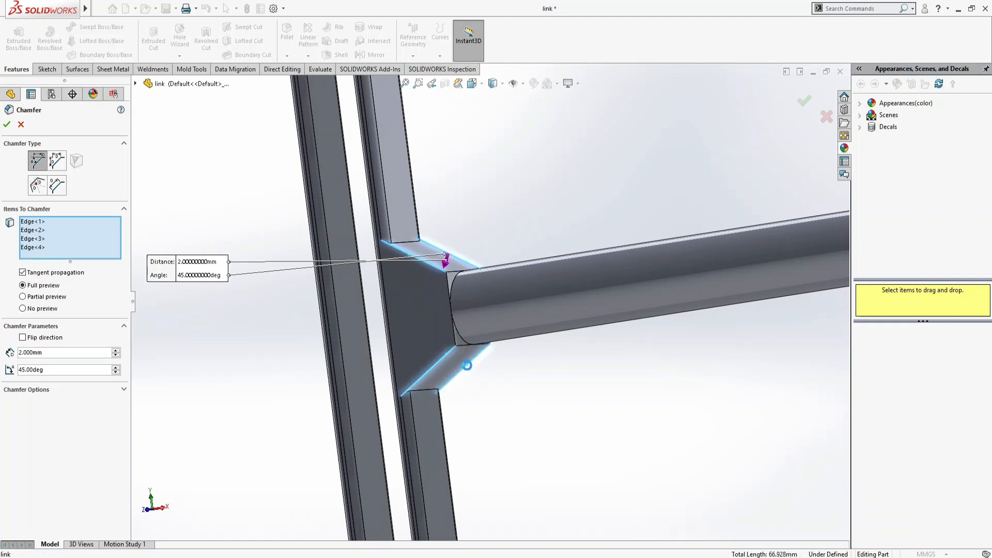
{"action": "left_click", "coordinate": [6, 124]}
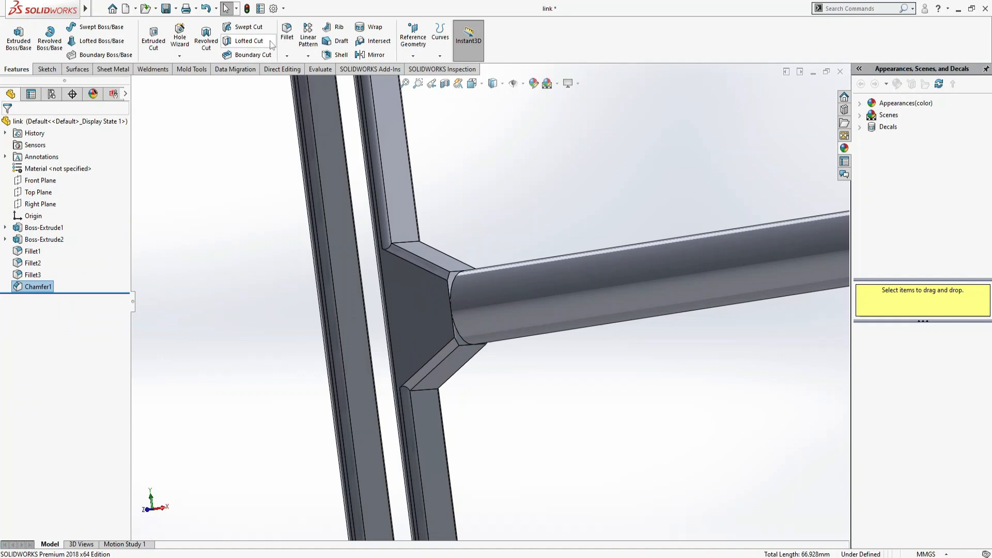
Step: Chamfer the front and back vertical edges of the neck's end face around the rod at 2 mm and 45 degrees
{"action": "left_click", "coordinate": [287, 56]}
{"action": "left_click", "coordinate": [305, 81]}
{"action": "left_click", "coordinate": [448, 289]}
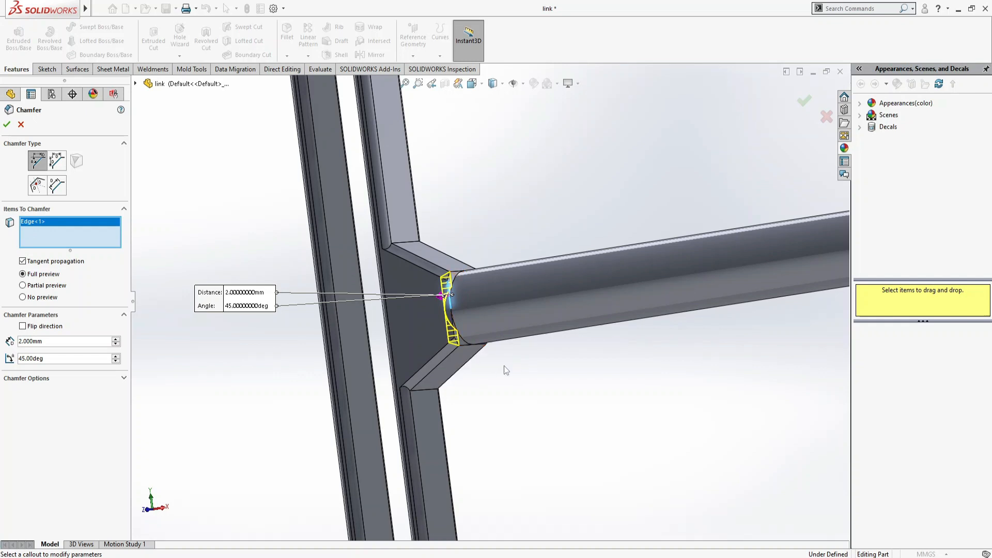
{"action": "key", "text": "Left"}
{"action": "key", "text": "Left"}
{"action": "key", "text": "Left"}
{"action": "key", "text": "Left"}
{"action": "key", "text": "Left"}
{"action": "key", "text": "Left"}
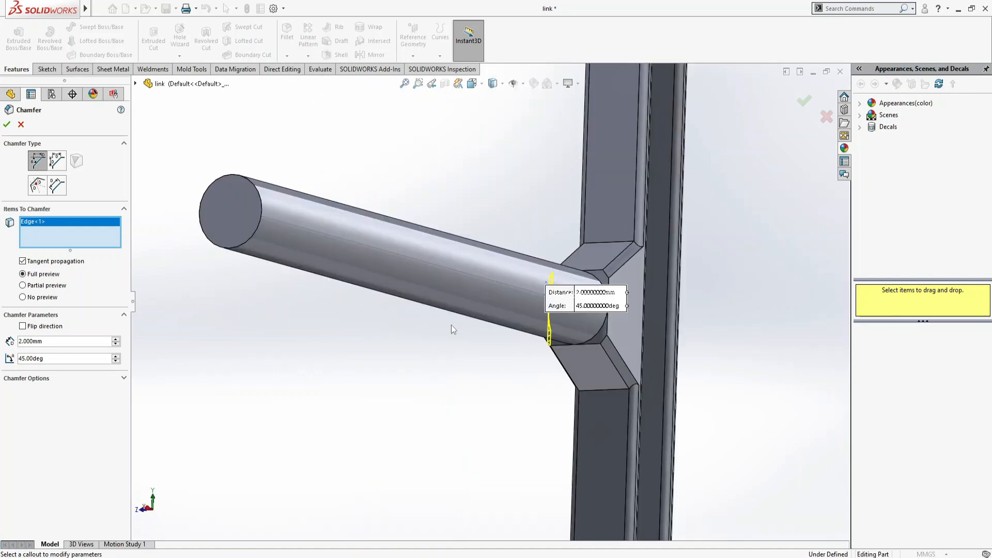
{"action": "left_click", "coordinate": [608, 331]}
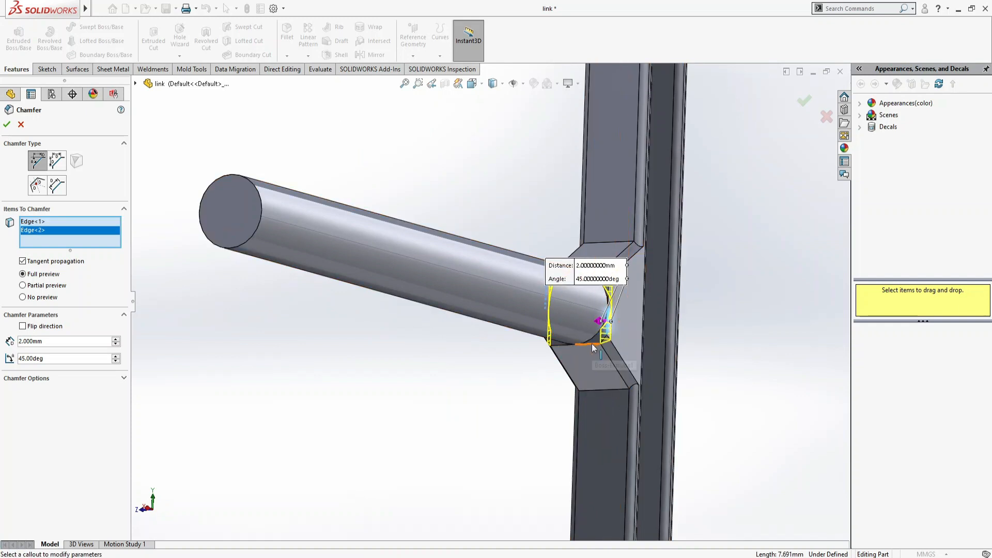
{"action": "left_click", "coordinate": [592, 344]}
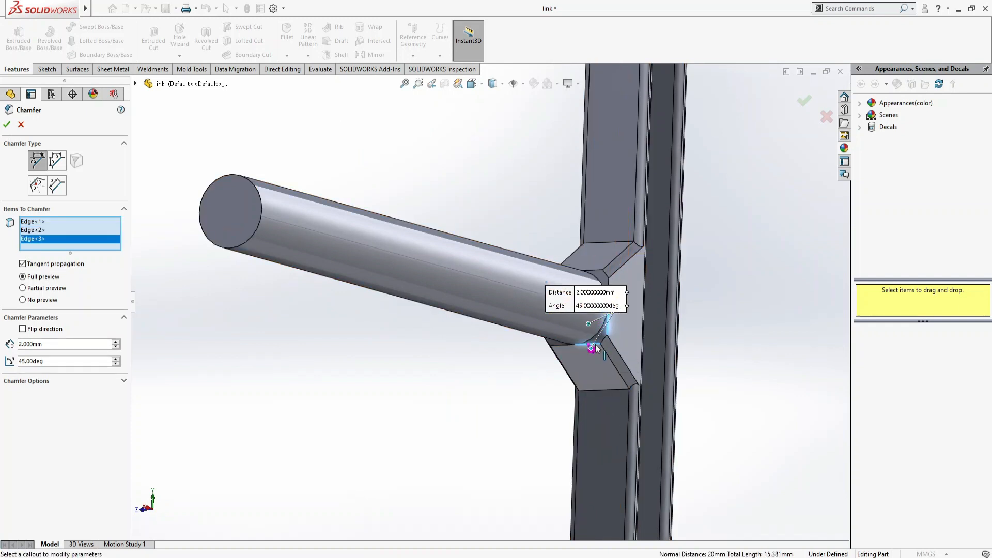
{"action": "left_click", "coordinate": [596, 347]}
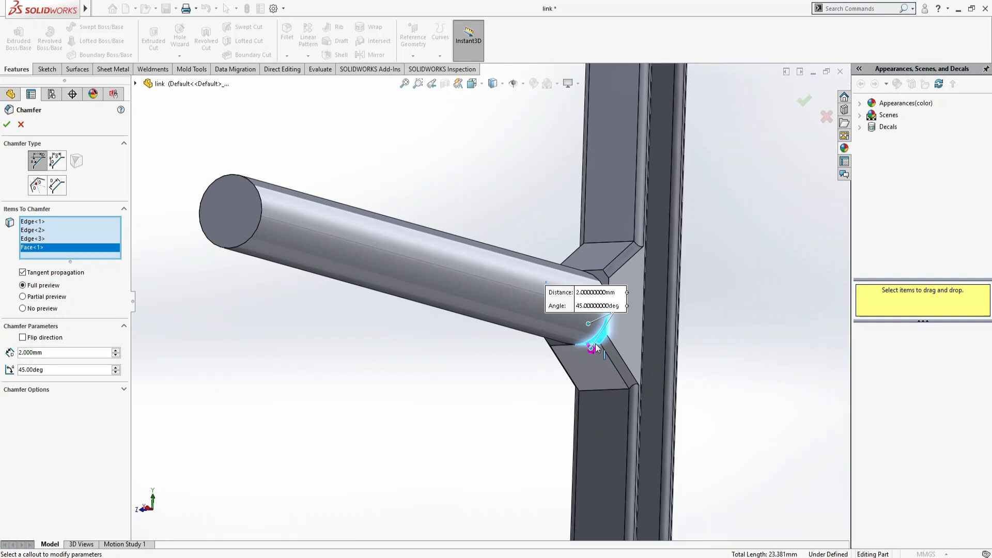
{"action": "left_click", "coordinate": [597, 347]}
{"action": "left_click", "coordinate": [29, 241]}
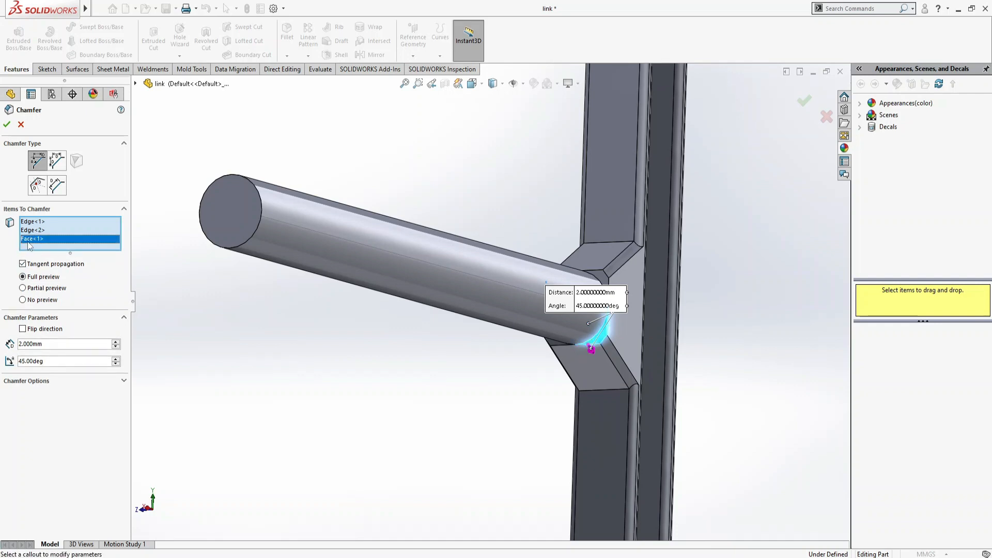
{"action": "key", "text": "Delete"}
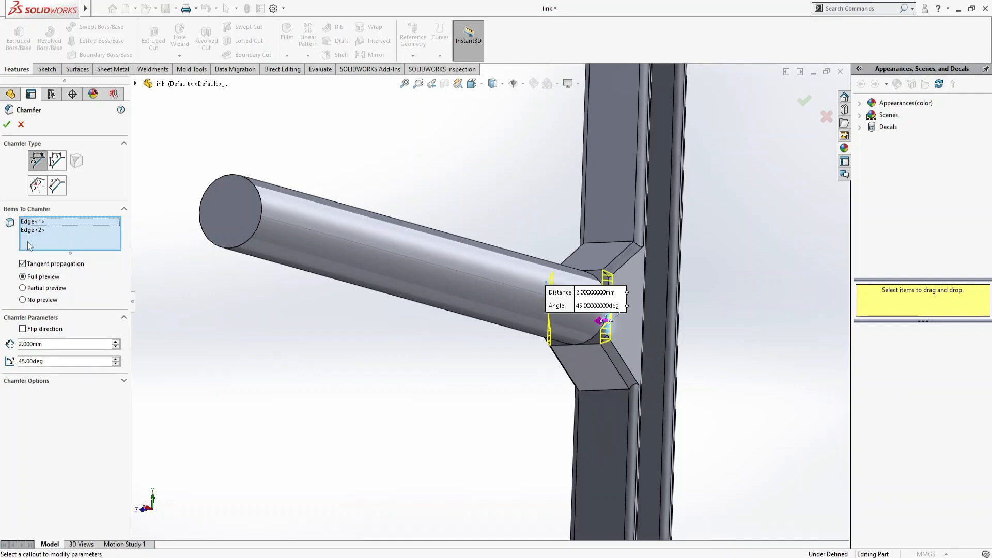
{"action": "left_click", "coordinate": [6, 125]}
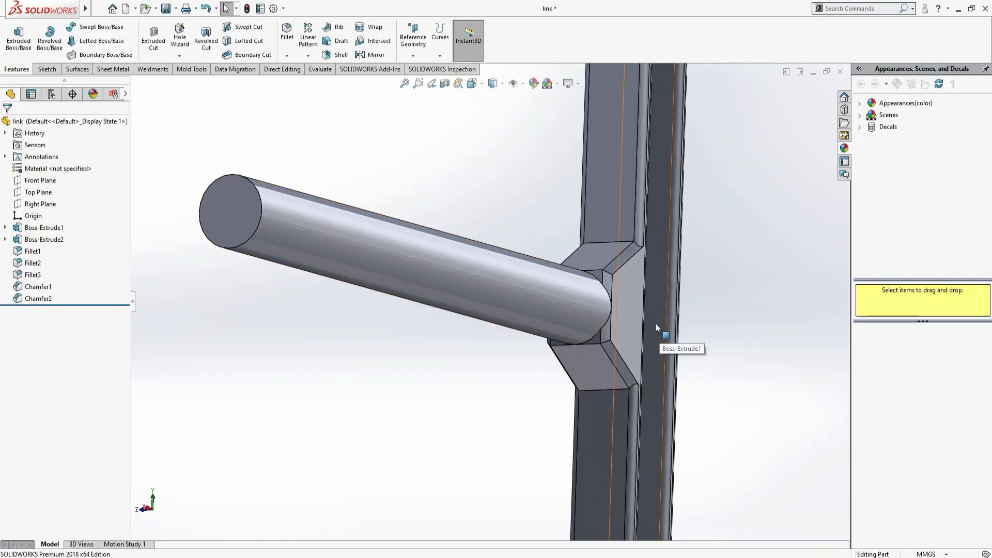
Step: Set the depth of the link's round rod, Boss-Extrude2, to 300 mm
{"action": "middle_click_drag", "start_coordinate": [655, 324], "coordinate": [660, 327]}
{"action": "key", "text": "ctrl+7"}
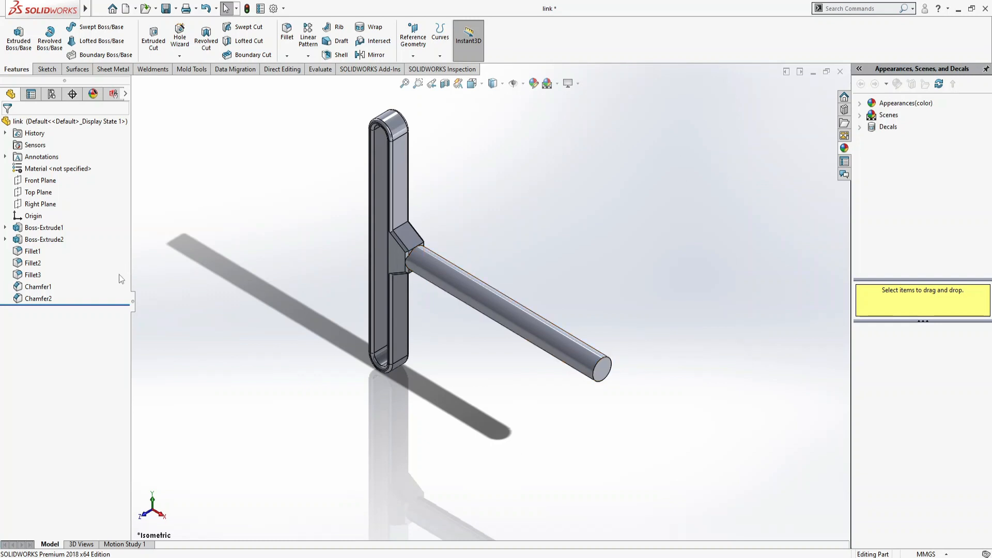
{"action": "left_click", "coordinate": [39, 240]}
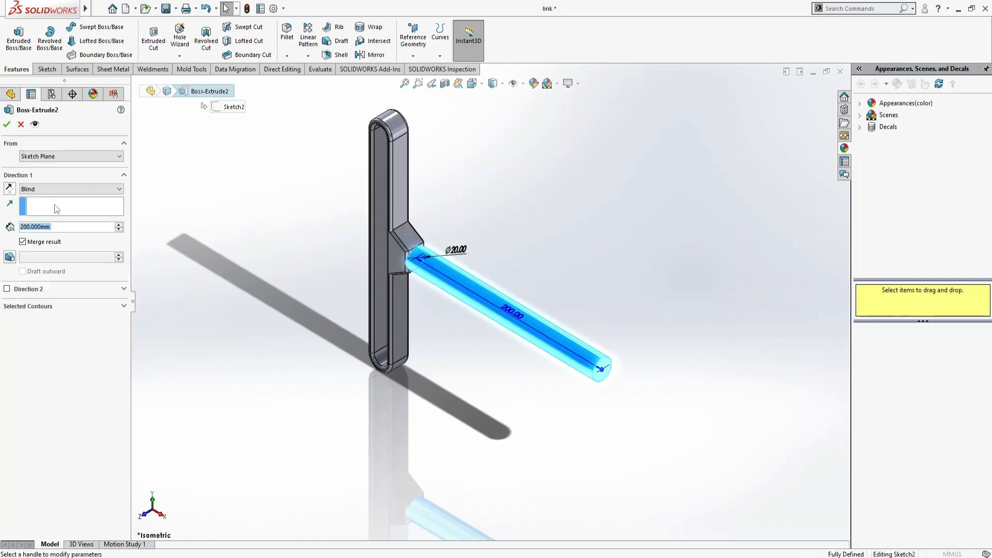
{"action": "type", "text": "250"}
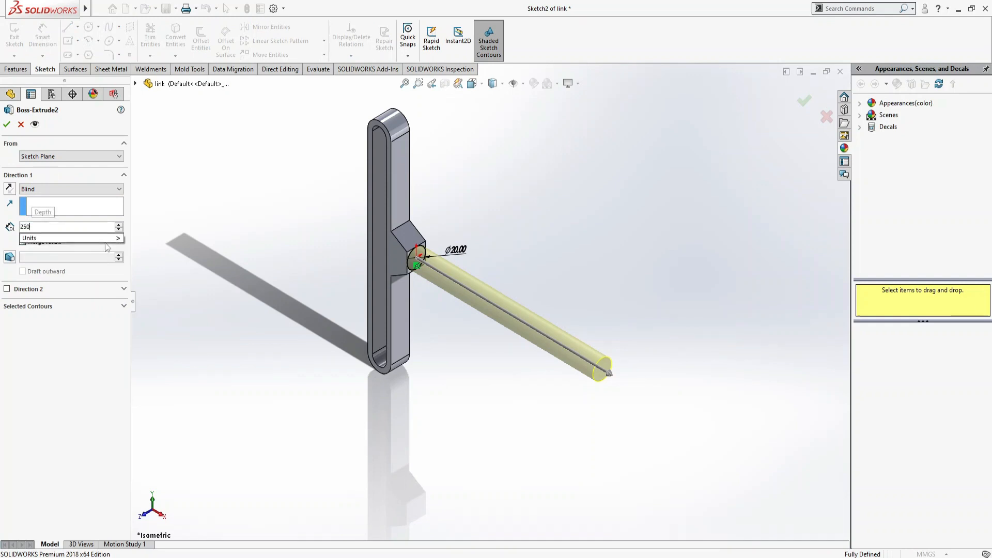
{"action": "key", "text": "Return"}
{"action": "type", "text": "300"}
{"action": "key", "text": "Return"}
{"action": "key", "text": "Return"}
Step: Fillet the circular edge of the rod's free end face and save the link part
{"action": "left_click", "coordinate": [288, 57]}
{"action": "left_click", "coordinate": [284, 35]}
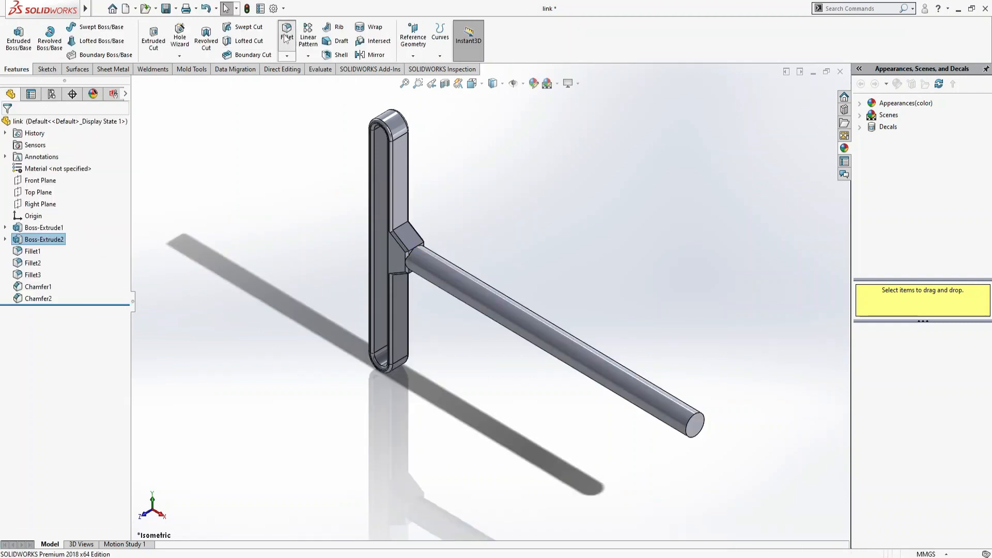
{"action": "left_click", "coordinate": [695, 429]}
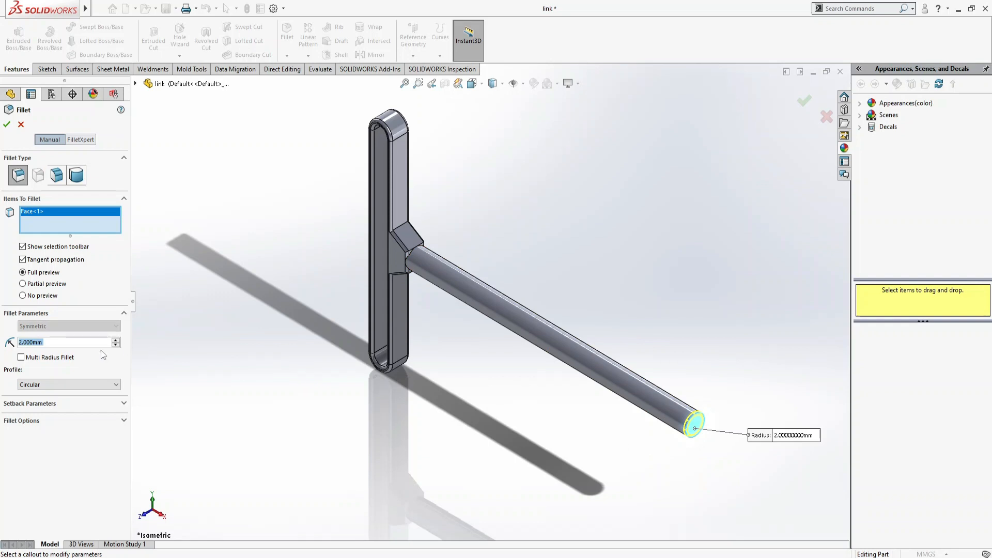
{"action": "key", "text": "Return"}
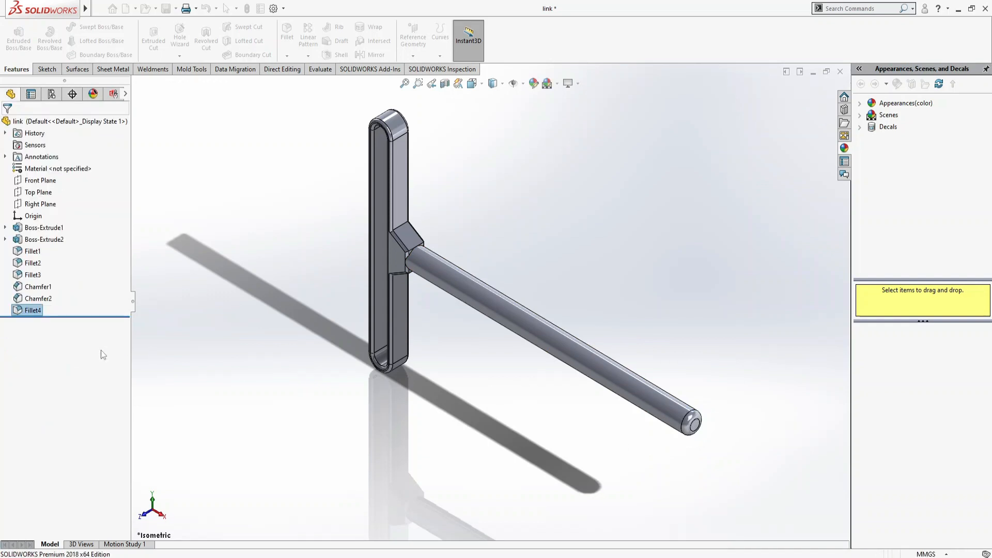
{"action": "key", "text": "ctrl+s"}
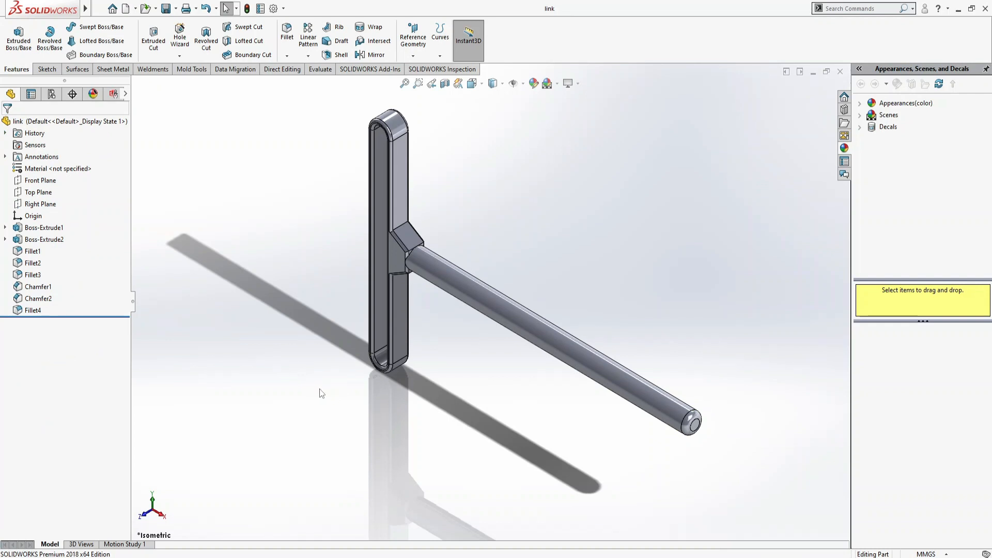
Step: Close the link part, rebuild the assembly with its changes and slide the link along the guide block toward the disc's center
{"action": "left_click", "coordinate": [840, 73]}
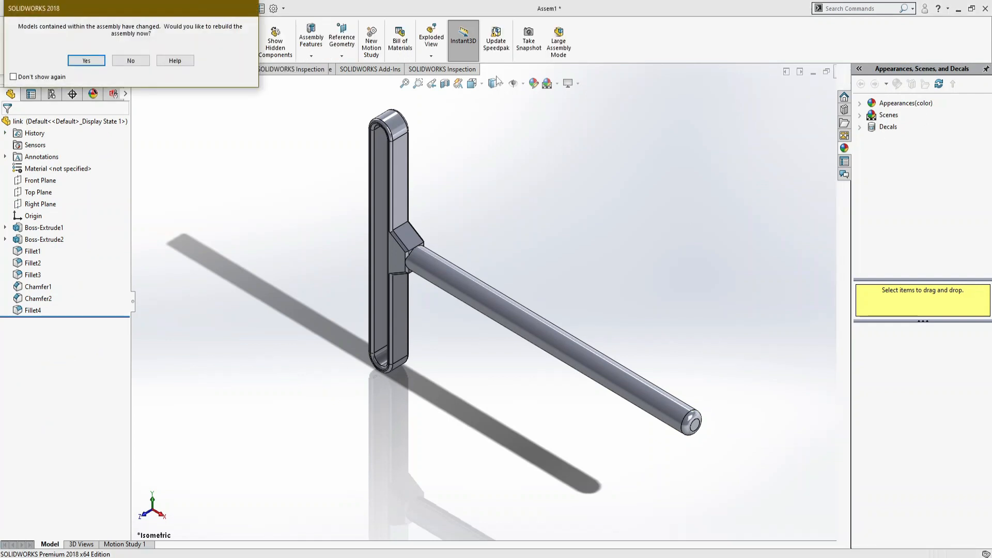
{"action": "left_click", "coordinate": [88, 60]}
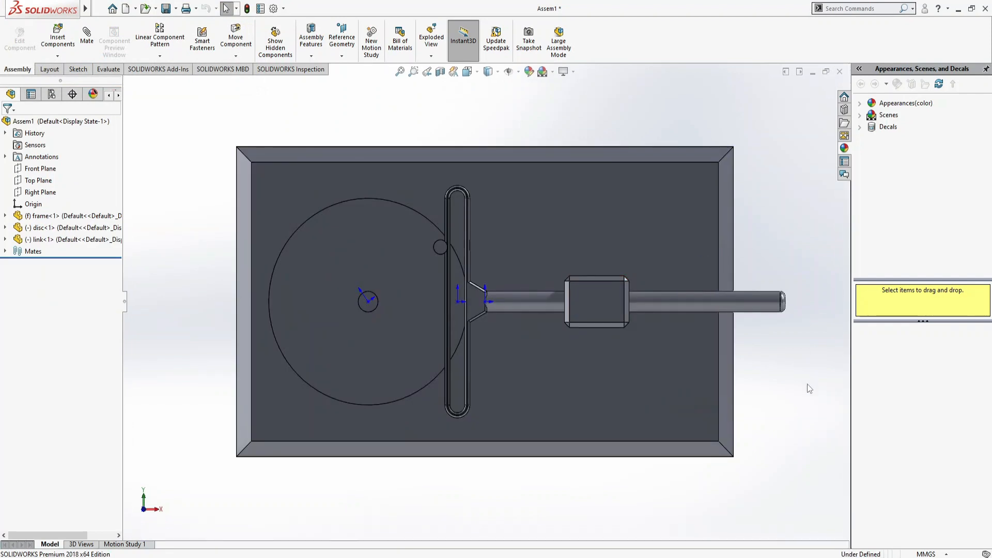
{"action": "key", "text": "ctrl+7"}
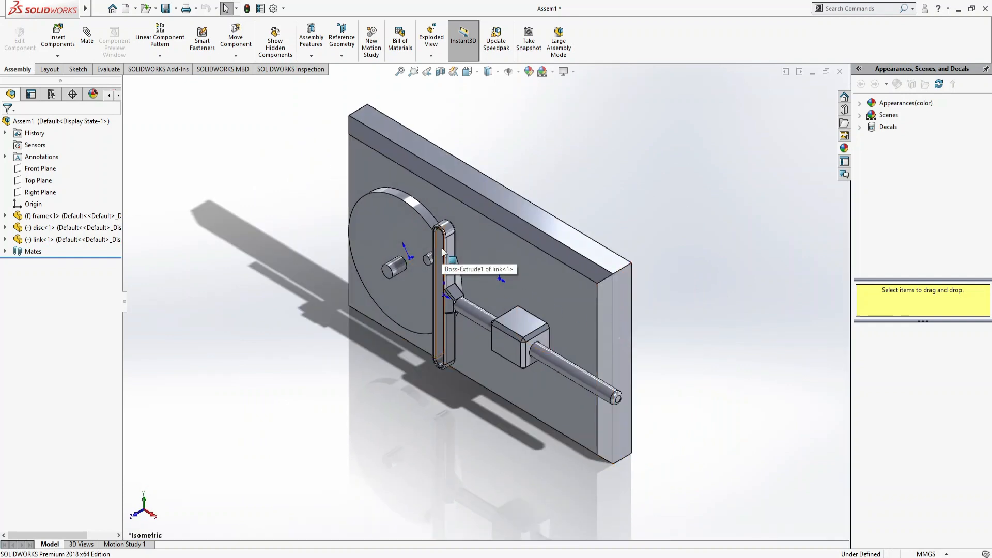
{"action": "left_click_drag", "start_coordinate": [478, 319], "coordinate": [451, 305]}
Step: Check the clearance between link and disc from the frame's end, and set the frame-to-disc distance mate to 1 mm
{"action": "left_click", "coordinate": [620, 327]}
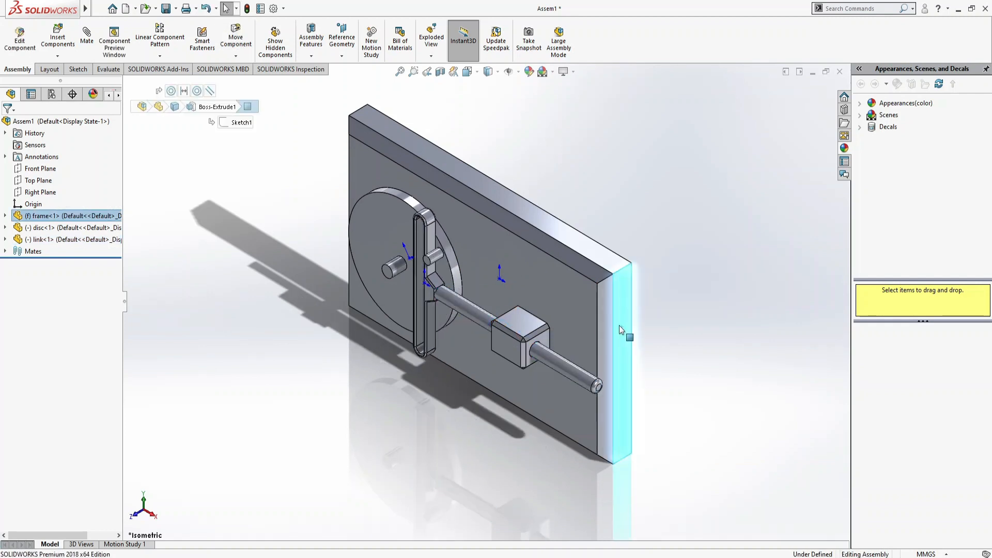
{"action": "key", "text": "ctrl+8"}
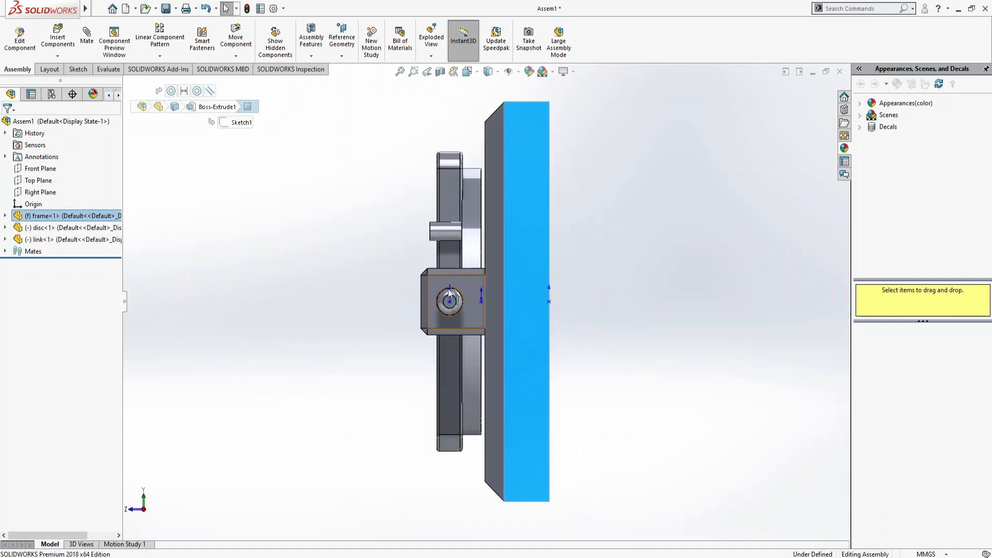
{"action": "left_click", "coordinate": [450, 196]}
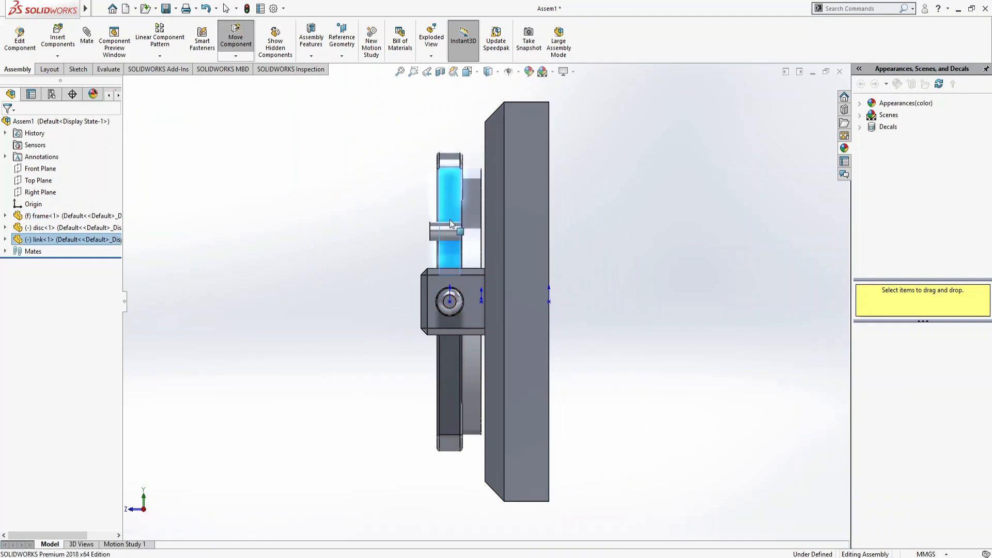
{"action": "left_click", "coordinate": [472, 209]}
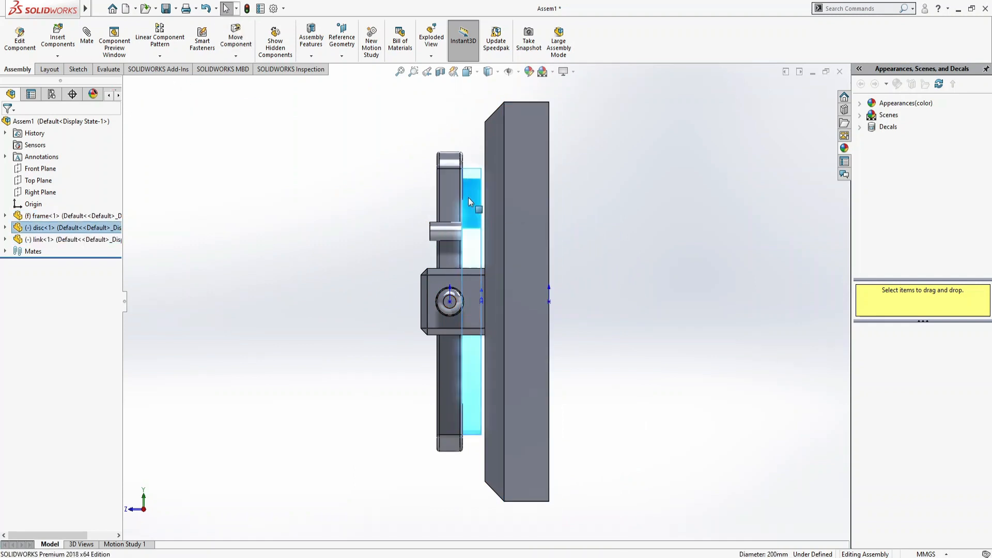
{"action": "scroll", "coordinate": [468, 199], "scroll_direction": "down", "scroll_amount": 5}
{"action": "scroll", "coordinate": [462, 207], "scroll_direction": "down", "scroll_amount": 2}
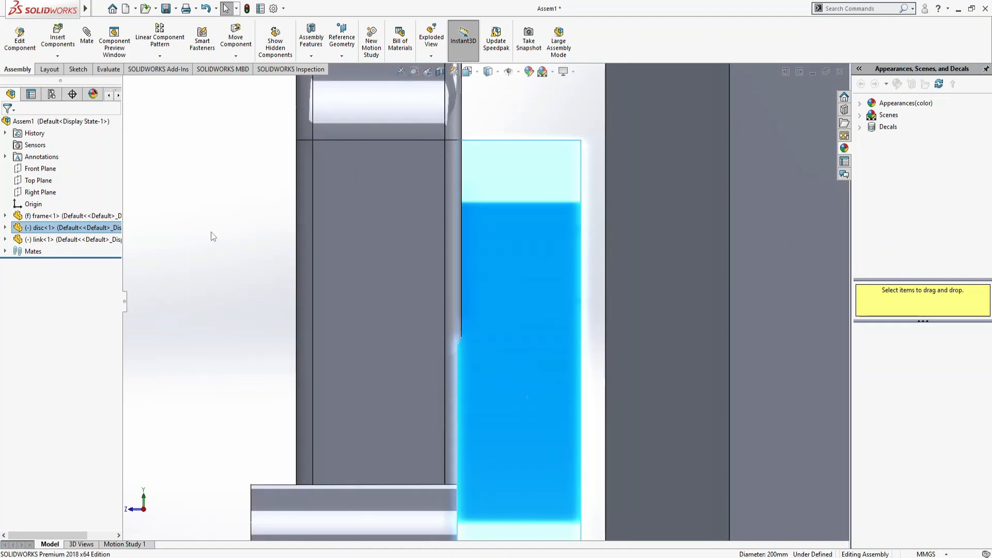
{"action": "left_click", "coordinate": [224, 238]}
{"action": "left_click", "coordinate": [5, 251]}
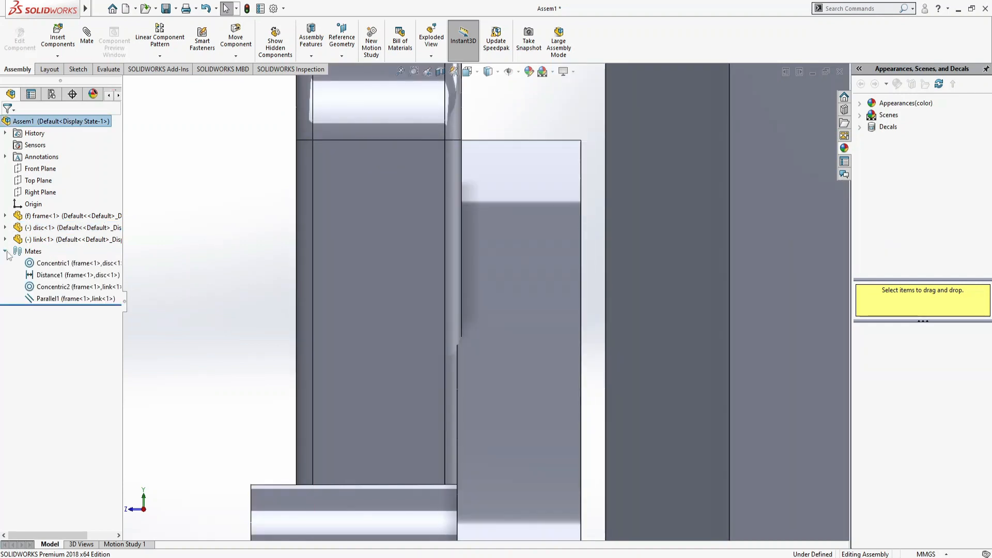
{"action": "left_click", "coordinate": [52, 276]}
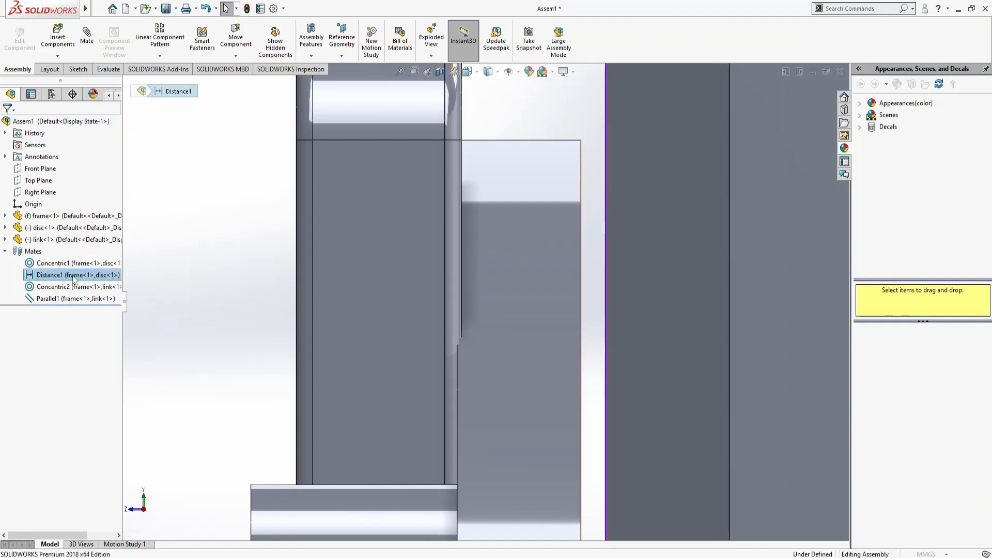
{"action": "double_click", "coordinate": [75, 275]}
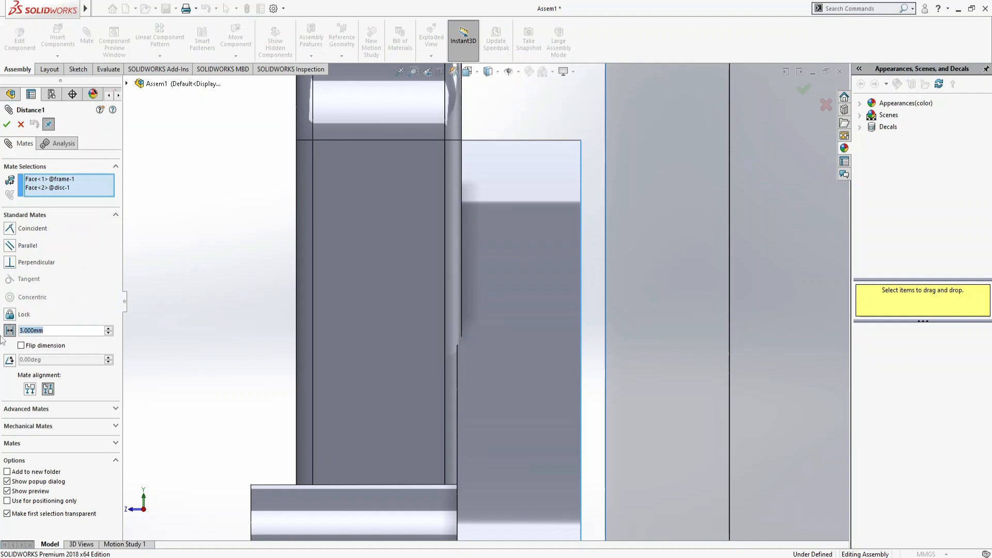
{"action": "type", "text": "1"}
{"action": "key", "text": "Return"}
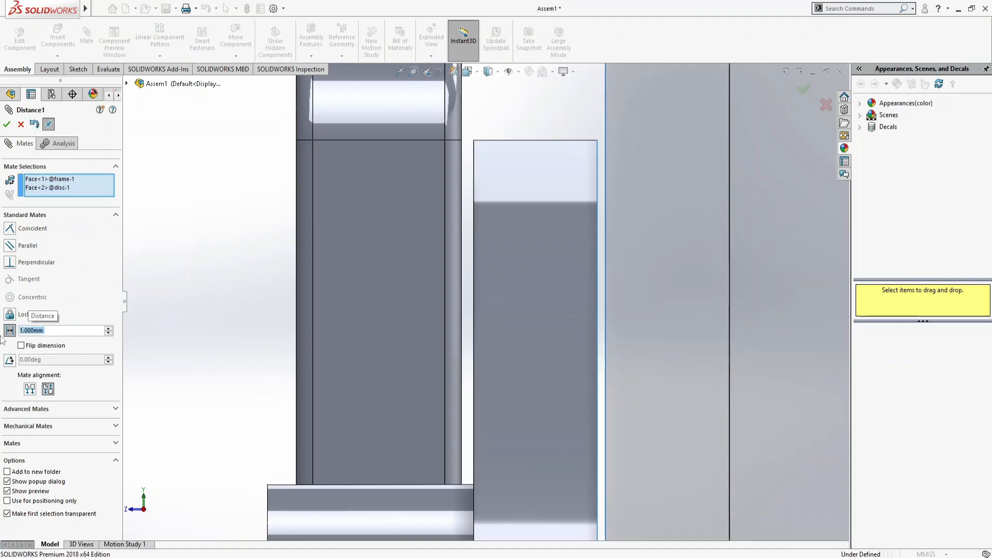
{"action": "left_click", "coordinate": [4, 126]}
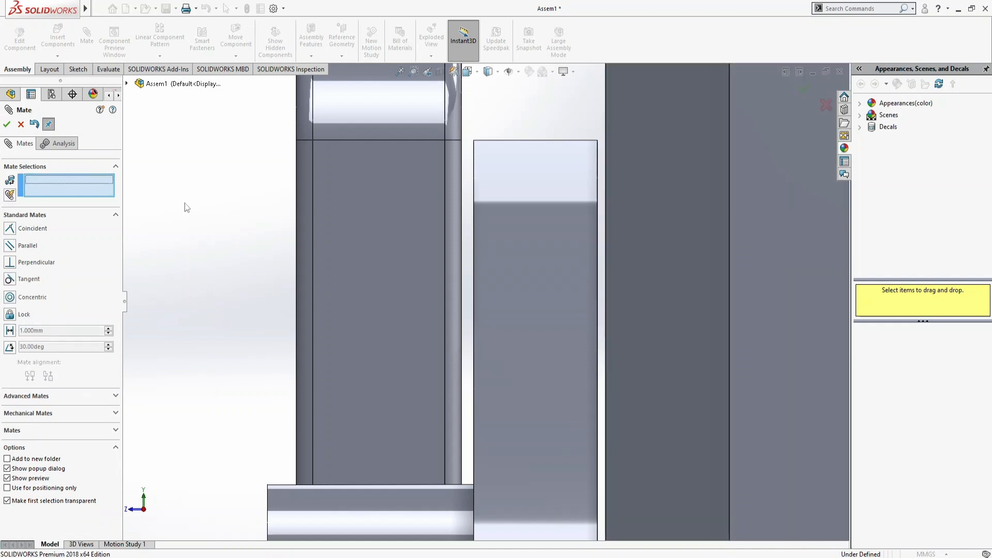
{"action": "left_click", "coordinate": [20, 125]}
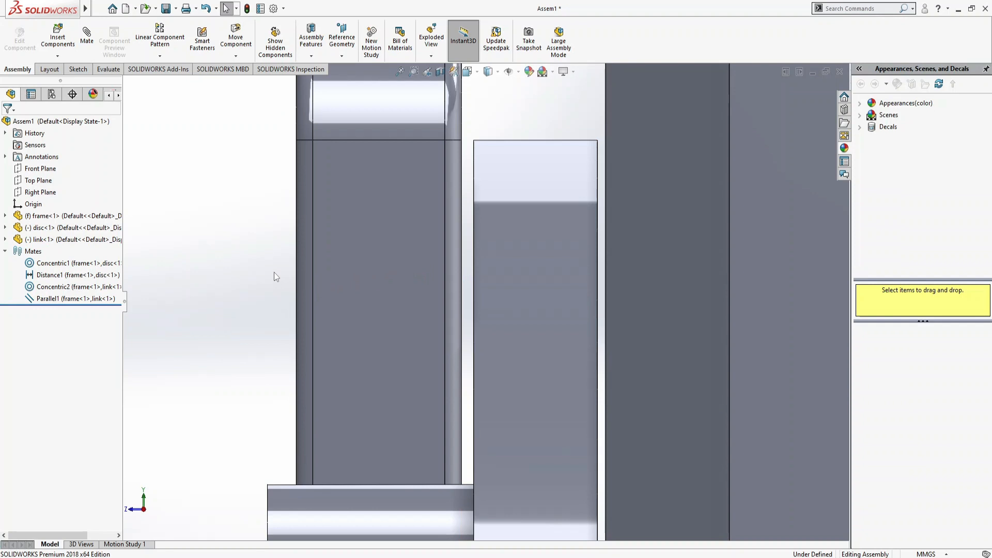
Step: Hide the origins in the assembly and open the frame part
{"action": "key", "text": "ctrl+7"}
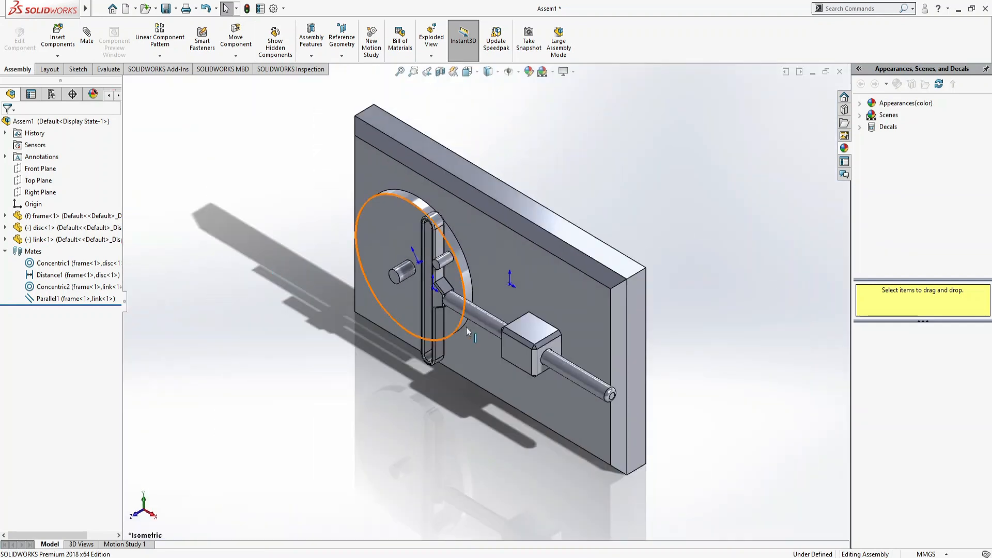
{"action": "left_click", "coordinate": [518, 73]}
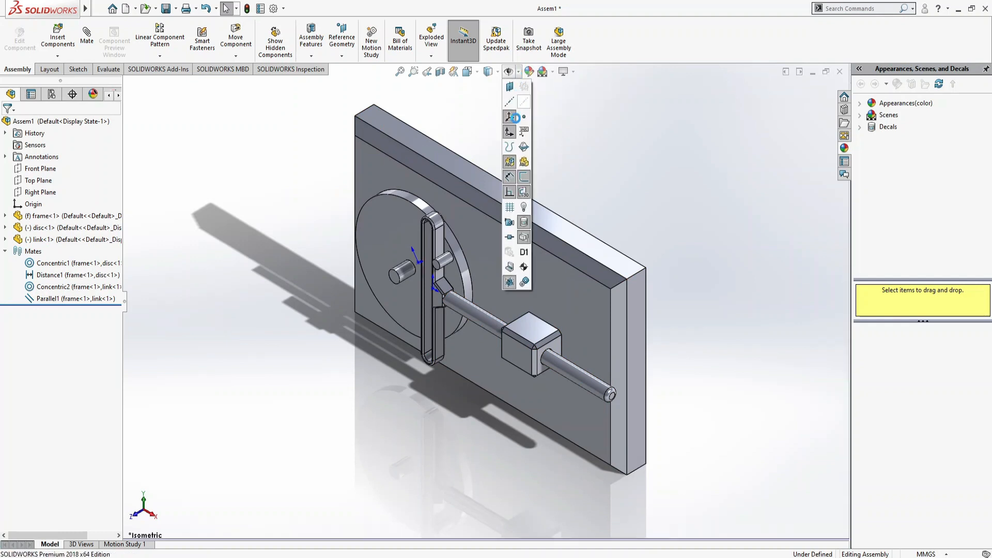
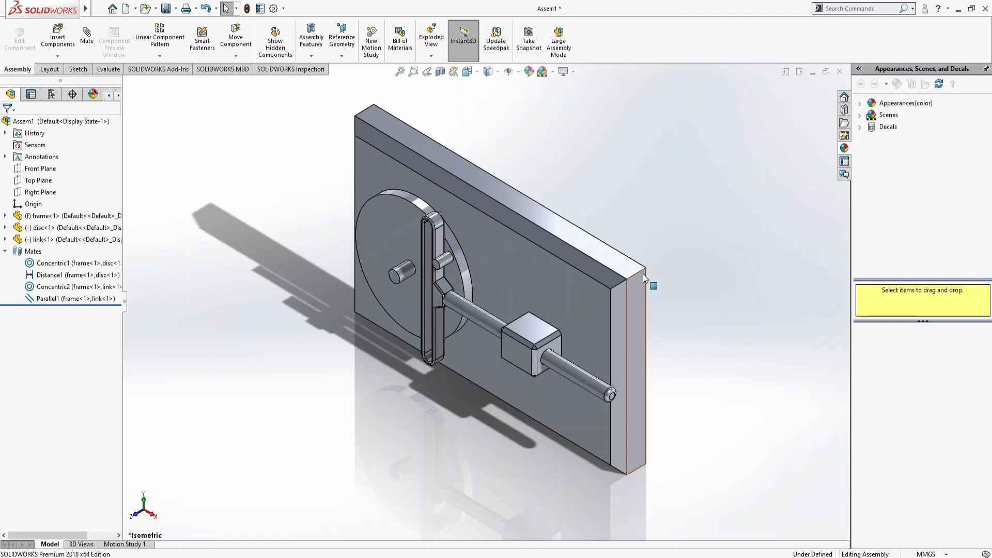
{"action": "left_click", "coordinate": [525, 259]}
{"action": "left_click", "coordinate": [557, 197]}
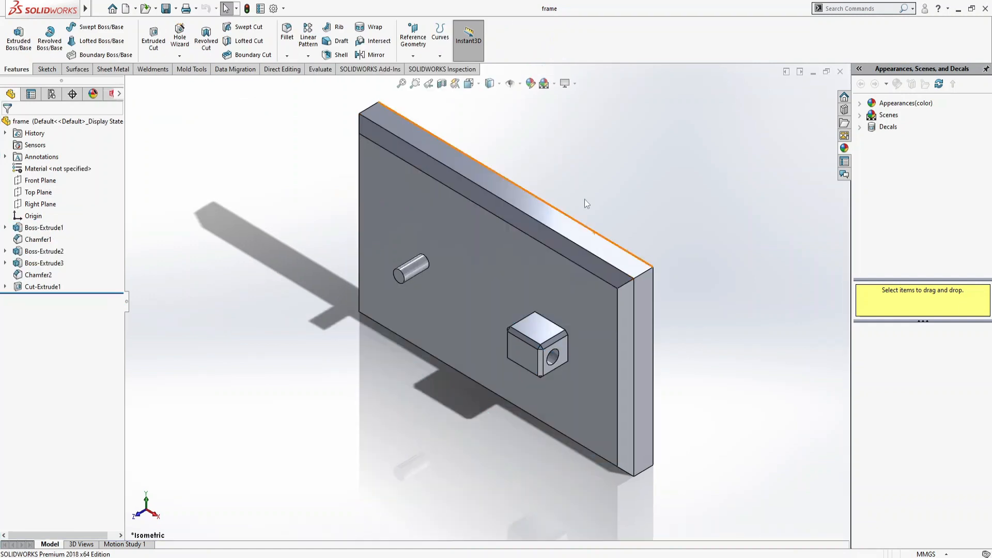
Step: Apply the sandblasted iron appearance from the metal appearances to the whole frame part
{"action": "left_click", "coordinate": [532, 84]}
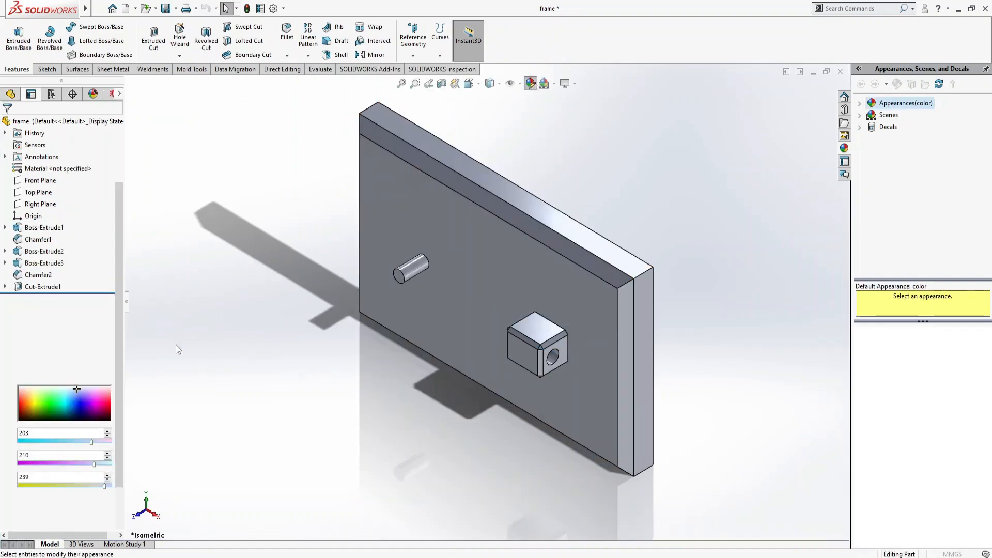
{"action": "left_click", "coordinate": [85, 358]}
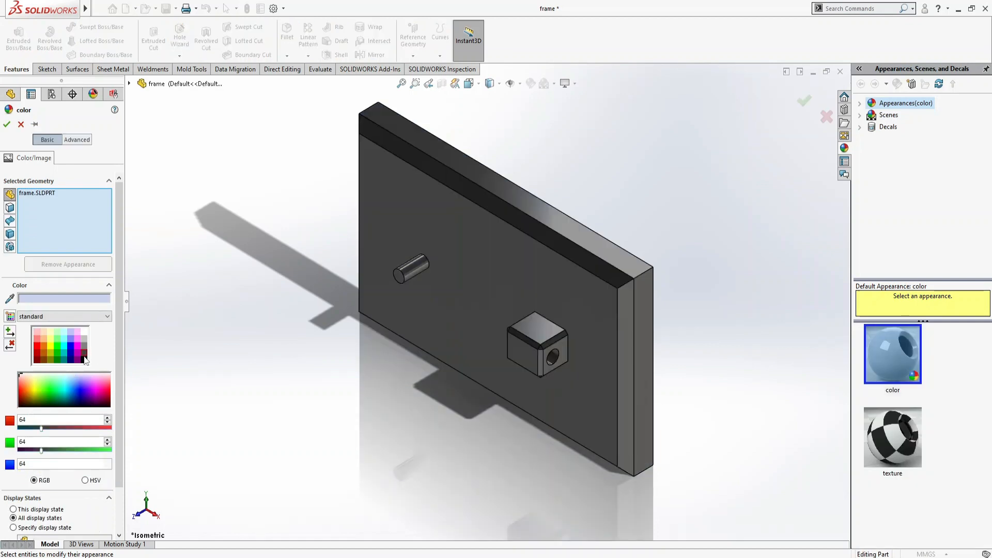
{"action": "left_click", "coordinate": [860, 104]}
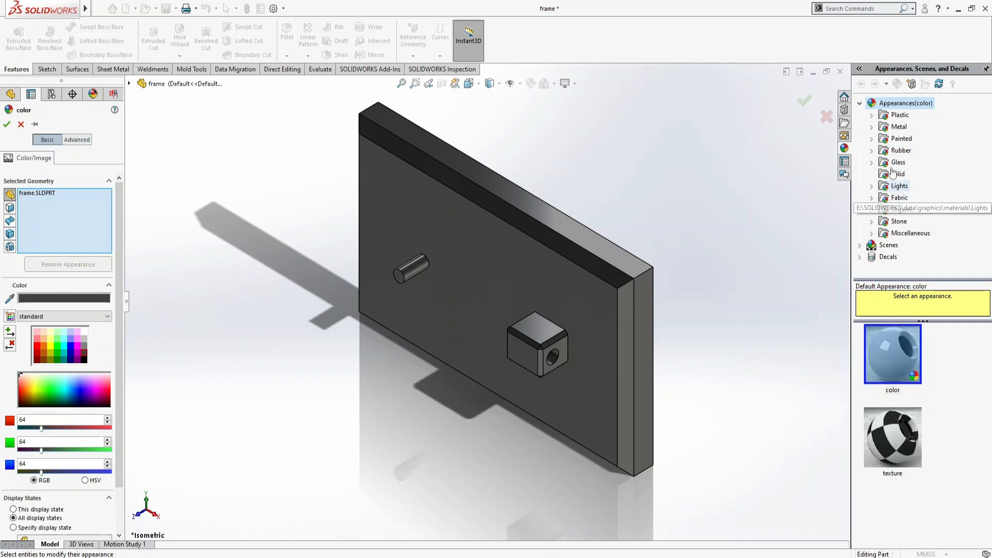
{"action": "left_click", "coordinate": [872, 127]}
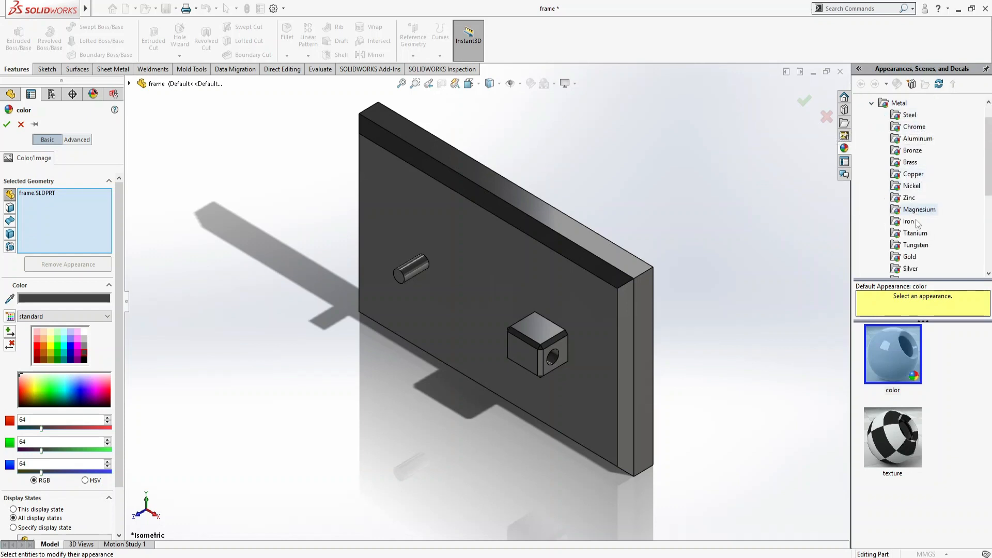
{"action": "left_click", "coordinate": [908, 223]}
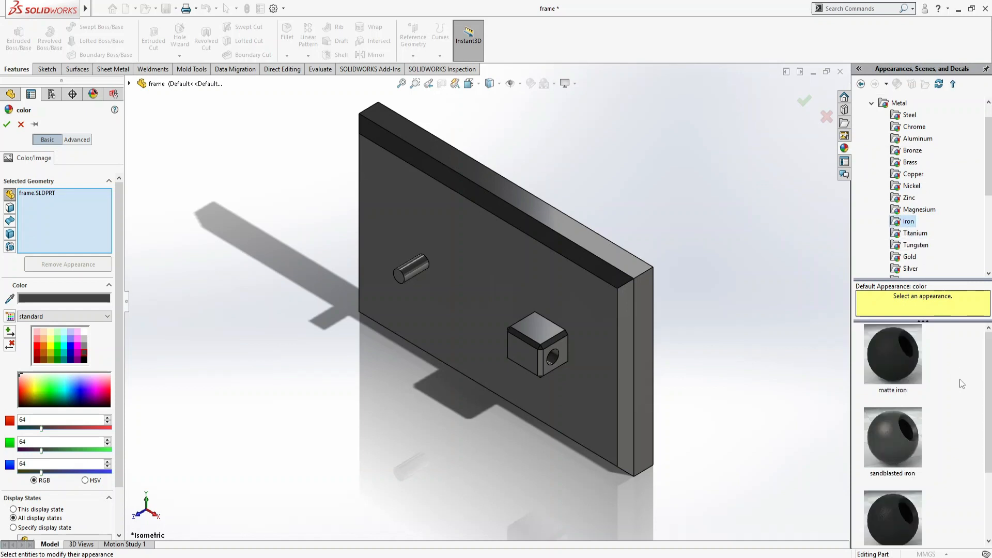
{"action": "left_click", "coordinate": [904, 439]}
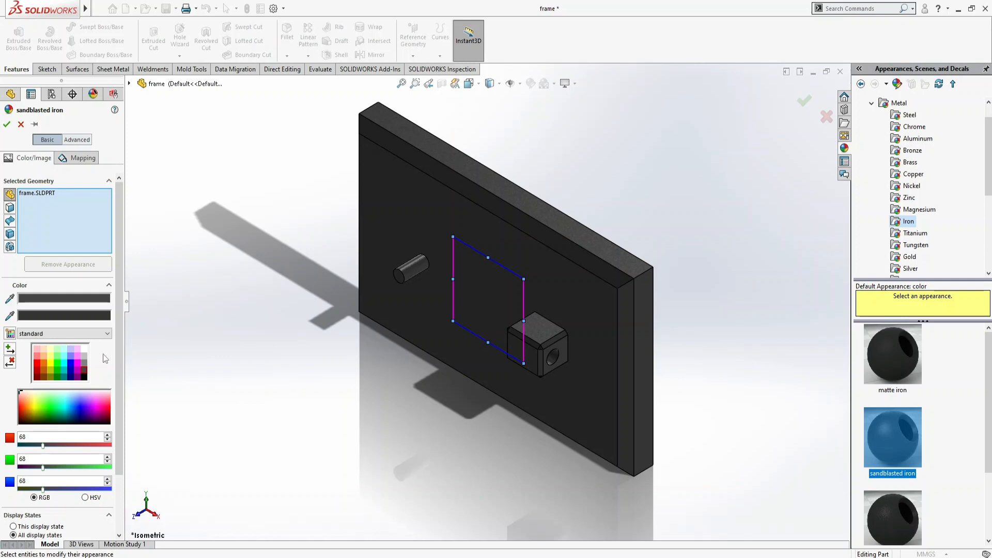
{"action": "left_click", "coordinate": [804, 101]}
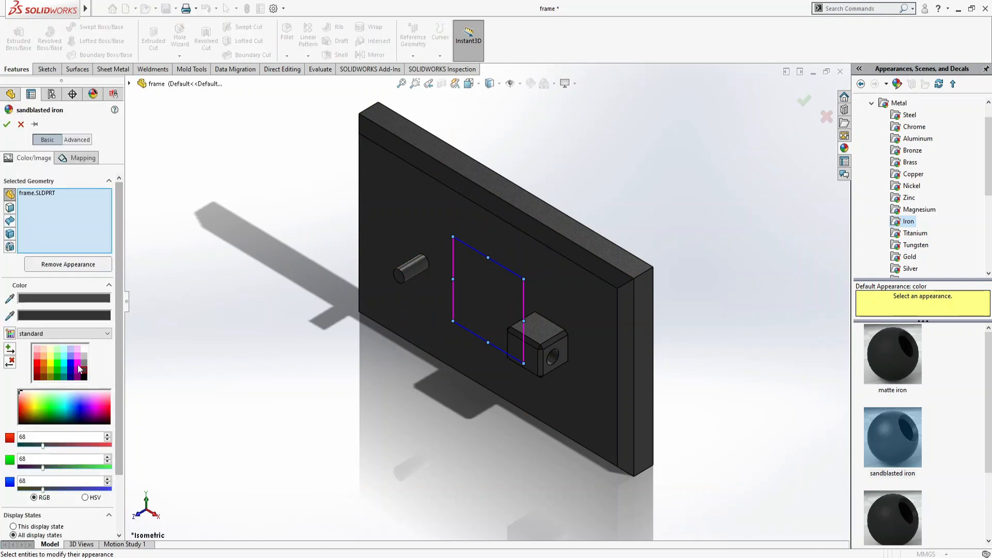
Step: Set the frame's sandblasted iron color to light gray, RGB 192, 192, 192, and save and close the part
{"action": "left_click", "coordinate": [84, 364]}
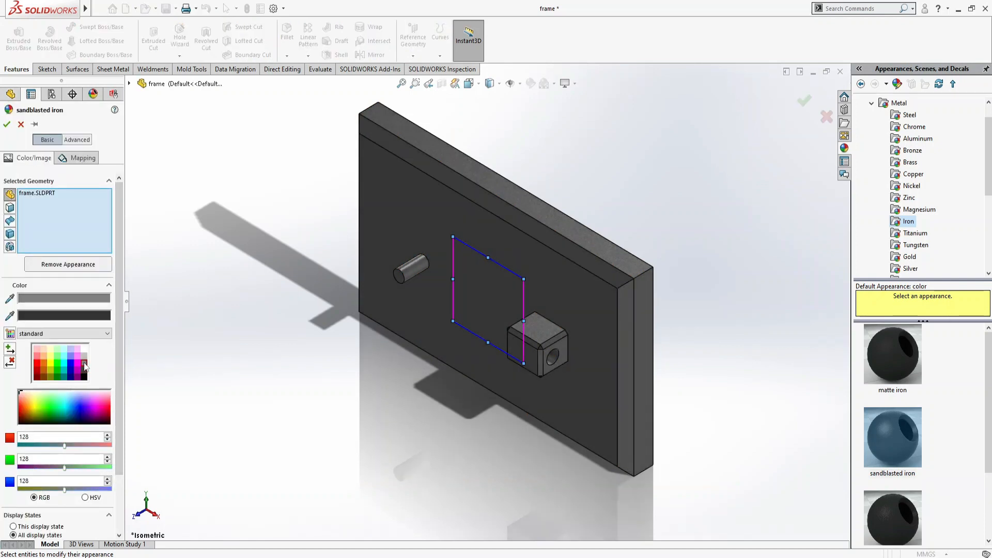
{"action": "left_click", "coordinate": [84, 356]}
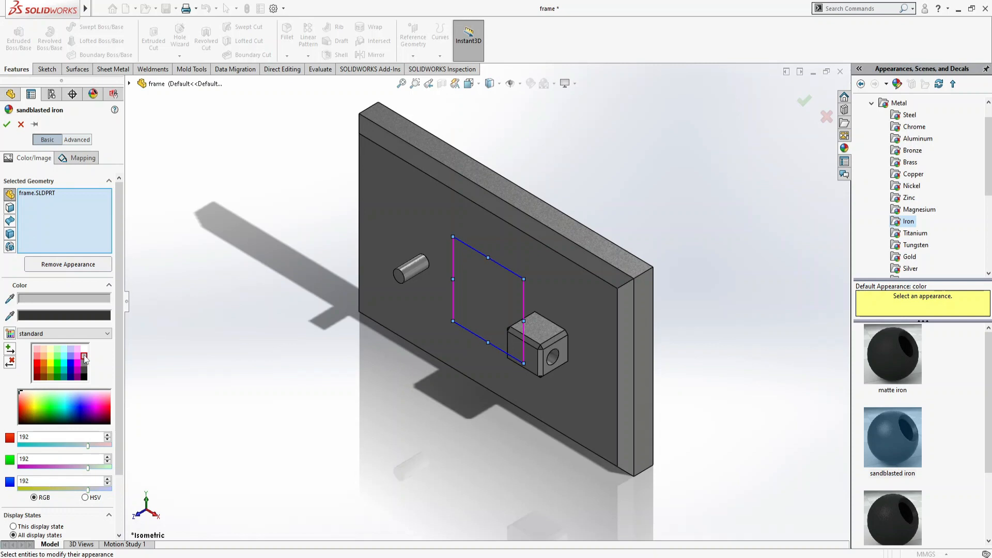
{"action": "left_click", "coordinate": [6, 124]}
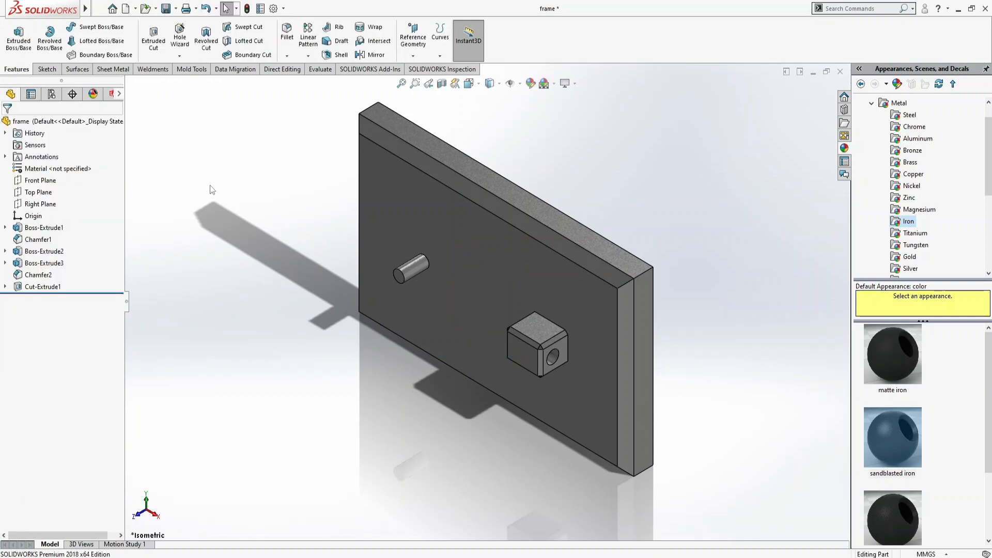
{"action": "key", "text": "ctrl+s"}
{"action": "left_click", "coordinate": [837, 73]}
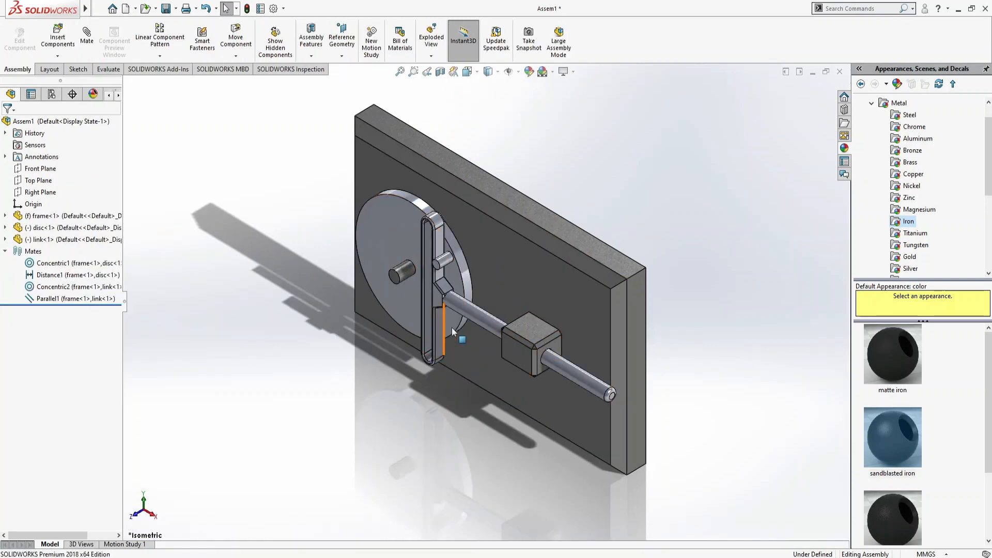
Step: Open the disc part, try the chromium plate appearance and apply matte chrome instead
{"action": "left_click", "coordinate": [408, 240]}
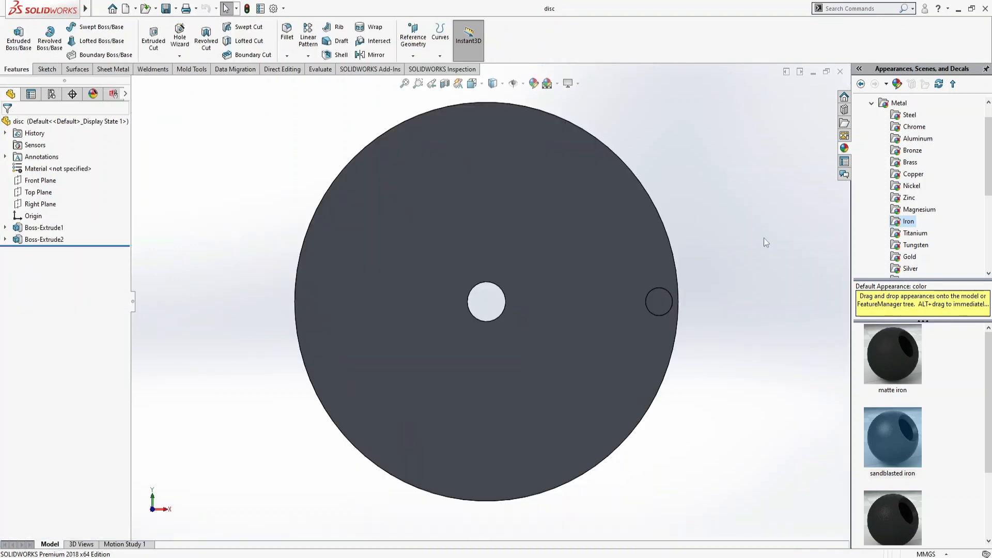
{"action": "key", "text": "ctrl+7"}
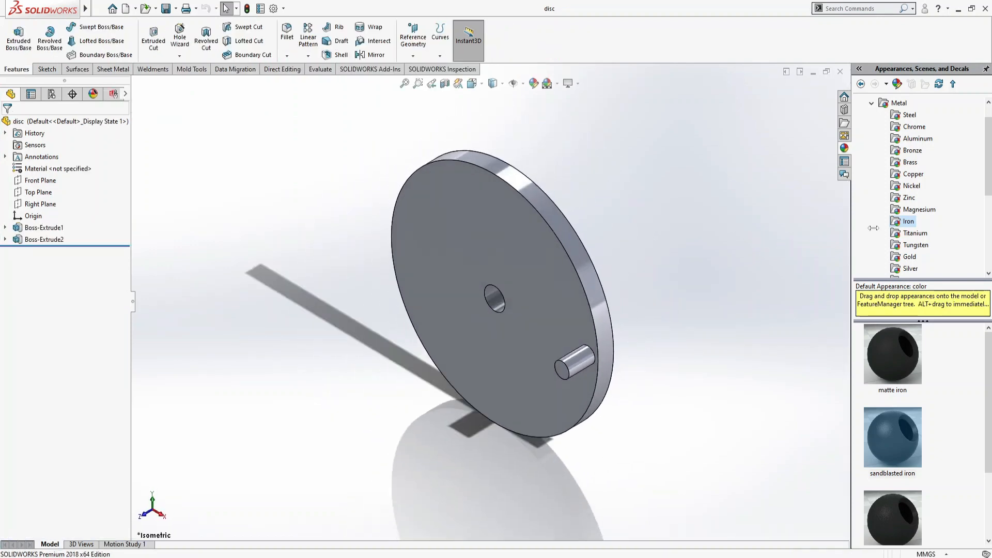
{"action": "left_click", "coordinate": [916, 127]}
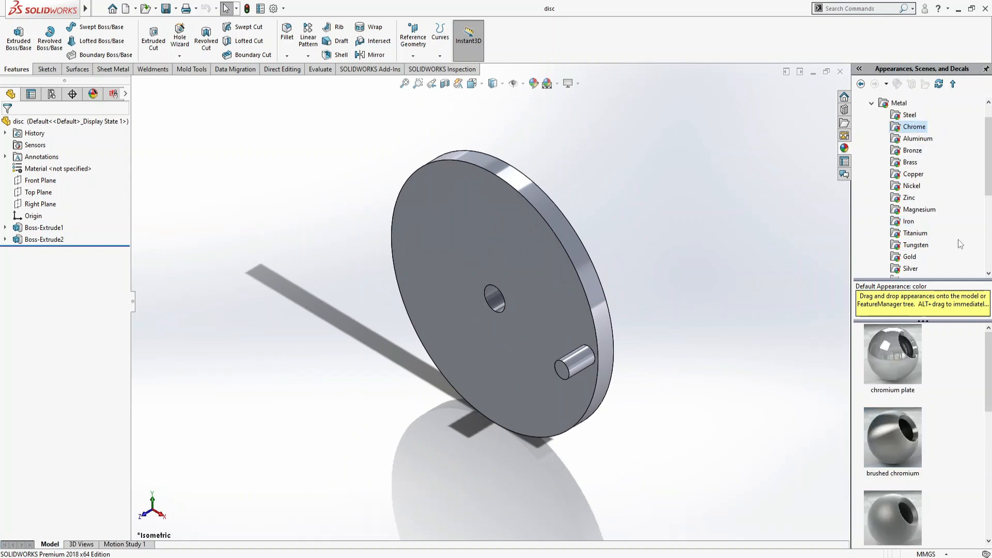
{"action": "double_click", "coordinate": [882, 358]}
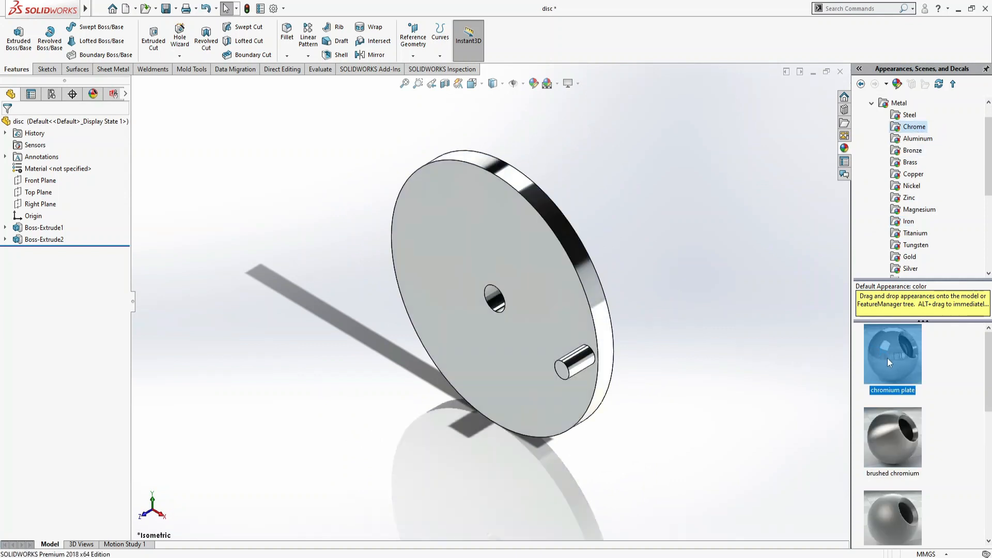
{"action": "scroll", "coordinate": [960, 464], "scroll_direction": "down", "scroll_amount": 2}
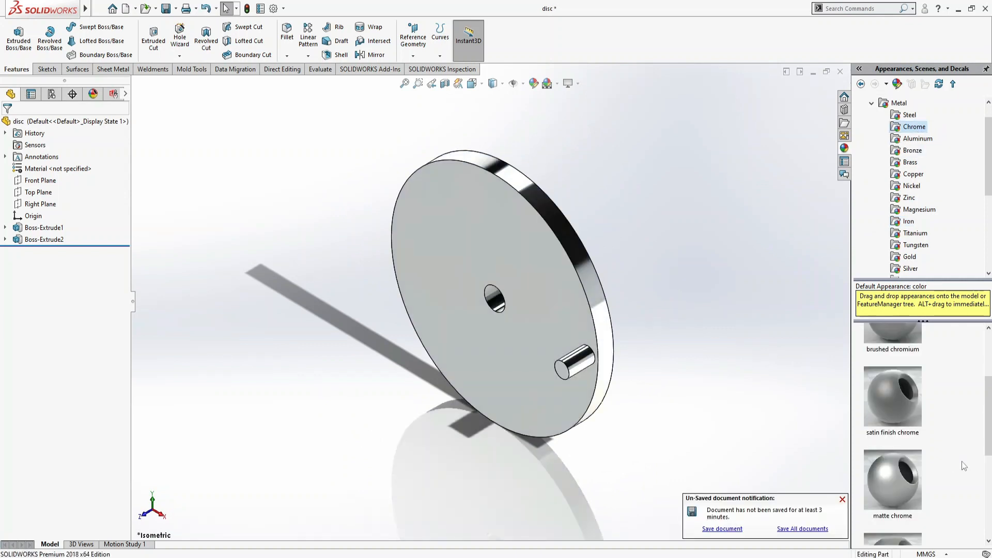
{"action": "double_click", "coordinate": [900, 479]}
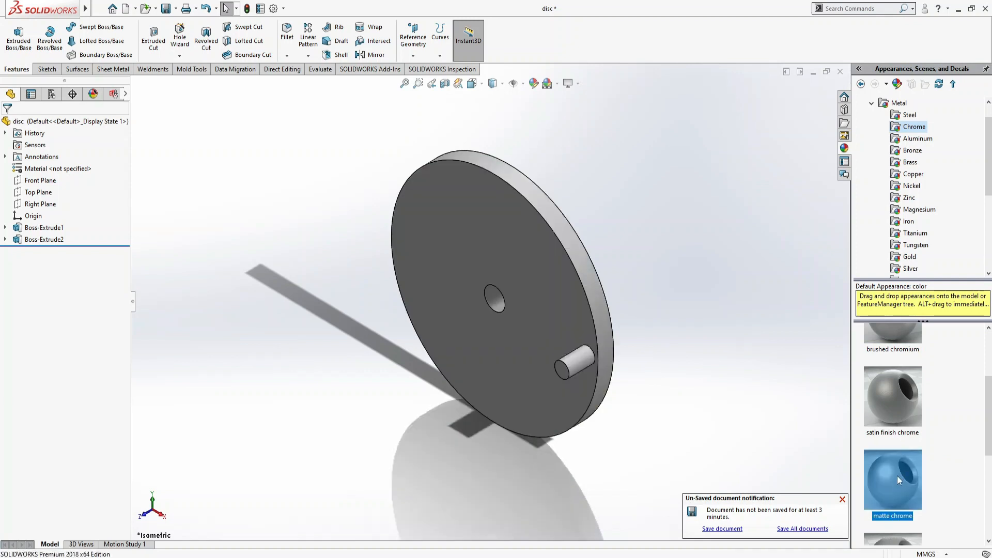
Step: Apply the burnished chrome appearance to the whole disc in place of matte chrome, and save and close the part
{"action": "left_click", "coordinate": [535, 85]}
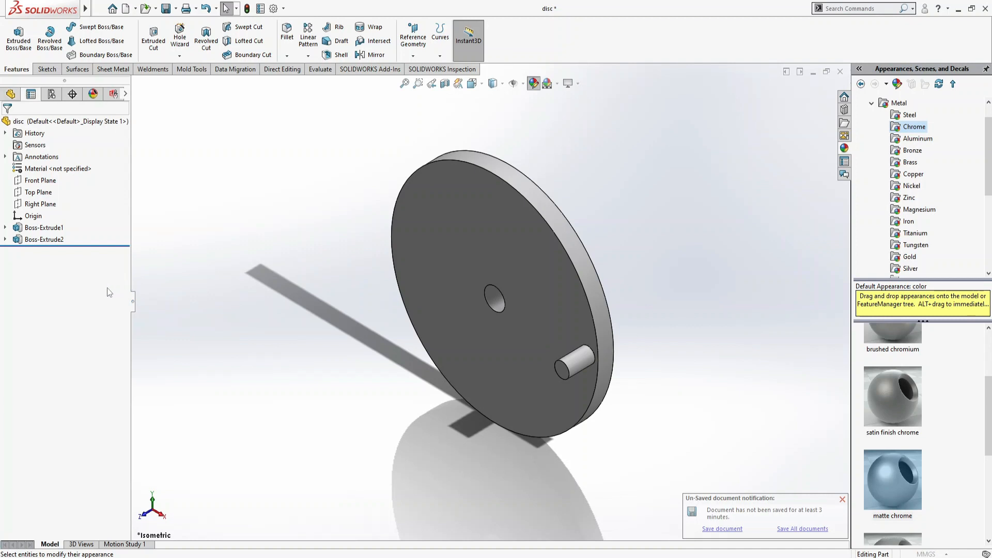
{"action": "left_click", "coordinate": [87, 332]}
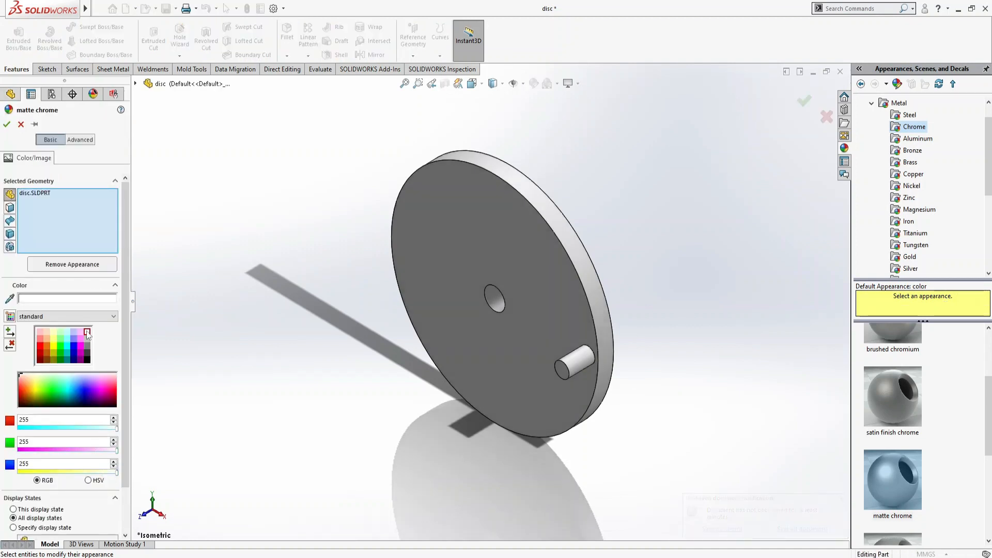
{"action": "scroll", "coordinate": [903, 440], "scroll_direction": "down", "scroll_amount": 3}
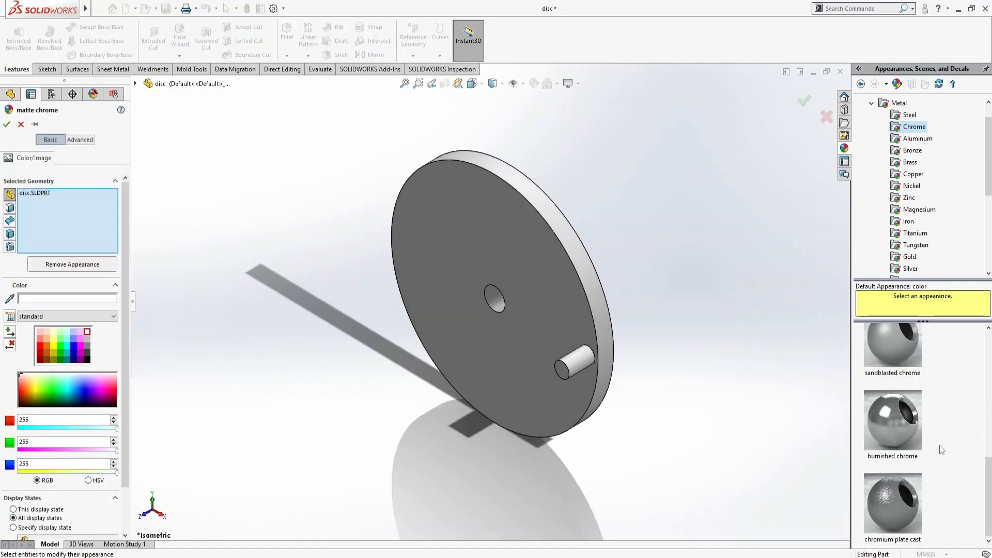
{"action": "left_click", "coordinate": [902, 437]}
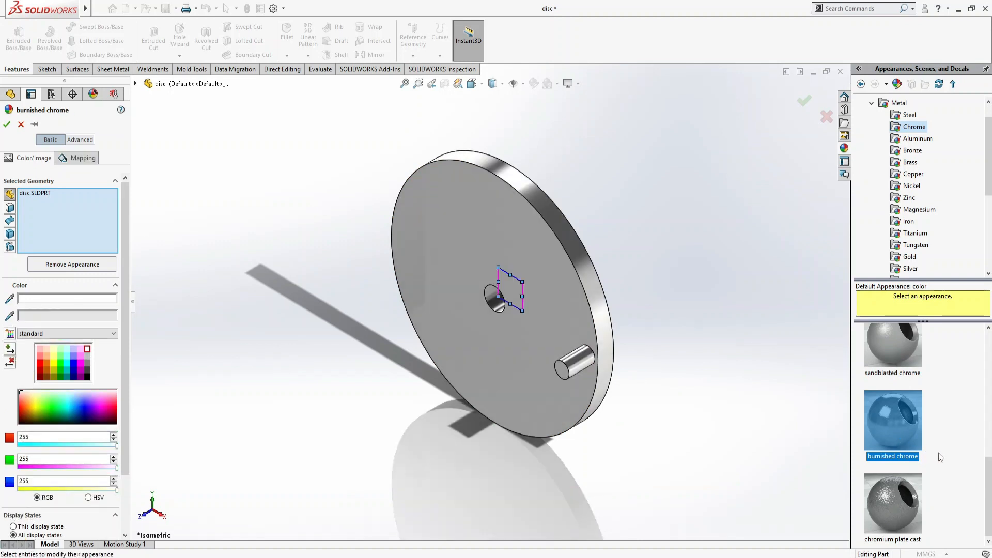
{"action": "left_click", "coordinate": [7, 124]}
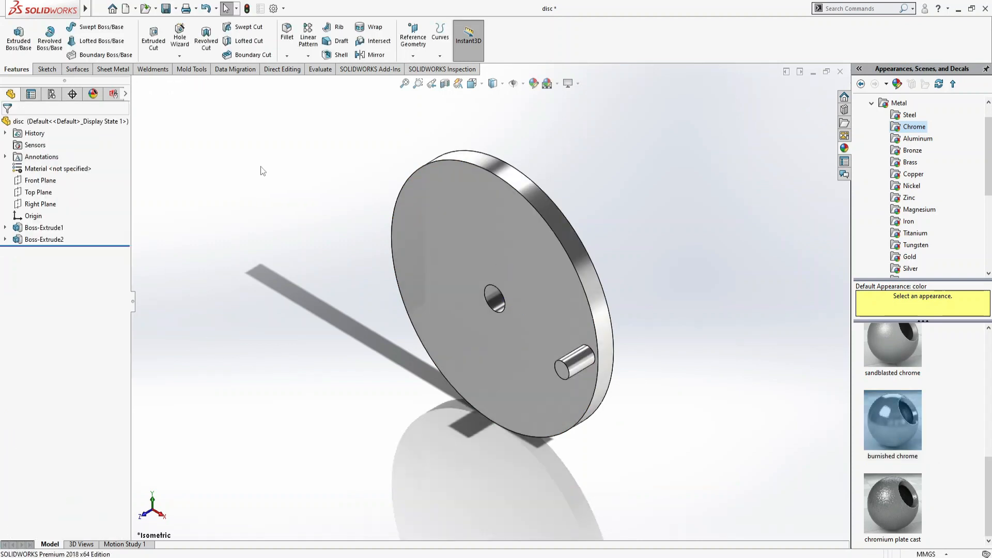
{"action": "key", "text": "ctrl+s"}
{"action": "left_click", "coordinate": [840, 72]}
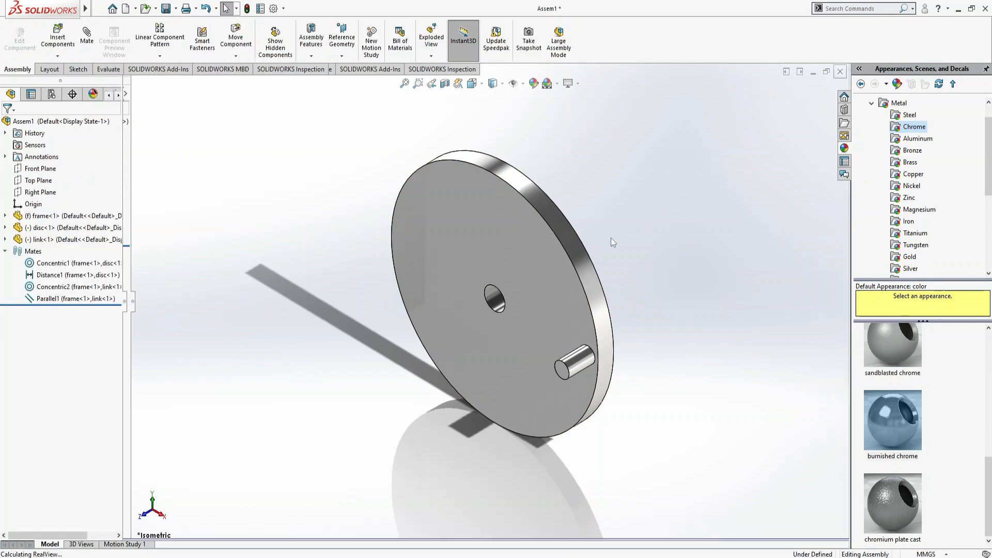
Step: Open the link part, try the polished silver appearance and apply matte silver instead
{"action": "left_click", "coordinate": [478, 309]}
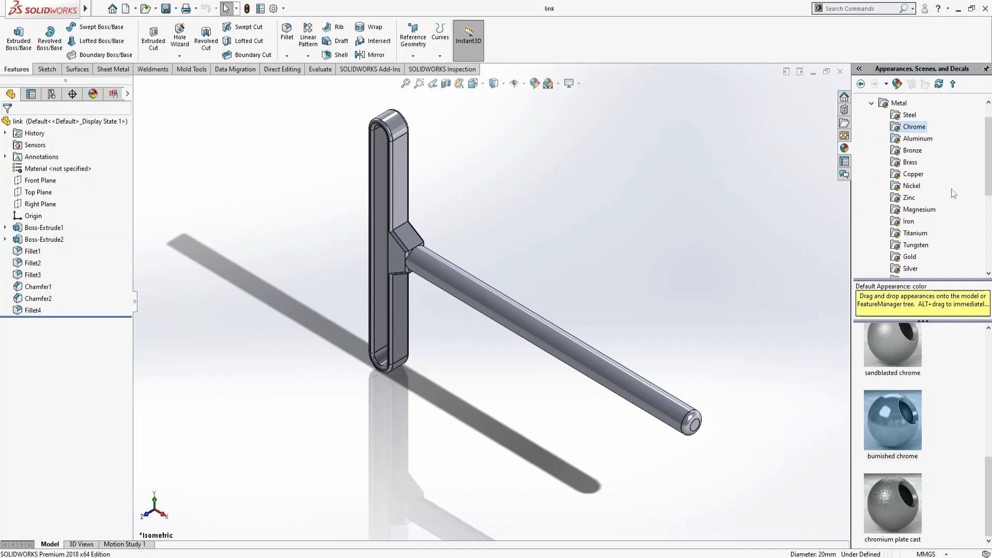
{"action": "left_click", "coordinate": [909, 268]}
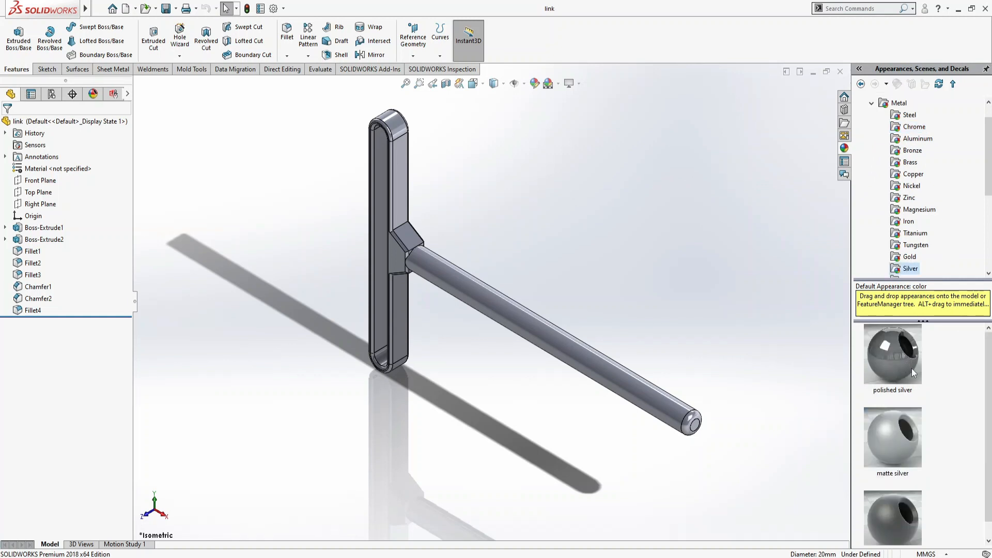
{"action": "double_click", "coordinate": [913, 373]}
{"action": "scroll", "coordinate": [918, 435], "scroll_direction": "down", "scroll_amount": 1}
{"action": "double_click", "coordinate": [917, 434]}
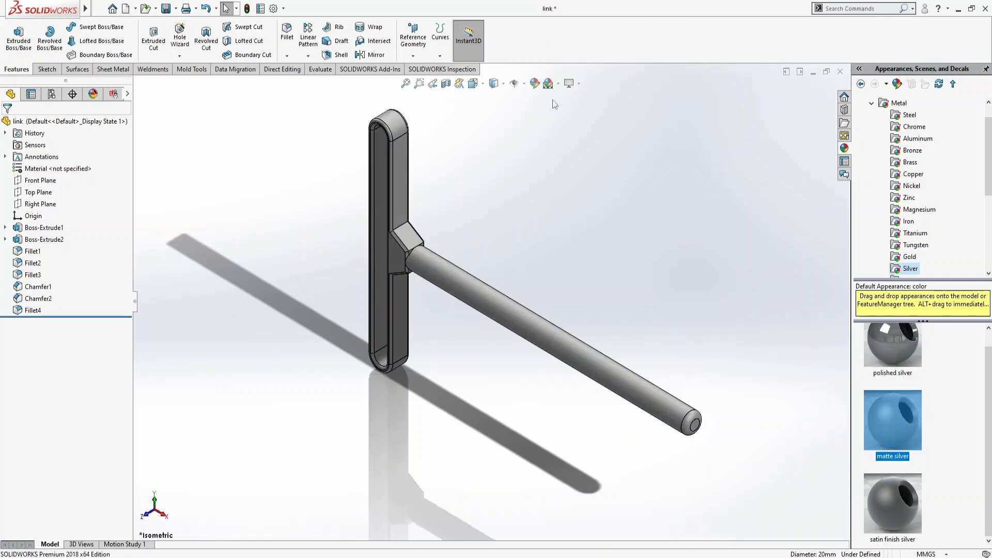
Step: Set the link's matte silver color to yellow, RGB 255, 255, 0, and save and close the part
{"action": "left_click", "coordinate": [536, 84]}
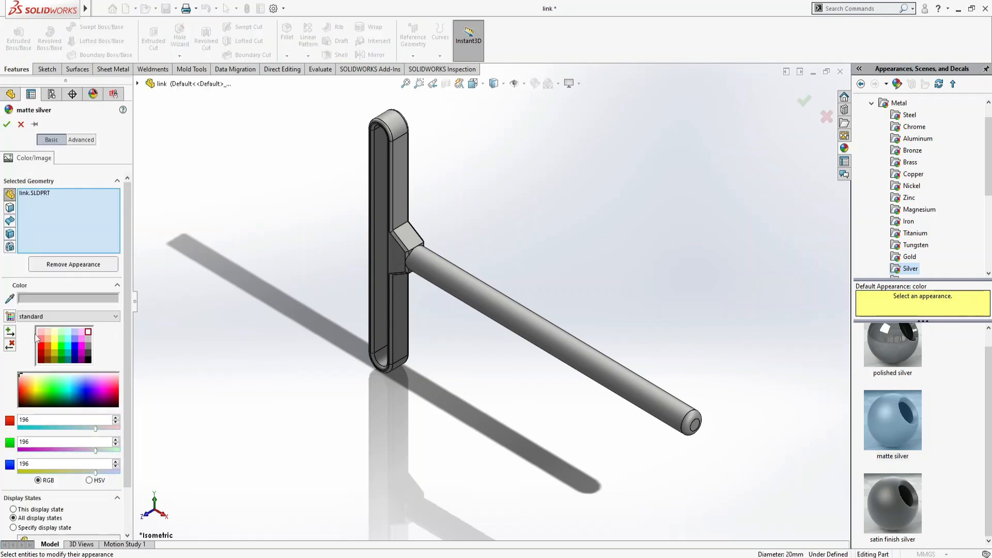
{"action": "left_click", "coordinate": [54, 332]}
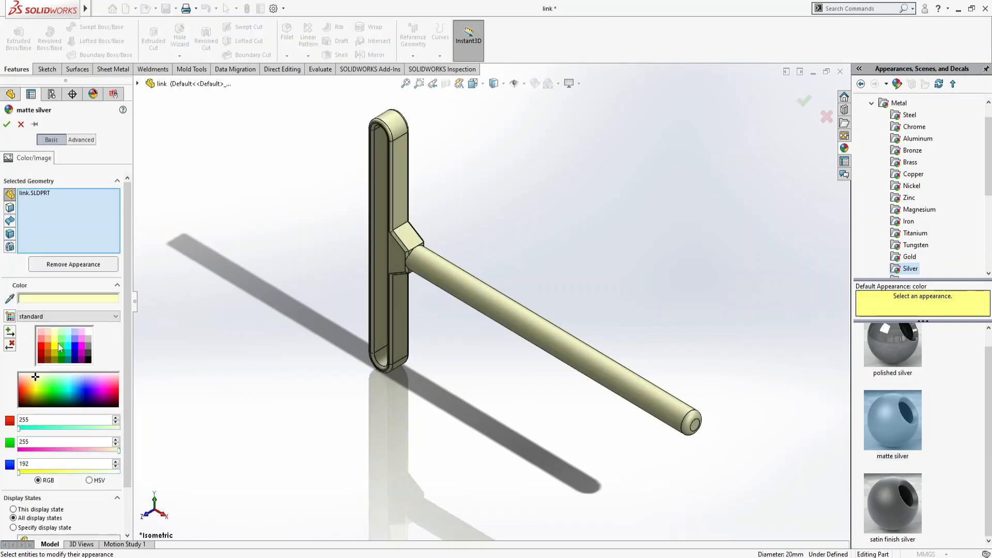
{"action": "left_click", "coordinate": [53, 344]}
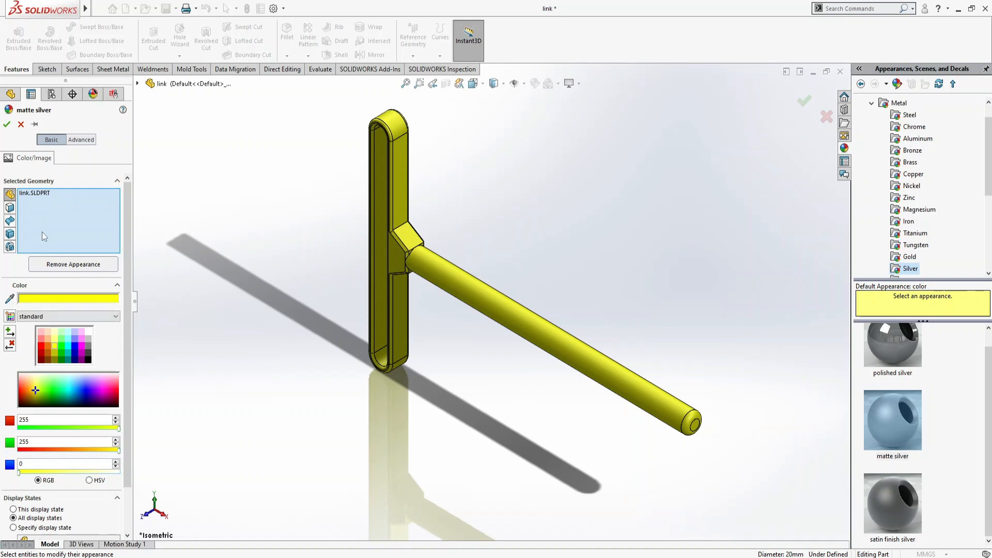
{"action": "left_click", "coordinate": [7, 124]}
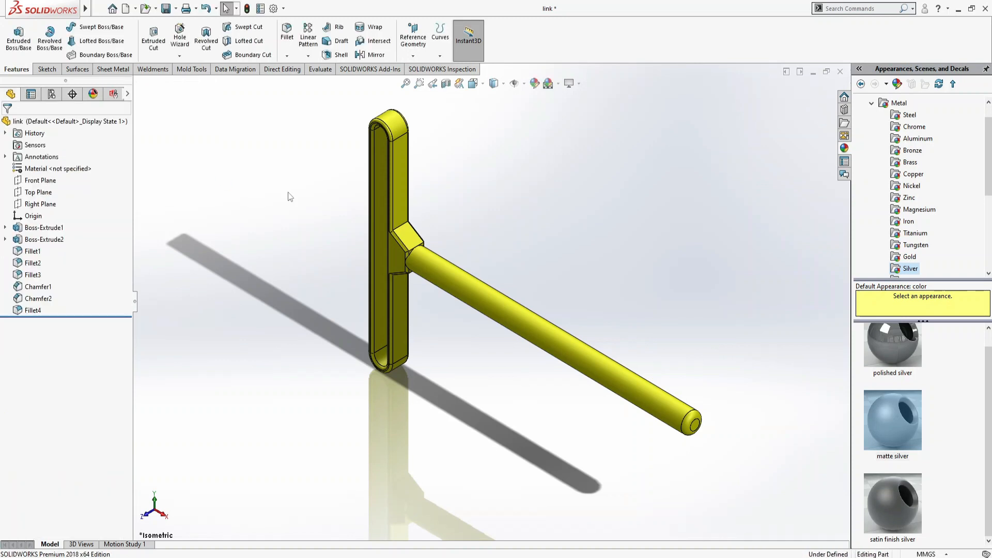
{"action": "key", "text": "ctrl+s"}
{"action": "left_click", "coordinate": [840, 72]}
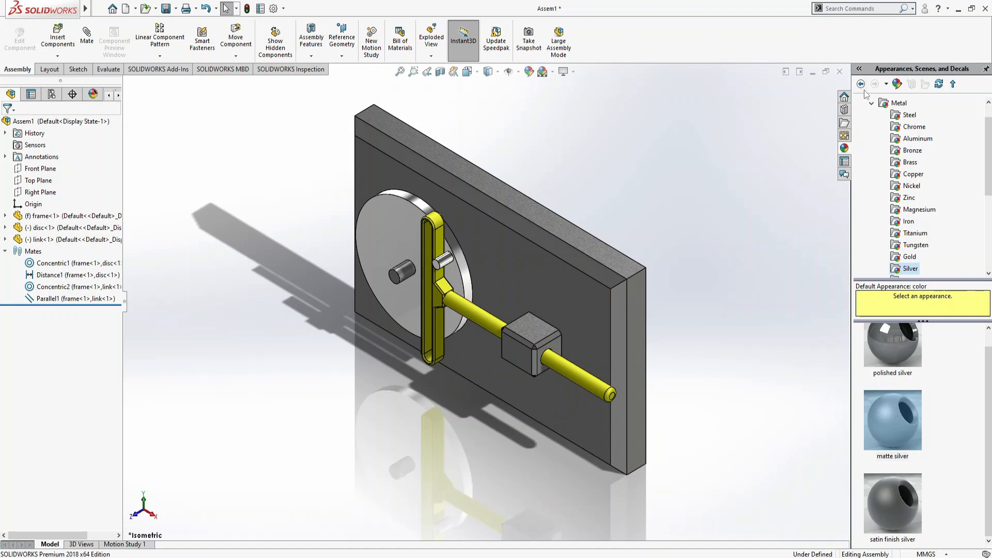
Step: Enlarge the assembly's viewing area by hiding the appearances pane, collapsing the mates and narrowing the feature tree
{"action": "left_click_drag", "start_coordinate": [851, 195], "coordinate": [987, 197]}
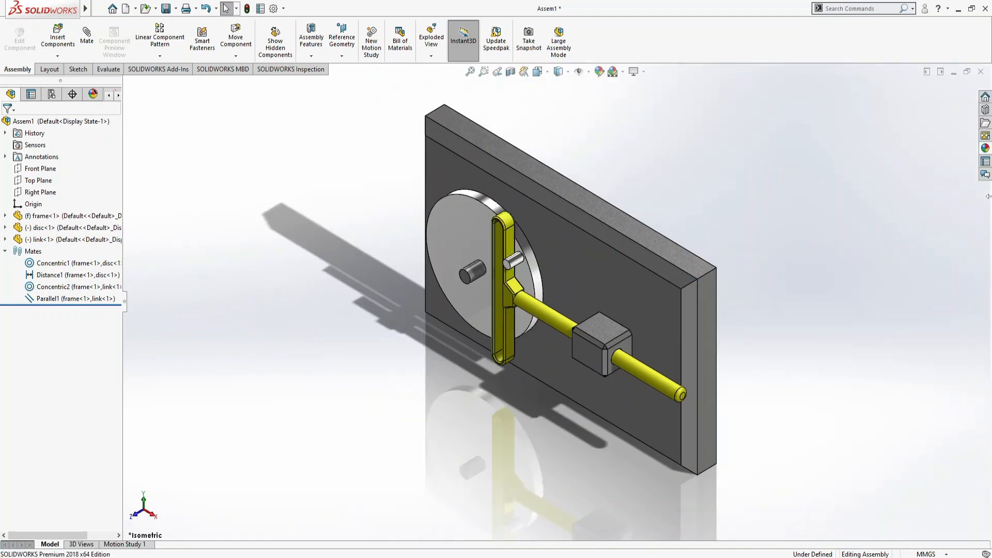
{"action": "left_click", "coordinate": [5, 251]}
{"action": "left_click_drag", "start_coordinate": [124, 304], "coordinate": [53, 310]}
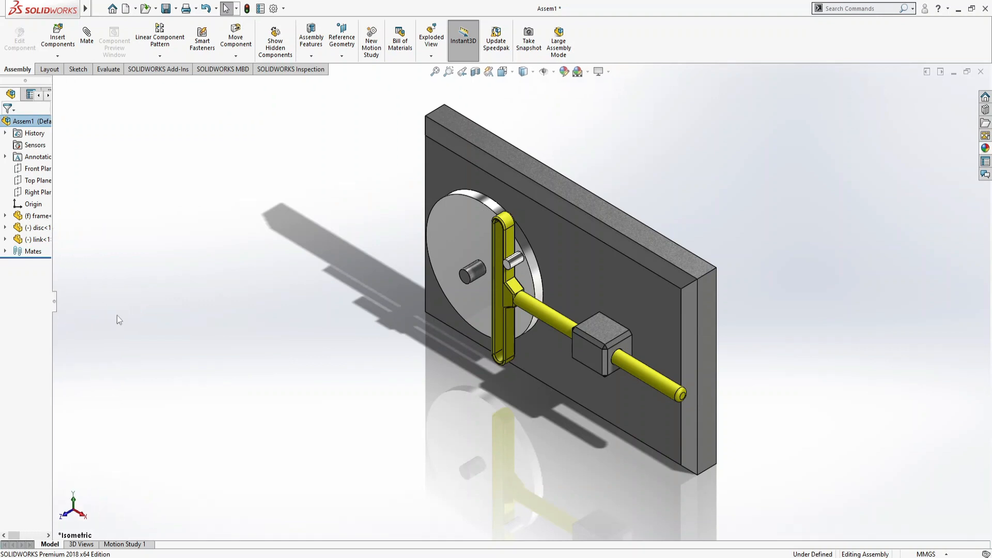
Step: Open Motion Study 1 with its timeline expanded and set the study type to Basic Motion
{"action": "left_click", "coordinate": [137, 544]}
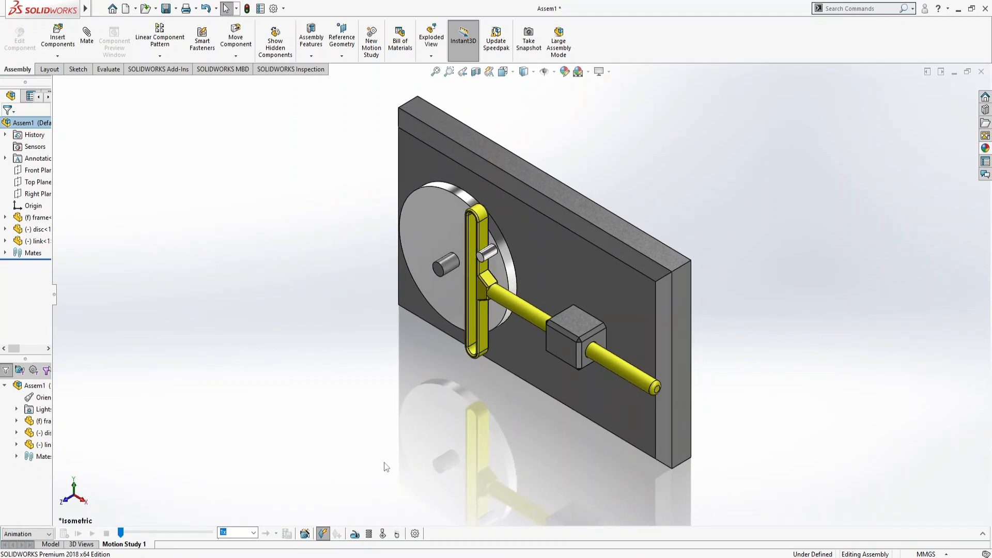
{"action": "left_click_drag", "start_coordinate": [52, 298], "coordinate": [99, 313]}
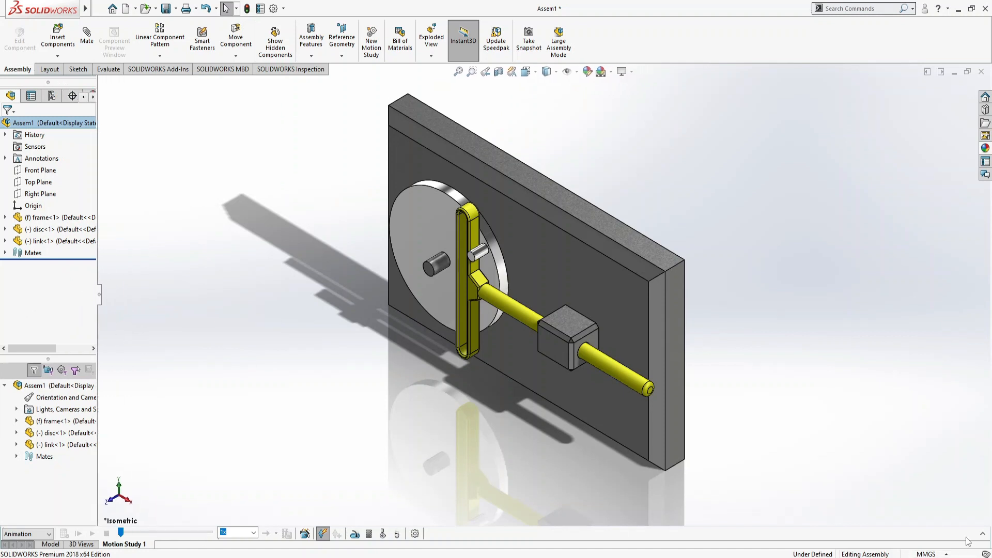
{"action": "left_click", "coordinate": [983, 533]}
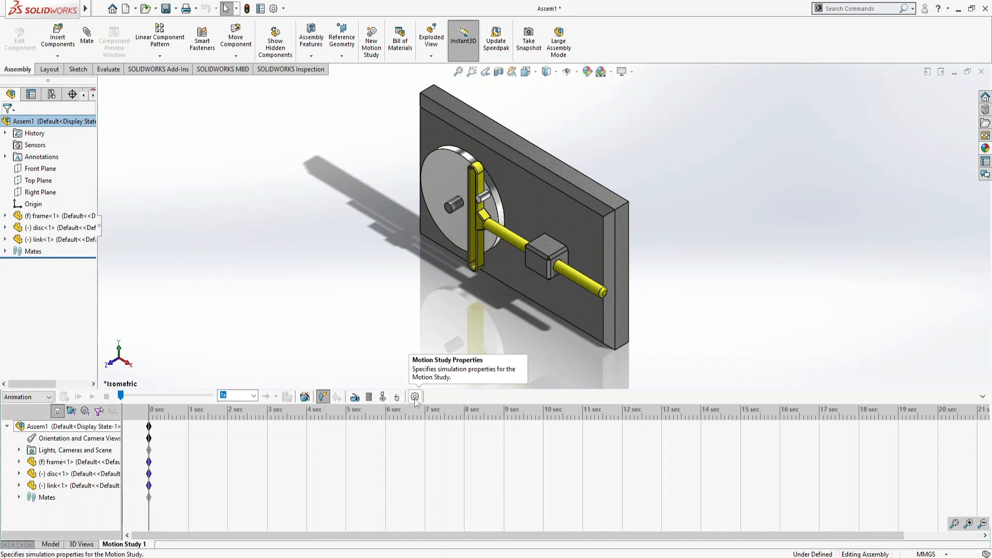
{"action": "left_click", "coordinate": [28, 397]}
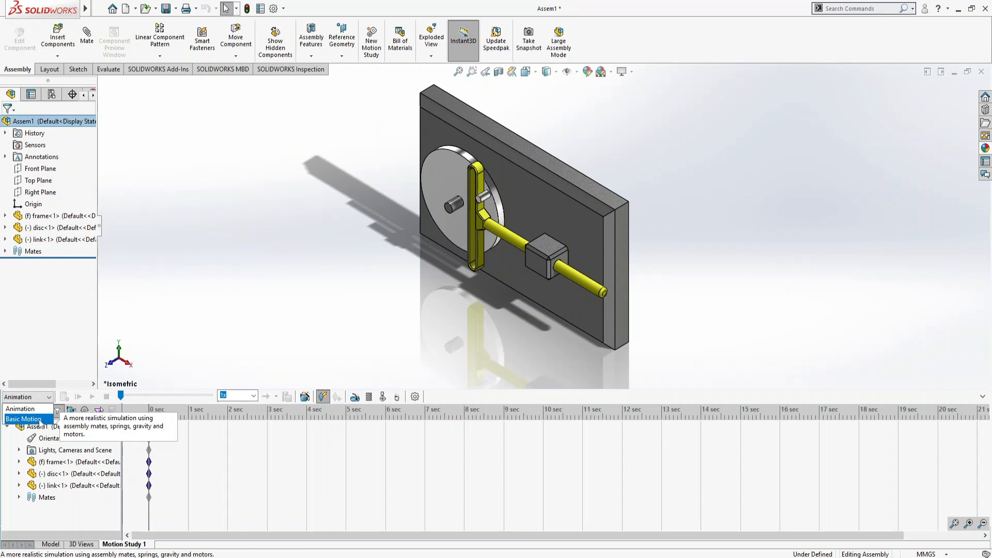
{"action": "left_click", "coordinate": [41, 420]}
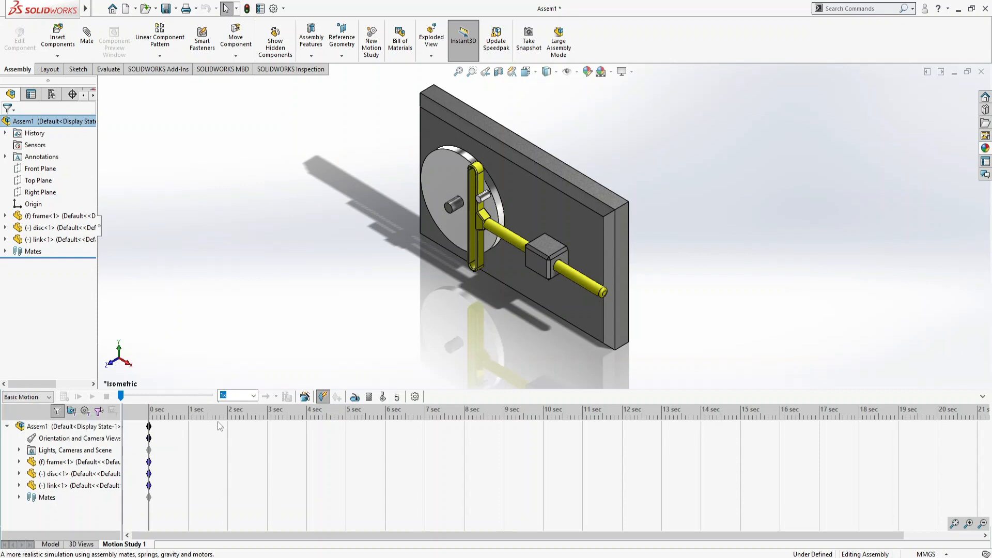
Step: Raise the Basic Motion geometry accuracy and 3D contact resolution to high in the motion study properties
{"action": "left_click", "coordinate": [415, 397]}
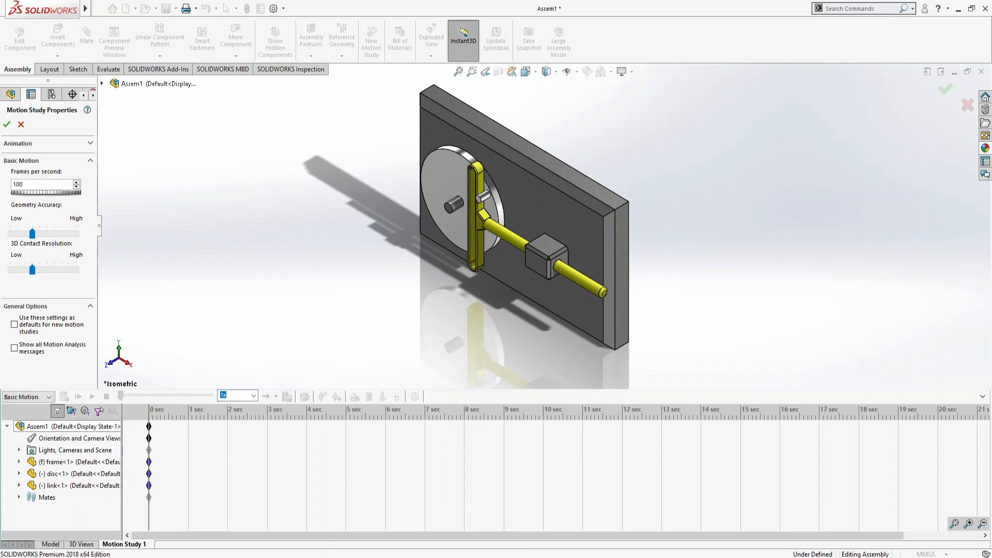
{"action": "left_click_drag", "start_coordinate": [32, 233], "coordinate": [76, 234]}
{"action": "left_click_drag", "start_coordinate": [32, 269], "coordinate": [76, 269]}
{"action": "left_click", "coordinate": [7, 124]}
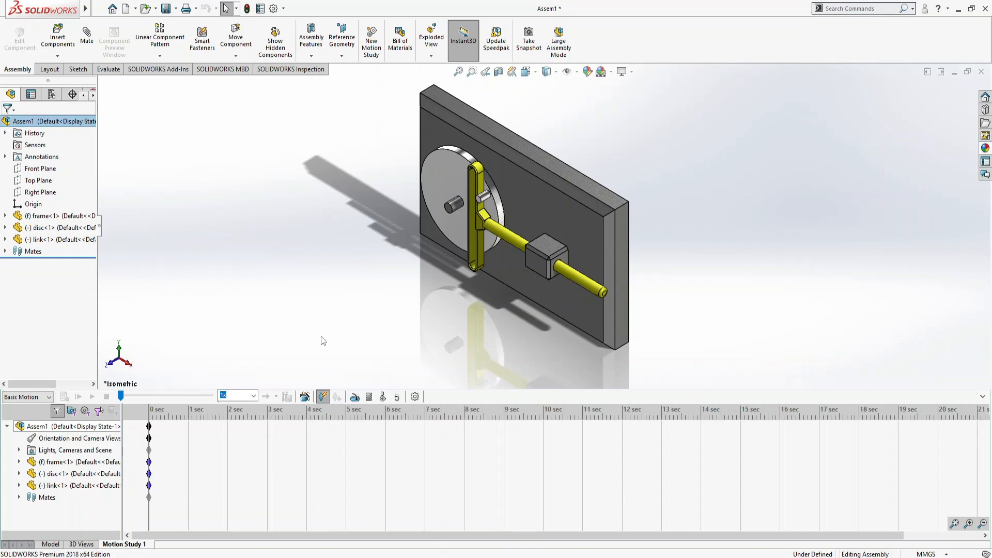
Step: Add a constant-speed rotary motor of 30 RPM to the disc's front face with its direction reversed, and calculate the study
{"action": "left_click", "coordinate": [356, 397]}
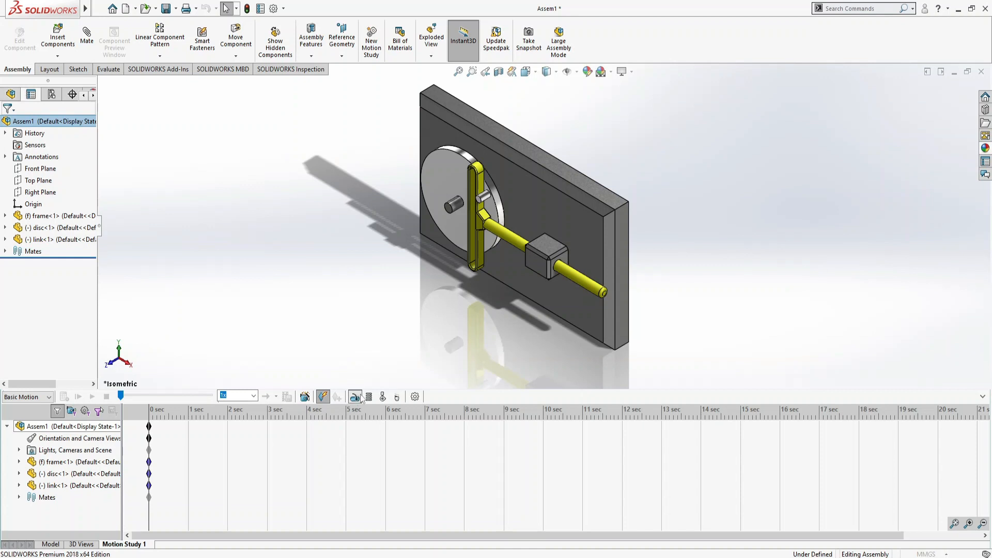
{"action": "left_click", "coordinate": [444, 168]}
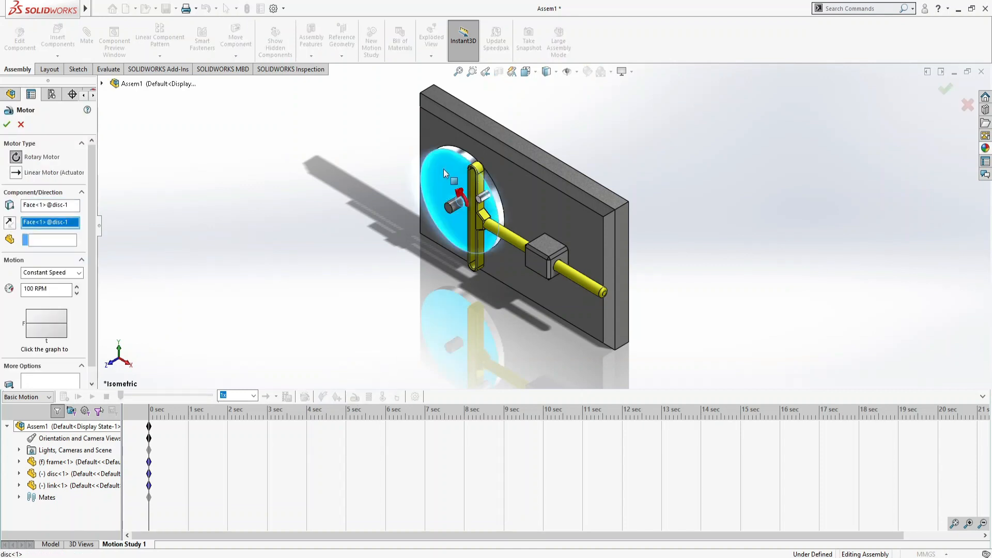
{"action": "left_click", "coordinate": [9, 224]}
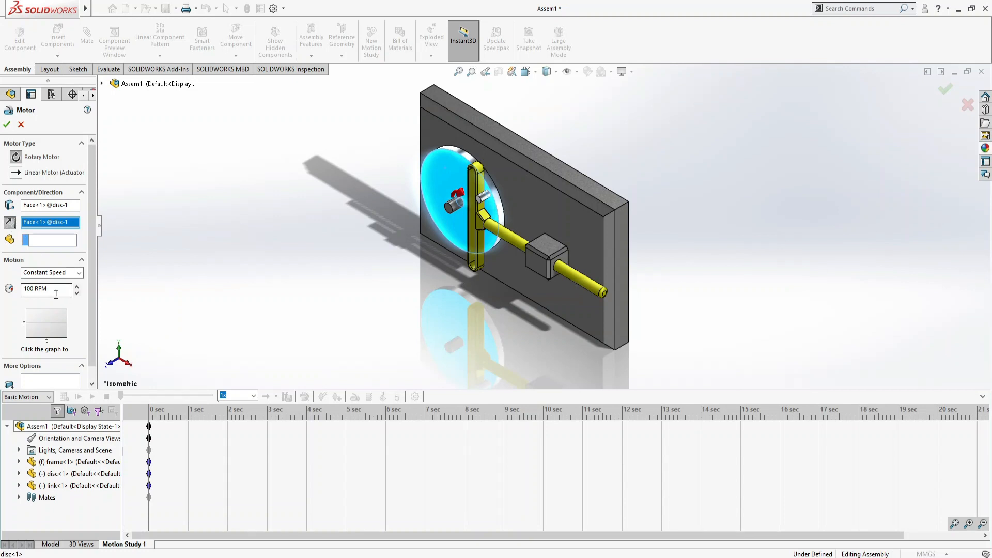
{"action": "left_click_drag", "start_coordinate": [48, 287], "coordinate": [12, 292]}
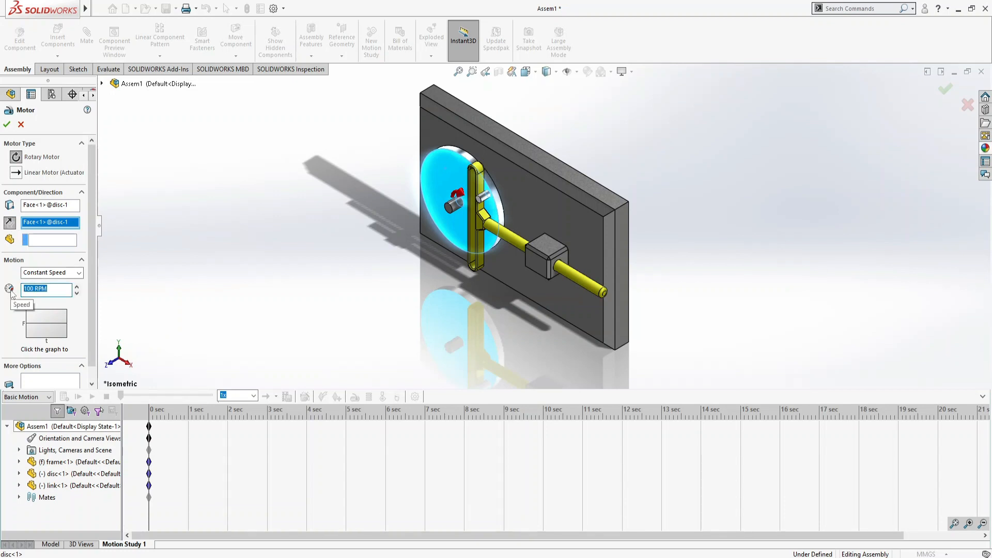
{"action": "type", "text": "30"}
{"action": "left_click", "coordinate": [7, 125]}
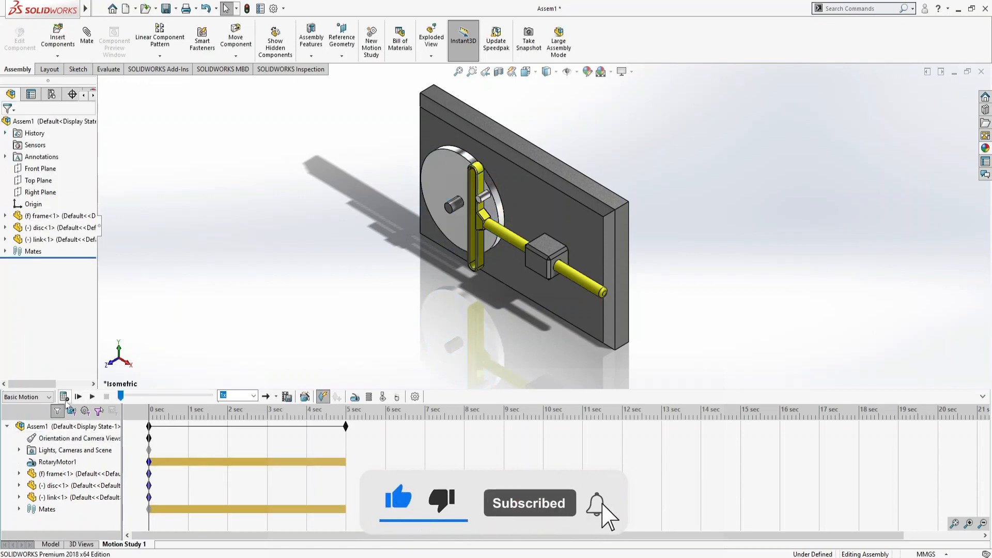
{"action": "left_click", "coordinate": [64, 396]}
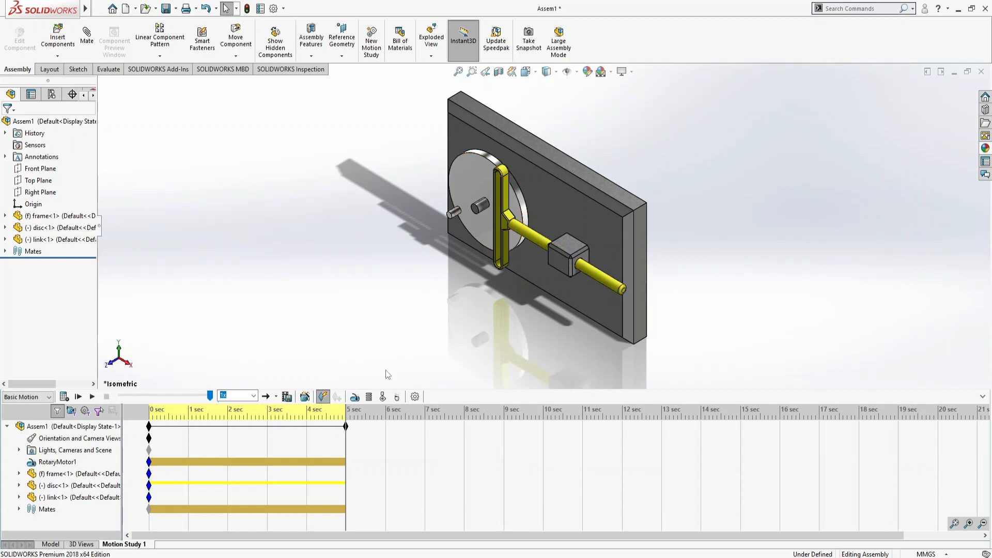
Step: Add a solid body contact between the disc and the link in the motion study
{"action": "left_click", "coordinate": [384, 397]}
{"action": "left_click", "coordinate": [455, 211]}
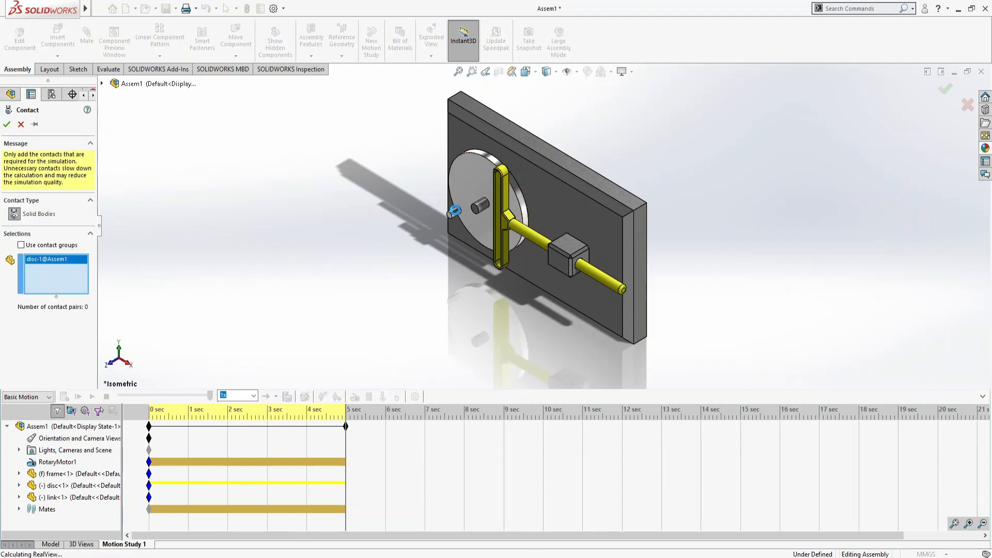
{"action": "left_click", "coordinate": [499, 191]}
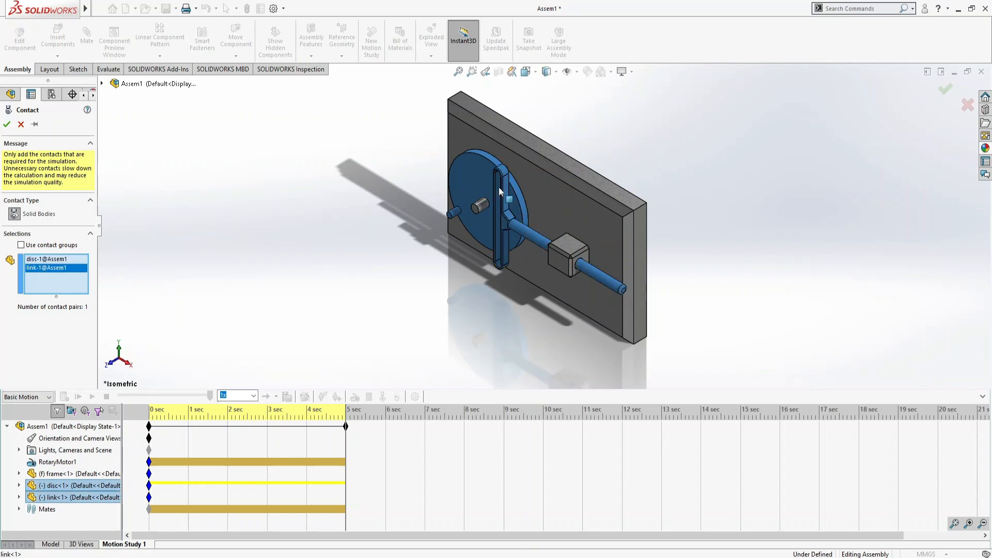
{"action": "left_click", "coordinate": [7, 124]}
Step: Rotate the disc to bring its pin into the link's slot, and switch from the motion study to the model
{"action": "left_click_drag", "start_coordinate": [469, 185], "coordinate": [527, 191]}
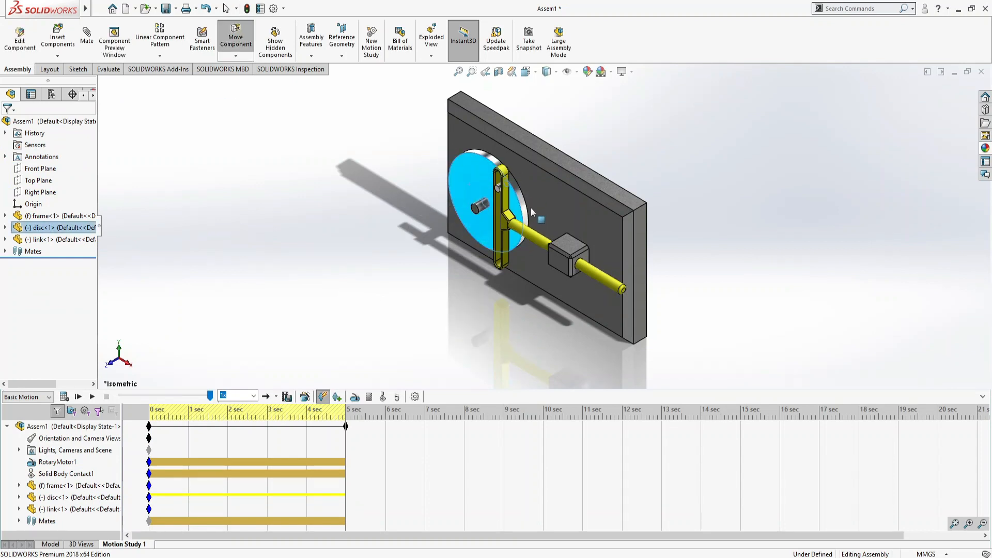
{"action": "left_click_drag", "start_coordinate": [533, 212], "coordinate": [530, 214]}
{"action": "scroll", "coordinate": [481, 221], "scroll_direction": "down", "scroll_amount": 4}
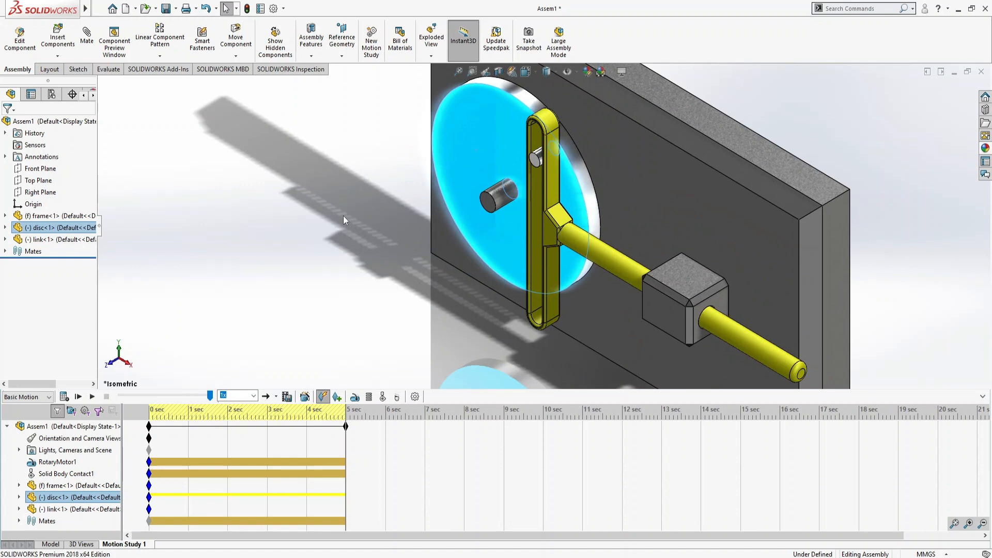
{"action": "left_click", "coordinate": [269, 238]}
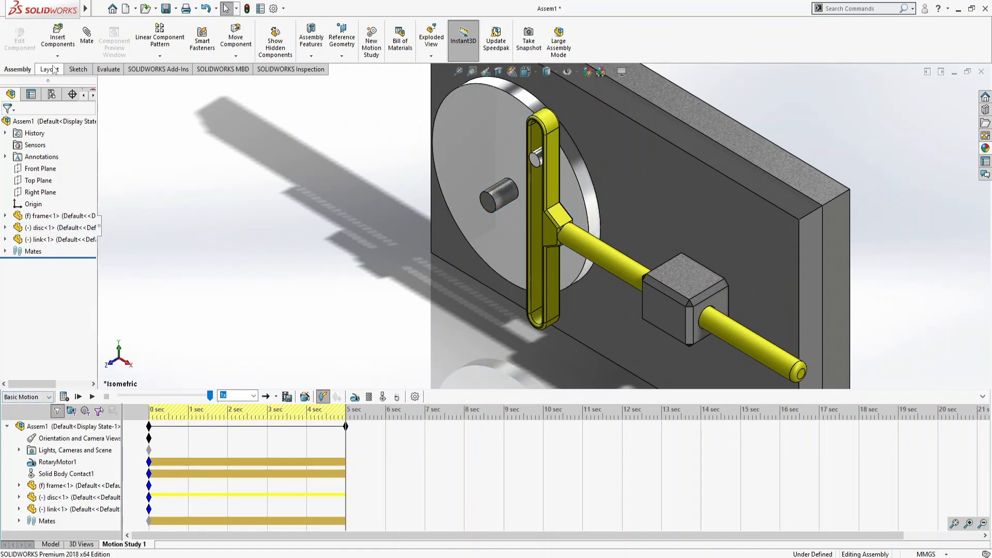
{"action": "left_click", "coordinate": [50, 544]}
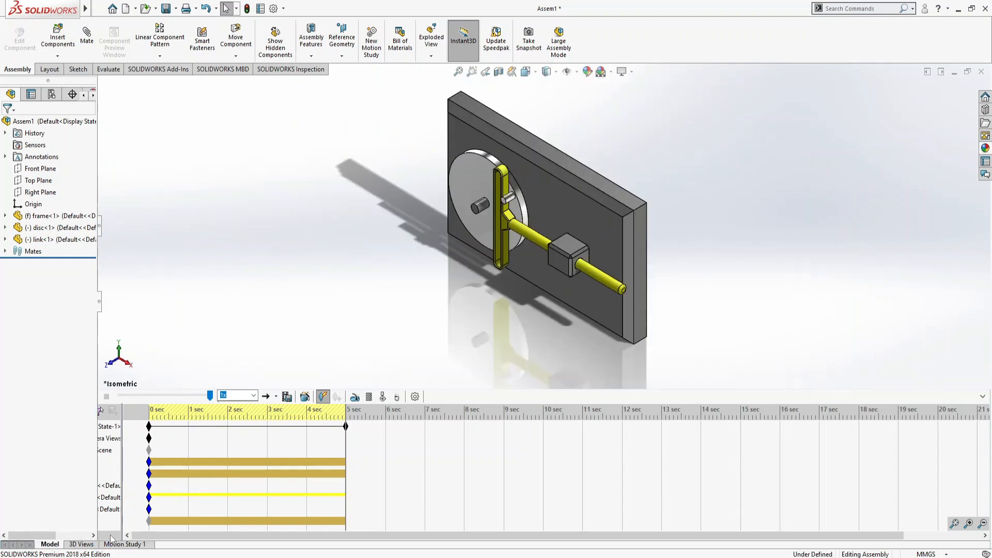
Step: Nudge the disc by its pin to reposition the pin inside the link's slot
{"action": "left_click", "coordinate": [527, 271]}
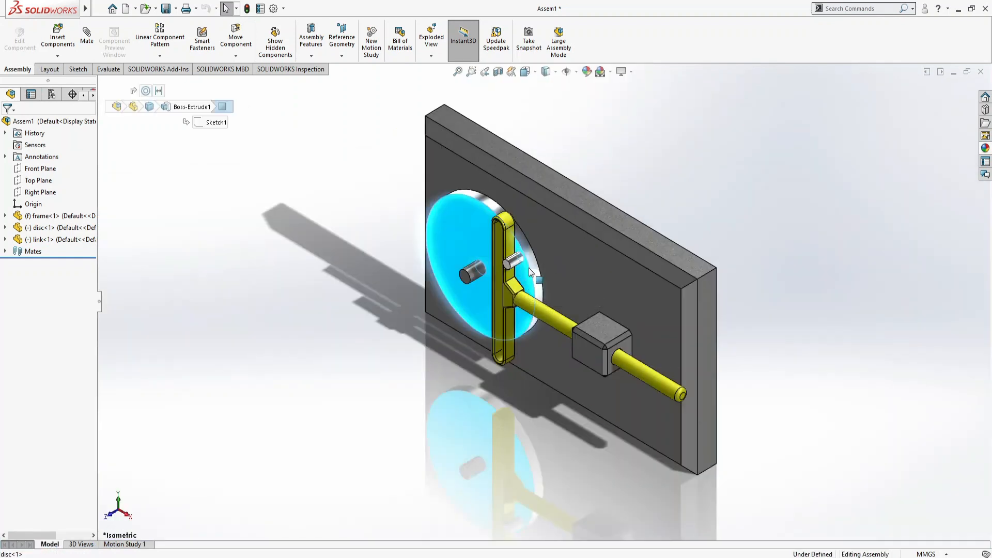
{"action": "scroll", "coordinate": [473, 228], "scroll_direction": "down", "scroll_amount": 2}
{"action": "scroll", "coordinate": [474, 228], "scroll_direction": "down", "scroll_amount": 3}
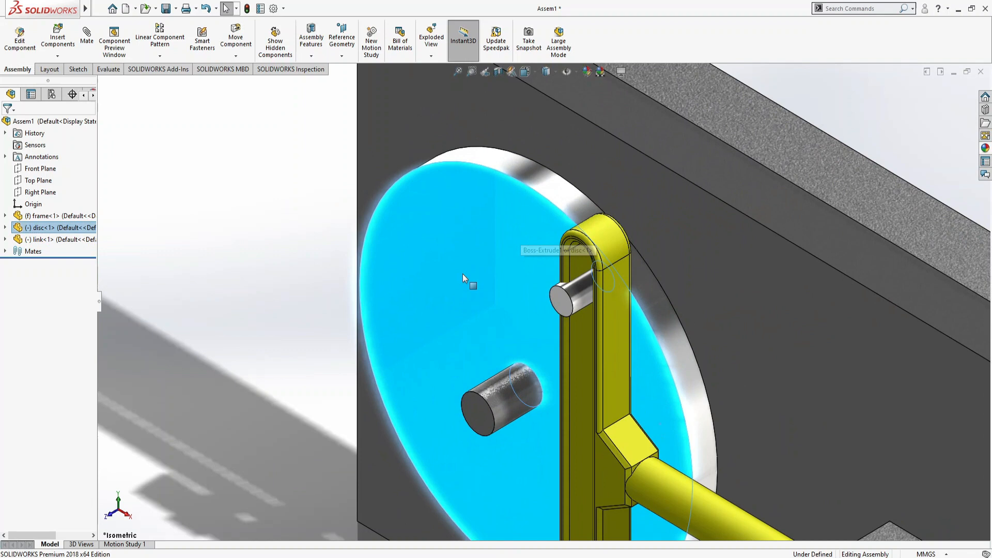
{"action": "left_click", "coordinate": [272, 246]}
{"action": "left_click", "coordinate": [574, 299]}
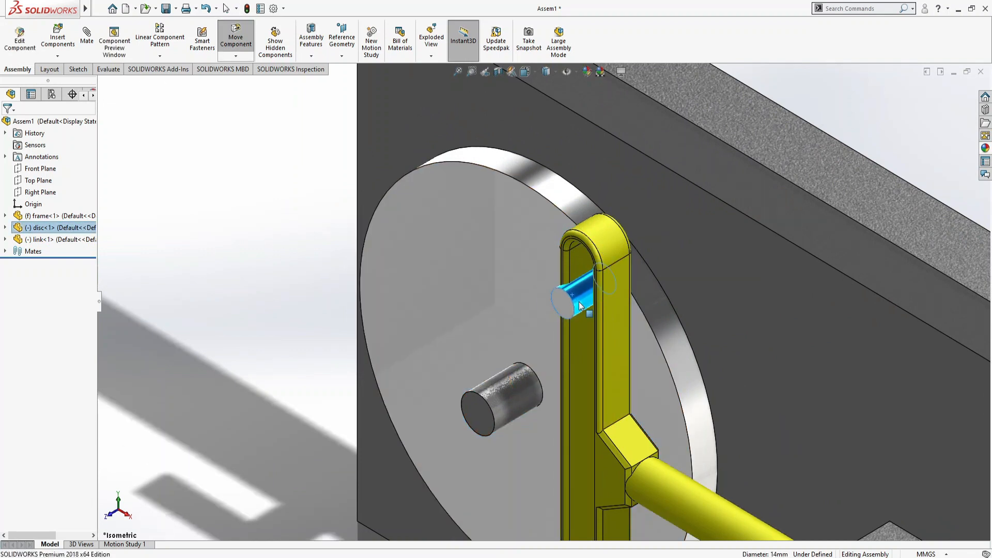
{"action": "left_click", "coordinate": [192, 158]}
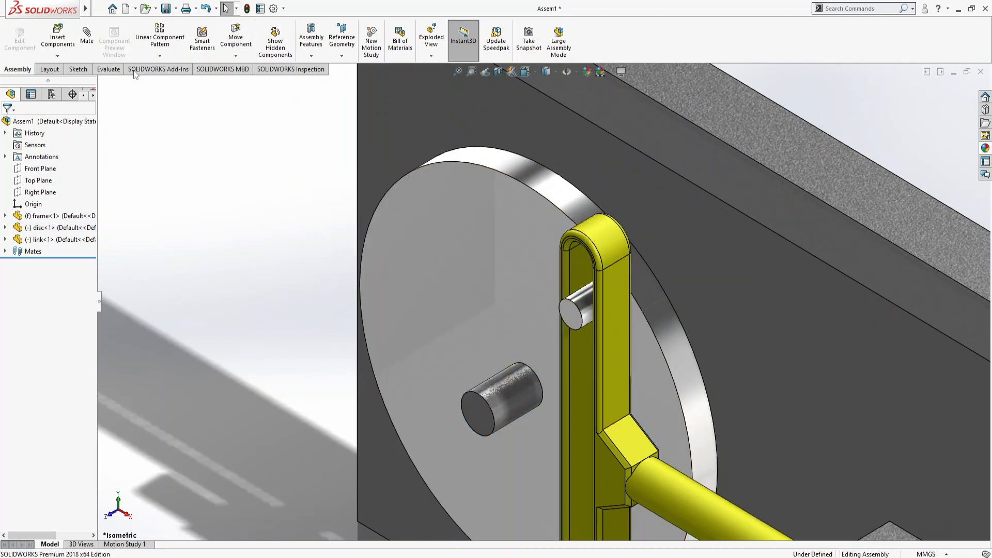
Step: Start a mate from the disc pin's cylindrical face and try pairing it with the rounded end face of the link's slot
{"action": "left_click", "coordinate": [92, 38]}
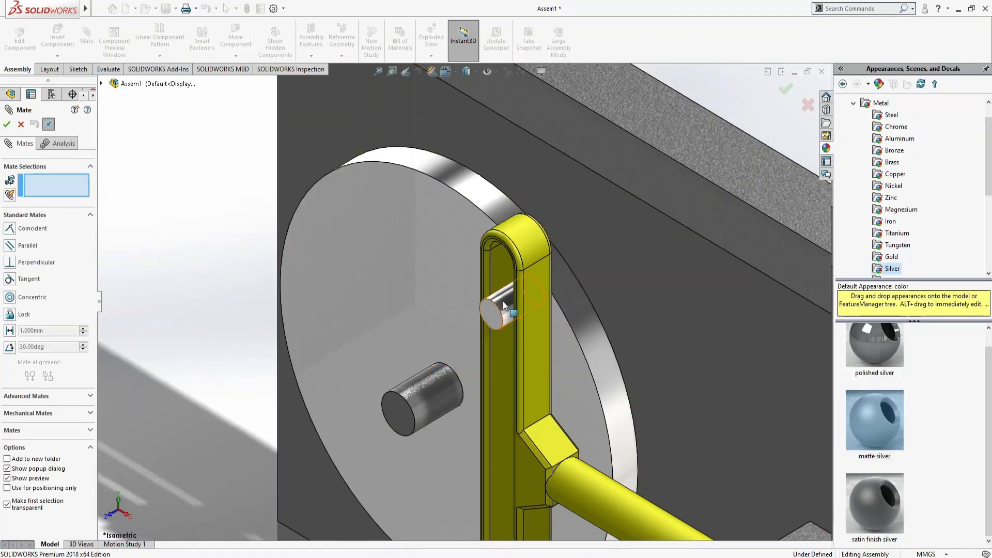
{"action": "left_click", "coordinate": [503, 301]}
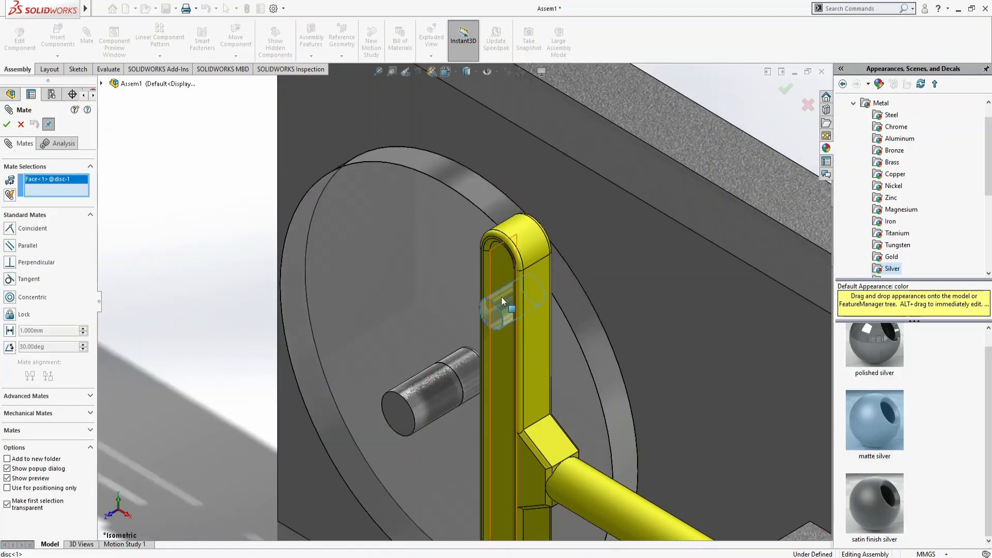
{"action": "middle_click_drag", "start_coordinate": [660, 258], "coordinate": [498, 157]}
{"action": "scroll", "coordinate": [526, 132], "scroll_direction": "up", "scroll_amount": 3}
{"action": "scroll", "coordinate": [481, 155], "scroll_direction": "down", "scroll_amount": 6}
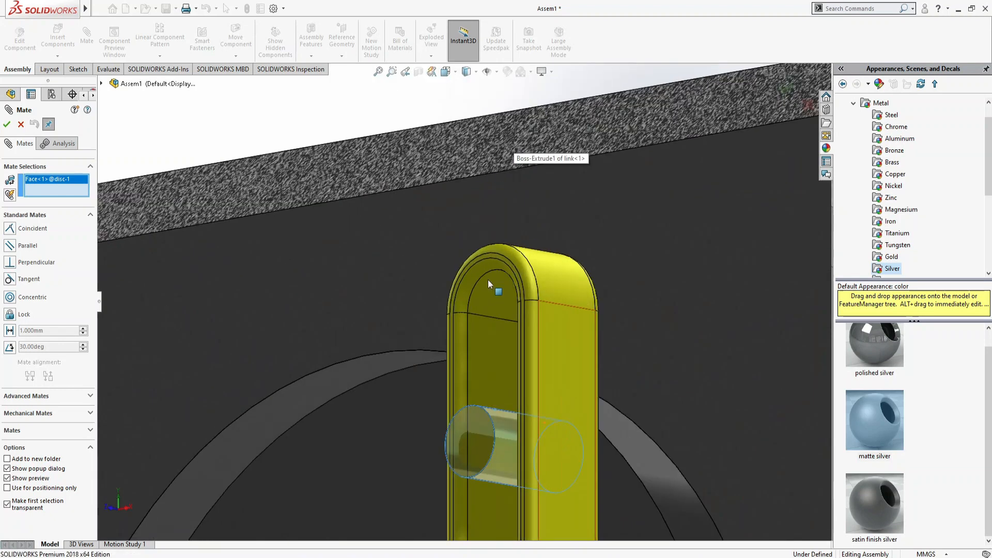
{"action": "left_click", "coordinate": [491, 293]}
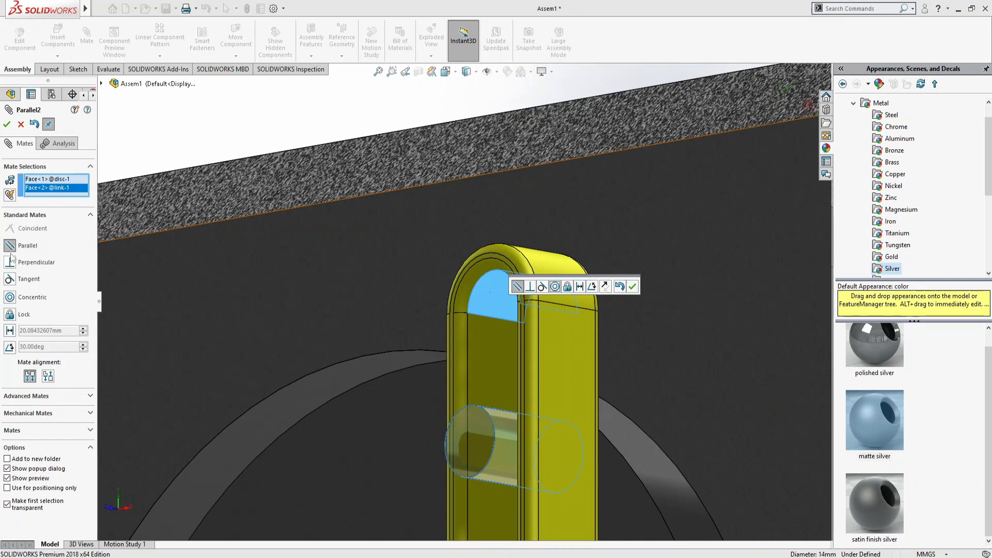
{"action": "left_click", "coordinate": [490, 293]}
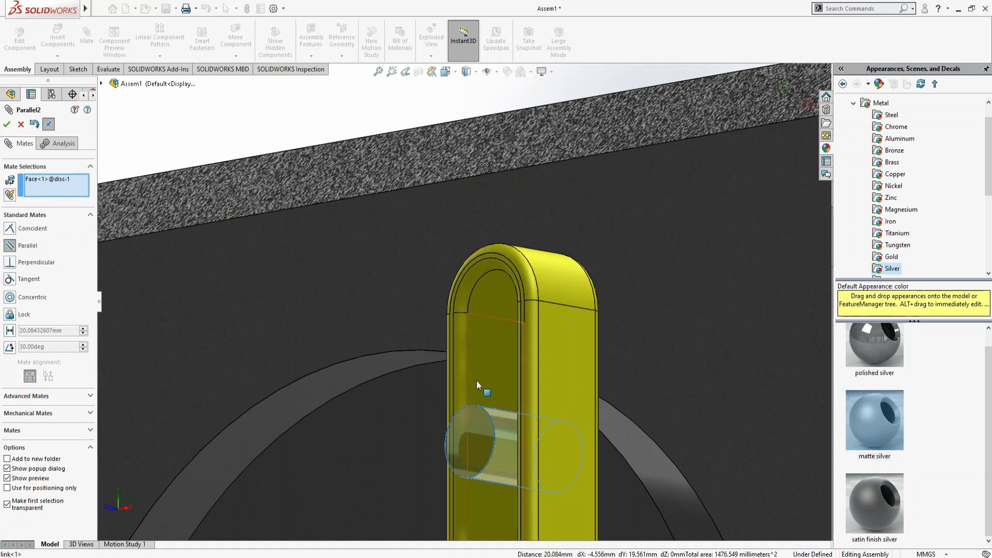
Step: Add a tangent mate between the selected pin face and the long straight inner edge of the link's slot
{"action": "scroll", "coordinate": [476, 381], "scroll_direction": "up", "scroll_amount": 5}
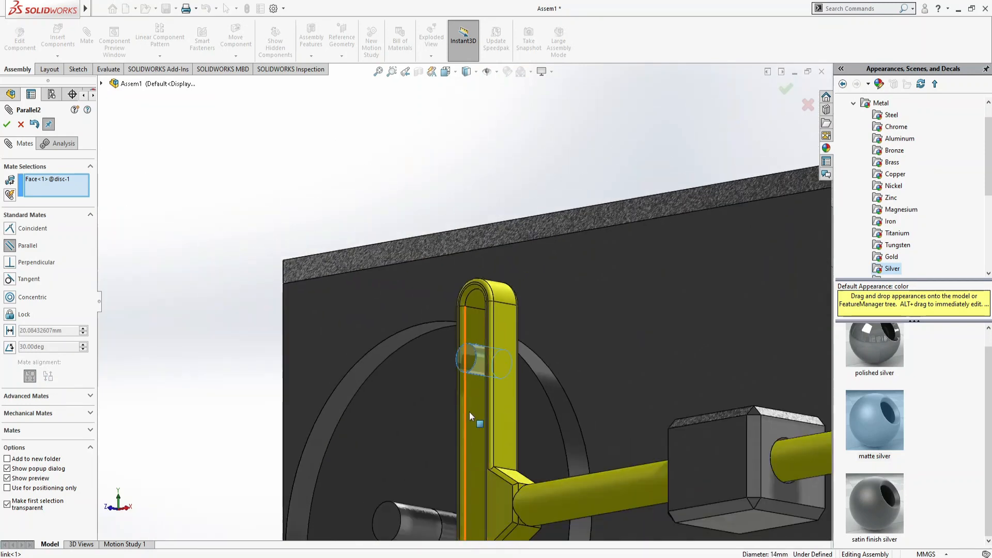
{"action": "key", "text": "Down"}
{"action": "key", "text": "Down"}
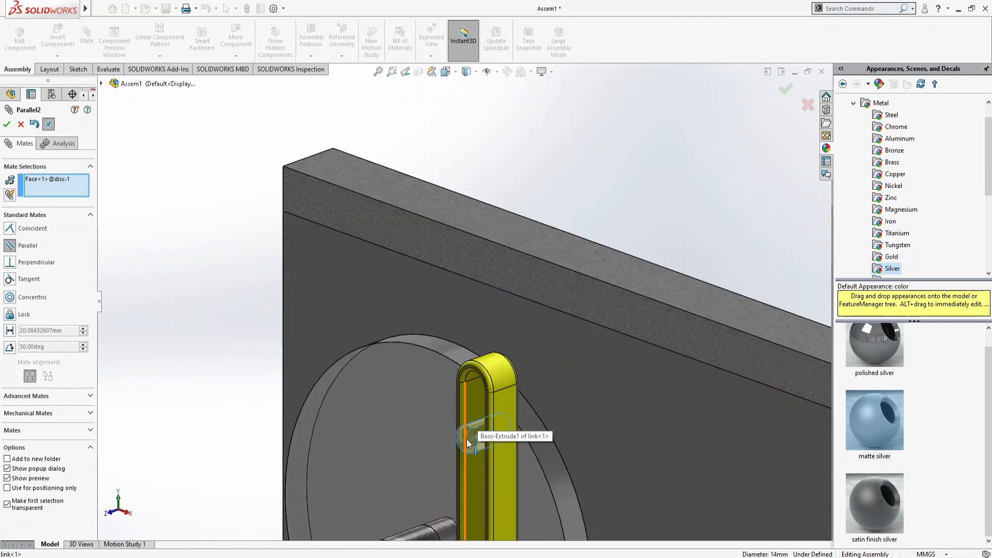
{"action": "scroll", "coordinate": [467, 439], "scroll_direction": "up", "scroll_amount": 5}
{"action": "scroll", "coordinate": [452, 376], "scroll_direction": "down", "scroll_amount": 8}
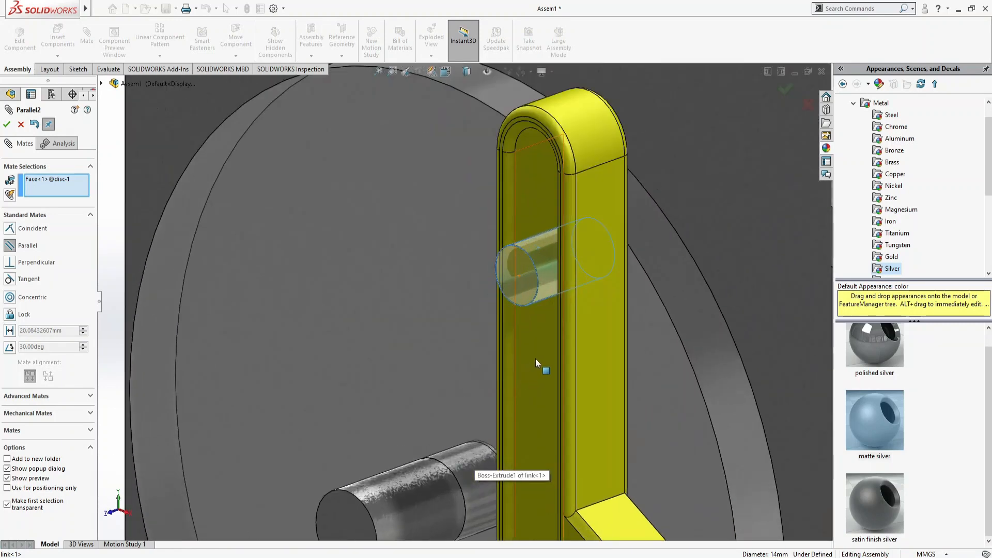
{"action": "left_click", "coordinate": [516, 340]}
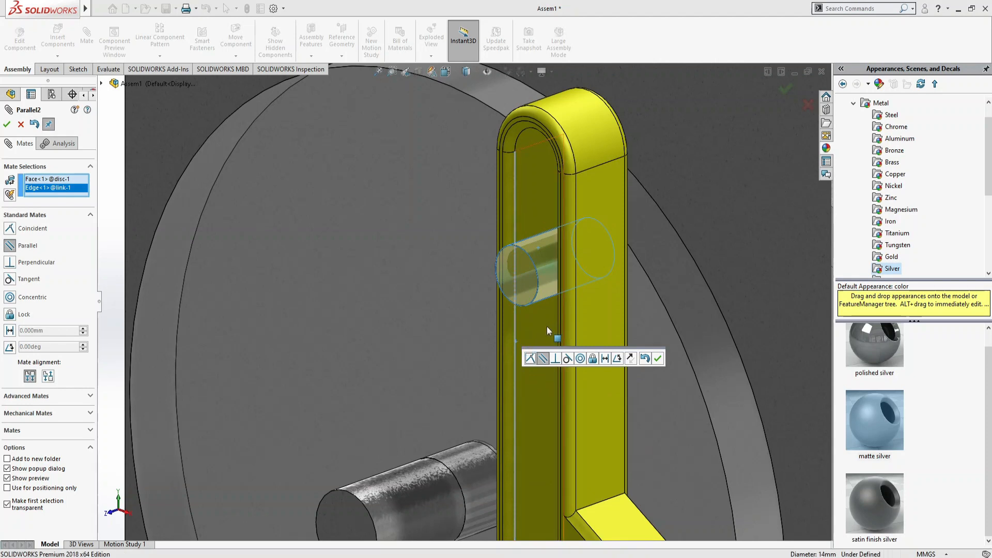
{"action": "left_click", "coordinate": [10, 279]}
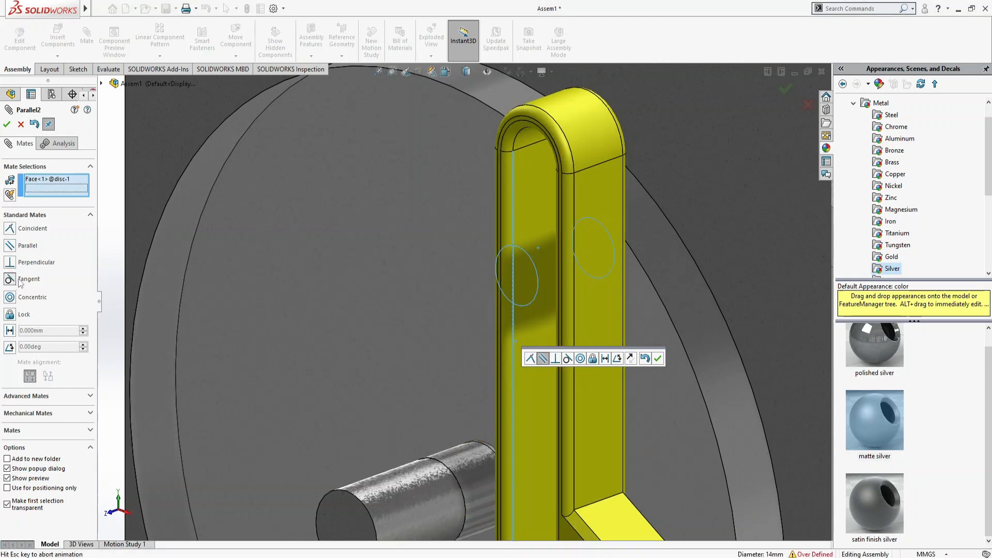
{"action": "left_click", "coordinate": [6, 125]}
Step: Rotate the disc by its pin to test how the link follows, and close the Mate command
{"action": "scroll", "coordinate": [366, 319], "scroll_direction": "up", "scroll_amount": 6}
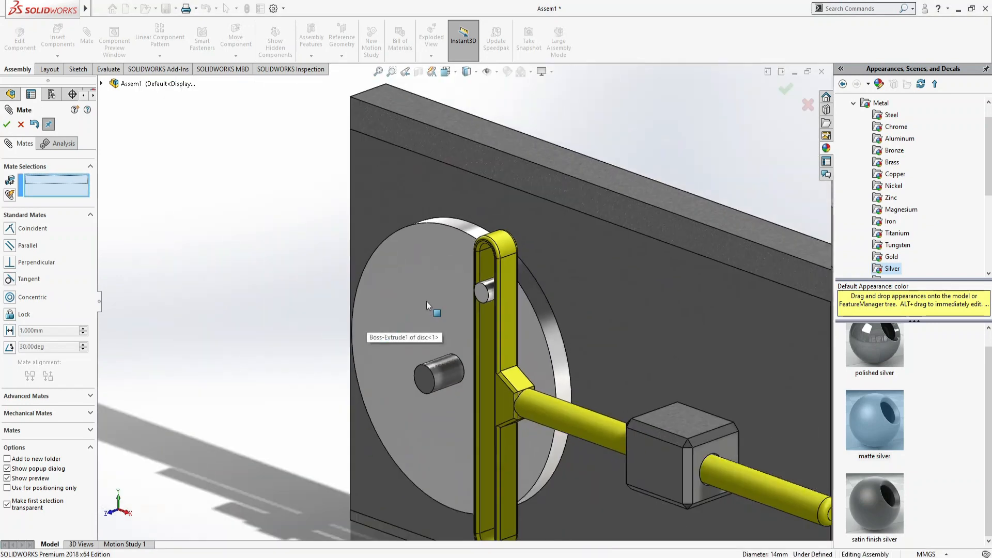
{"action": "left_click_drag", "start_coordinate": [475, 298], "coordinate": [488, 483]}
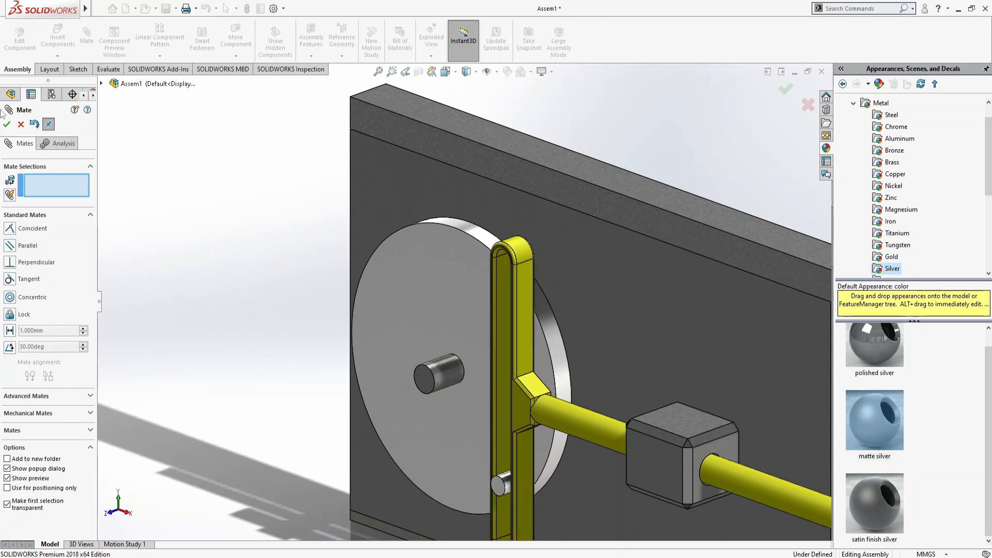
{"action": "left_click", "coordinate": [21, 125]}
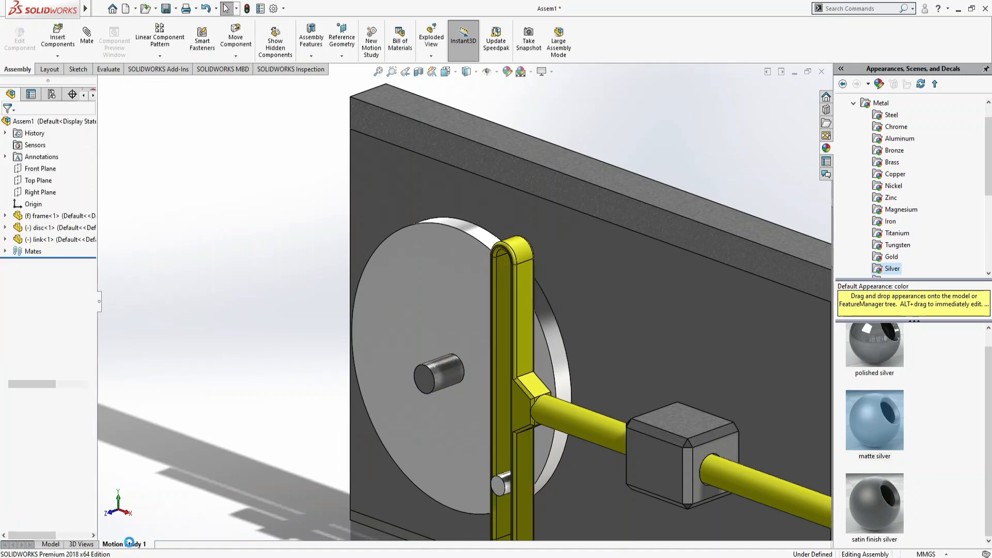
Step: Return to Motion Study 1, update its start state to the new link position, and recalculate the study
{"action": "left_click", "coordinate": [131, 544]}
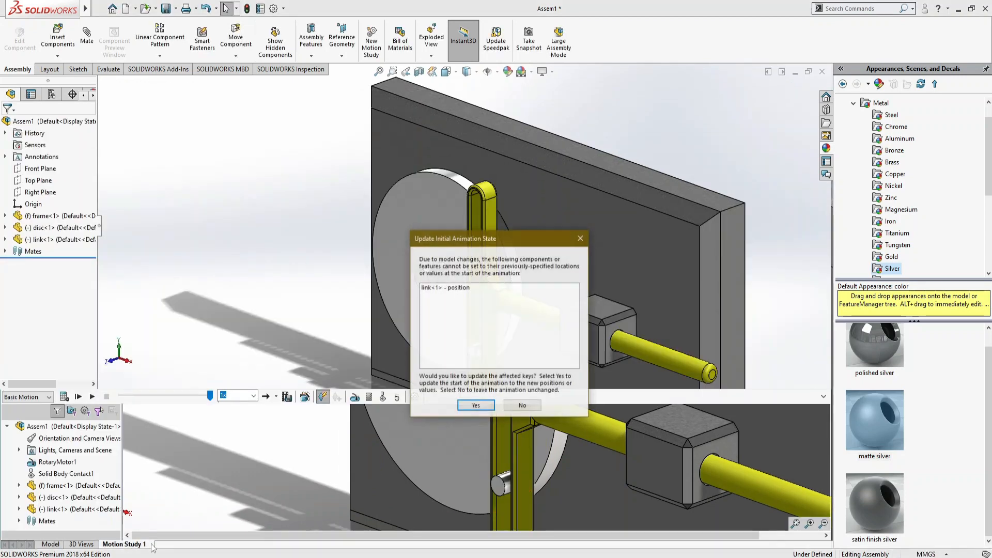
{"action": "left_click", "coordinate": [475, 406]}
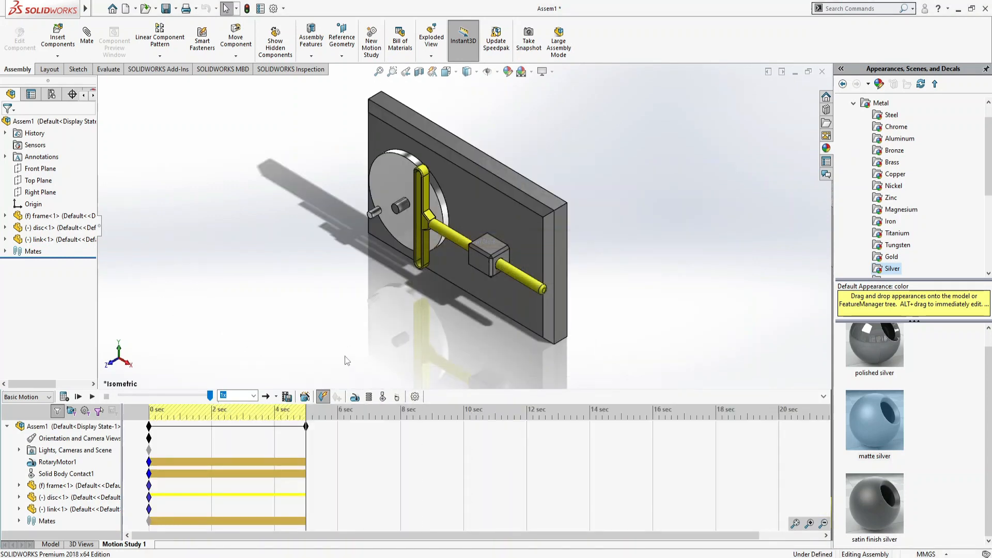
{"action": "left_click", "coordinate": [64, 396]}
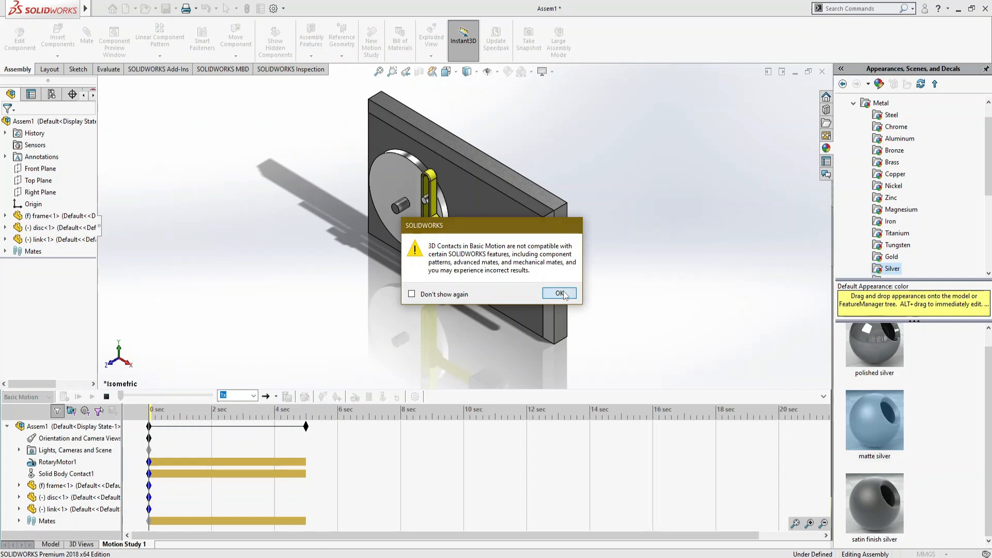
{"action": "left_click", "coordinate": [563, 293]}
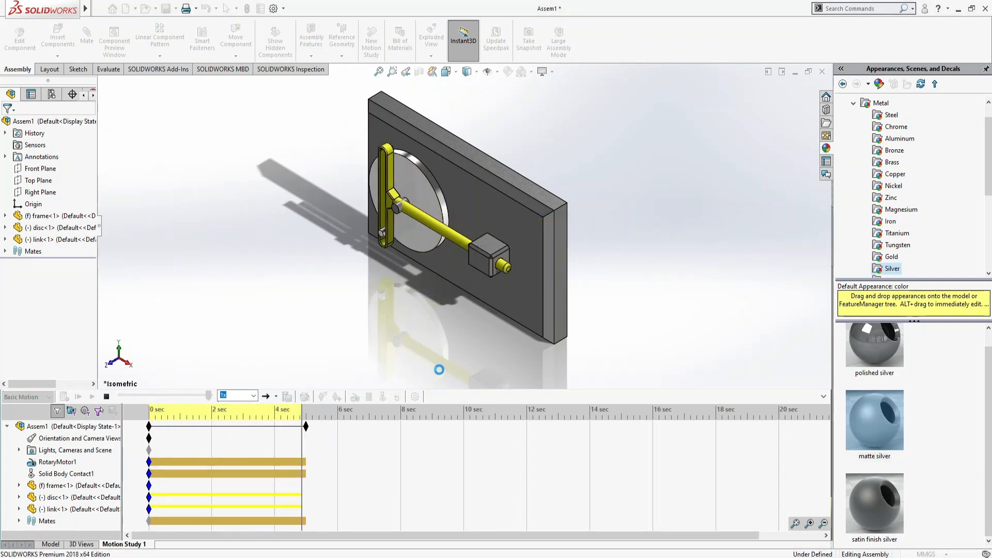
Step: Extend the motion study's duration to 12 seconds and recalculate it
{"action": "left_click_drag", "start_coordinate": [305, 427], "coordinate": [348, 426]}
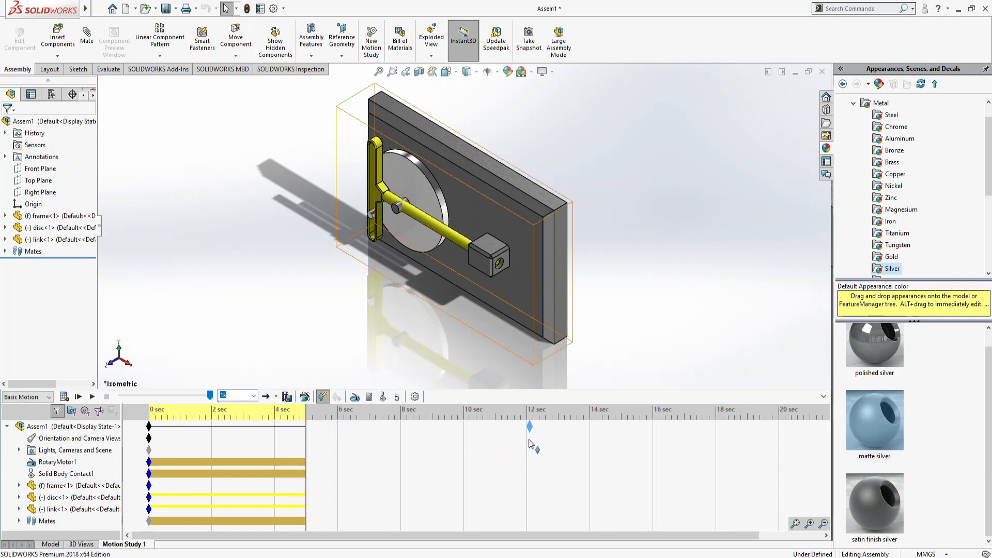
{"action": "left_click_drag", "start_coordinate": [525, 441], "coordinate": [526, 442]}
{"action": "left_click", "coordinate": [64, 396]}
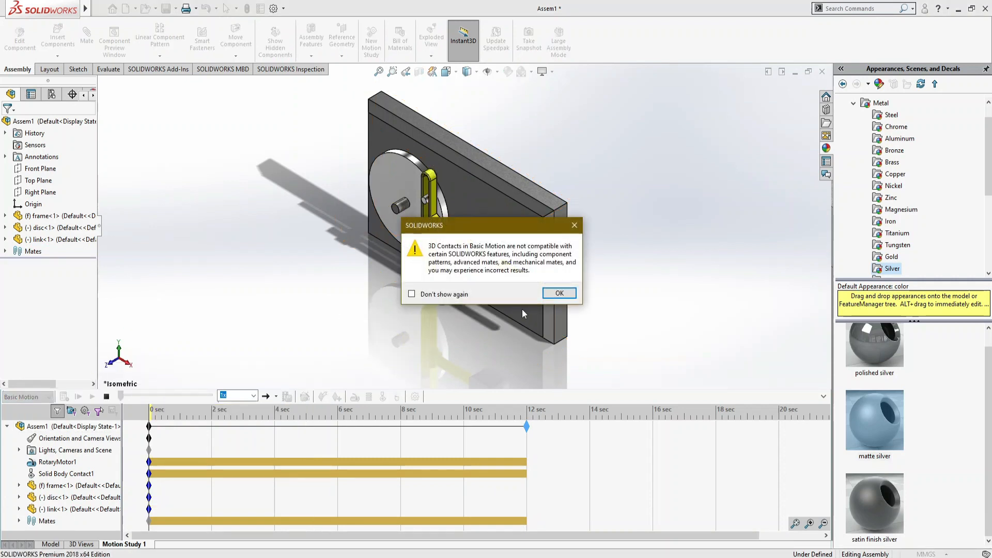
{"action": "left_click", "coordinate": [558, 293]}
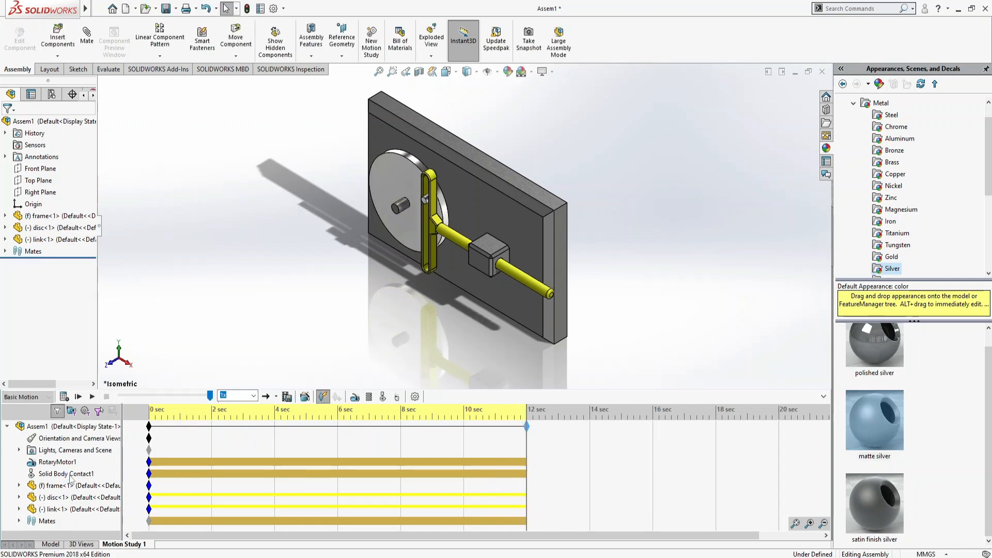
Step: Delete the solid body contact from the motion study and recalculate the motion
{"action": "left_click", "coordinate": [69, 473]}
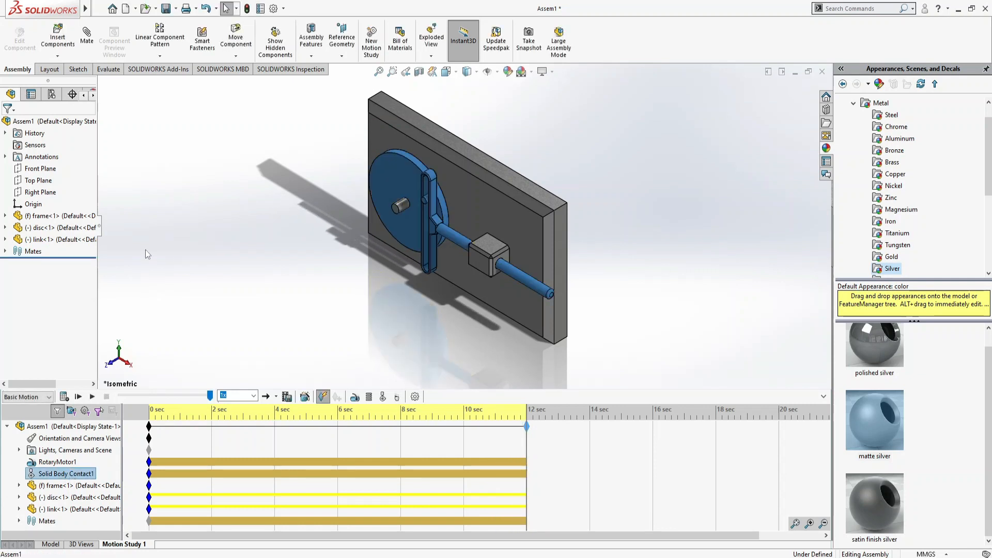
{"action": "key", "text": "Delete"}
{"action": "key", "text": "Return"}
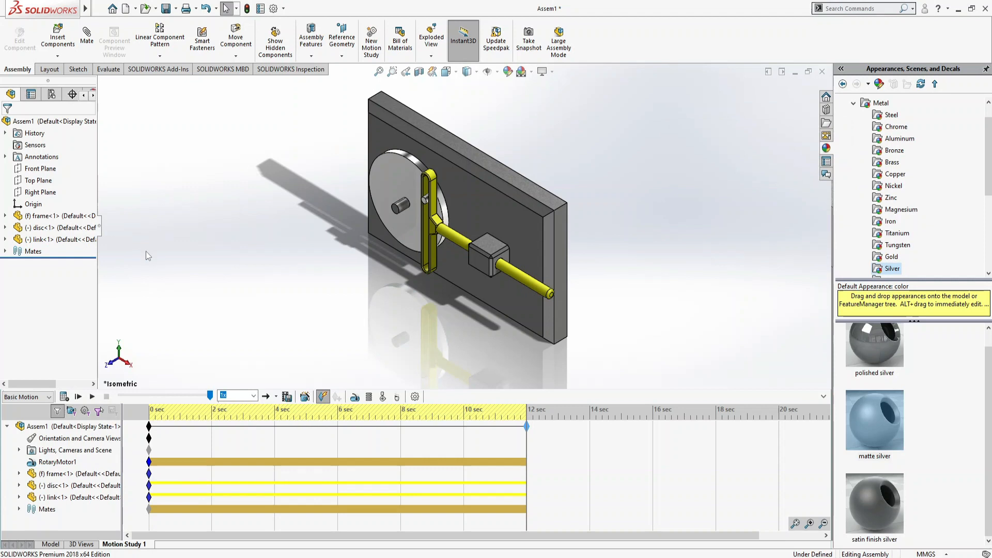
{"action": "left_click", "coordinate": [64, 396]}
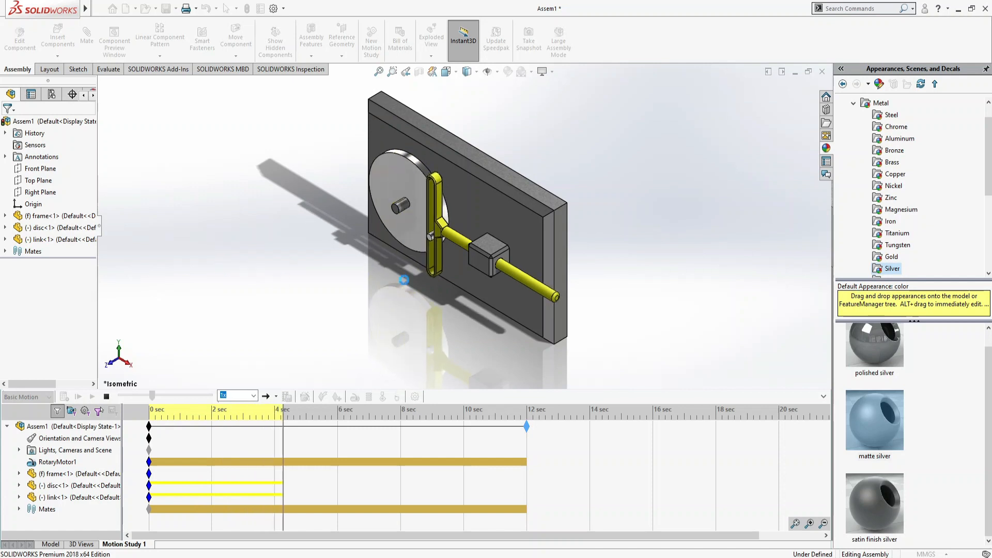
{"action": "scroll", "coordinate": [480, 269], "scroll_direction": "down", "scroll_amount": 10}
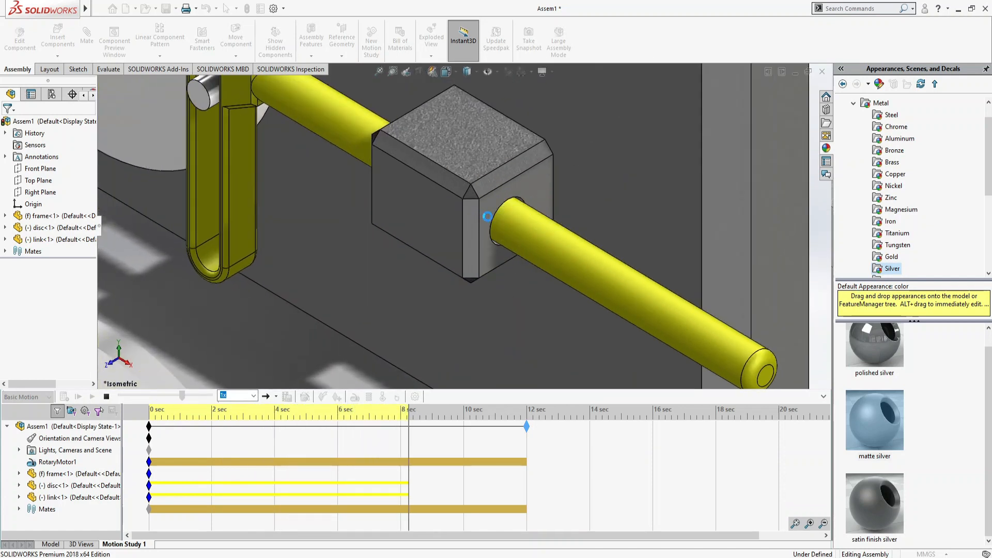
{"action": "scroll", "coordinate": [535, 260], "scroll_direction": "up", "scroll_amount": 6}
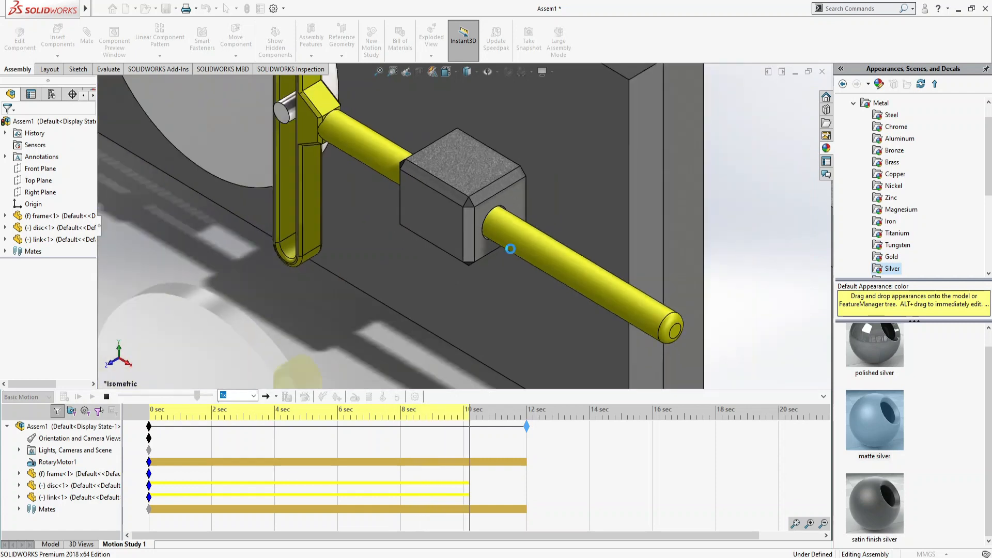
{"action": "scroll", "coordinate": [506, 250], "scroll_direction": "up", "scroll_amount": 6}
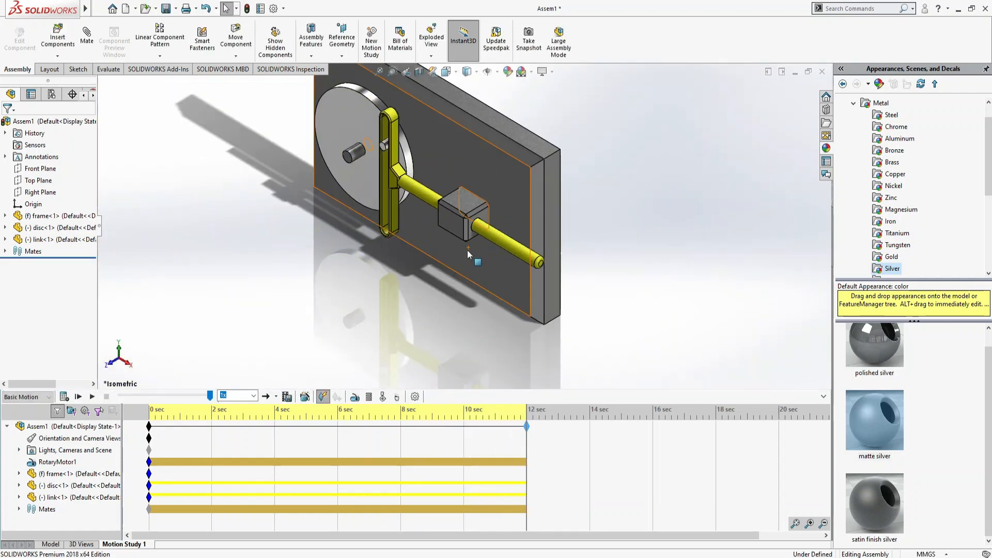
Step: Open the link part from the assembly and set the extrusion depth of its round rod to 350 mm
{"action": "left_click", "coordinate": [495, 241]}
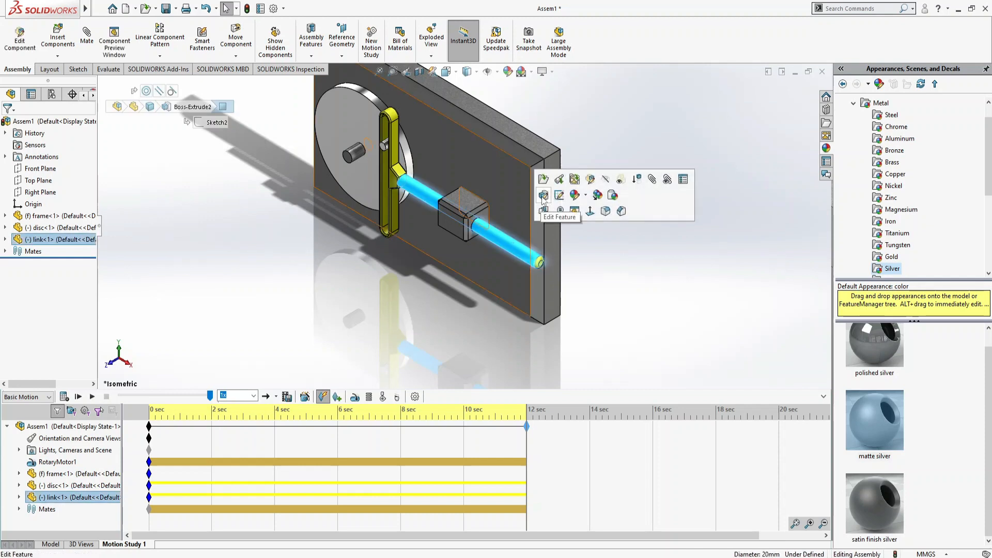
{"action": "left_click", "coordinate": [542, 180]}
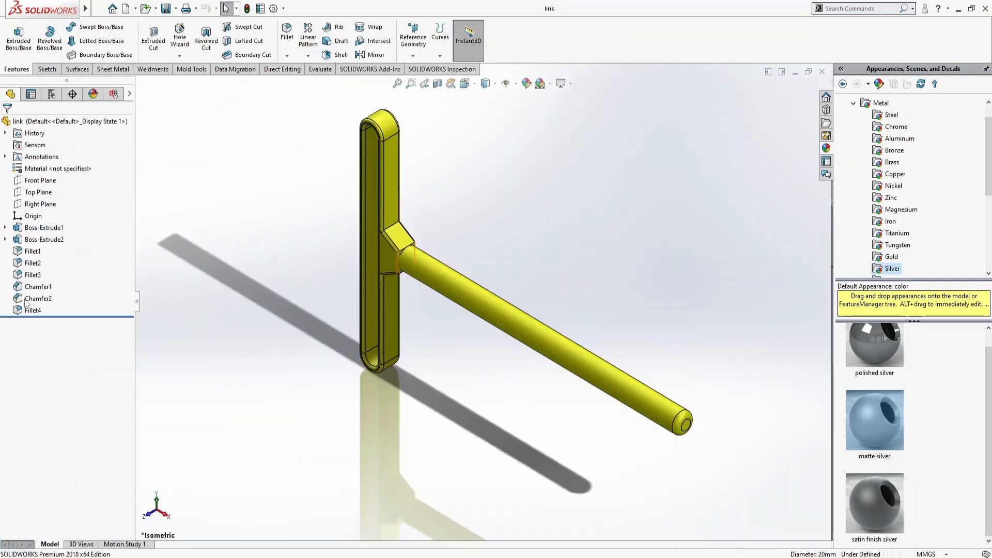
{"action": "left_click", "coordinate": [36, 239]}
{"action": "left_click", "coordinate": [36, 210]}
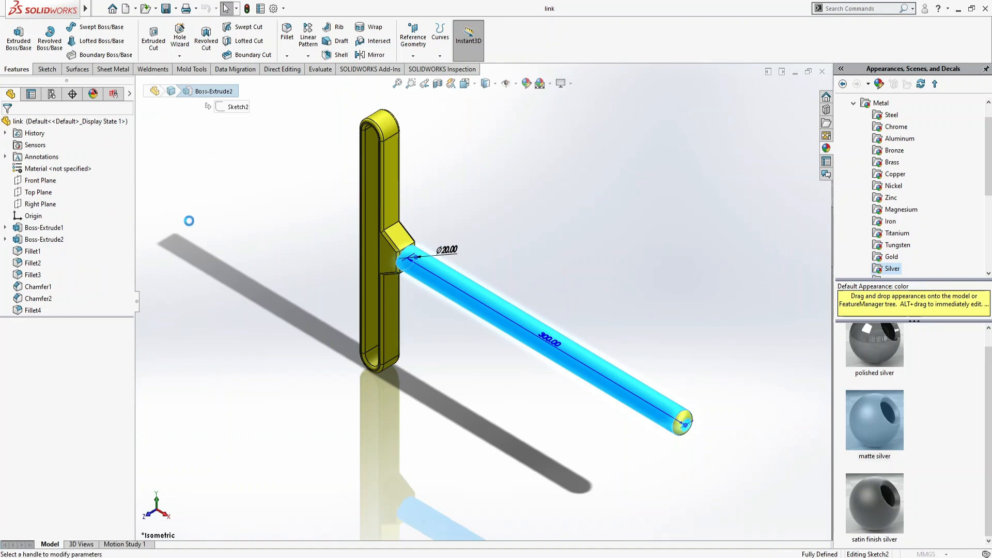
{"action": "type", "text": "350"}
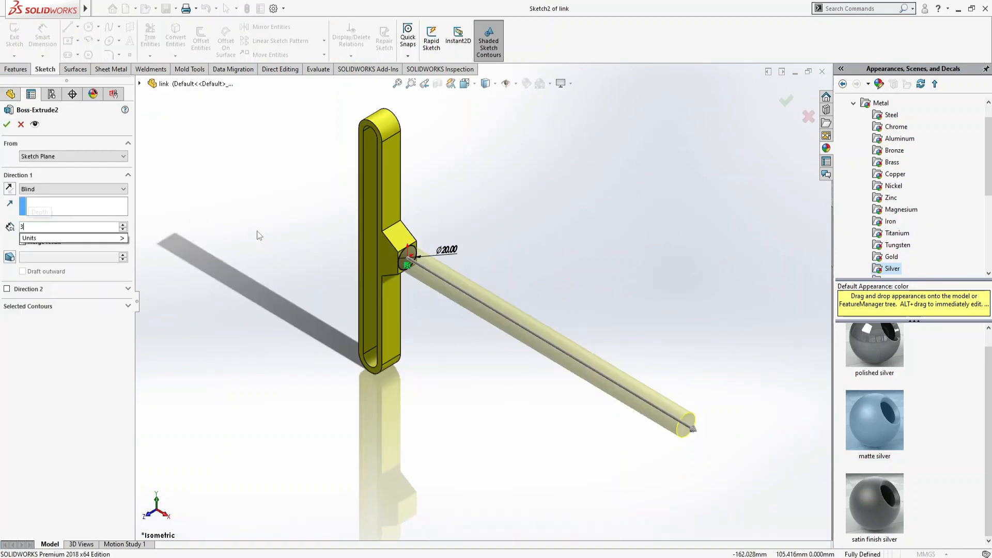
{"action": "key", "text": "Return"}
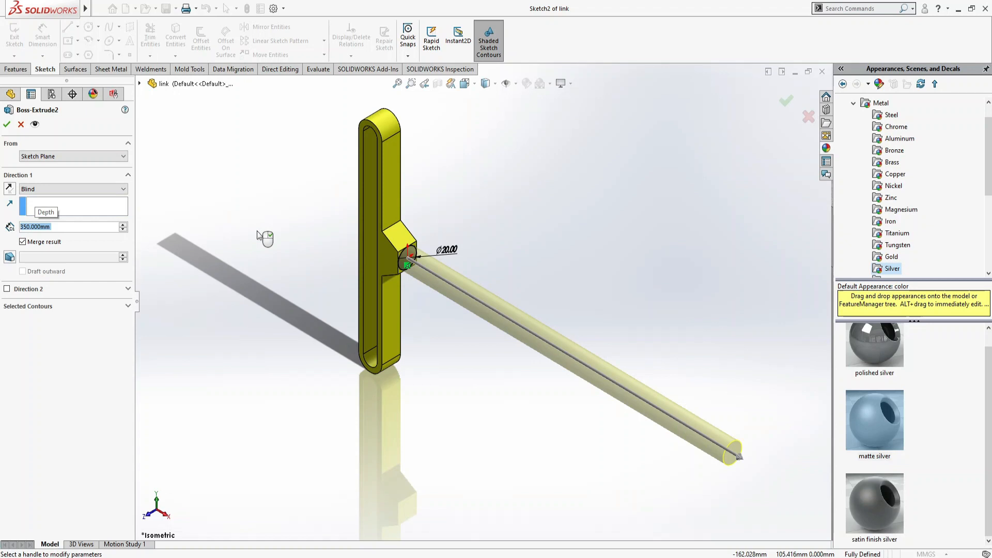
{"action": "left_click", "coordinate": [786, 101]}
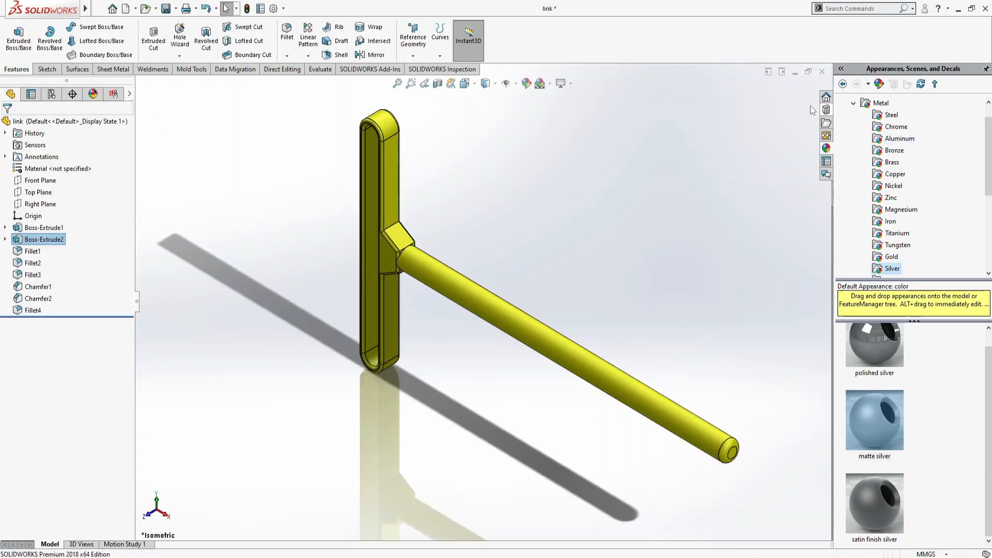
Step: Close the link part with its changes saved, return to the assembly, and recalculate the motion study
{"action": "left_click", "coordinate": [820, 74]}
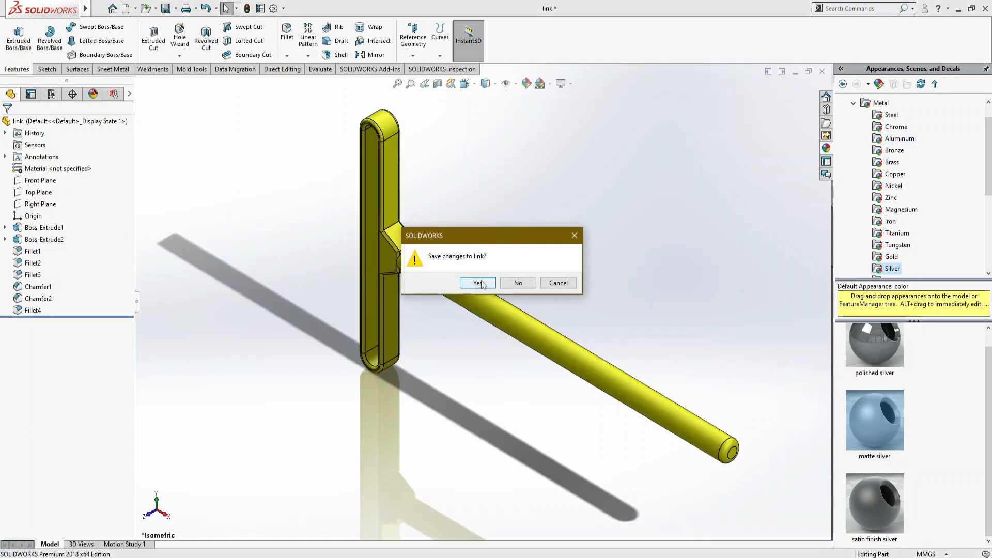
{"action": "left_click", "coordinate": [478, 282]}
{"action": "left_click", "coordinate": [133, 61]}
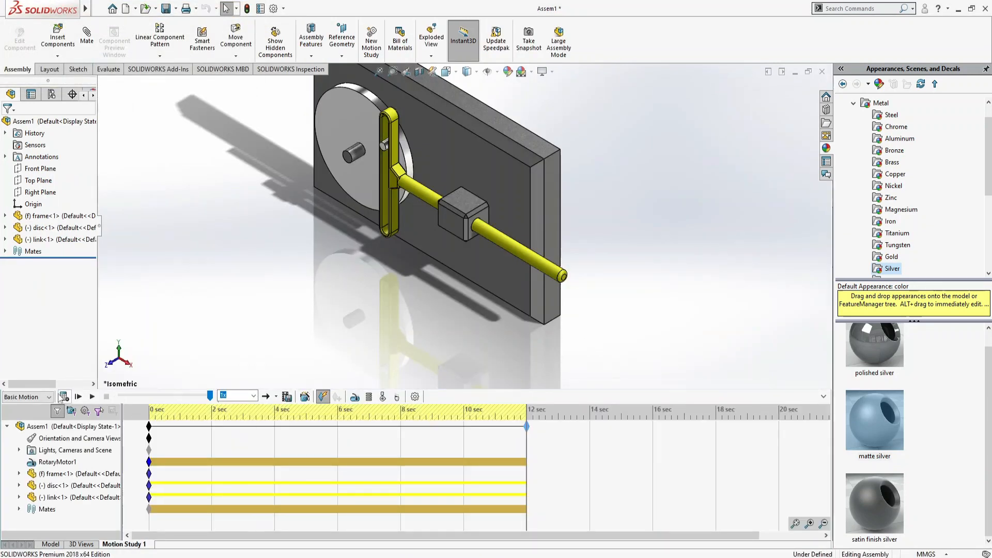
{"action": "left_click", "coordinate": [63, 396]}
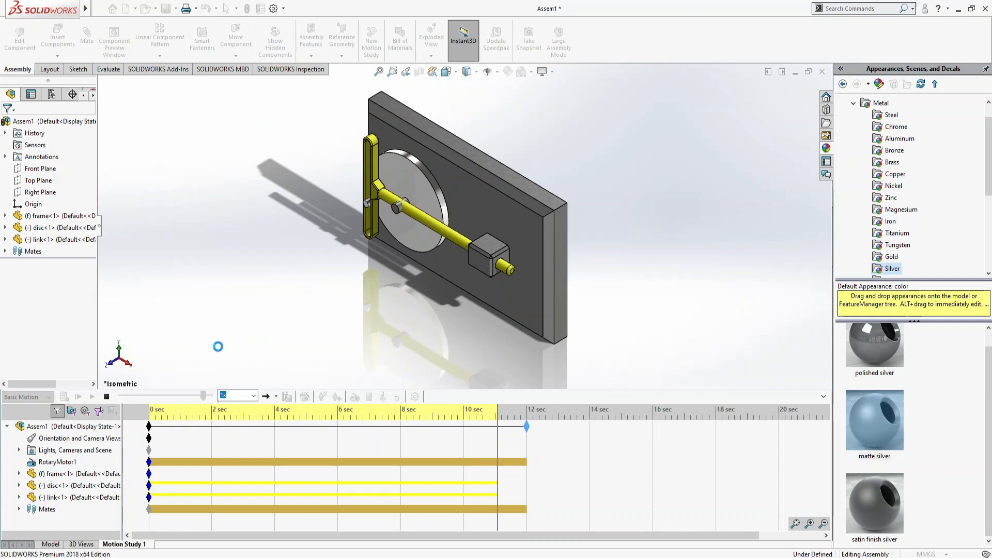
Step: Set the disc's rotary motor to a constant speed of 60 and recalculate the motion study
{"action": "right_click", "coordinate": [65, 467]}
{"action": "left_click", "coordinate": [93, 354]}
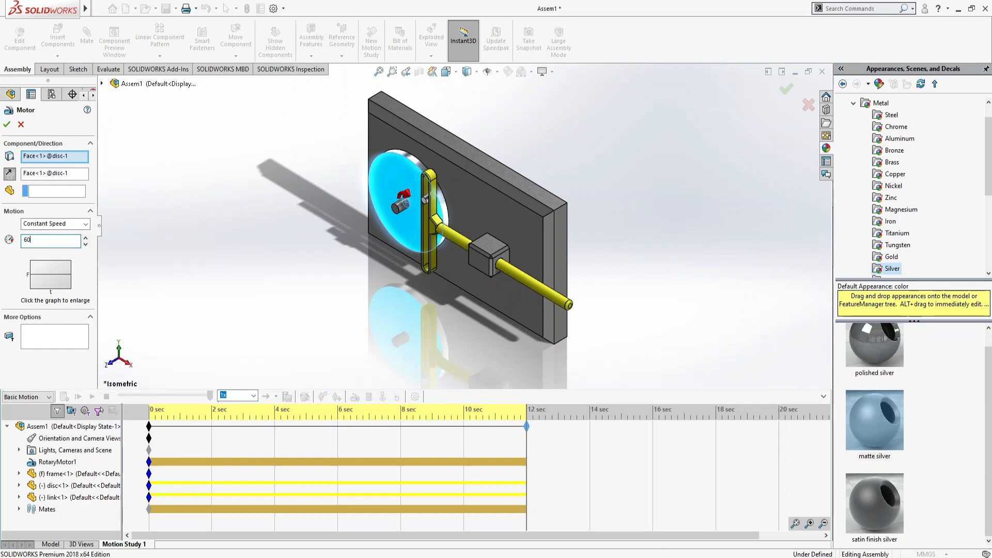
{"action": "left_click", "coordinate": [7, 124]}
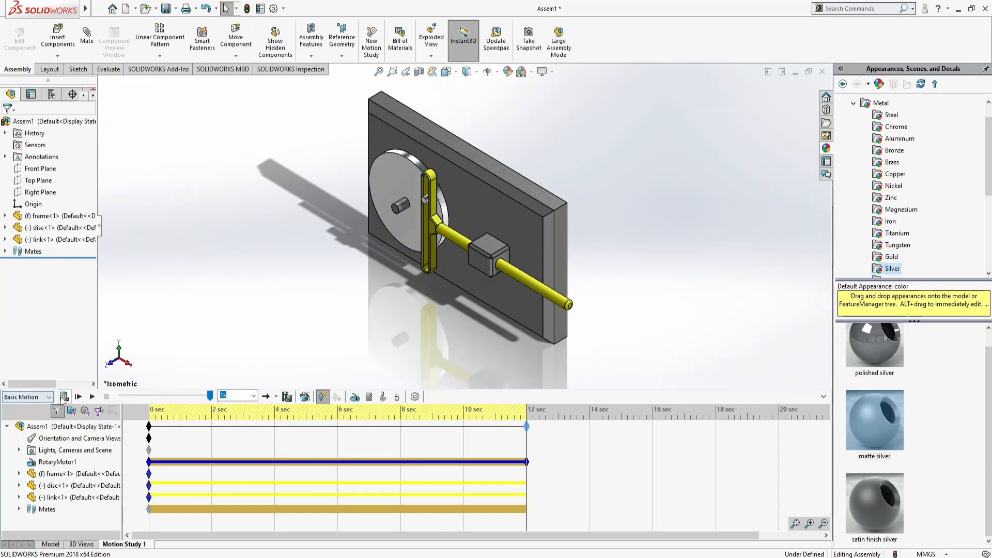
{"action": "left_click", "coordinate": [63, 397]}
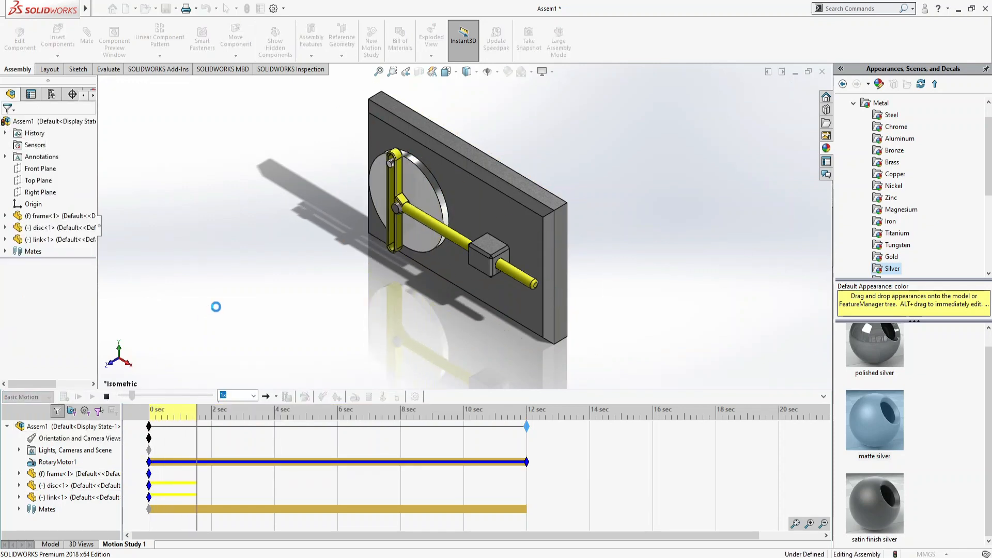